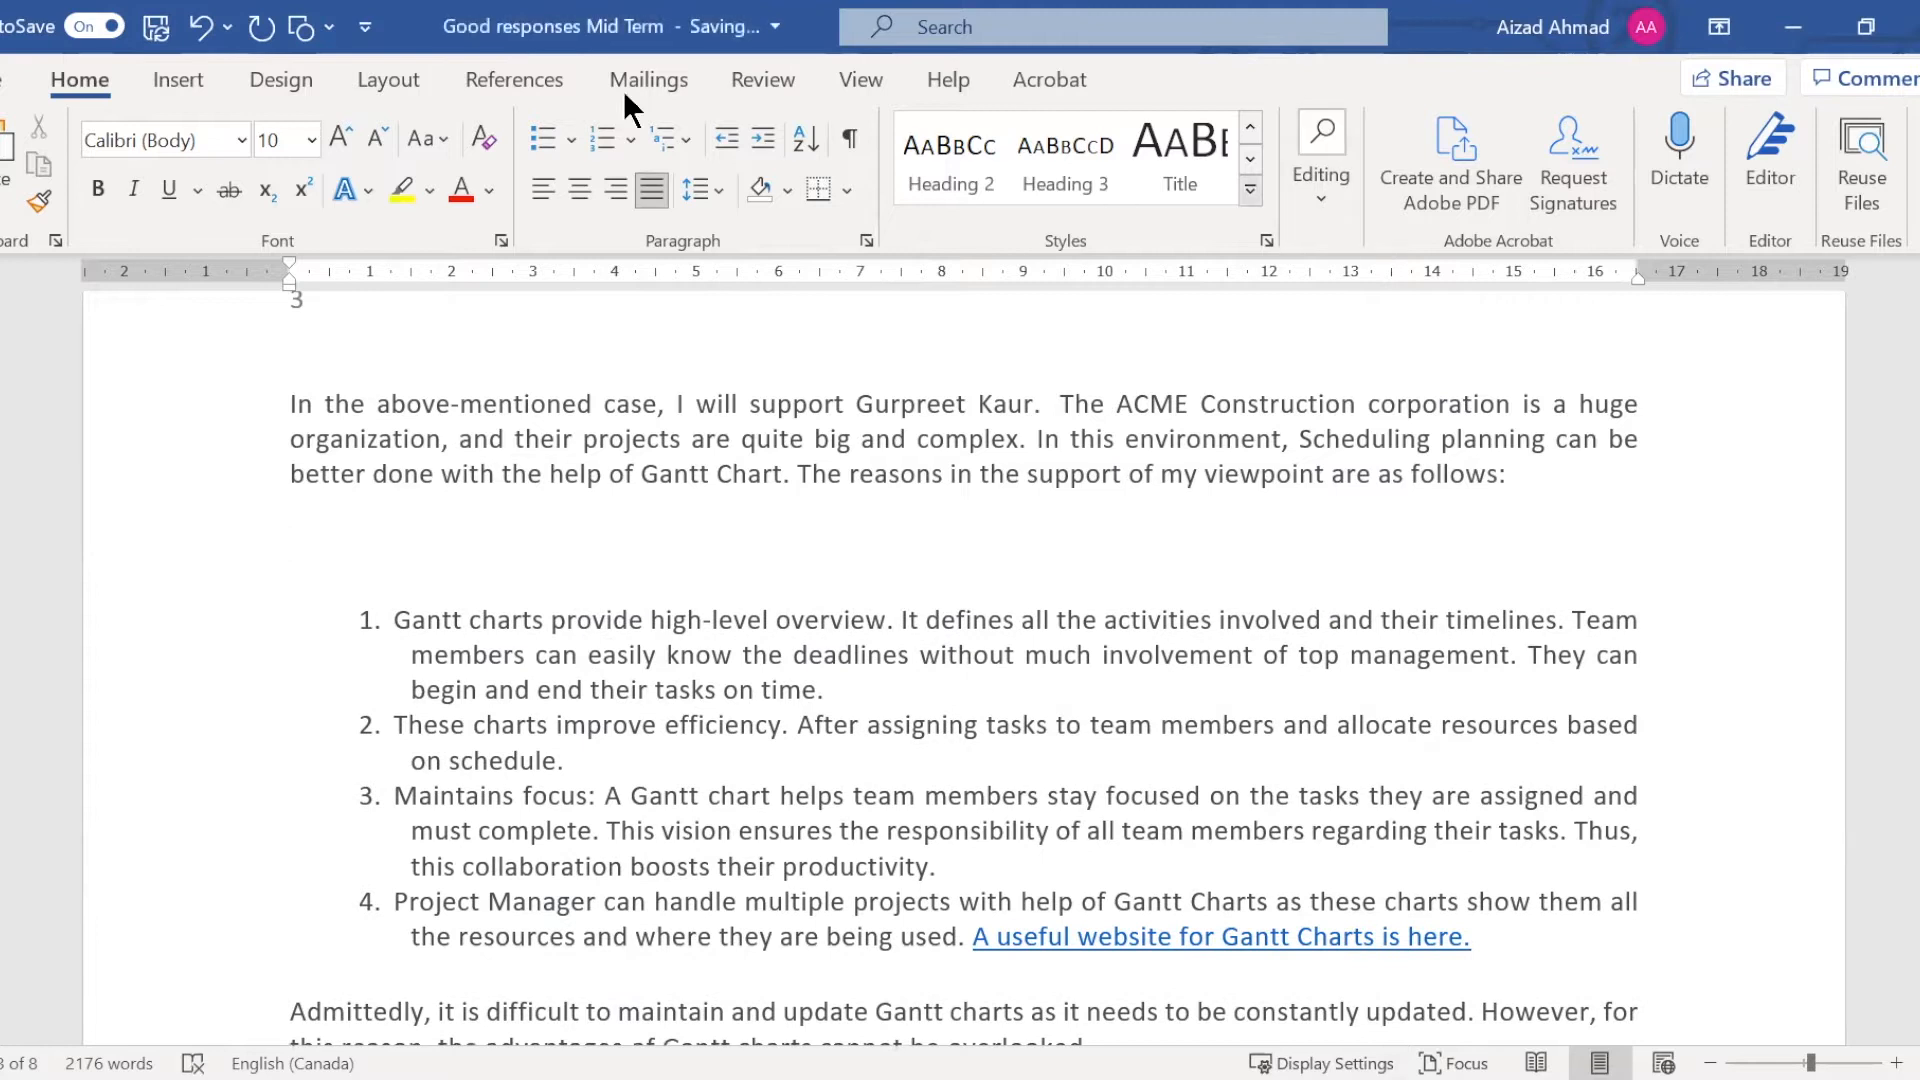
Insert a table of seven columns and seven rows below the paragraph supporting the Gantt chart viewpoint
{"action": "left_click", "coordinate": [198, 72]}
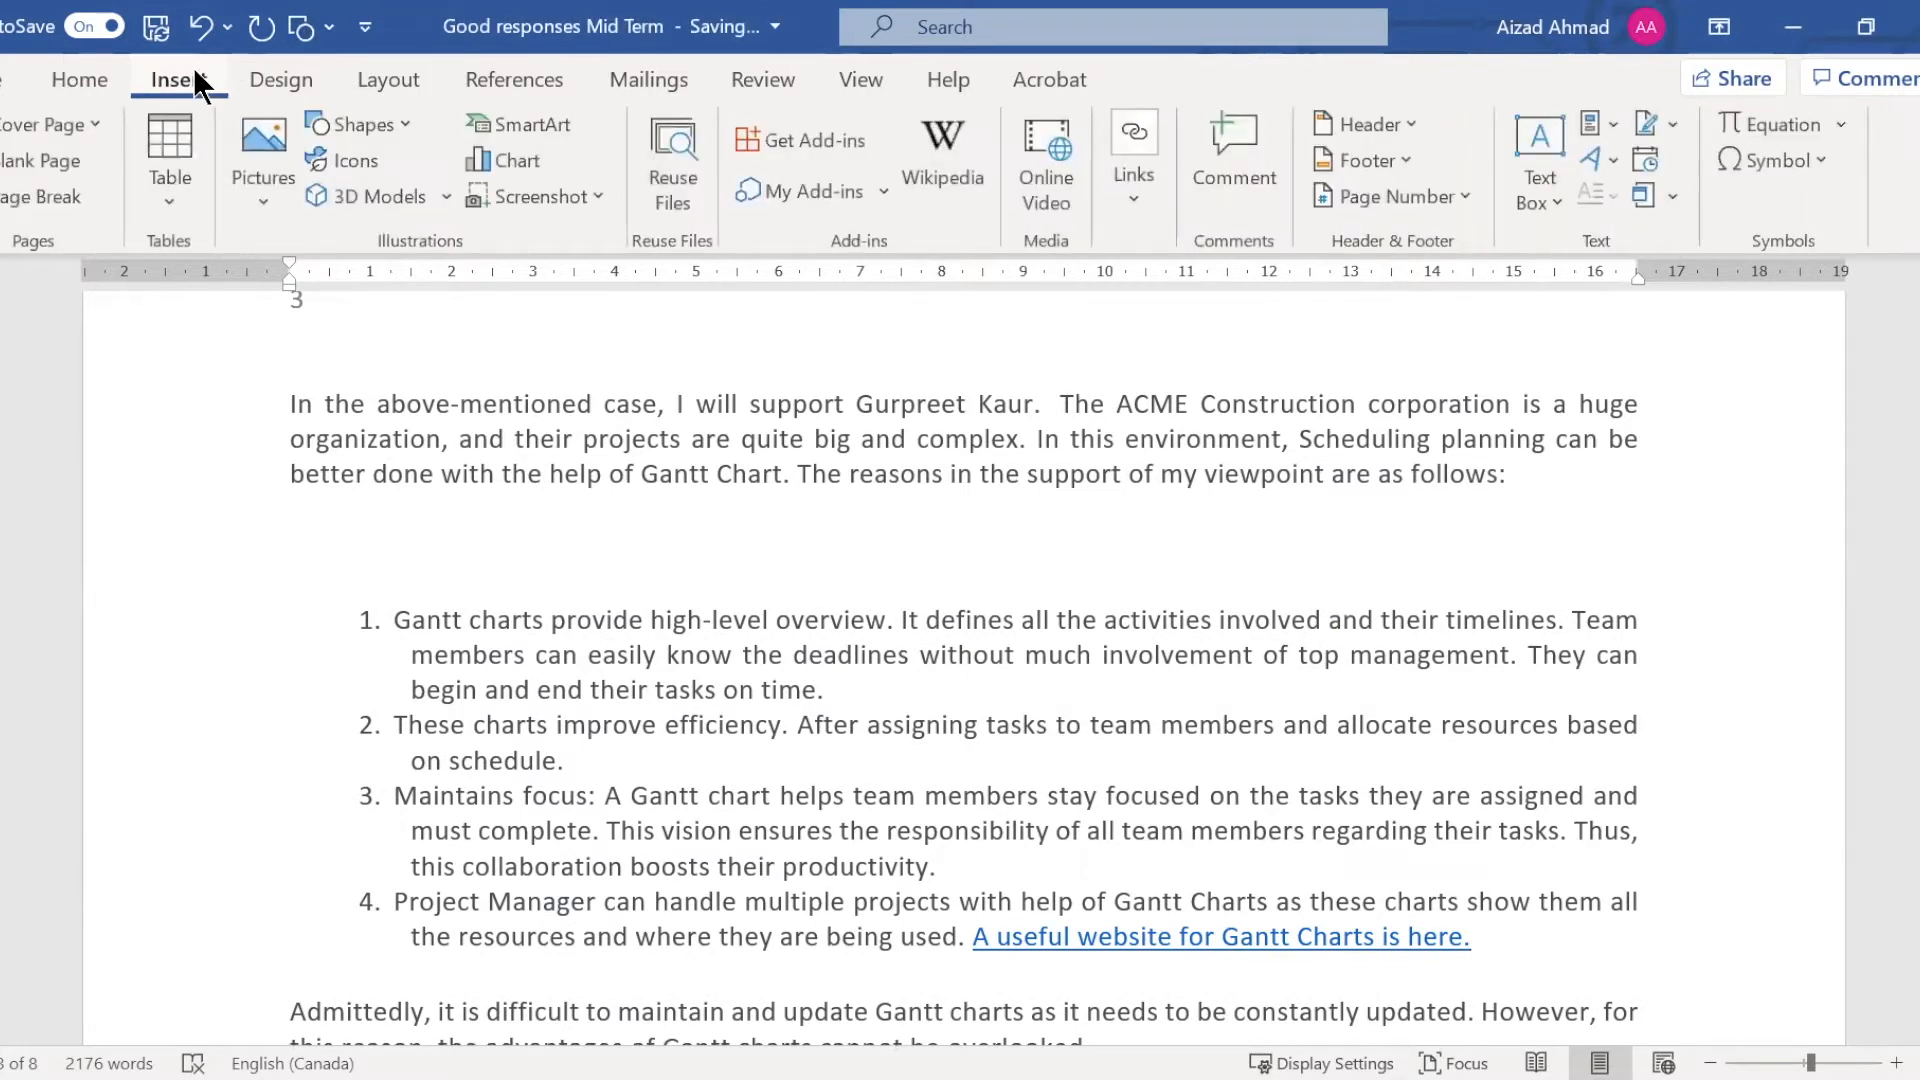
{"action": "left_click", "coordinate": [170, 202]}
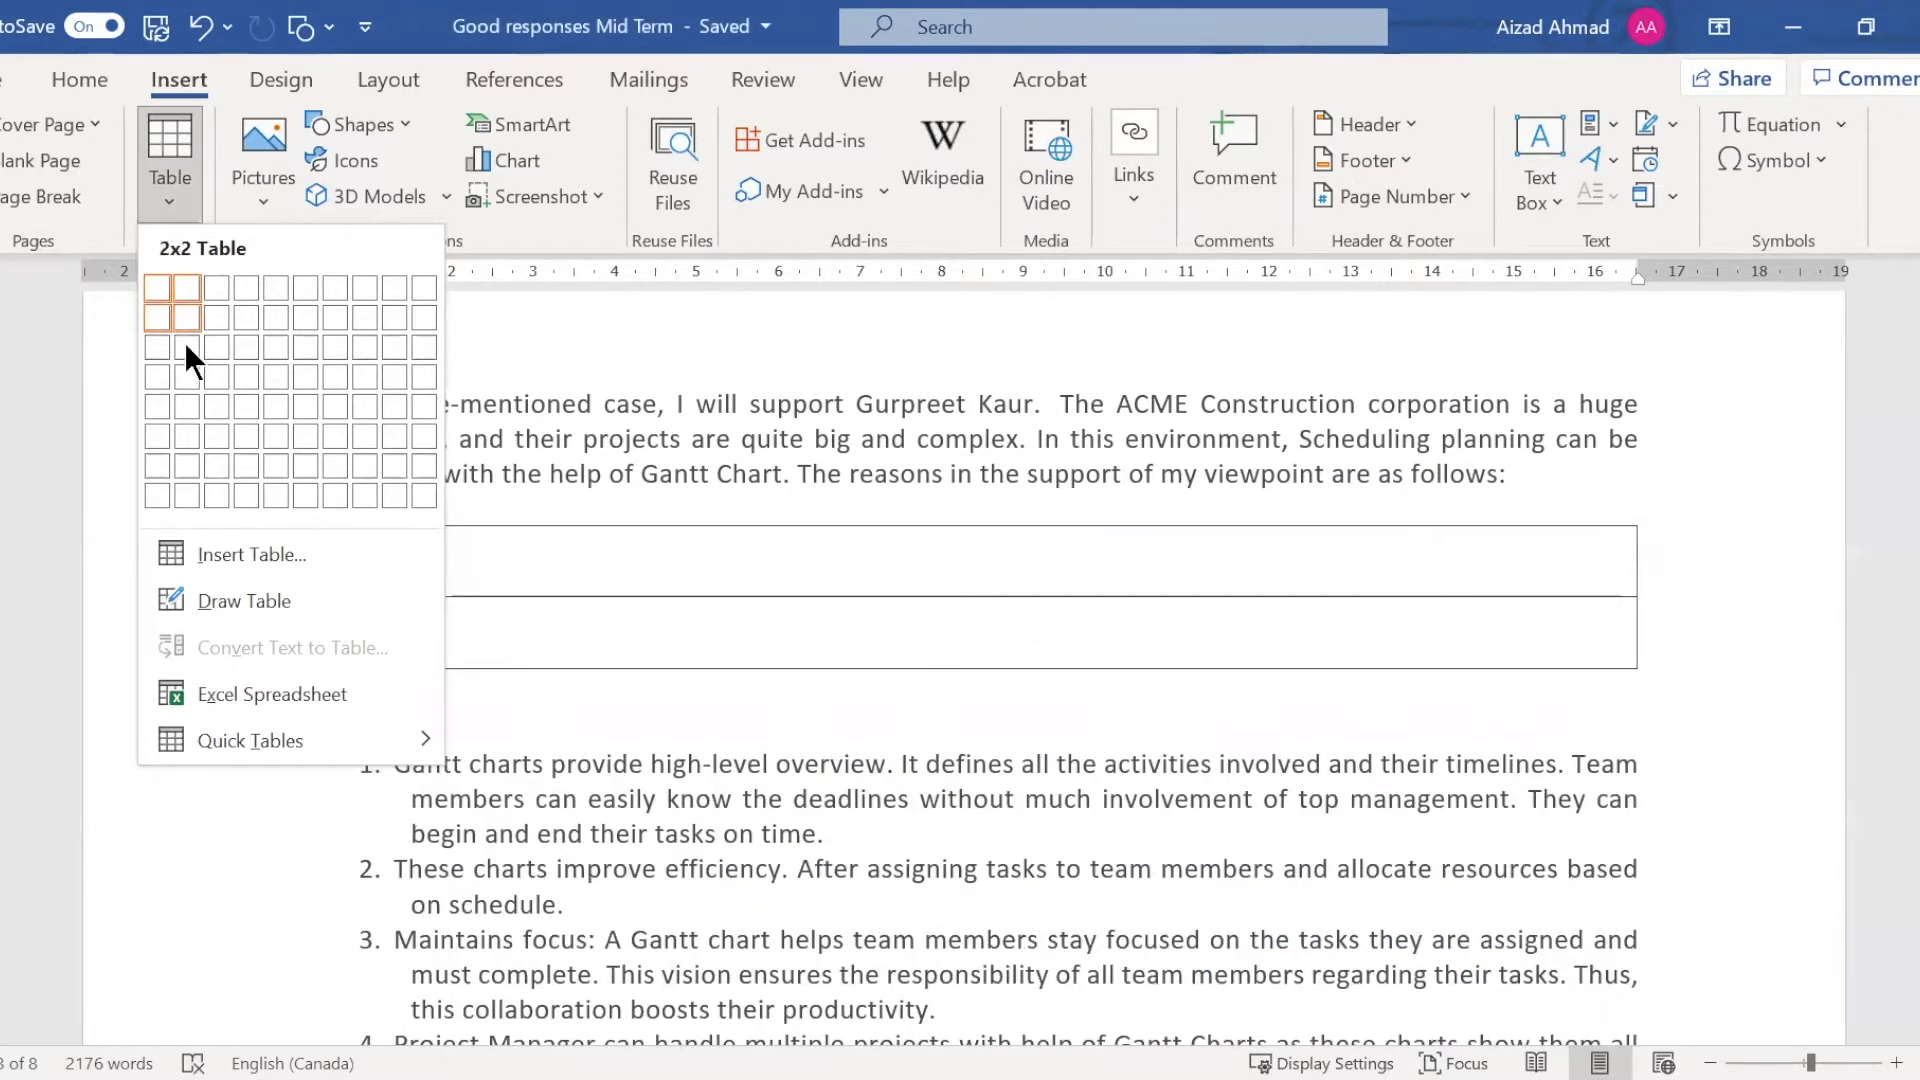
{"action": "left_click", "coordinate": [328, 455]}
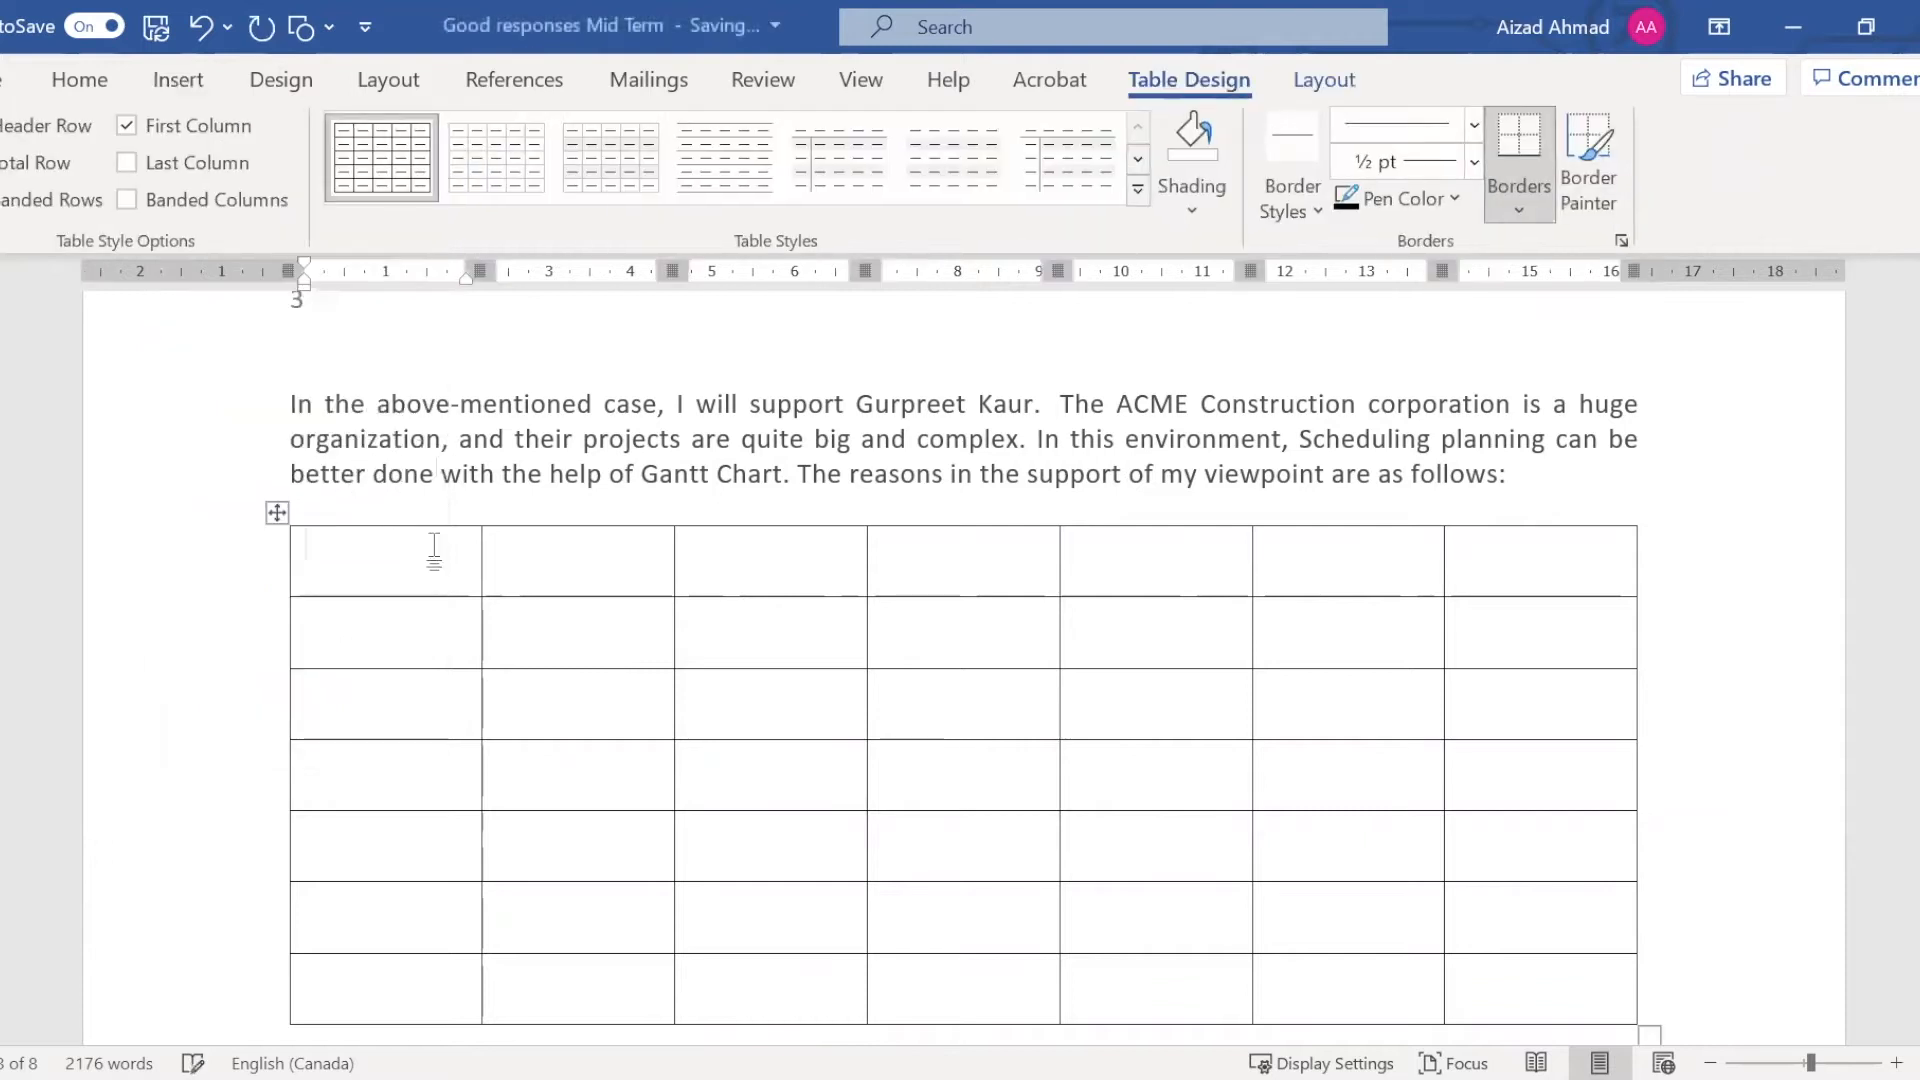
{"action": "scroll", "coordinate": [486, 558], "scroll_direction": "down", "scroll_amount": 2}
{"action": "scroll", "coordinate": [489, 555], "scroll_direction": "up", "scroll_amount": 1}
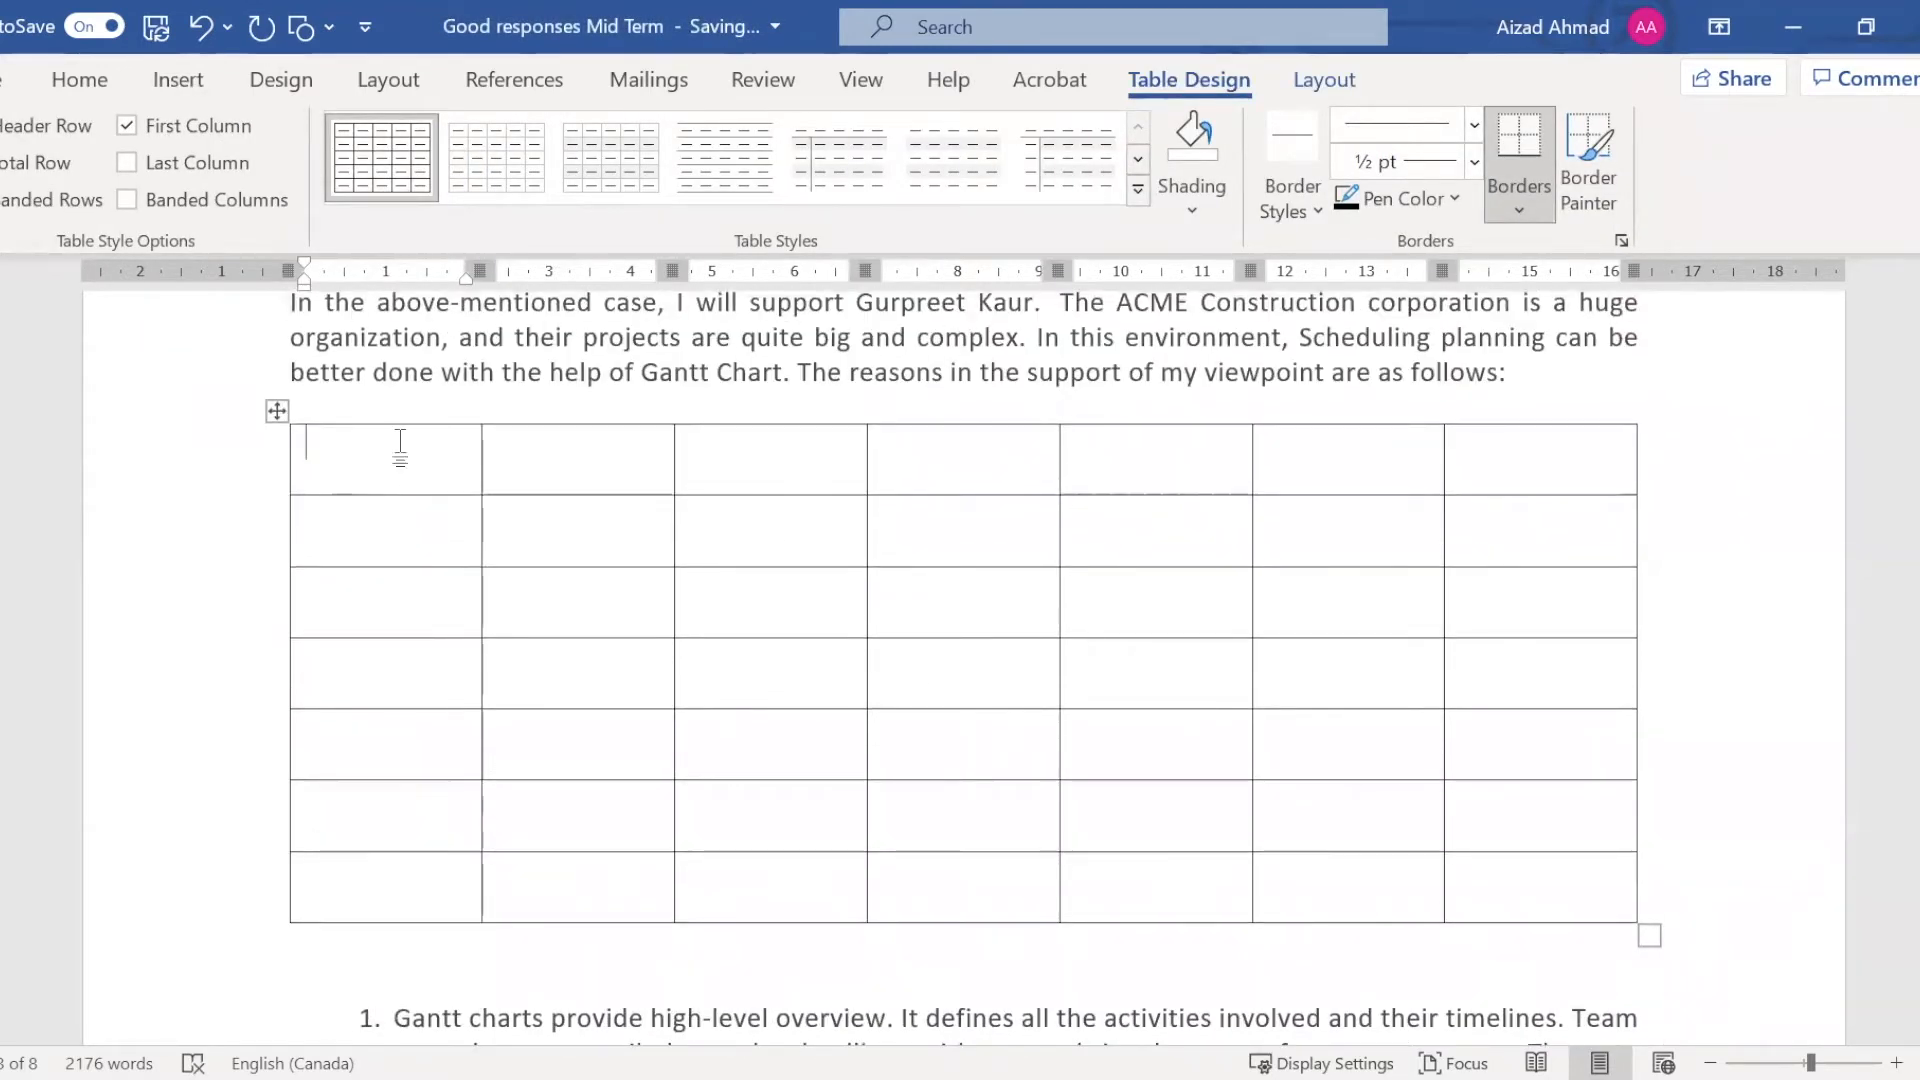
Fill the table's first row from the second column onward with Sat, Sun, Monday, Tuesday and Wed
{"action": "key", "text": "Tab"}
{"action": "type", "text": "Sat"}
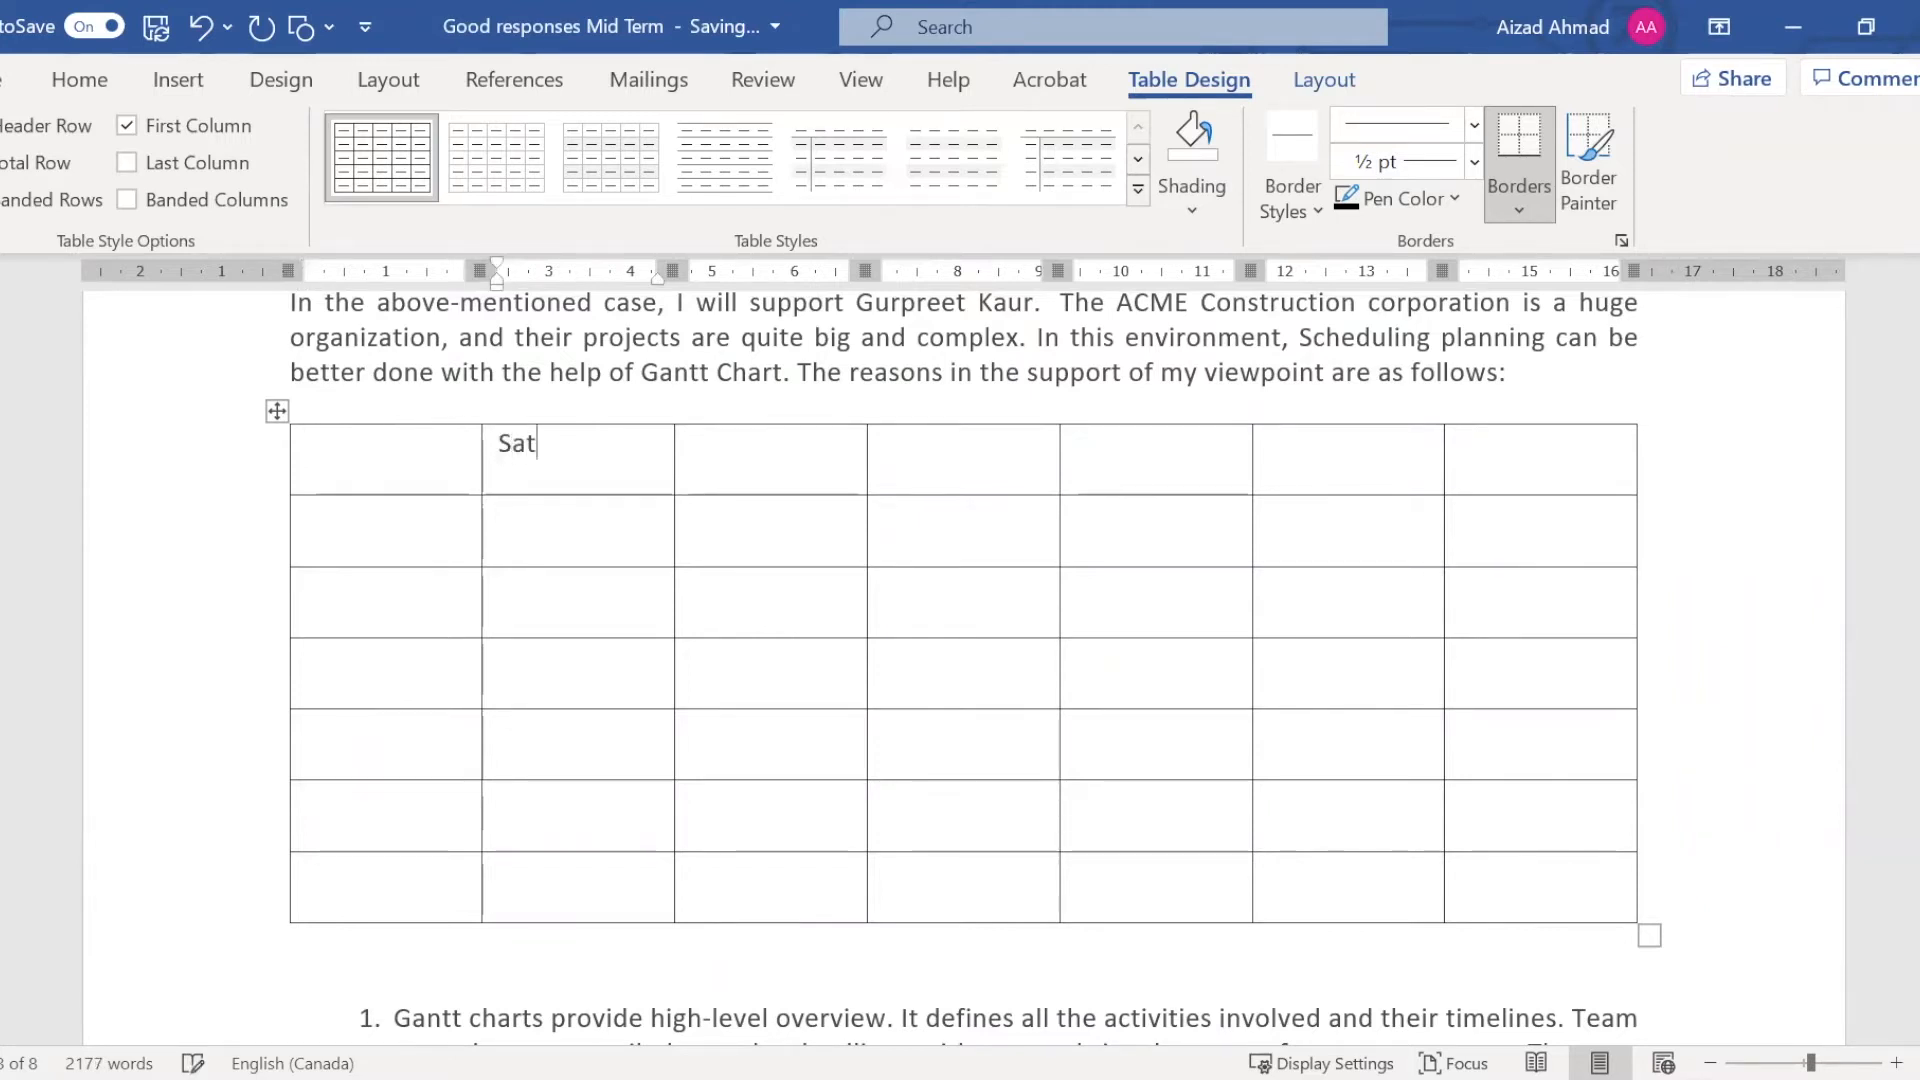
{"action": "key", "text": "Tab"}
{"action": "type", "text": "Sun"}
{"action": "key", "text": "Tab"}
{"action": "type", "text": "Mon"}
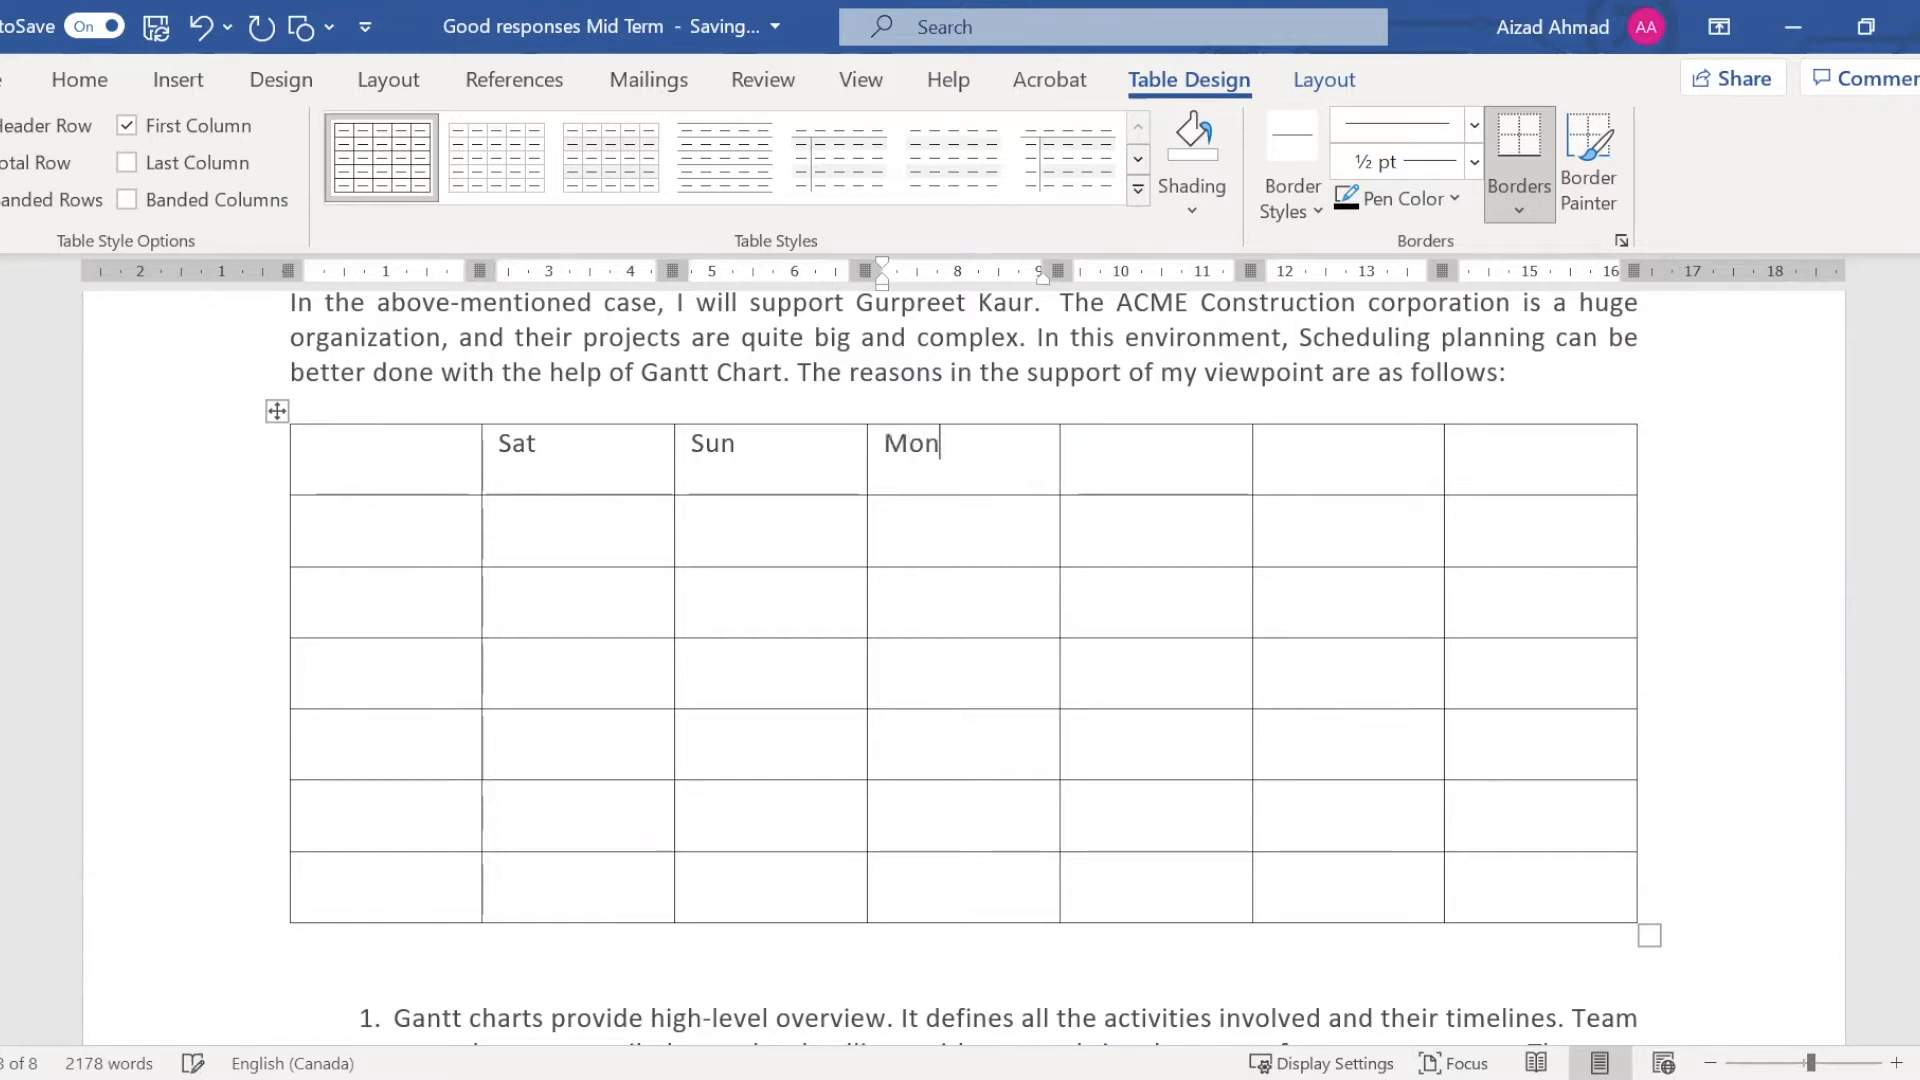
{"action": "type", "text": "day"}
{"action": "key", "text": "Tab"}
{"action": "type", "text": "Tu"}
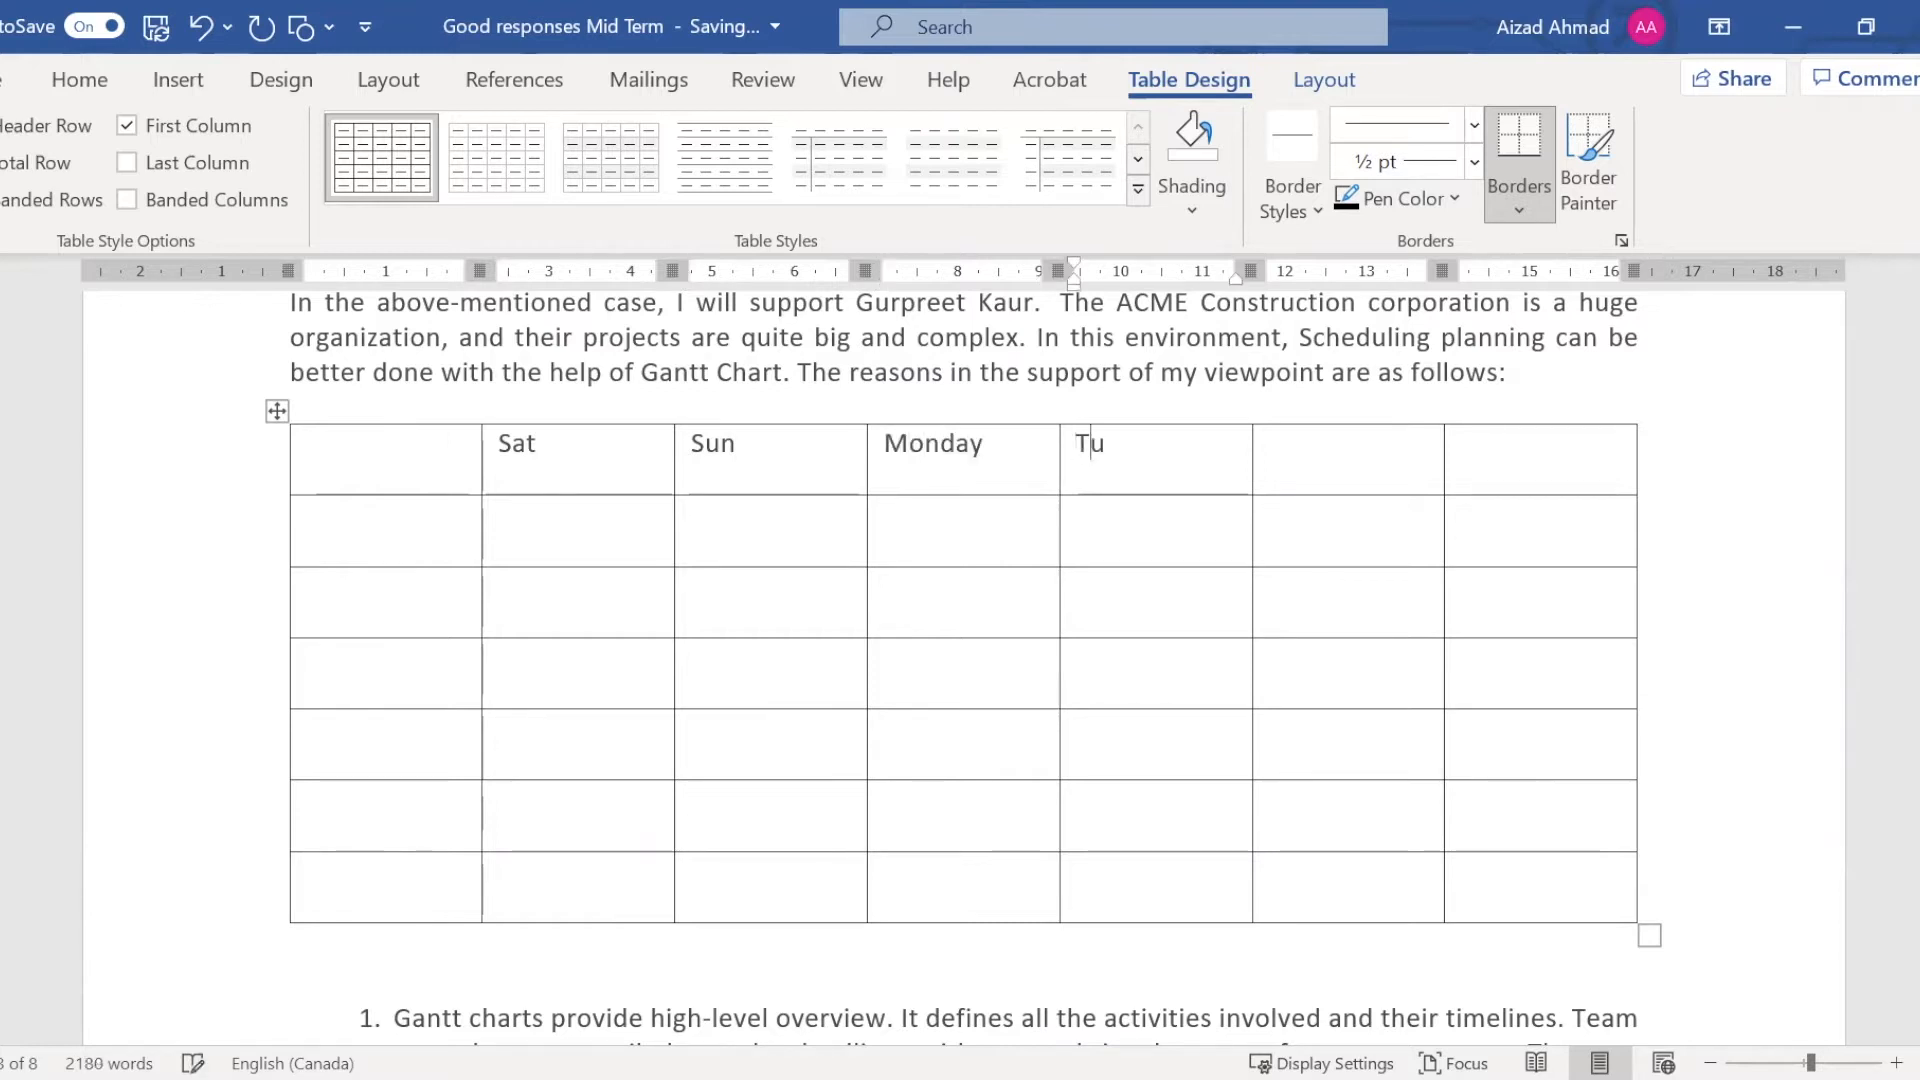
{"action": "type", "text": "esday"}
{"action": "key", "text": "Tab"}
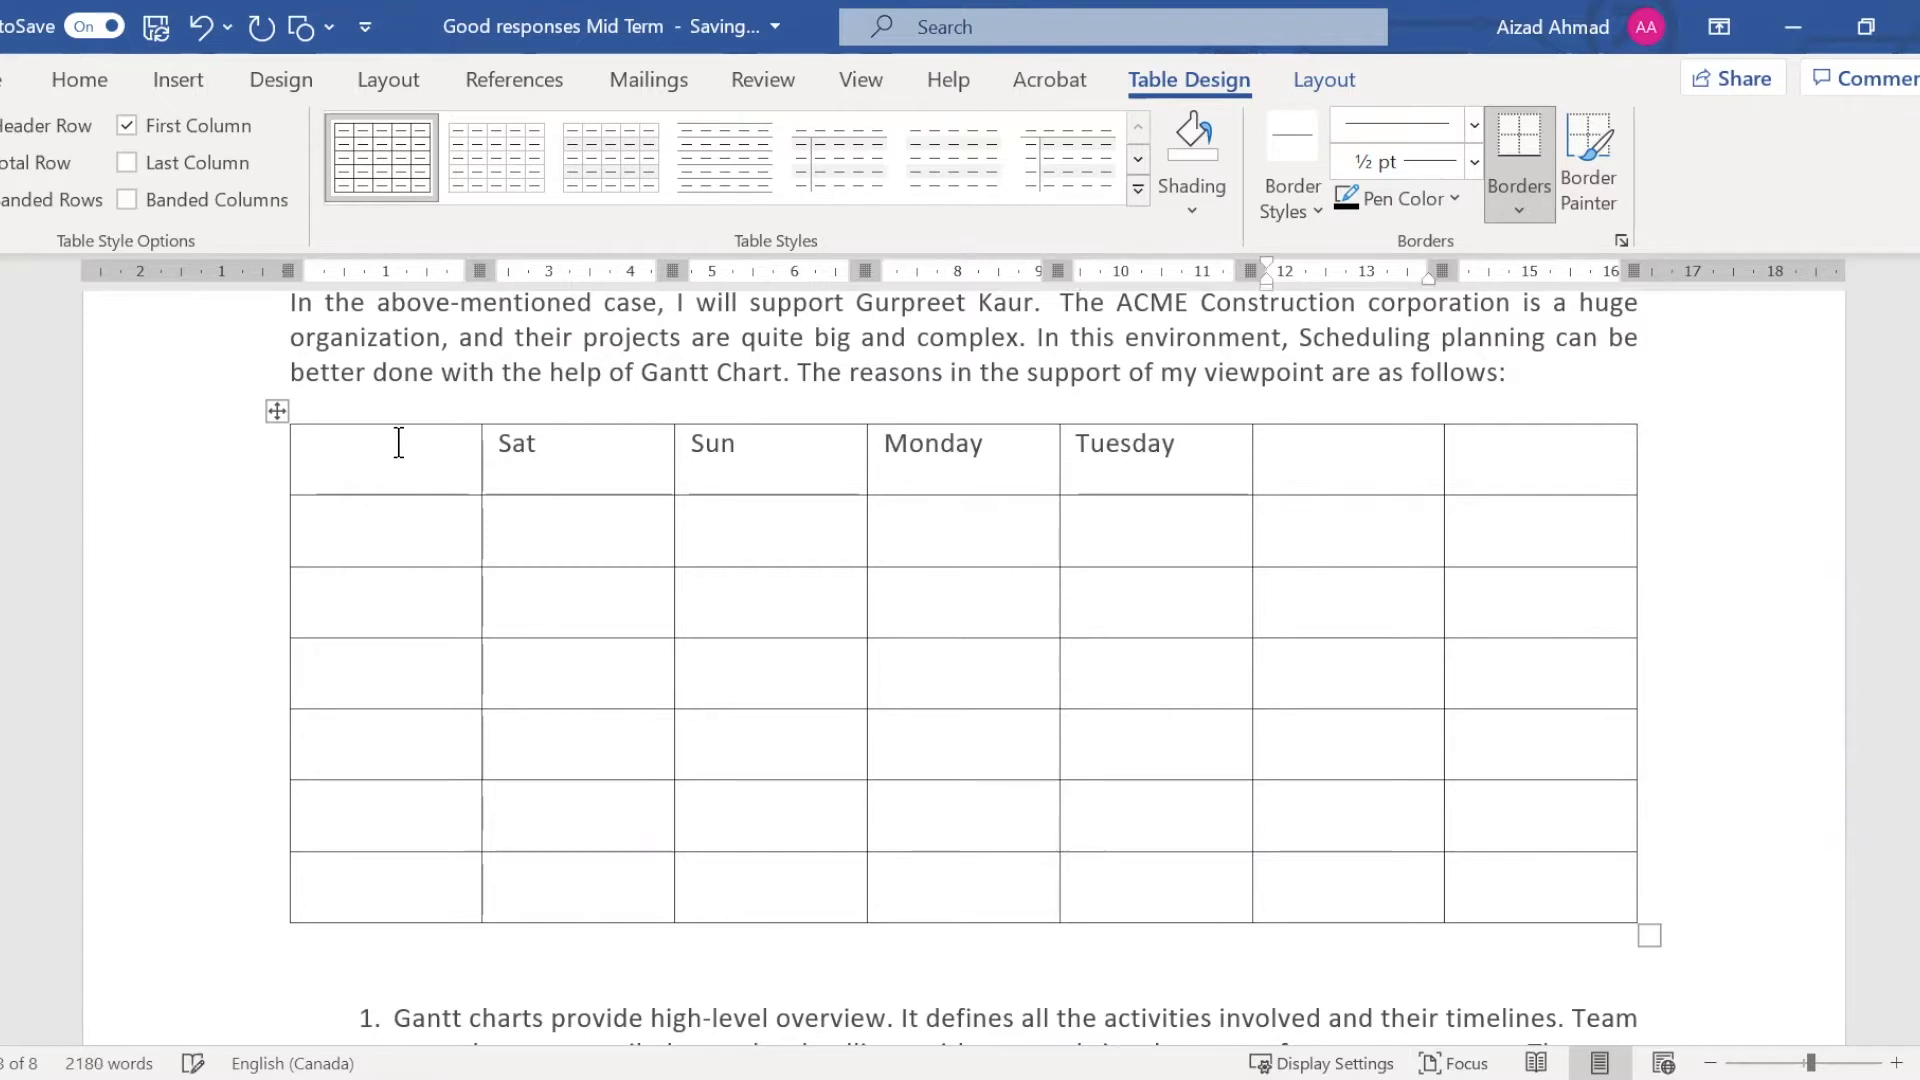
{"action": "type", "text": "Wed"}
{"action": "key", "text": "Tab"}
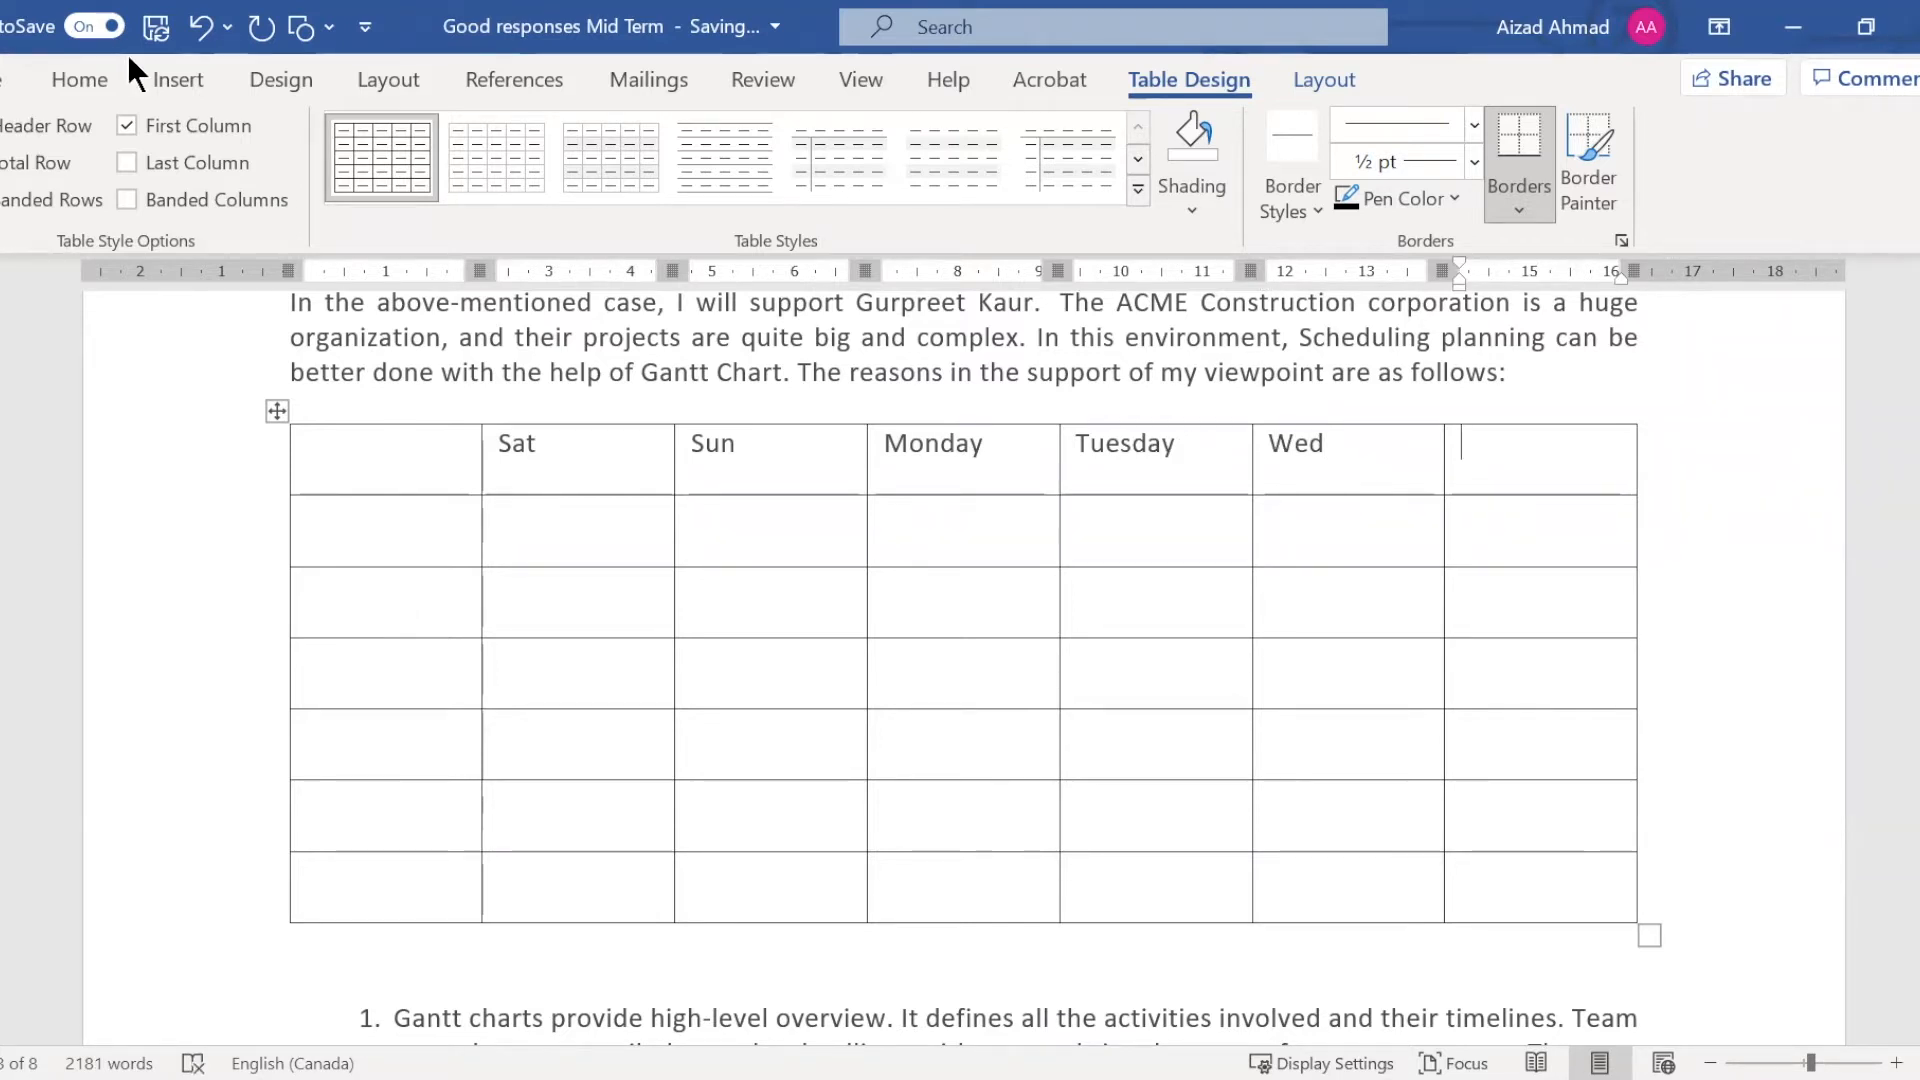
{"action": "left_click", "coordinate": [196, 80]}
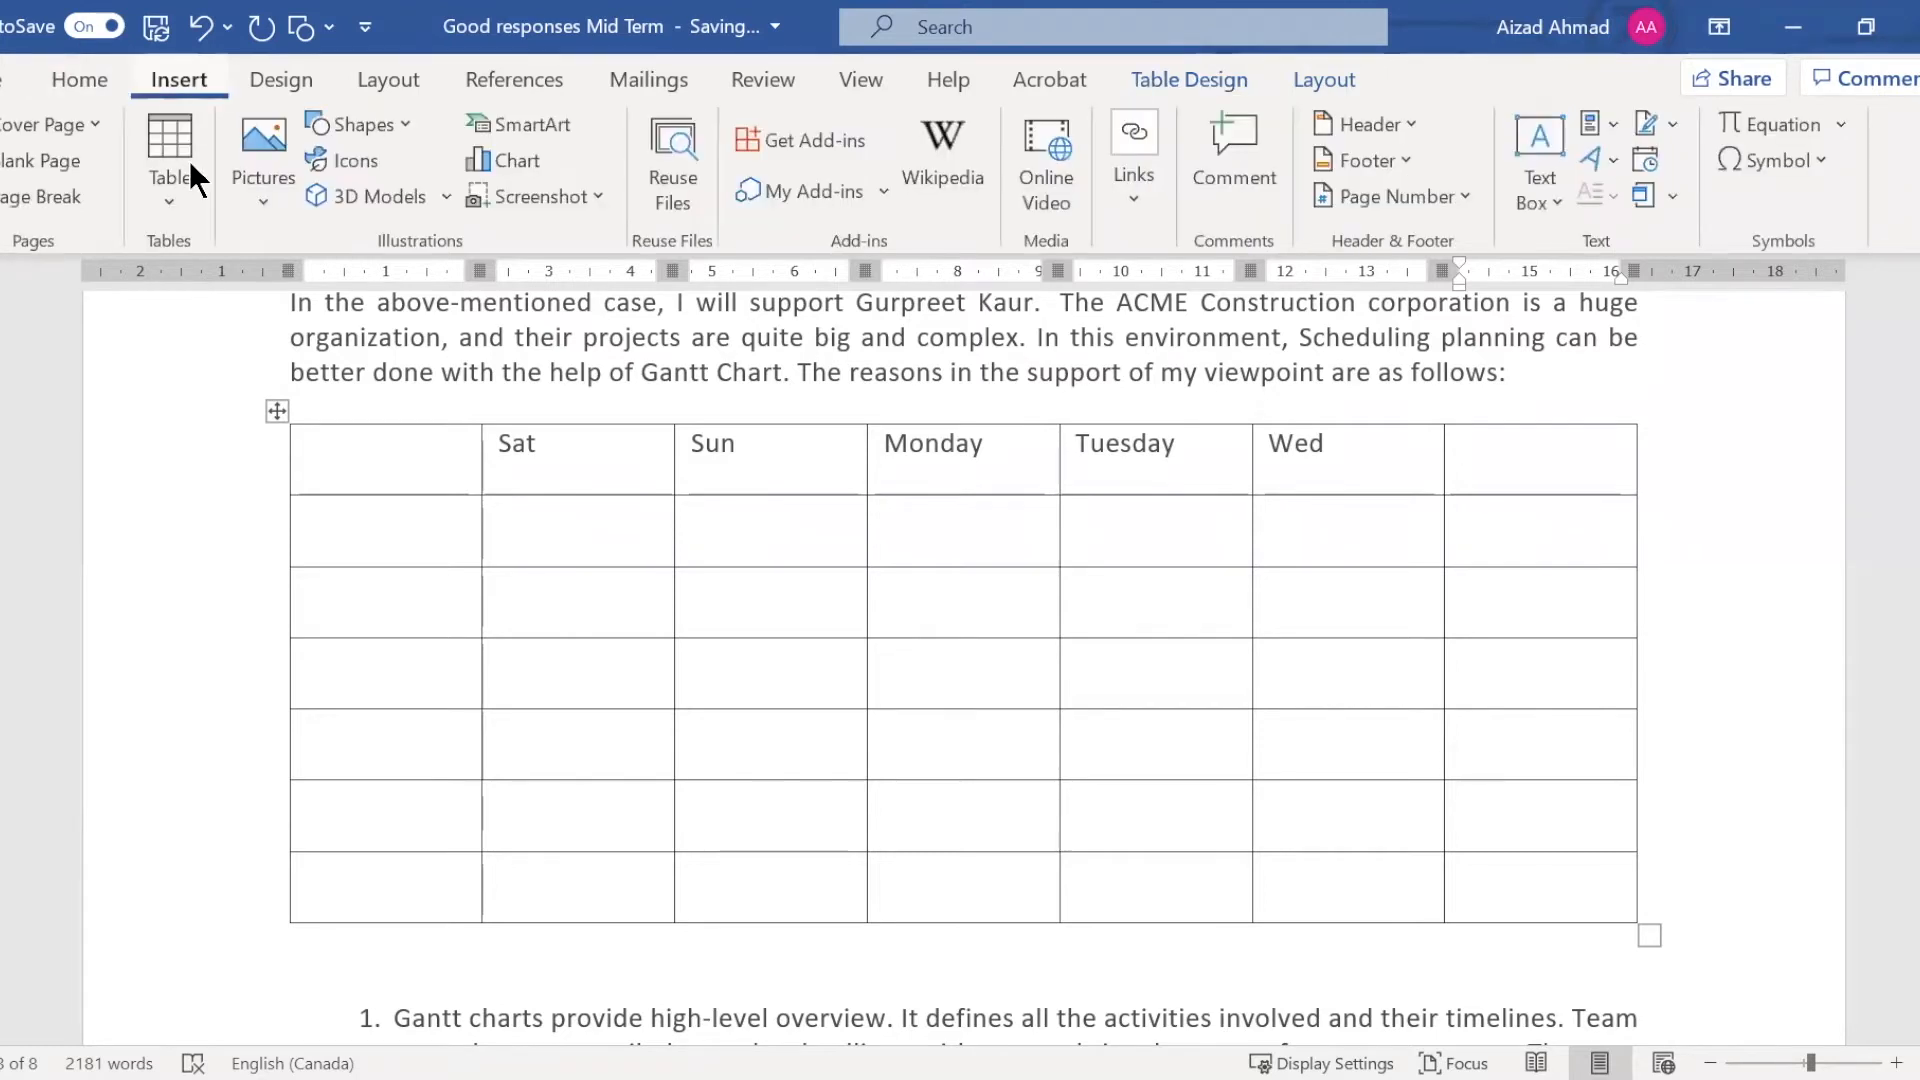
{"action": "left_click", "coordinate": [178, 196]}
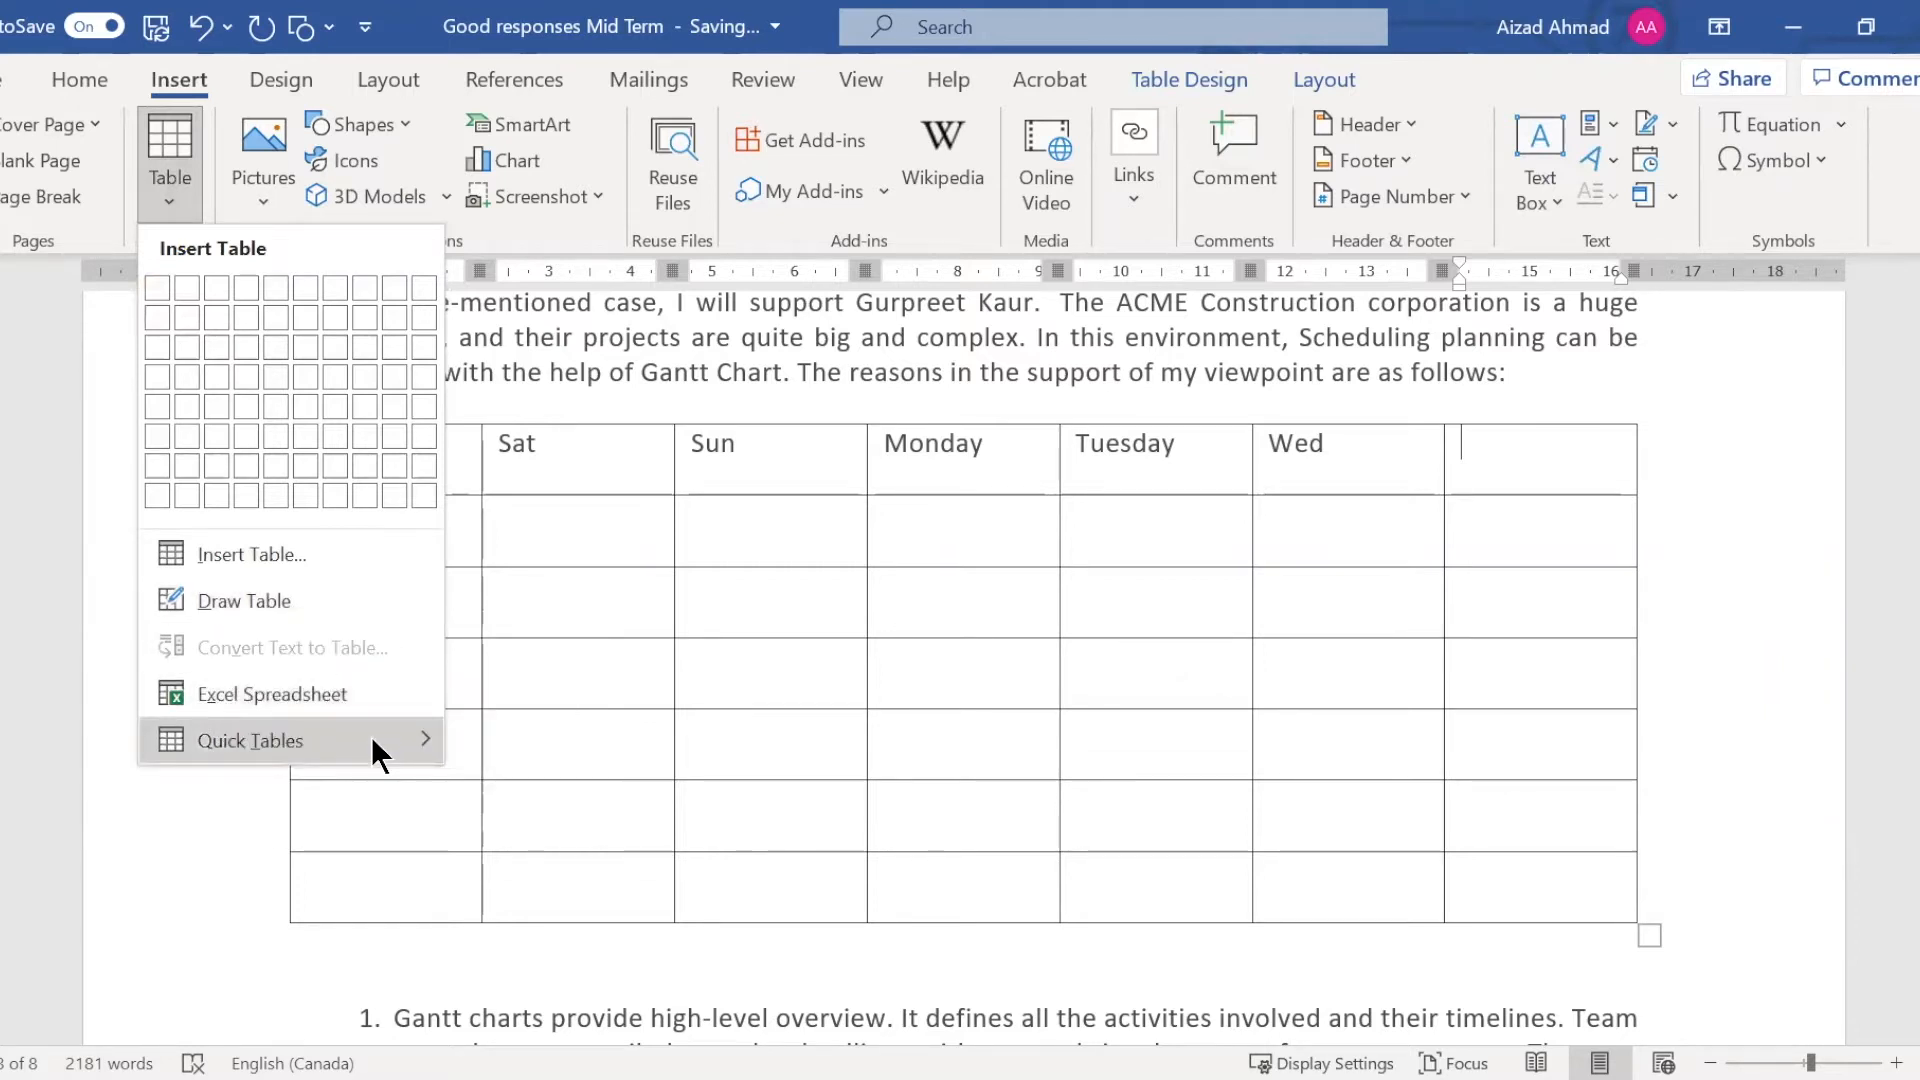
{"action": "mouse_move", "coordinate": [376, 752]}
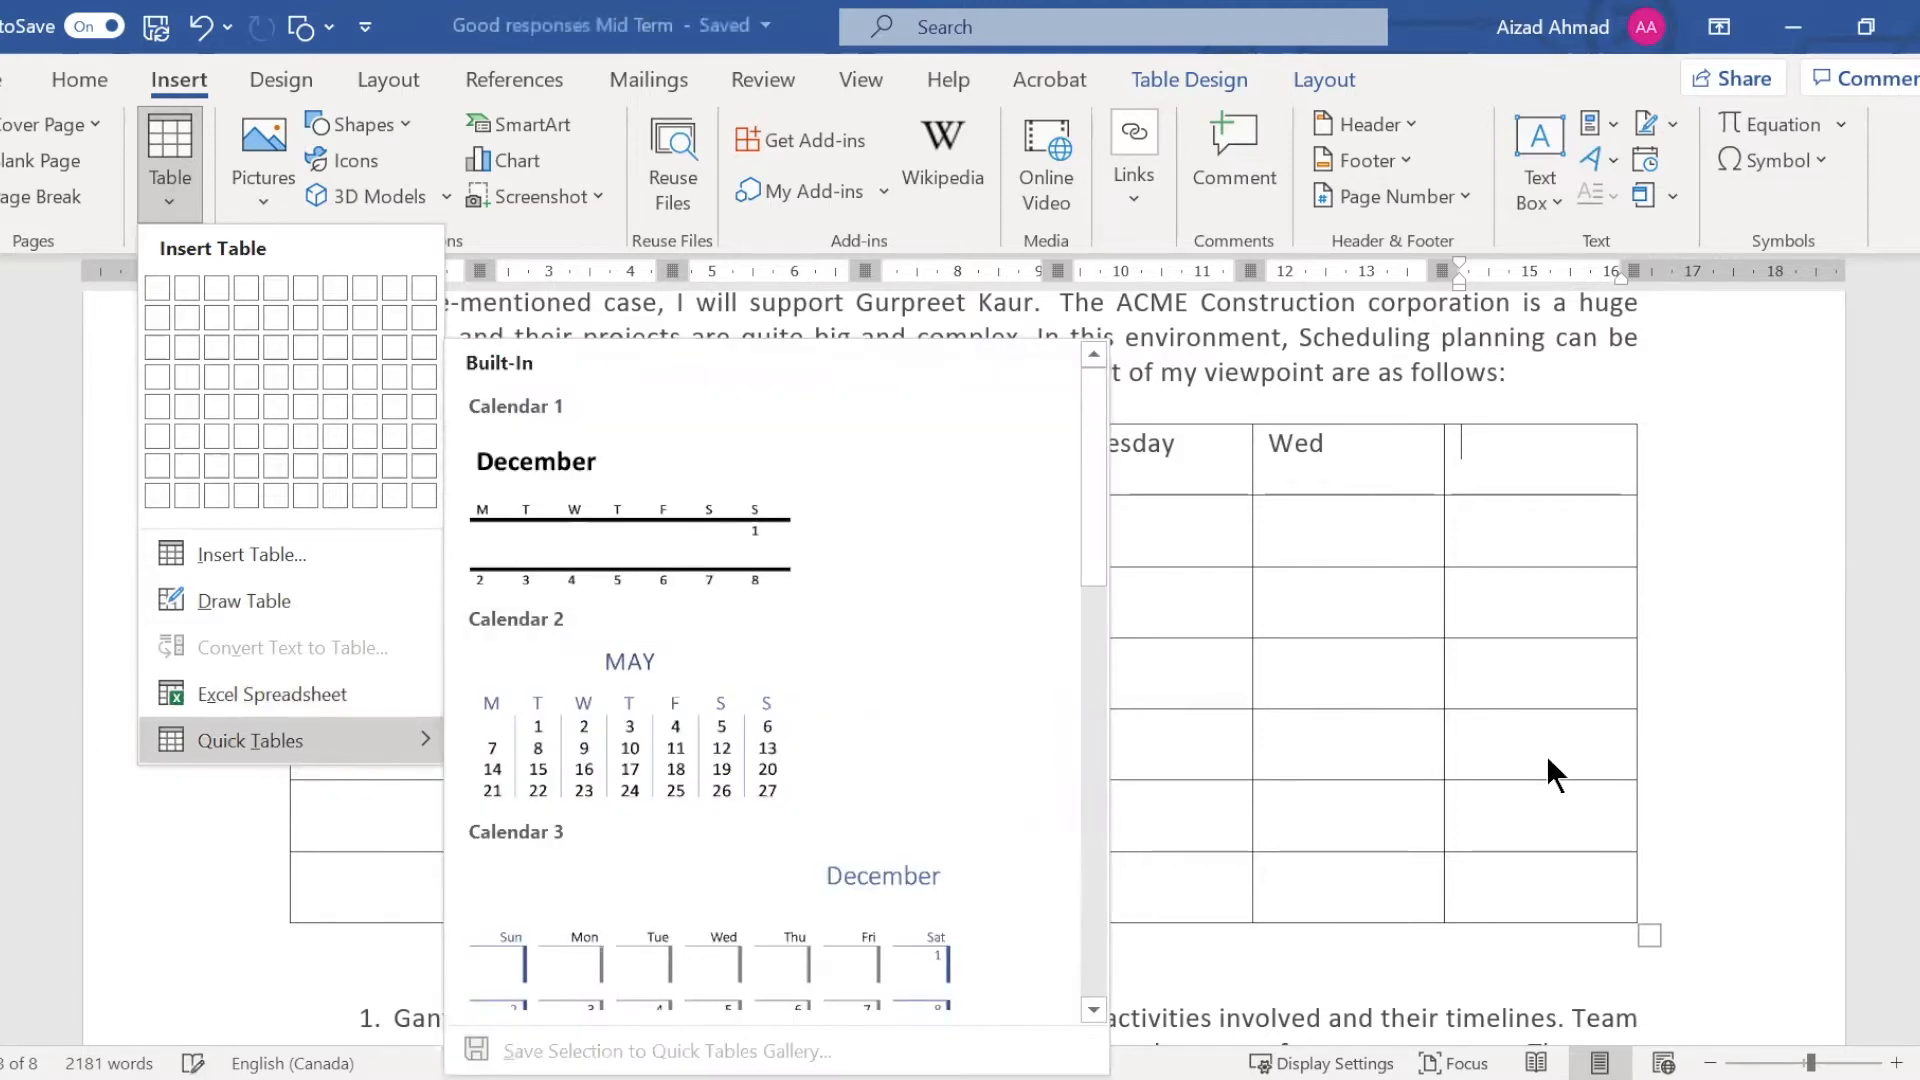
Add an empty paragraph after "friend describes her ideal backyard as follows:" and insert the Calendar 2 quick table there
{"action": "scroll", "coordinate": [1546, 735], "scroll_direction": "down", "scroll_amount": 3}
{"action": "scroll", "coordinate": [1541, 729], "scroll_direction": "down", "scroll_amount": 2}
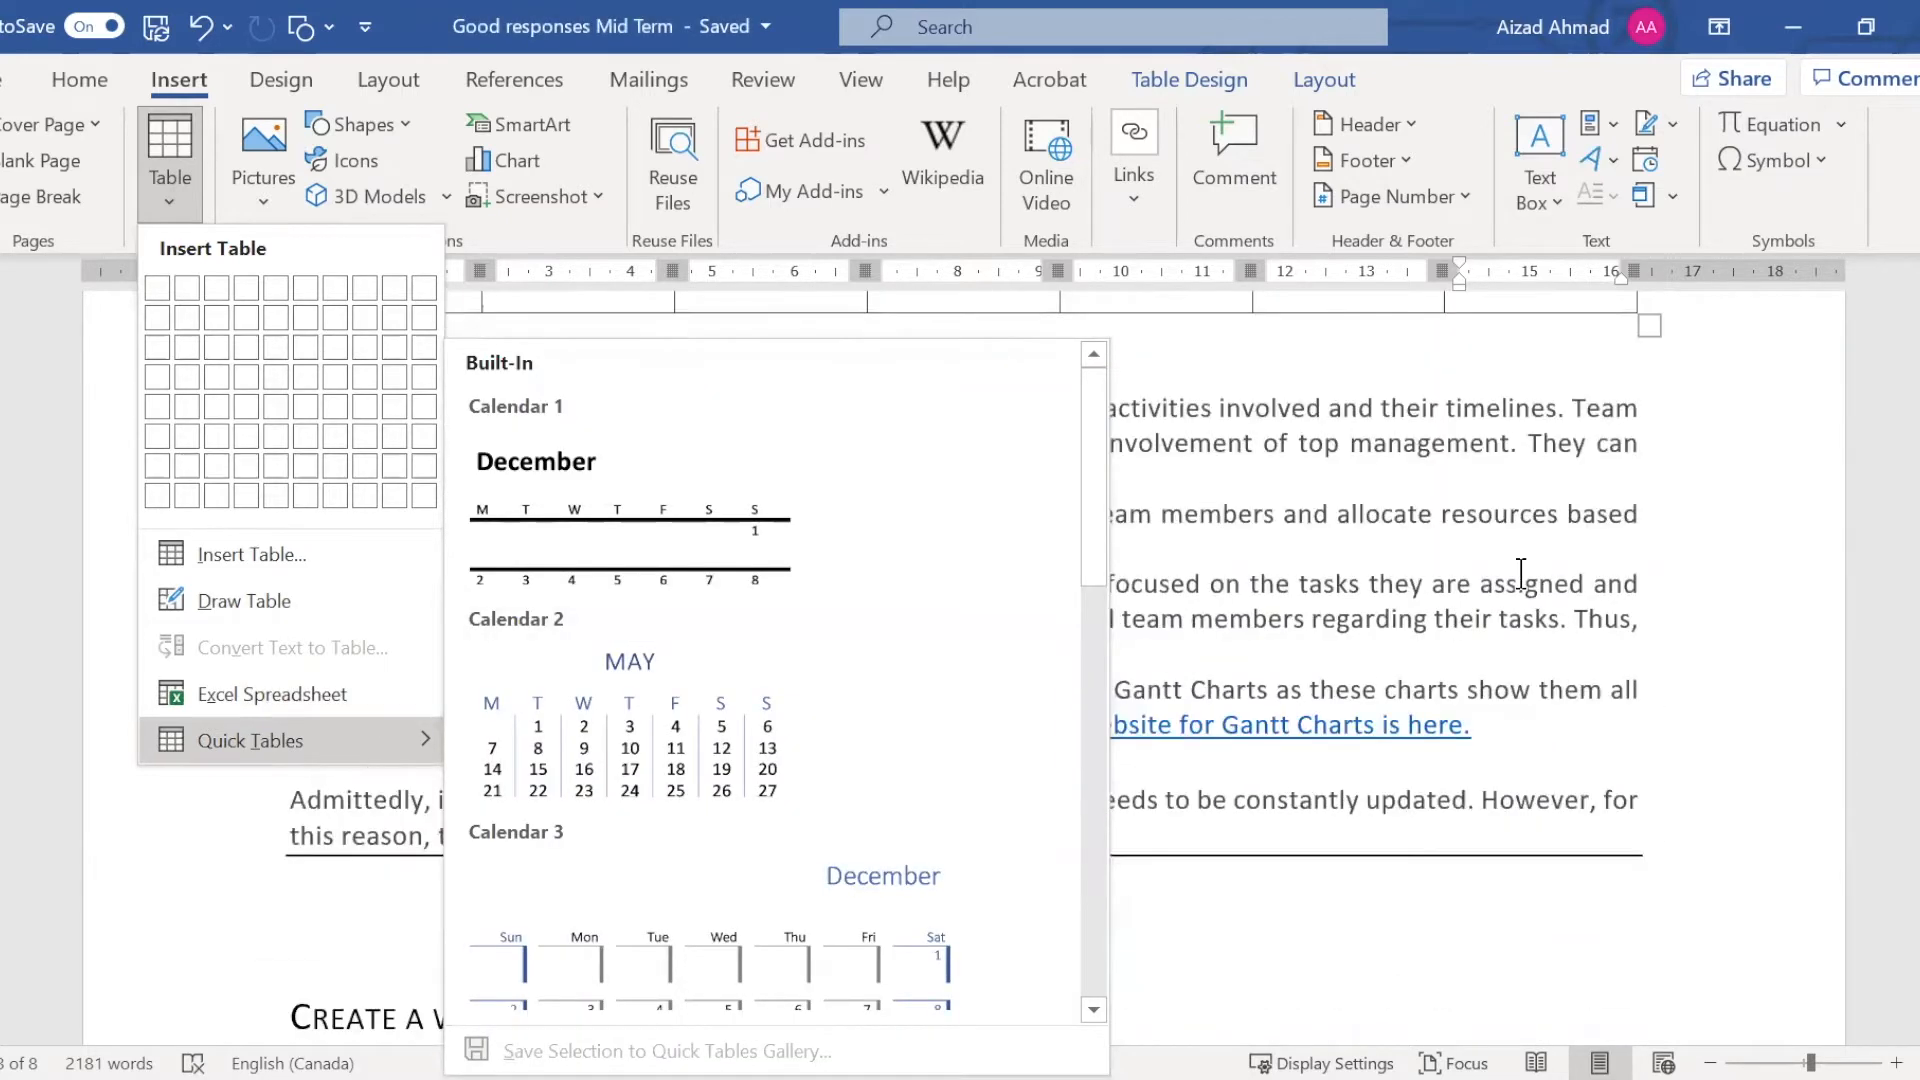
{"action": "scroll", "coordinate": [608, 430], "scroll_direction": "down", "scroll_amount": 6}
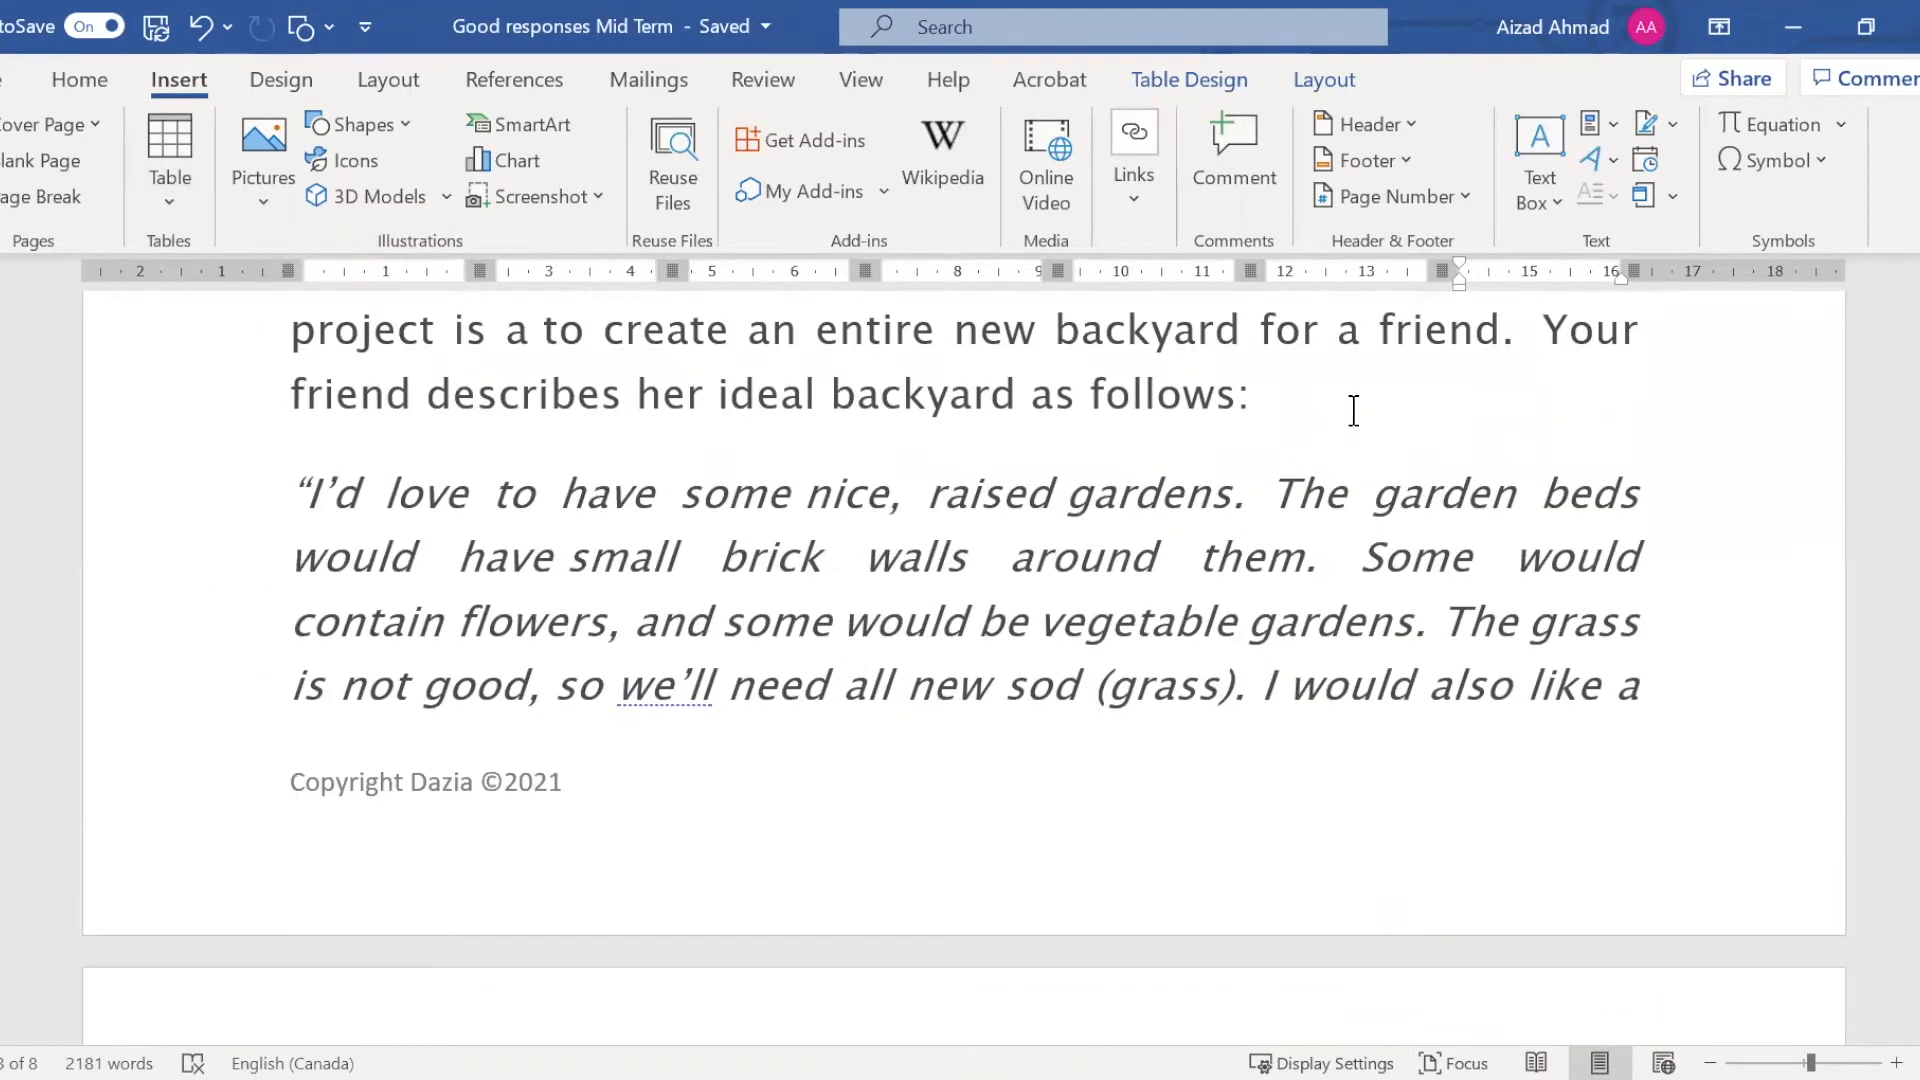
{"action": "left_click", "coordinate": [1353, 410]}
{"action": "key", "text": "Return"}
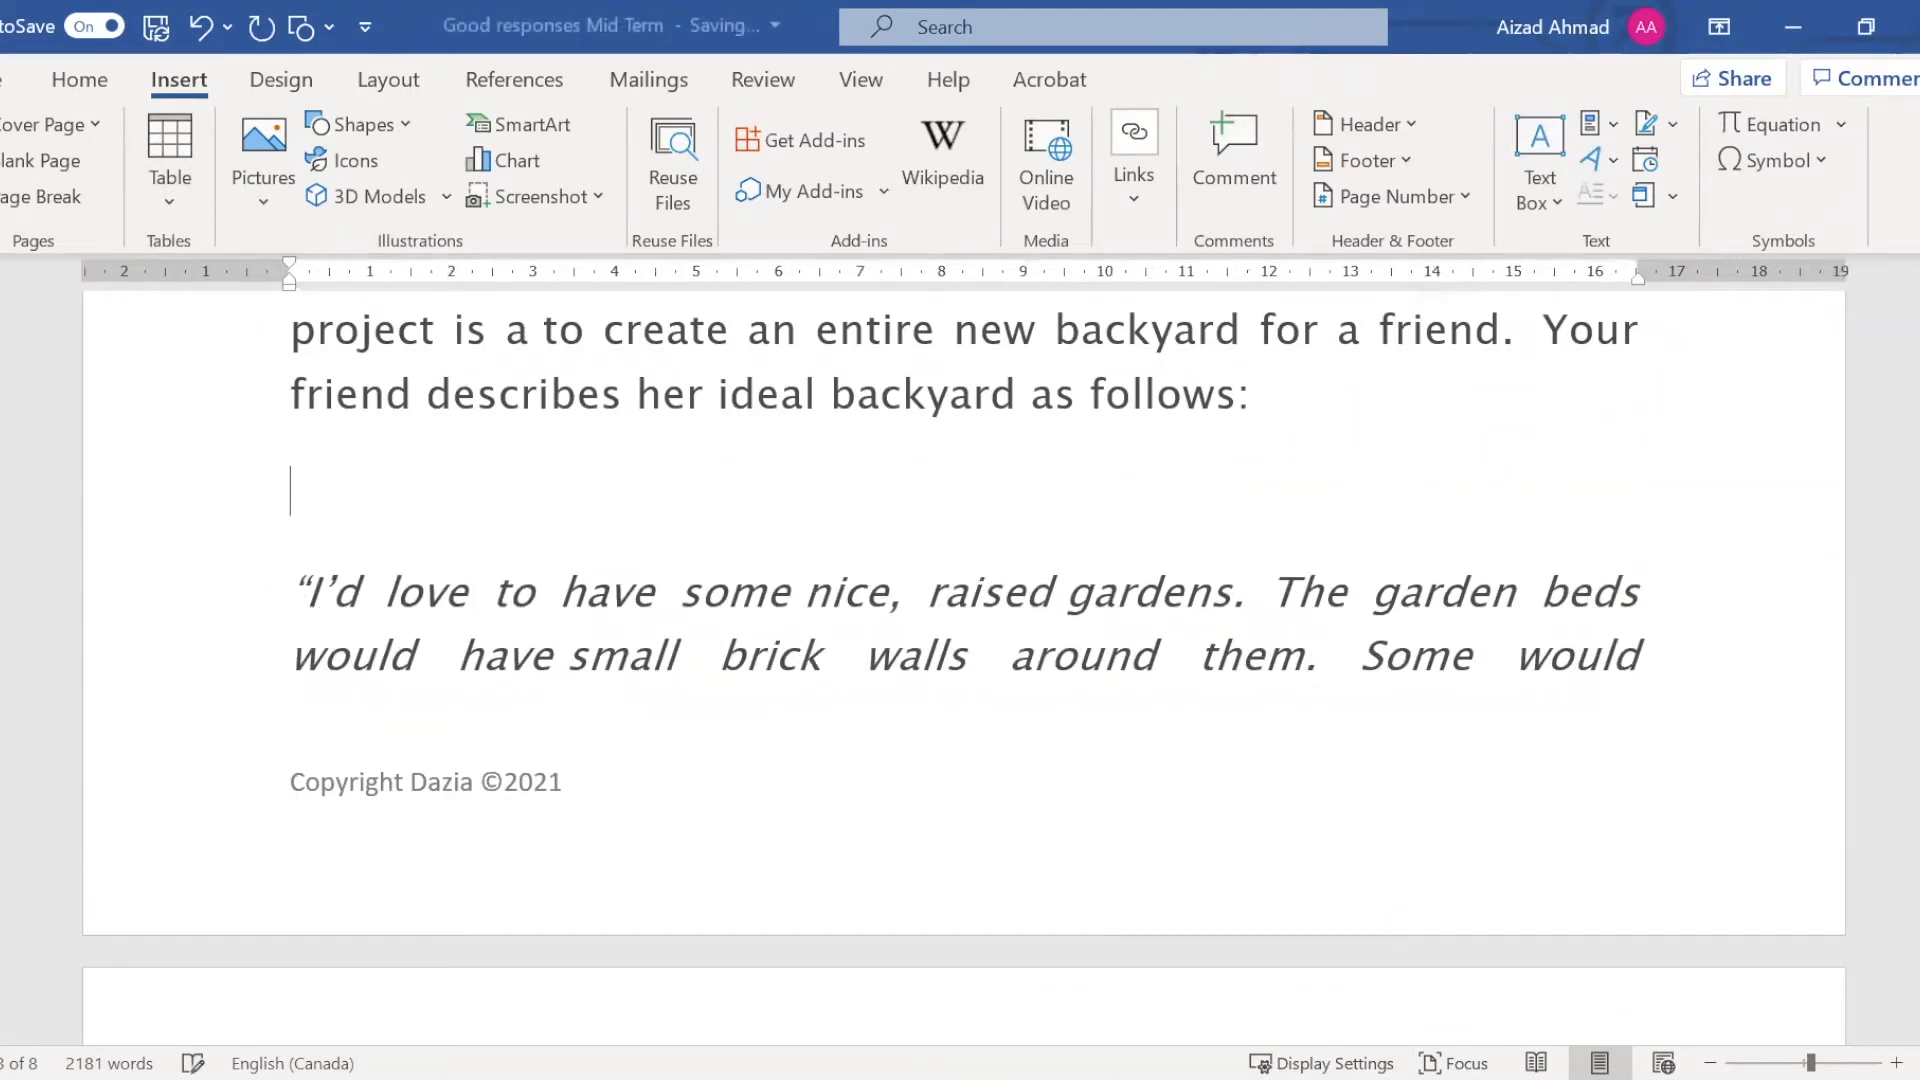
{"action": "left_click", "coordinate": [170, 196]}
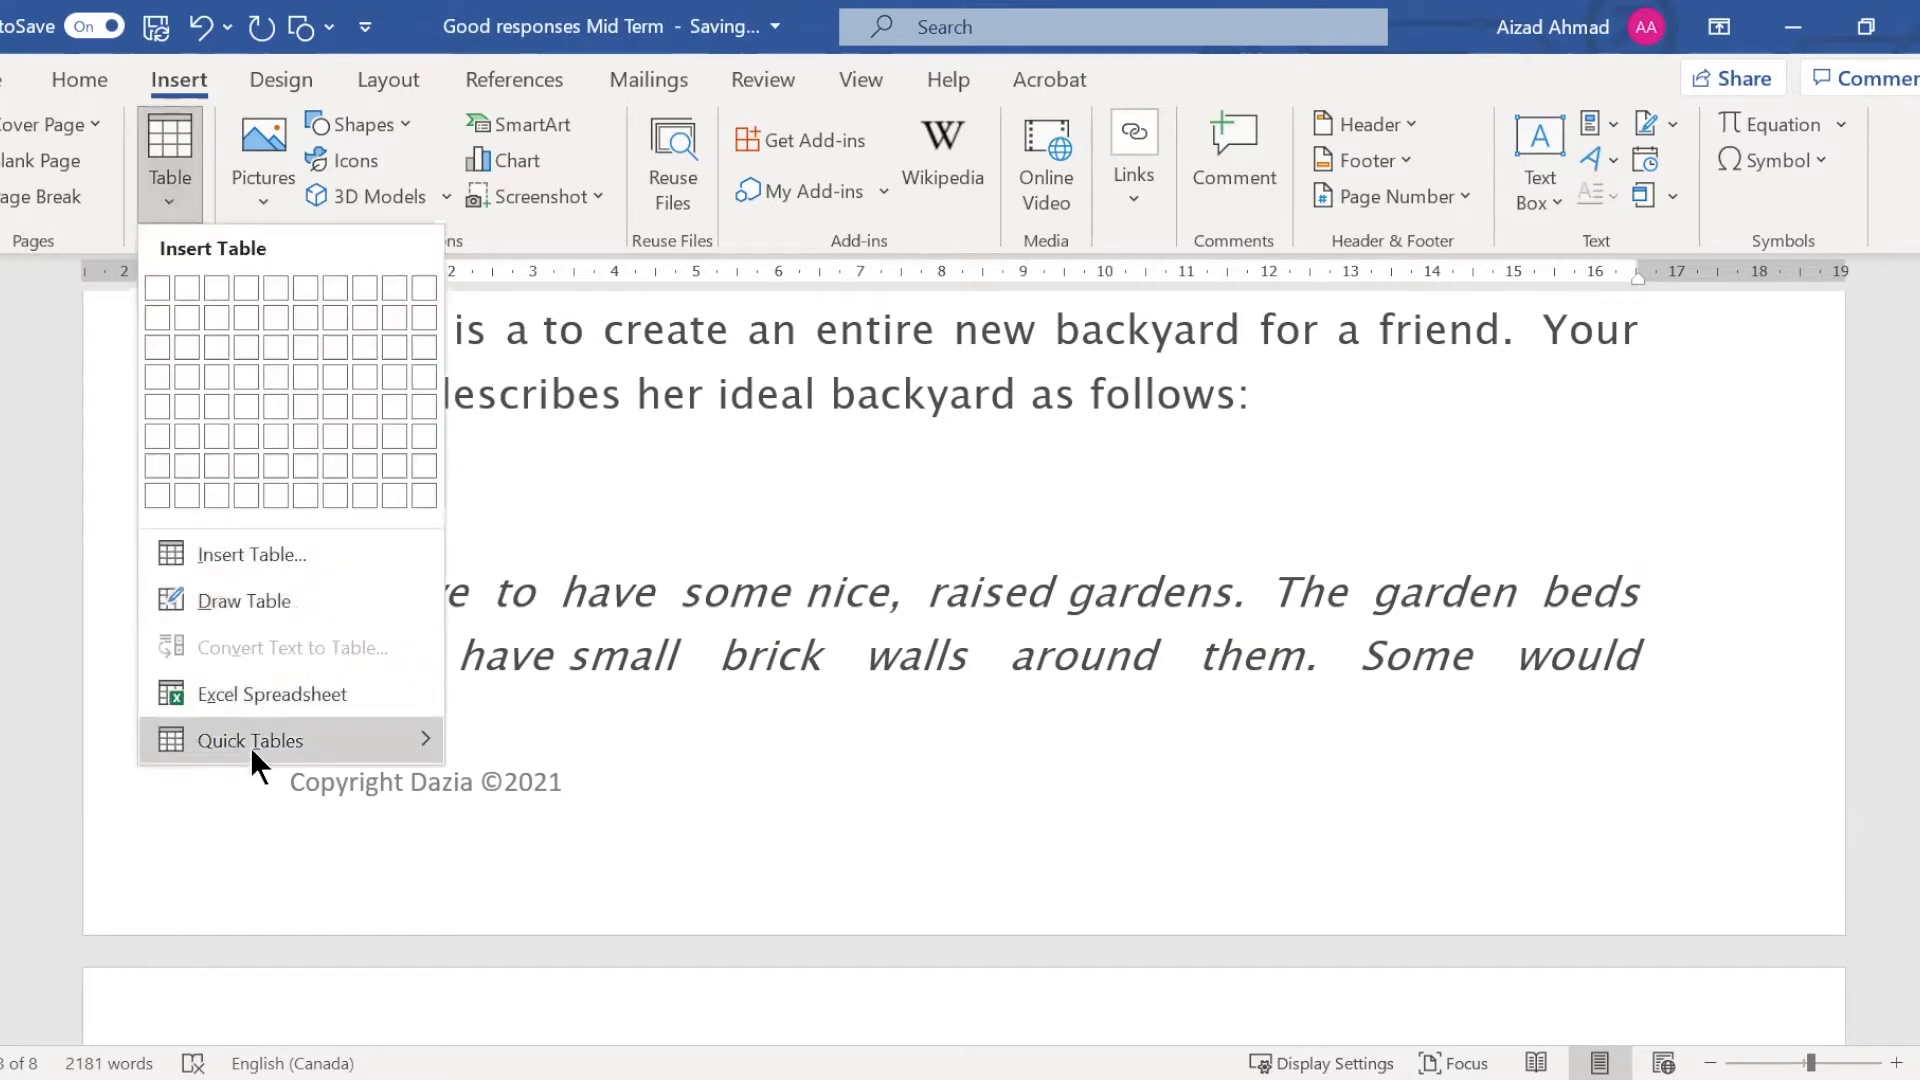
{"action": "mouse_move", "coordinate": [250, 747]}
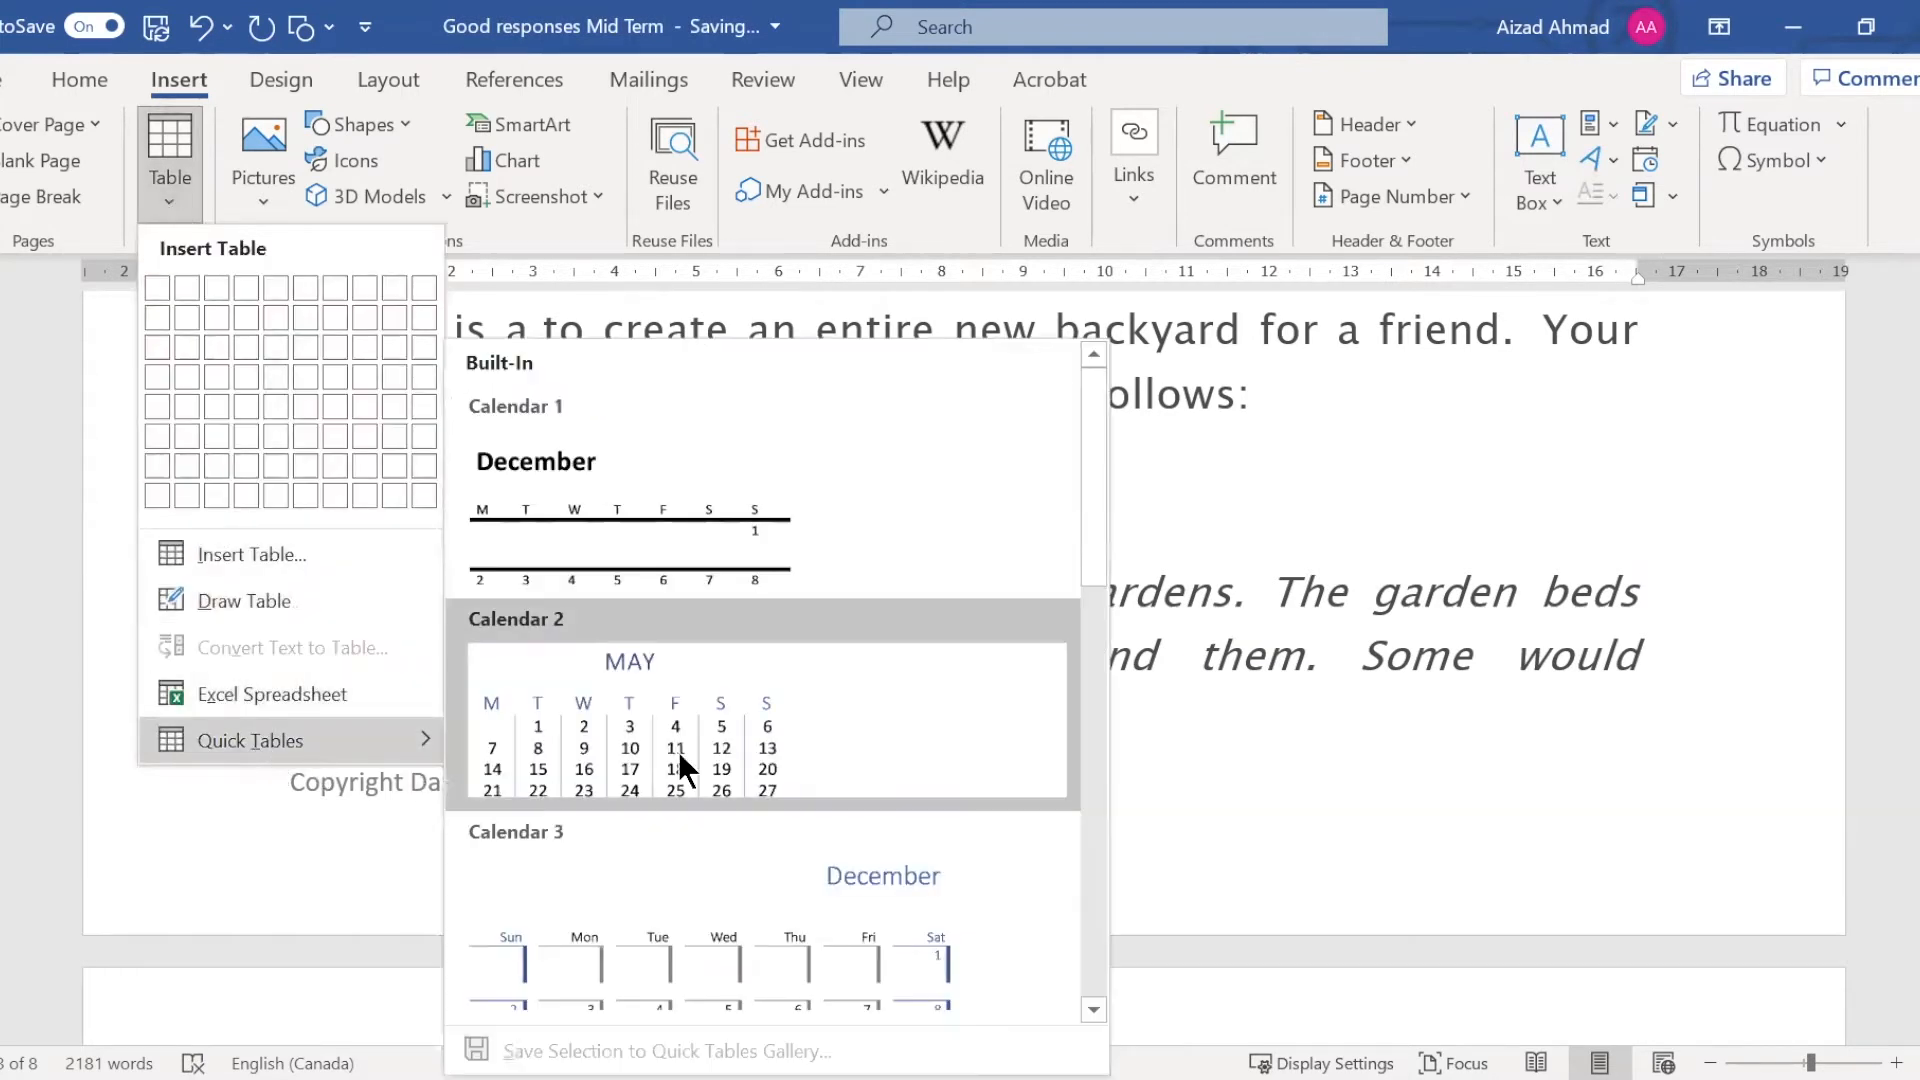
{"action": "left_click", "coordinate": [677, 752]}
{"action": "scroll", "coordinate": [951, 673], "scroll_direction": "down", "scroll_amount": 2}
{"action": "scroll", "coordinate": [951, 642], "scroll_direction": "up", "scroll_amount": 2}
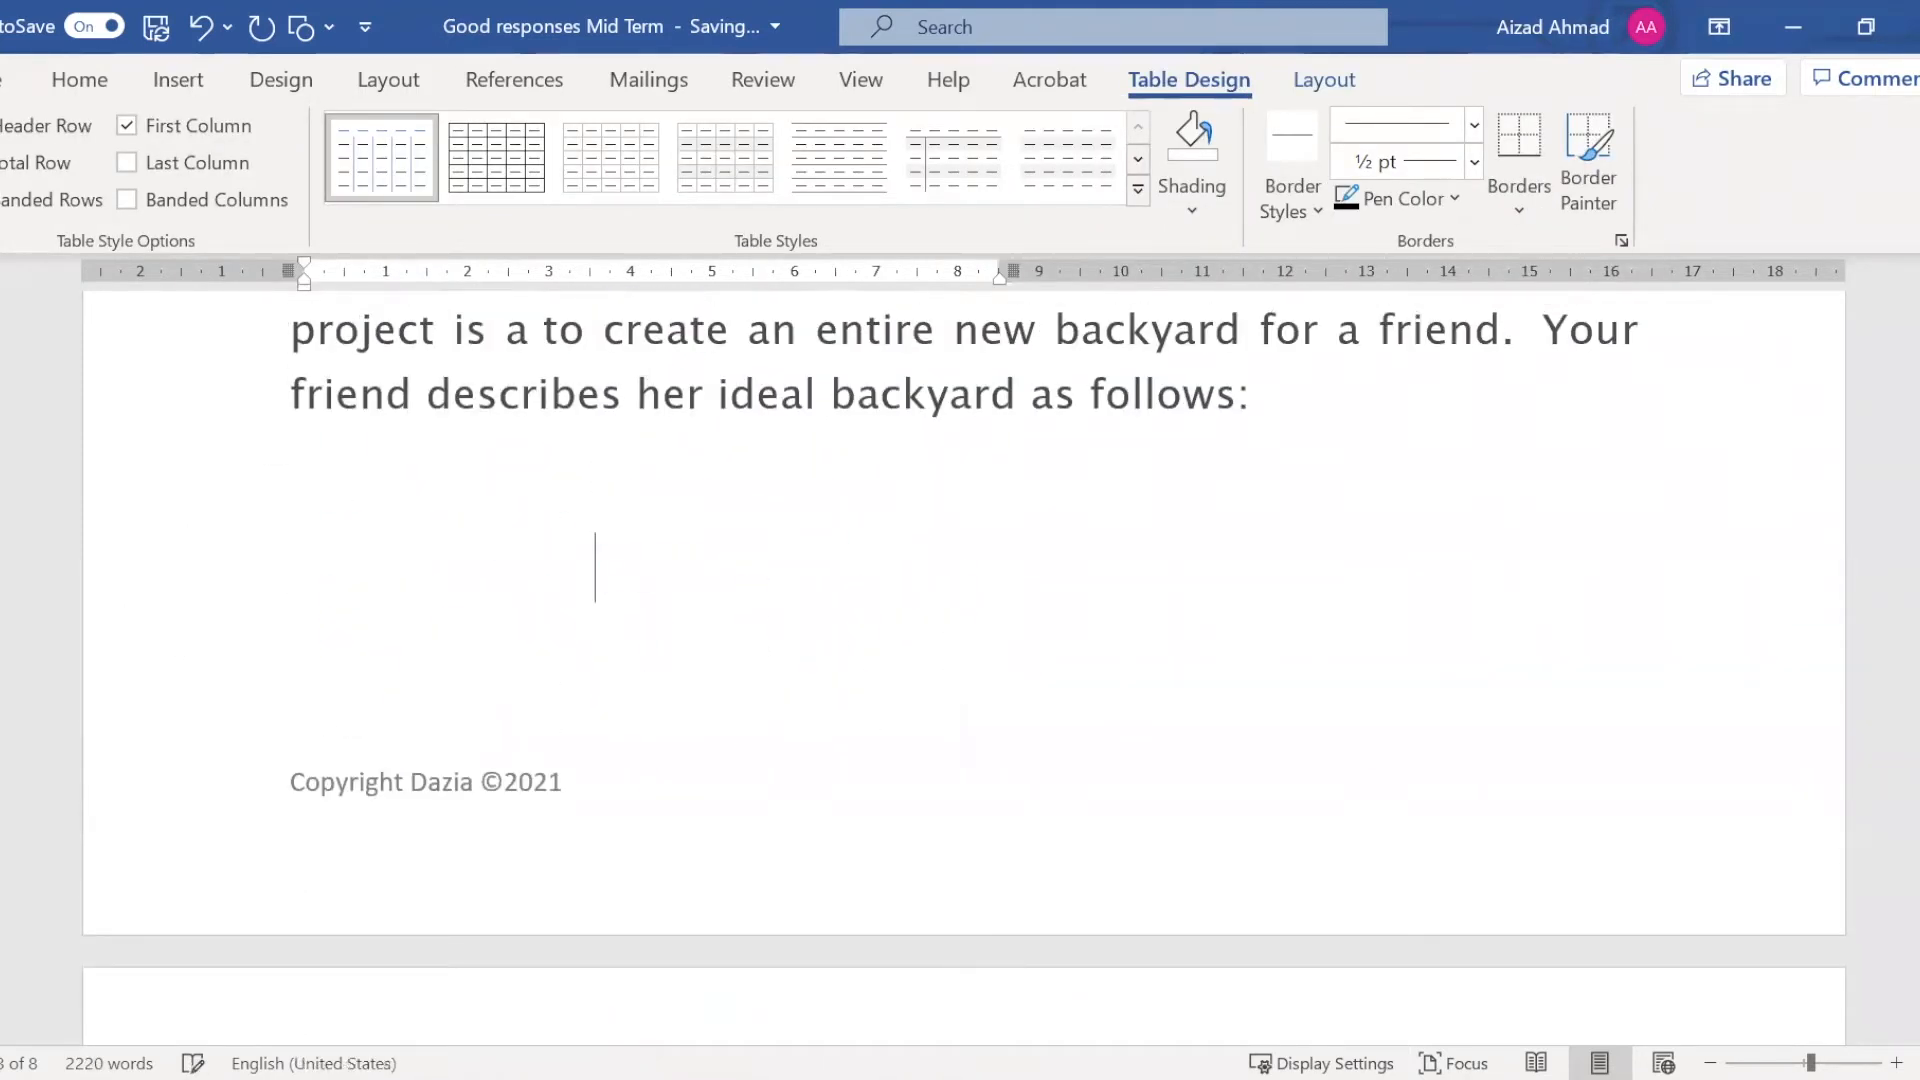
{"action": "scroll", "coordinate": [720, 580], "scroll_direction": "down", "scroll_amount": 5}
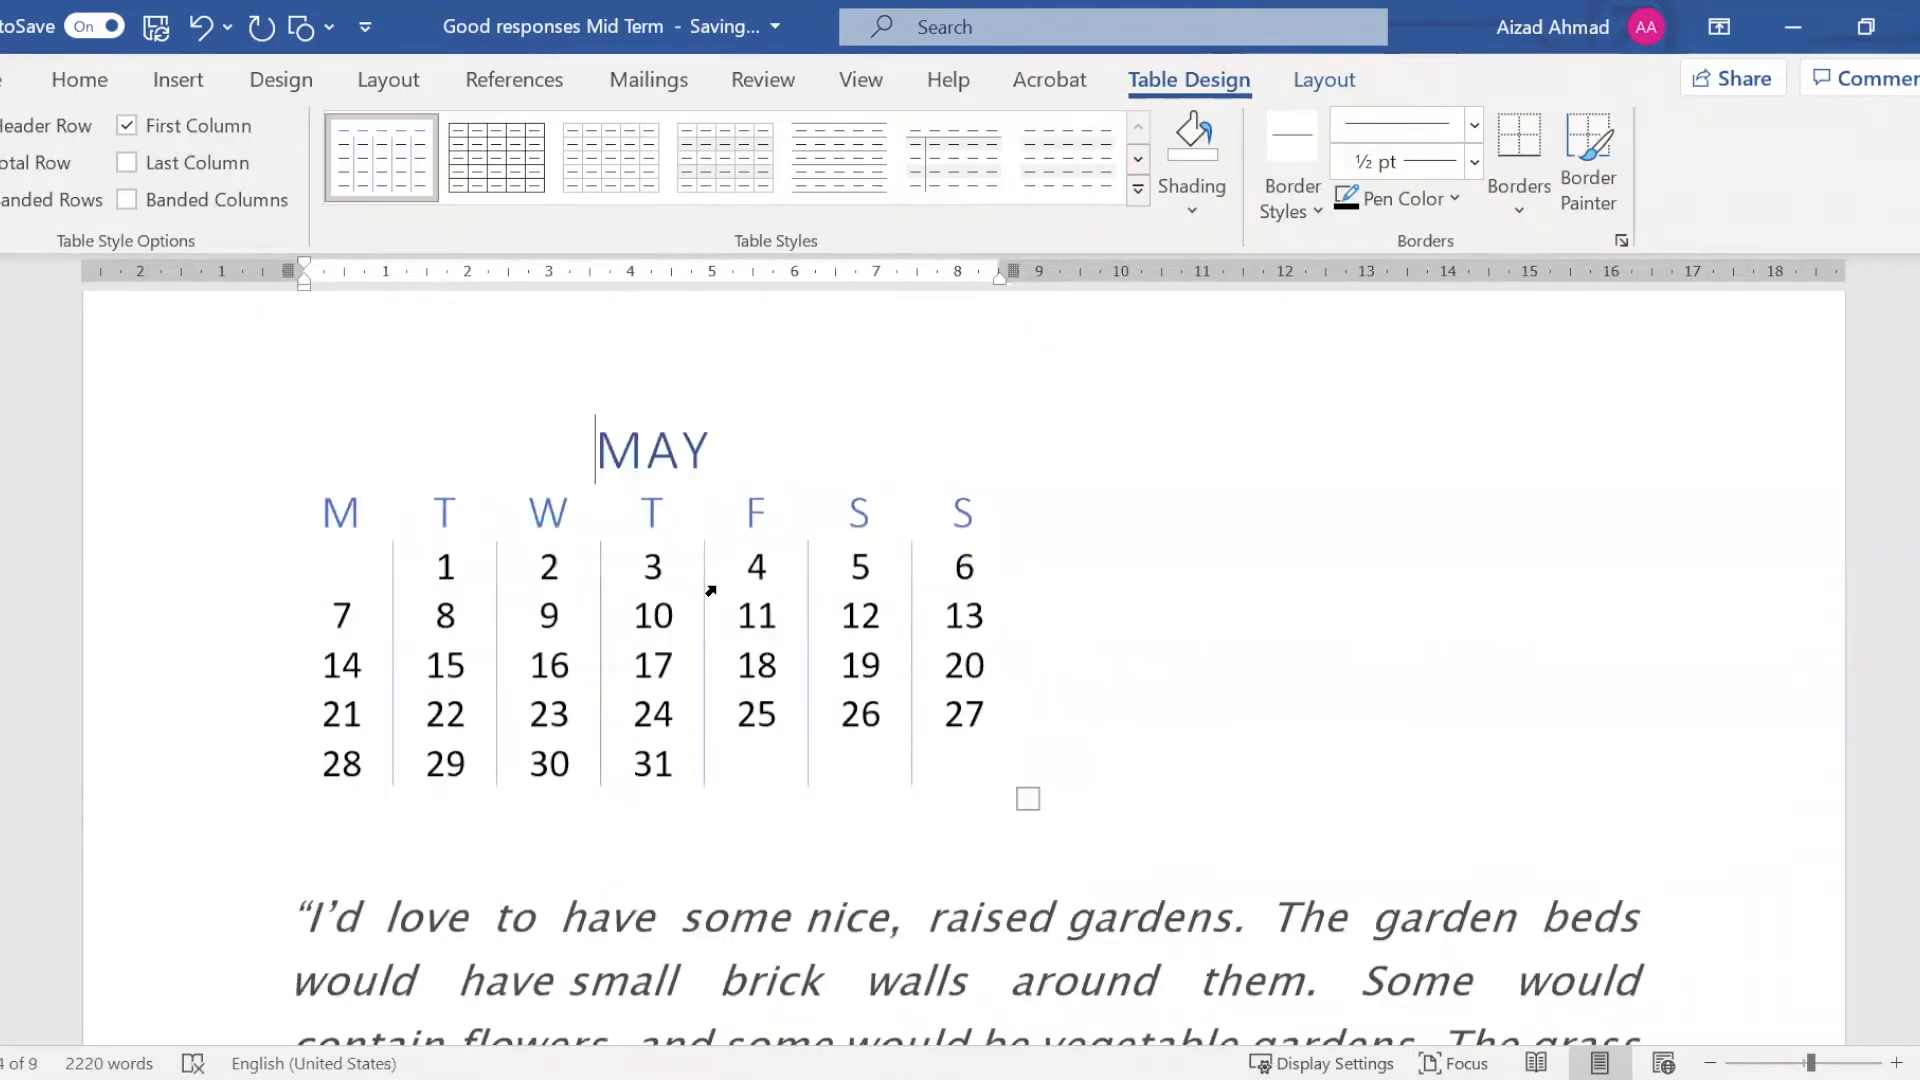
{"action": "scroll", "coordinate": [711, 591], "scroll_direction": "down", "scroll_amount": 1}
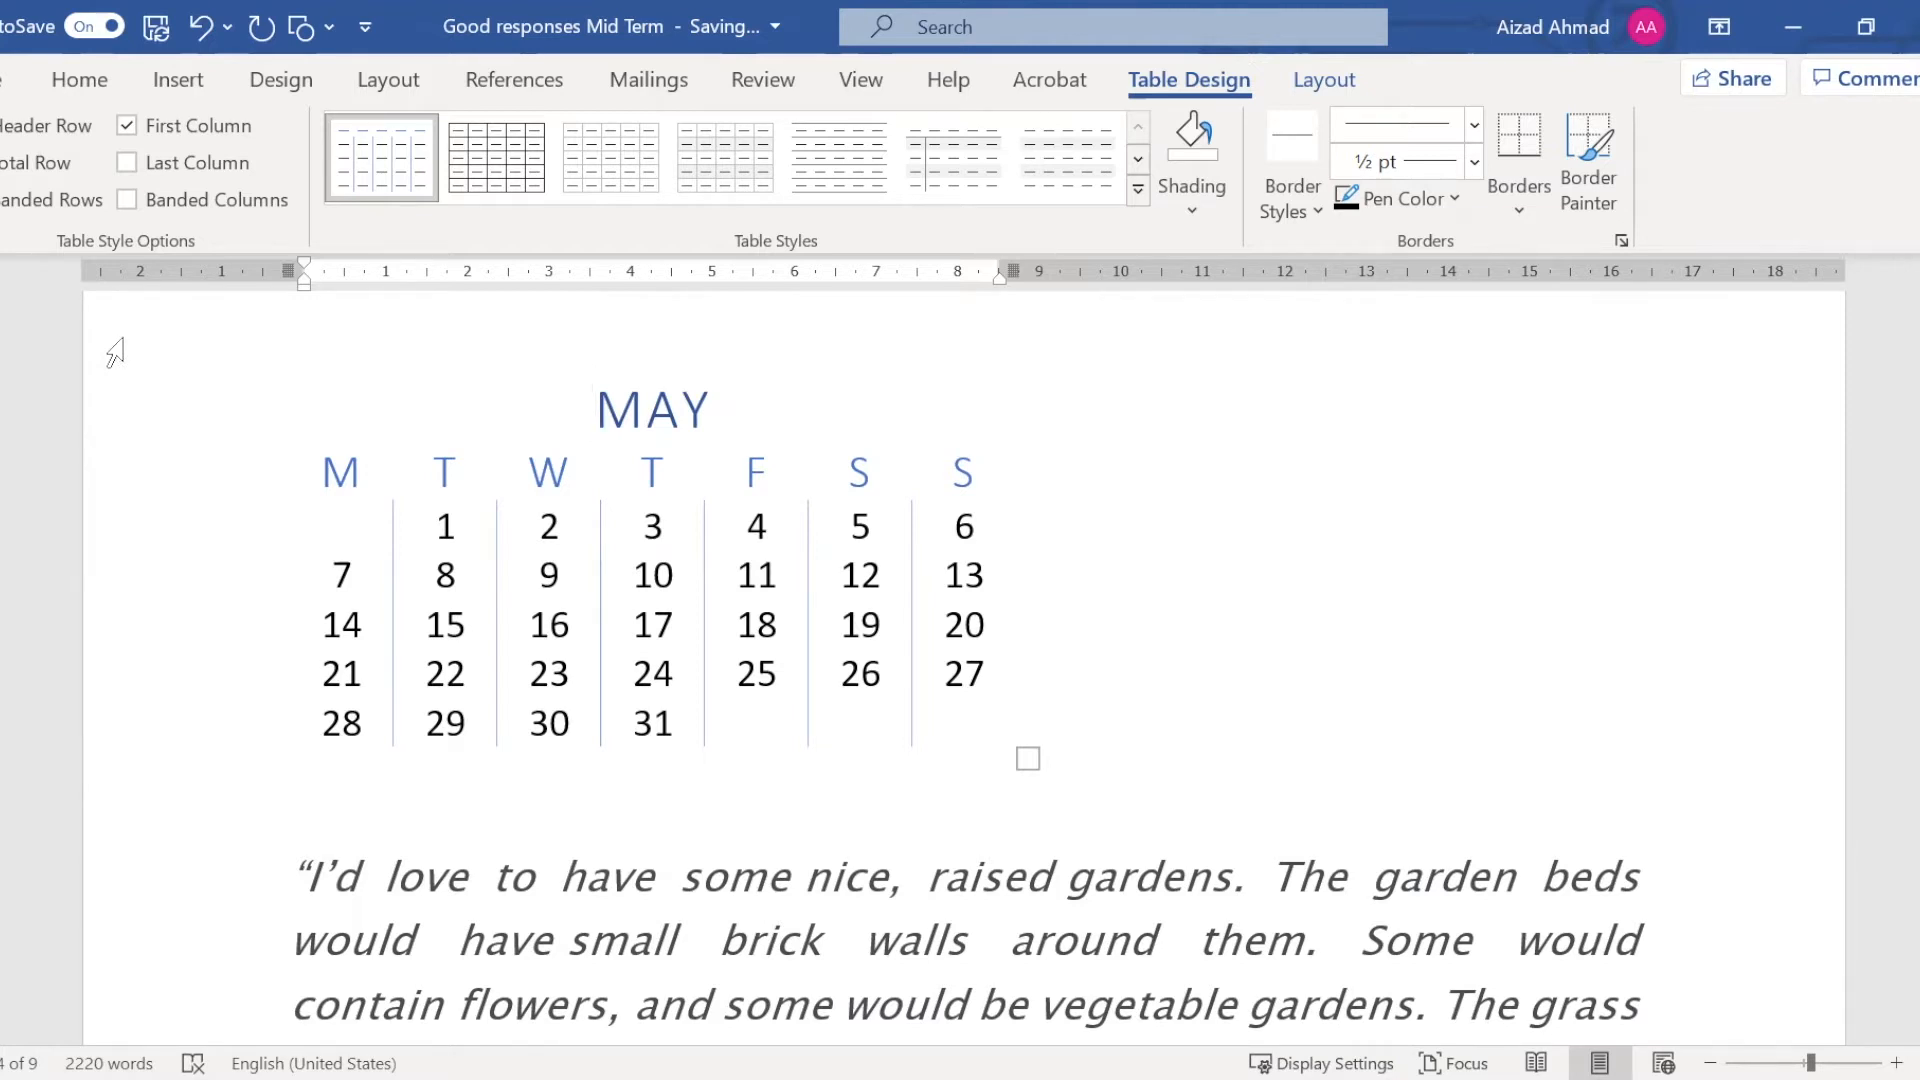
Add an empty paragraph after the italic quote ending "landscaping stones in the garden."
{"action": "scroll", "coordinate": [445, 470], "scroll_direction": "down", "scroll_amount": 2}
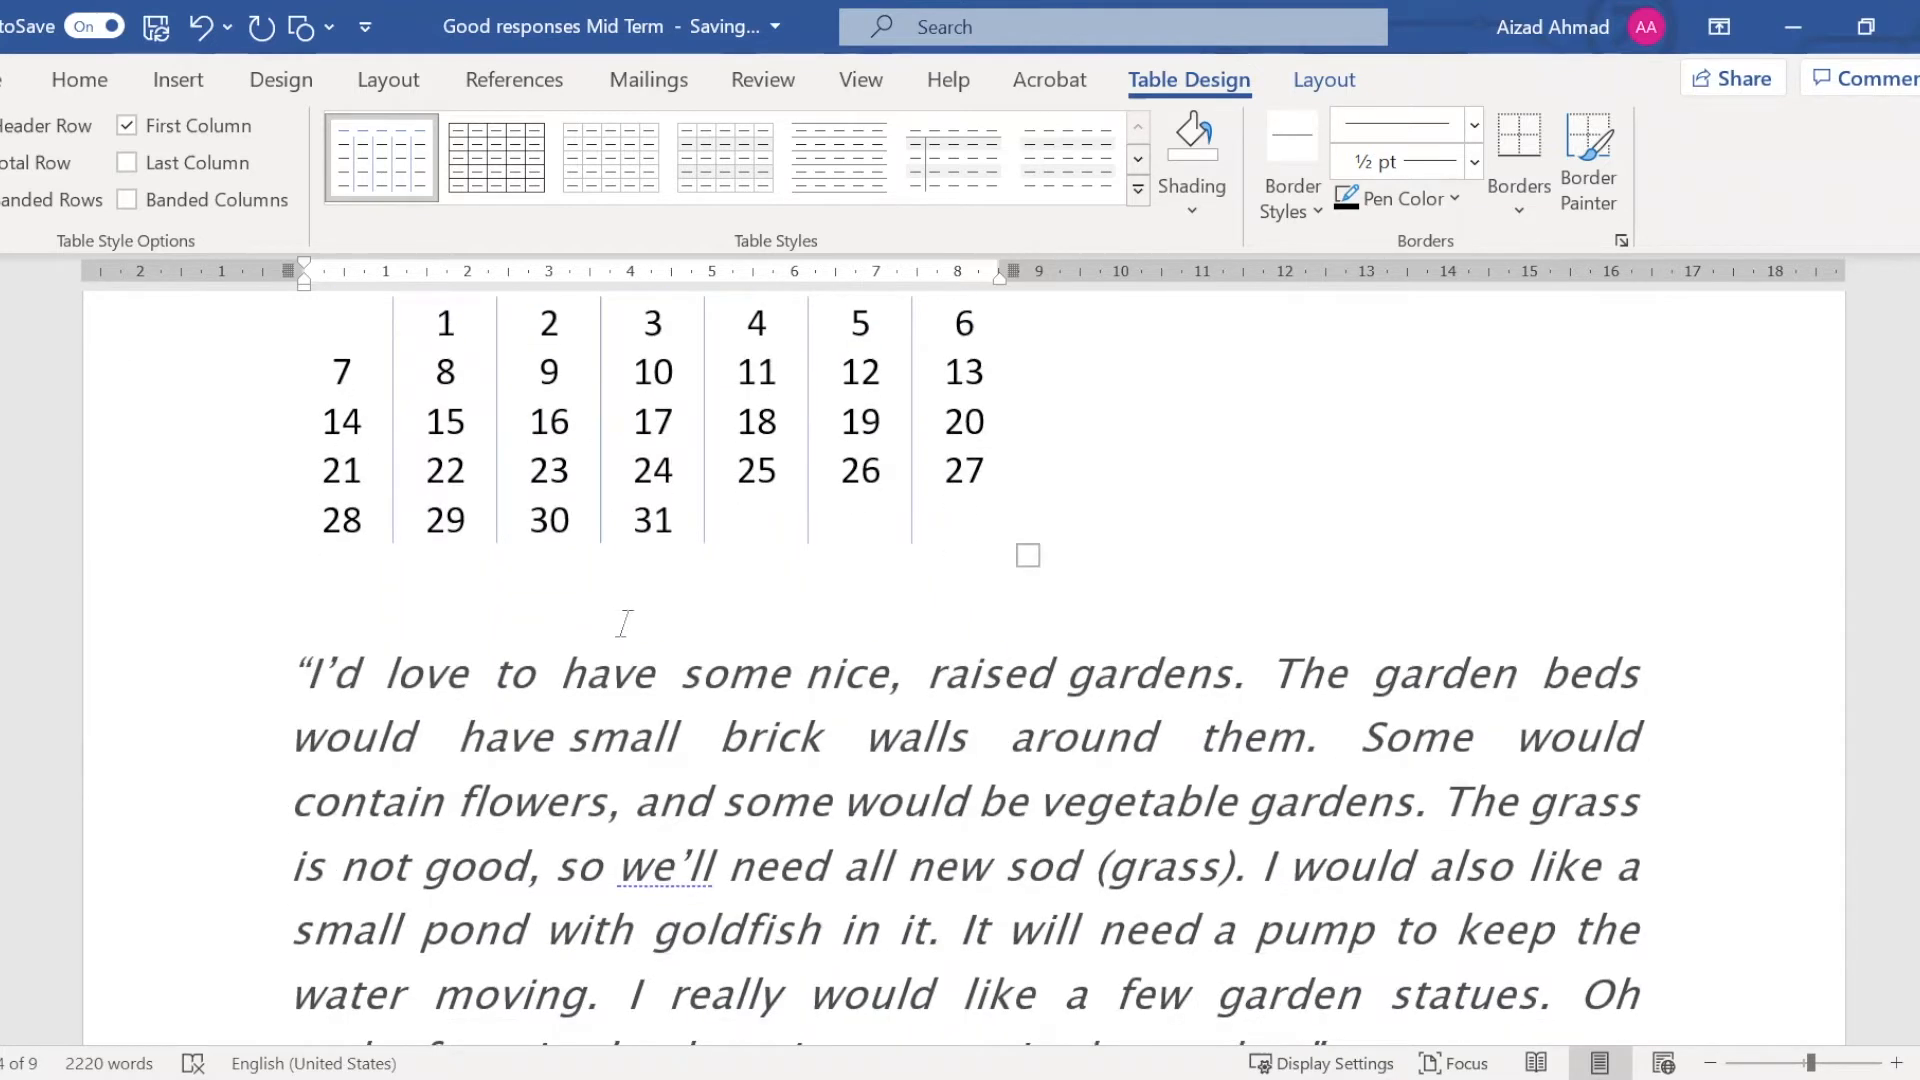
{"action": "scroll", "coordinate": [625, 623], "scroll_direction": "down", "scroll_amount": 2}
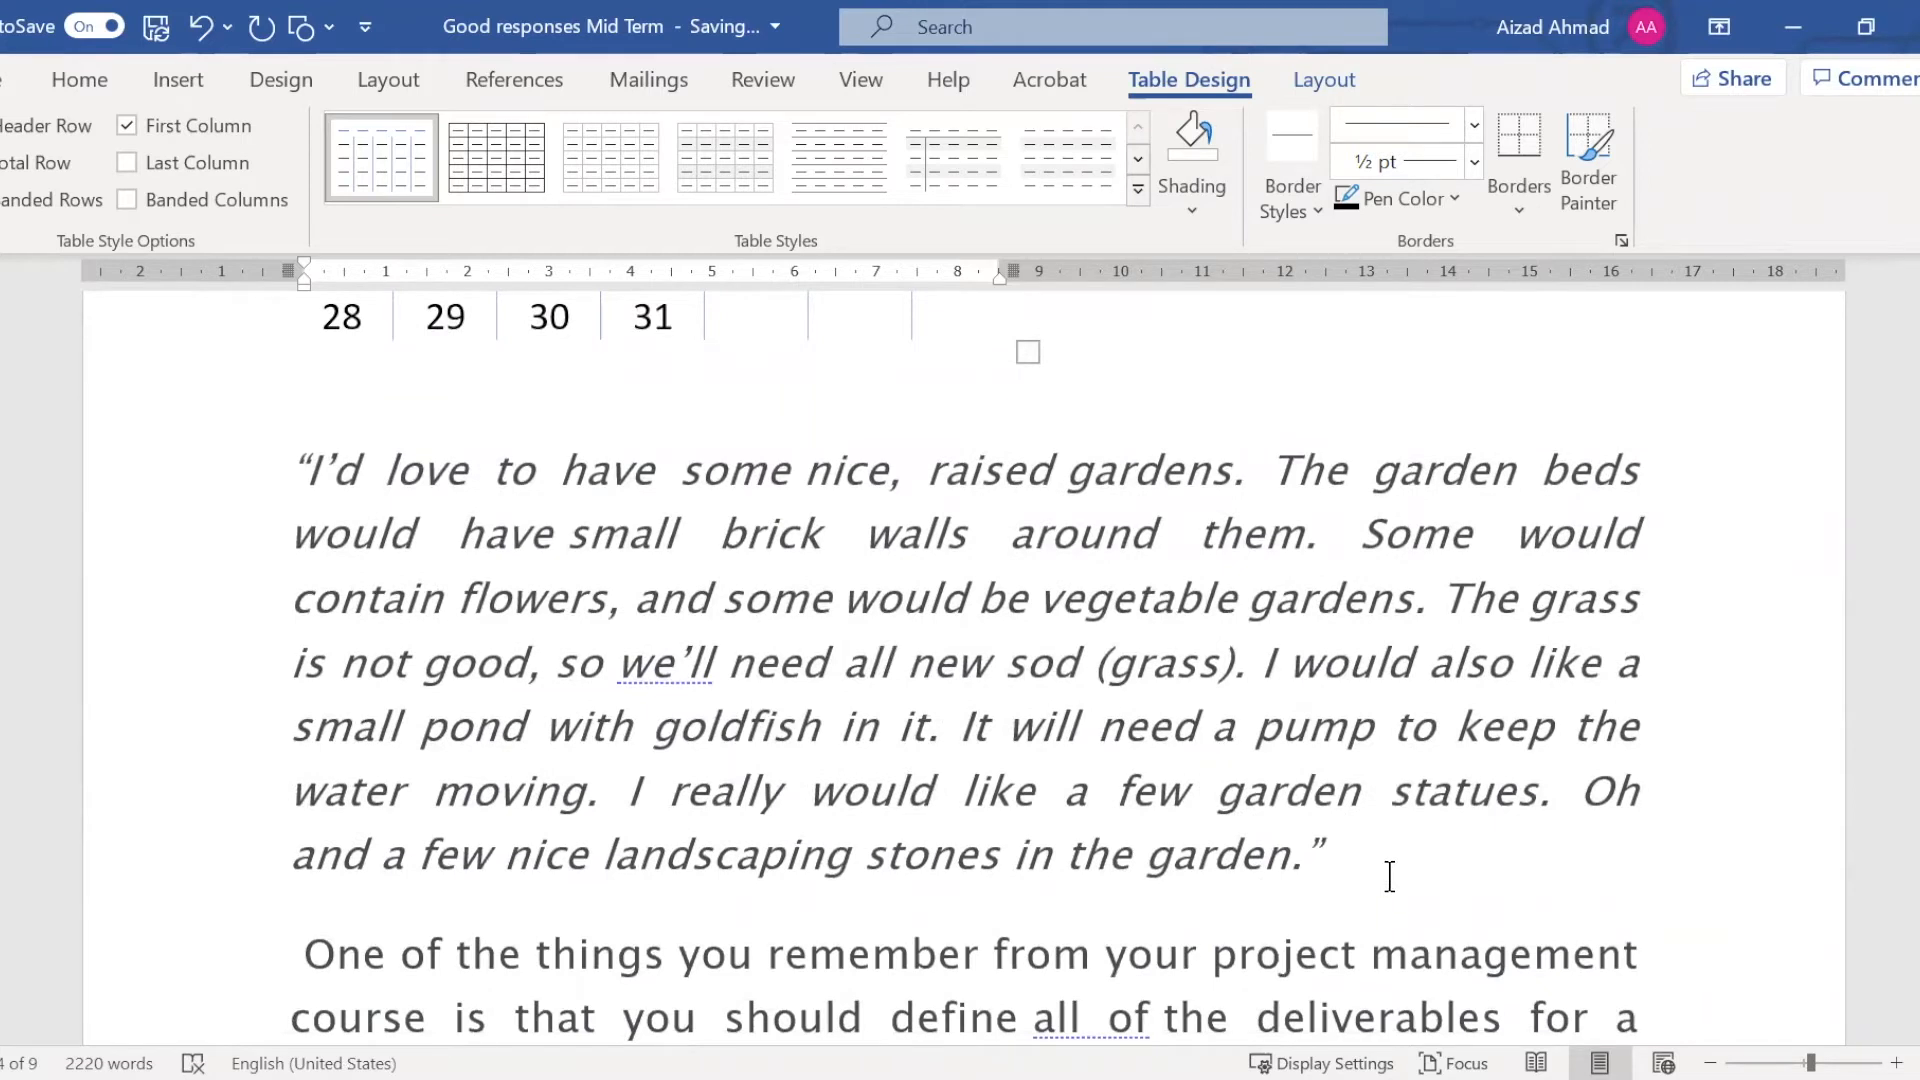
{"action": "left_click", "coordinate": [1389, 876]}
{"action": "key", "text": "Return"}
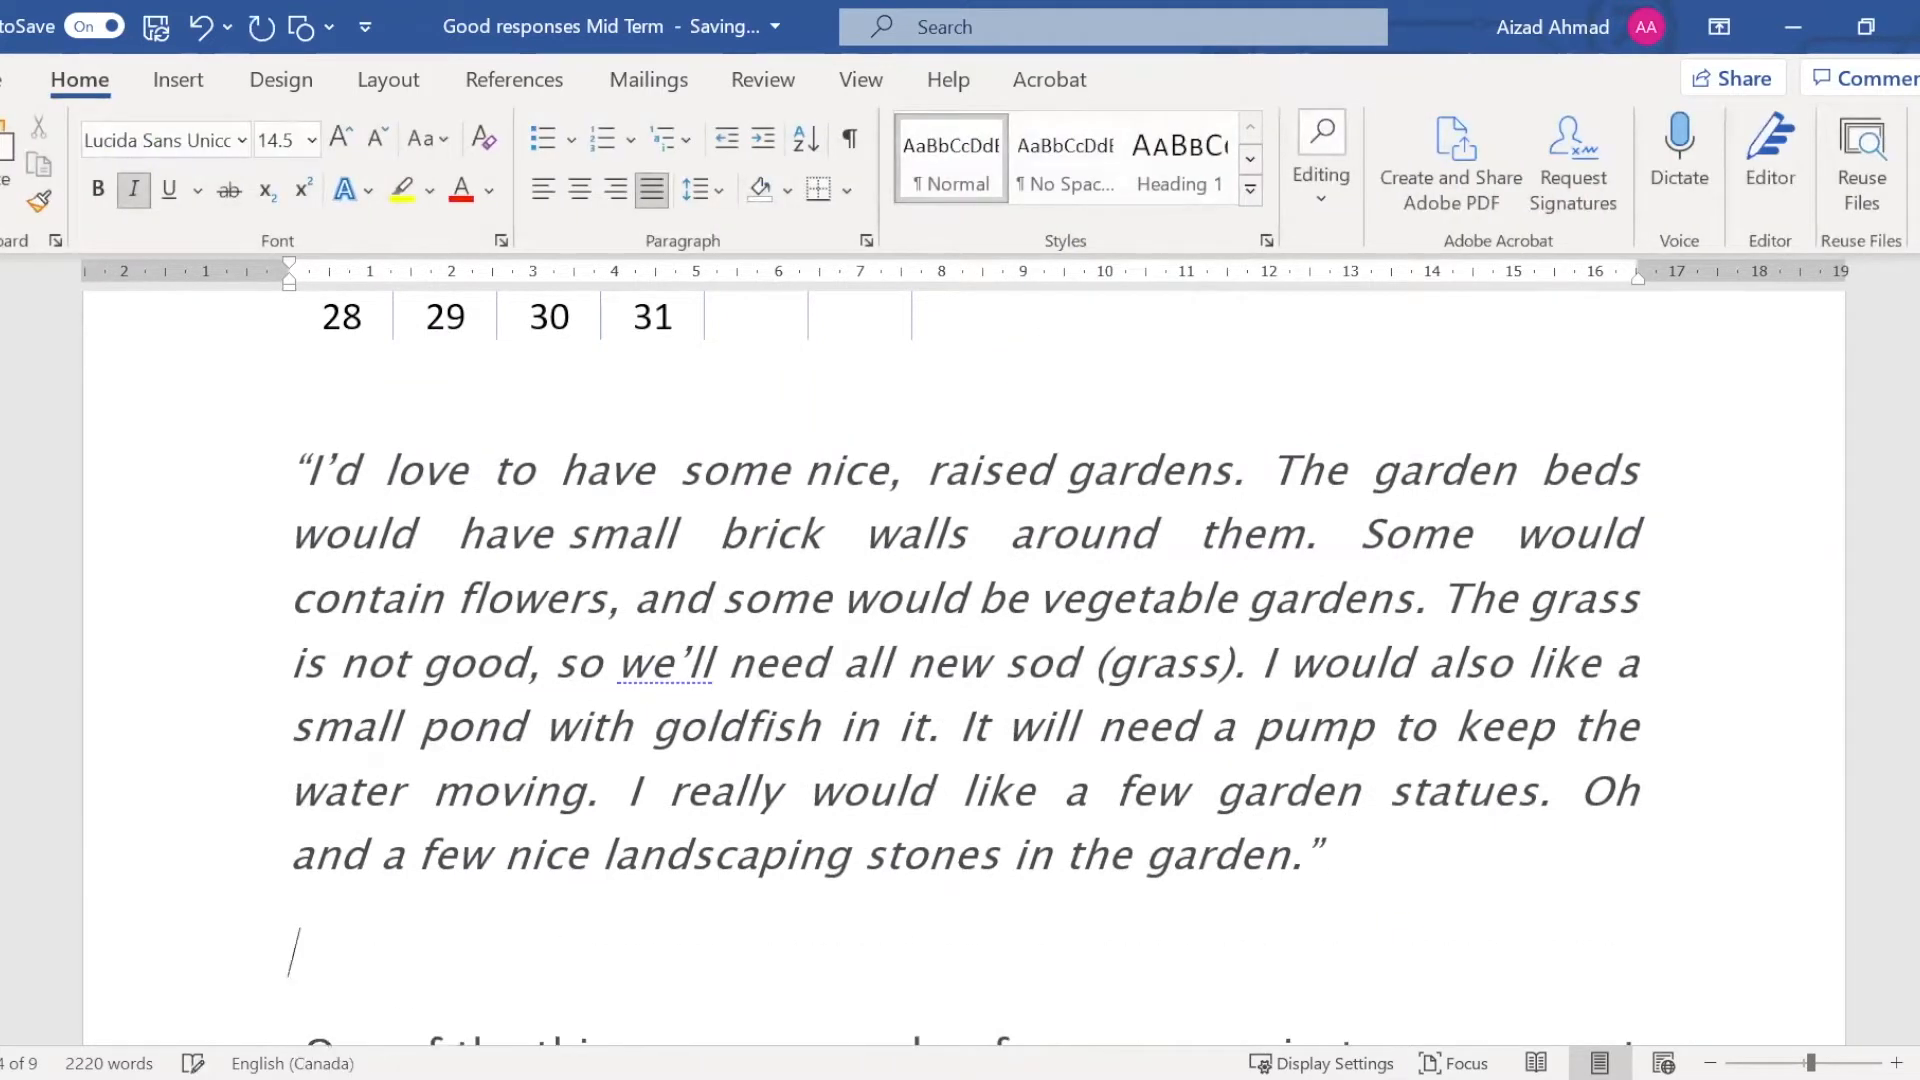
{"action": "scroll", "coordinate": [1374, 844], "scroll_direction": "down", "scroll_amount": 2}
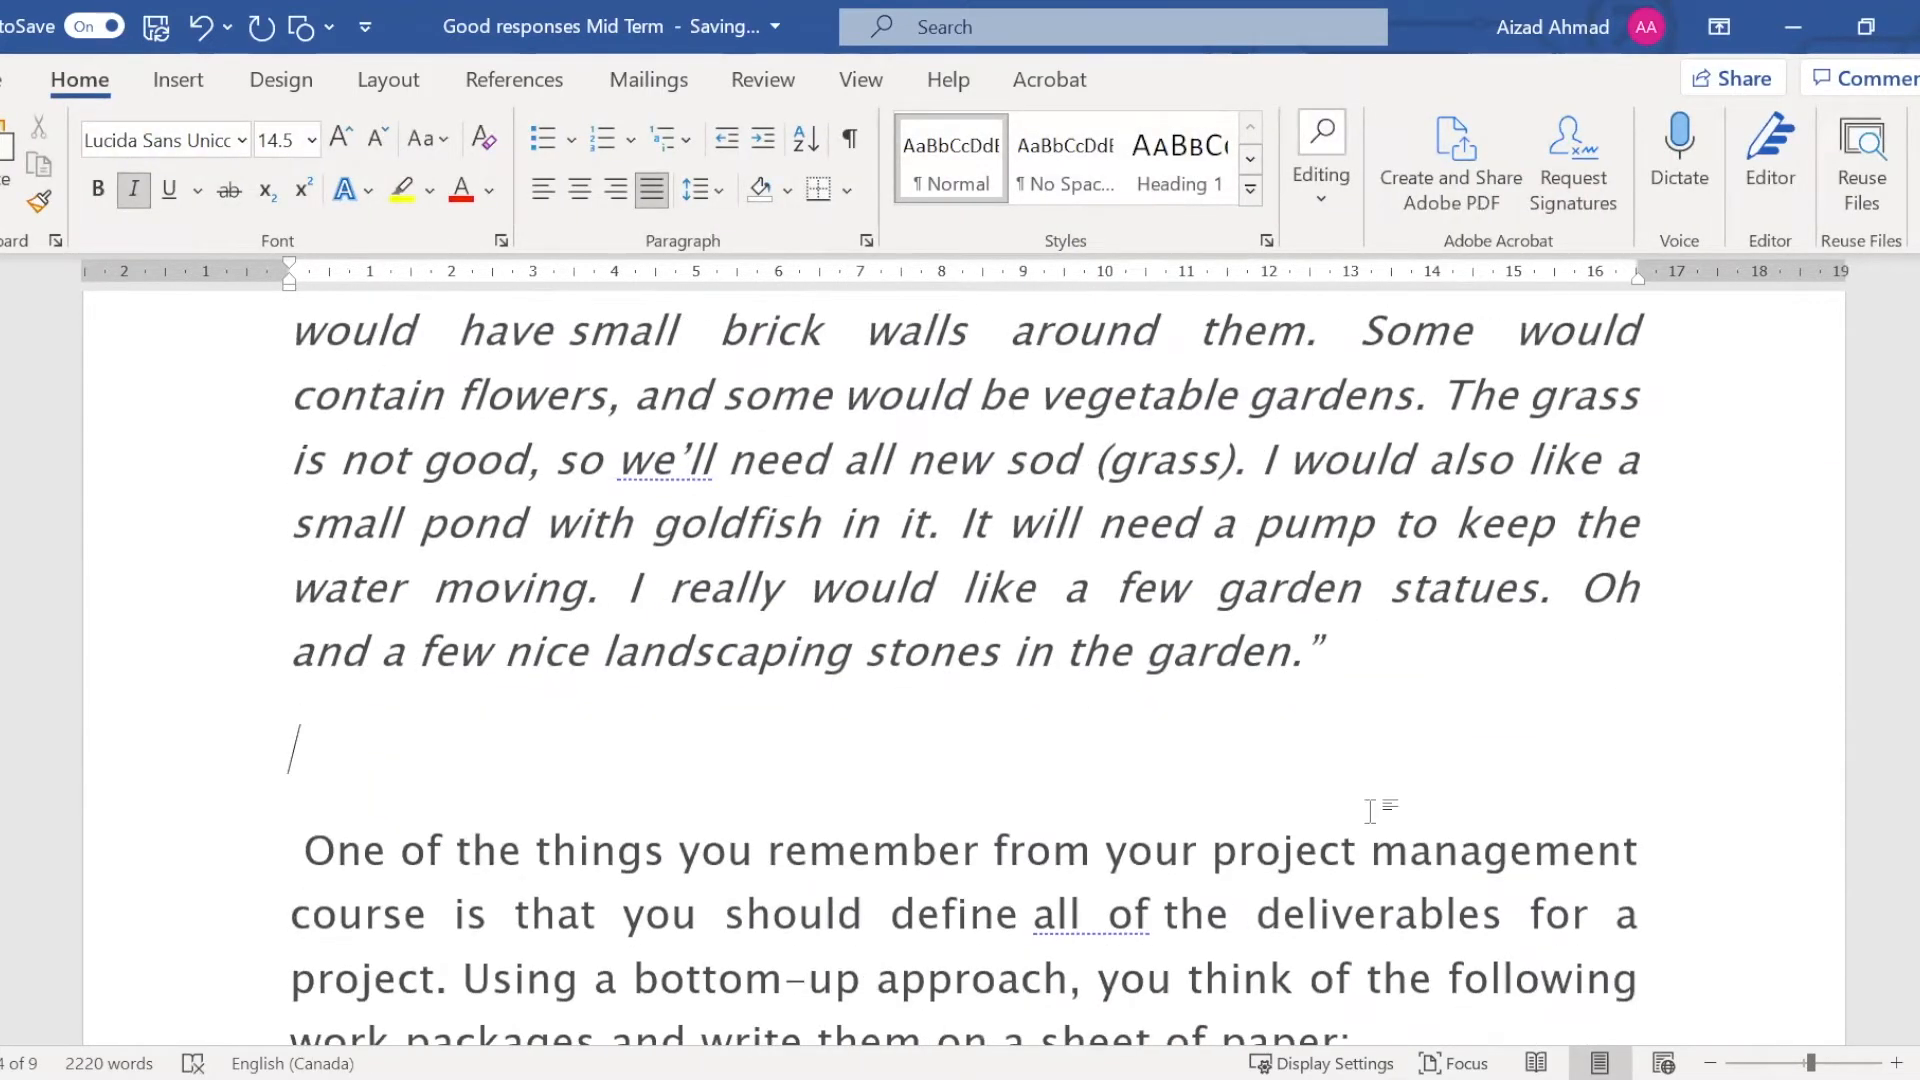
Open the stock image library and browse its icons, cutout people, stickers, illustrations and images
{"action": "left_click", "coordinate": [180, 87]}
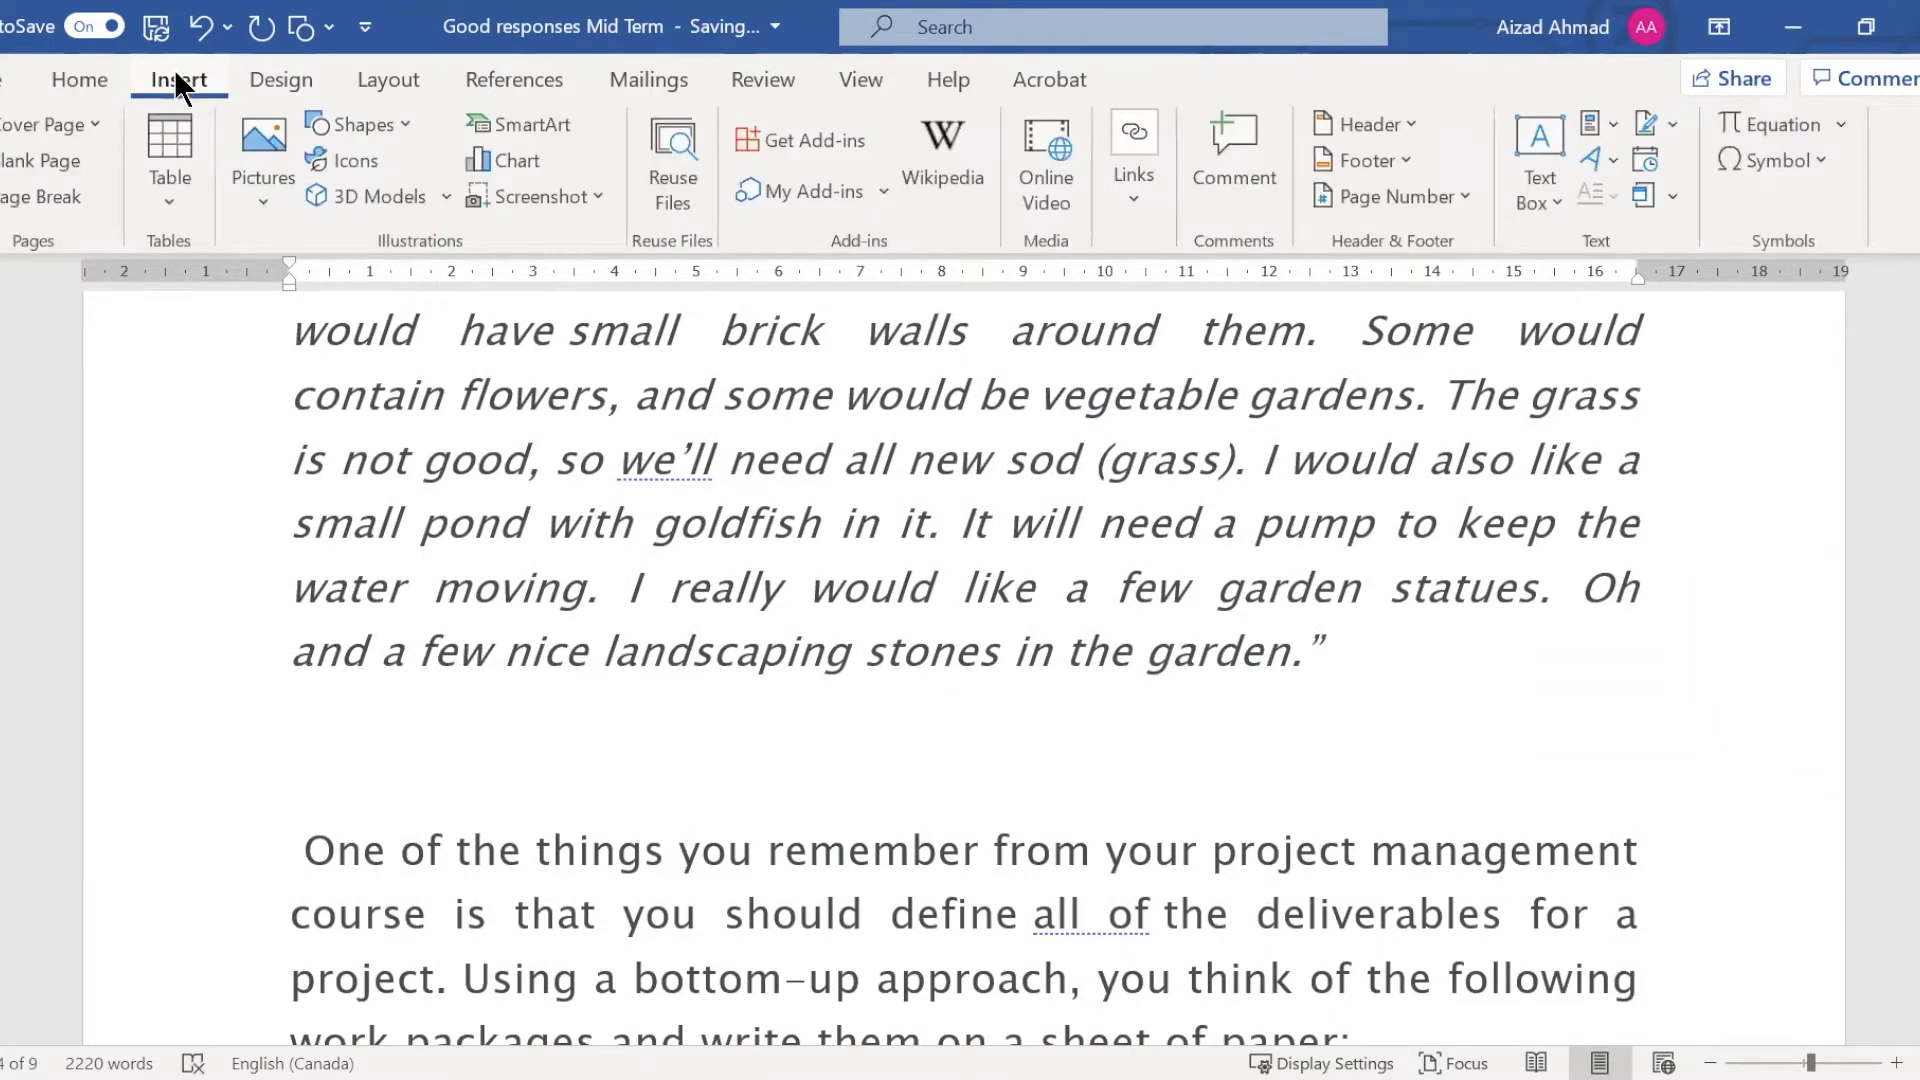
{"action": "left_click", "coordinate": [266, 196]}
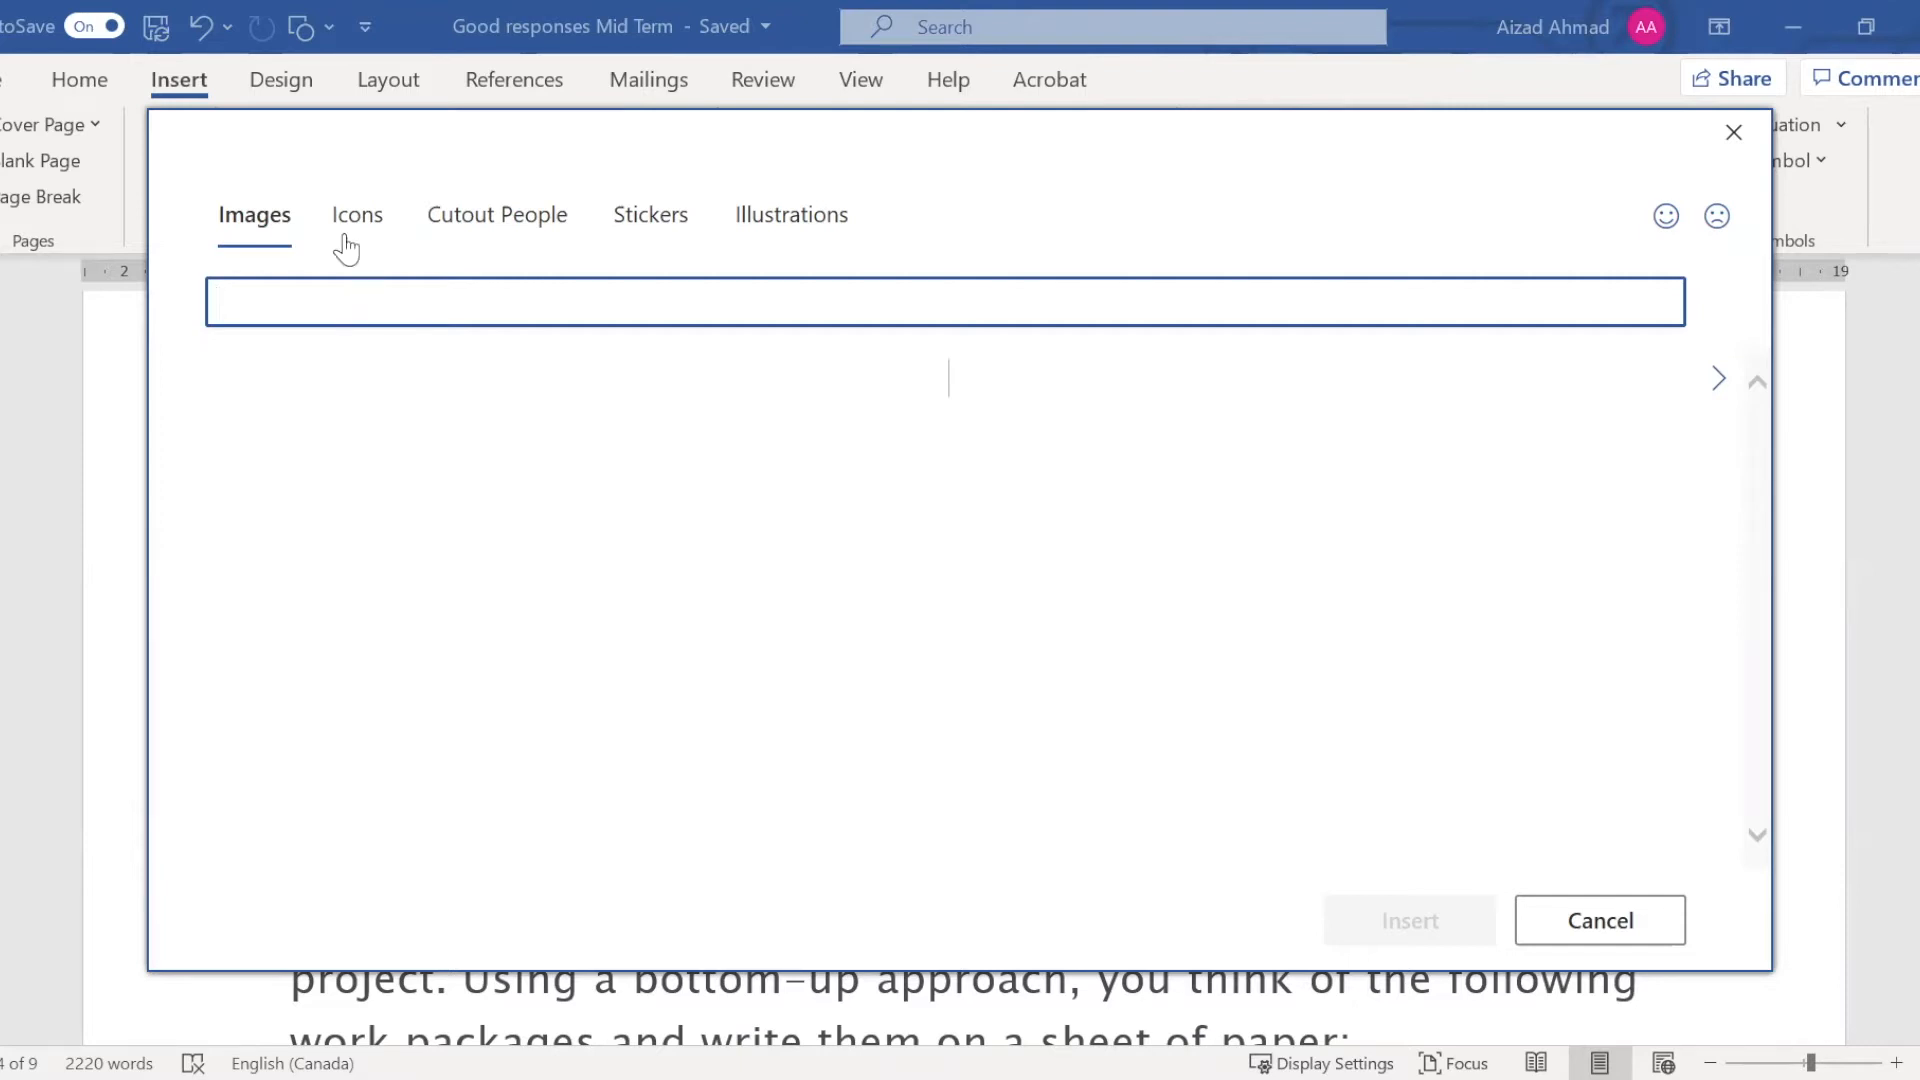
{"action": "left_click", "coordinate": [345, 225]}
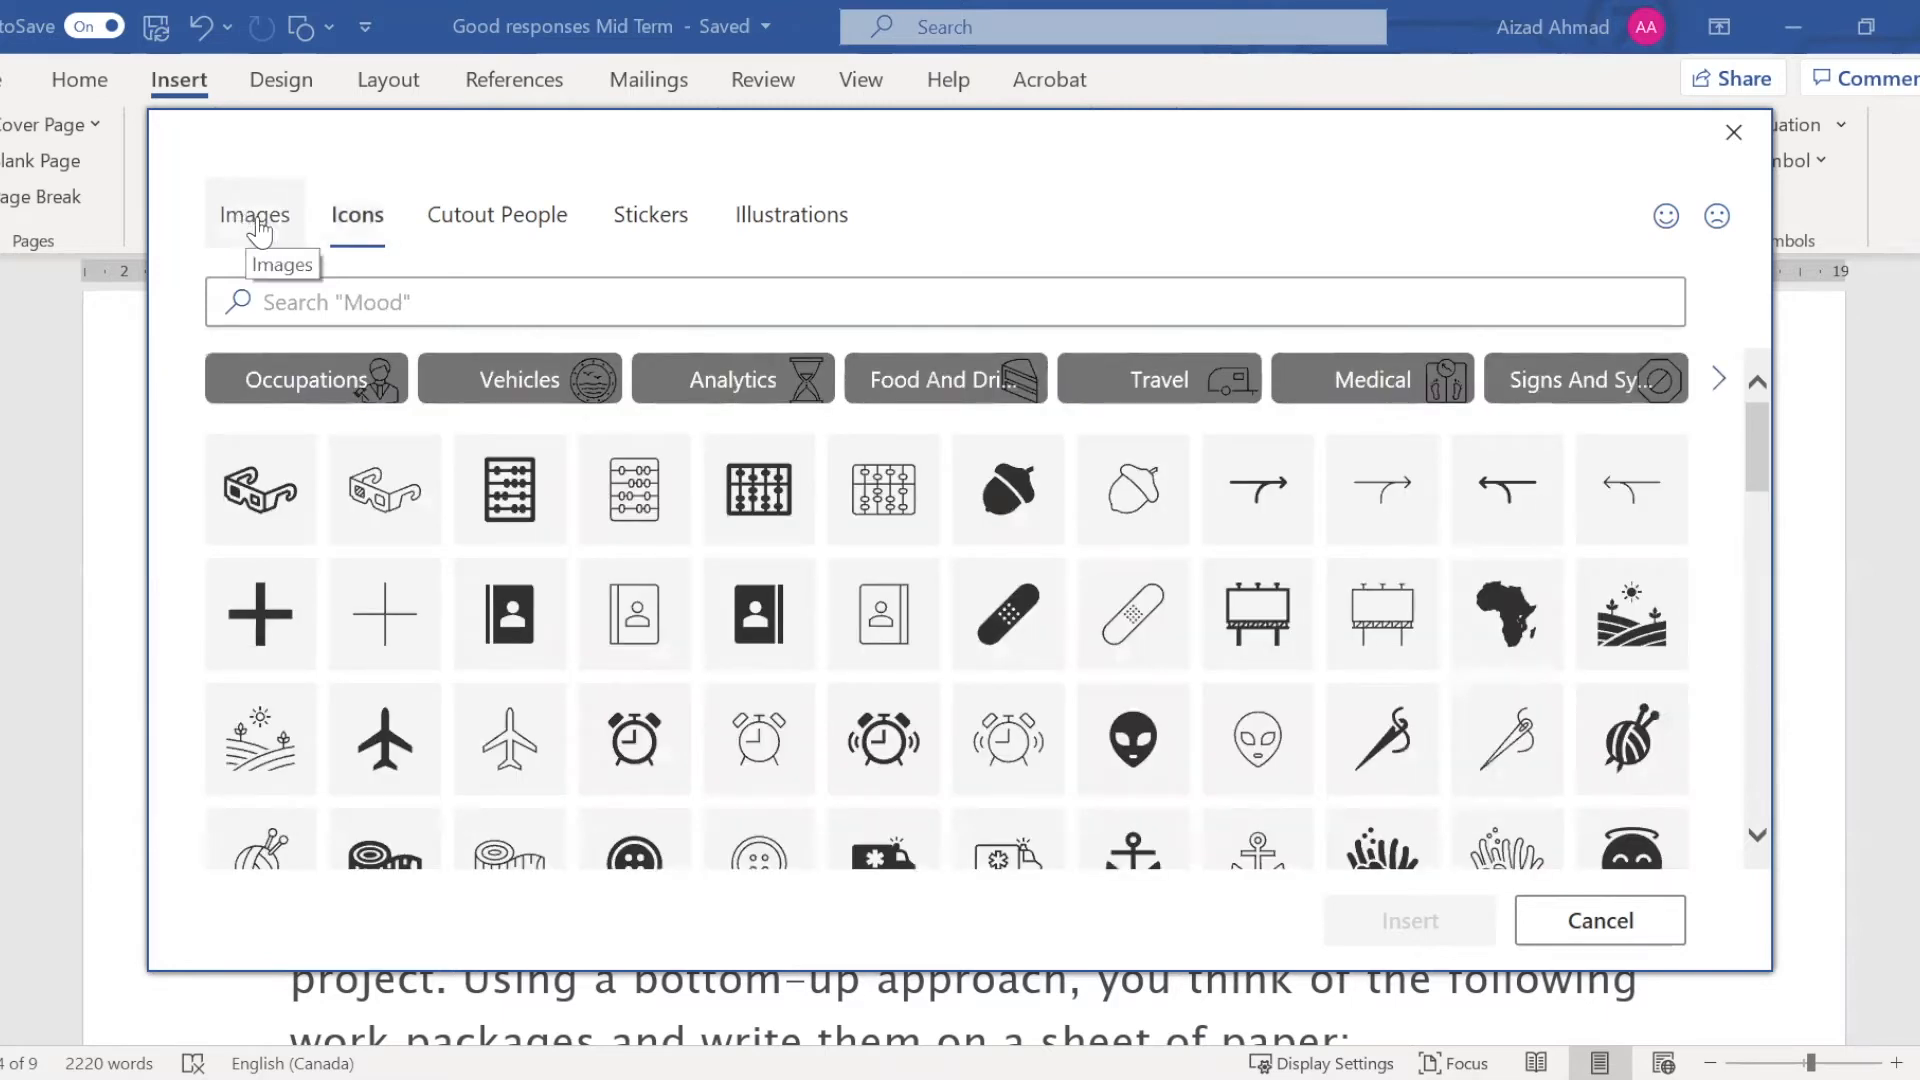
{"action": "left_click", "coordinate": [470, 218]}
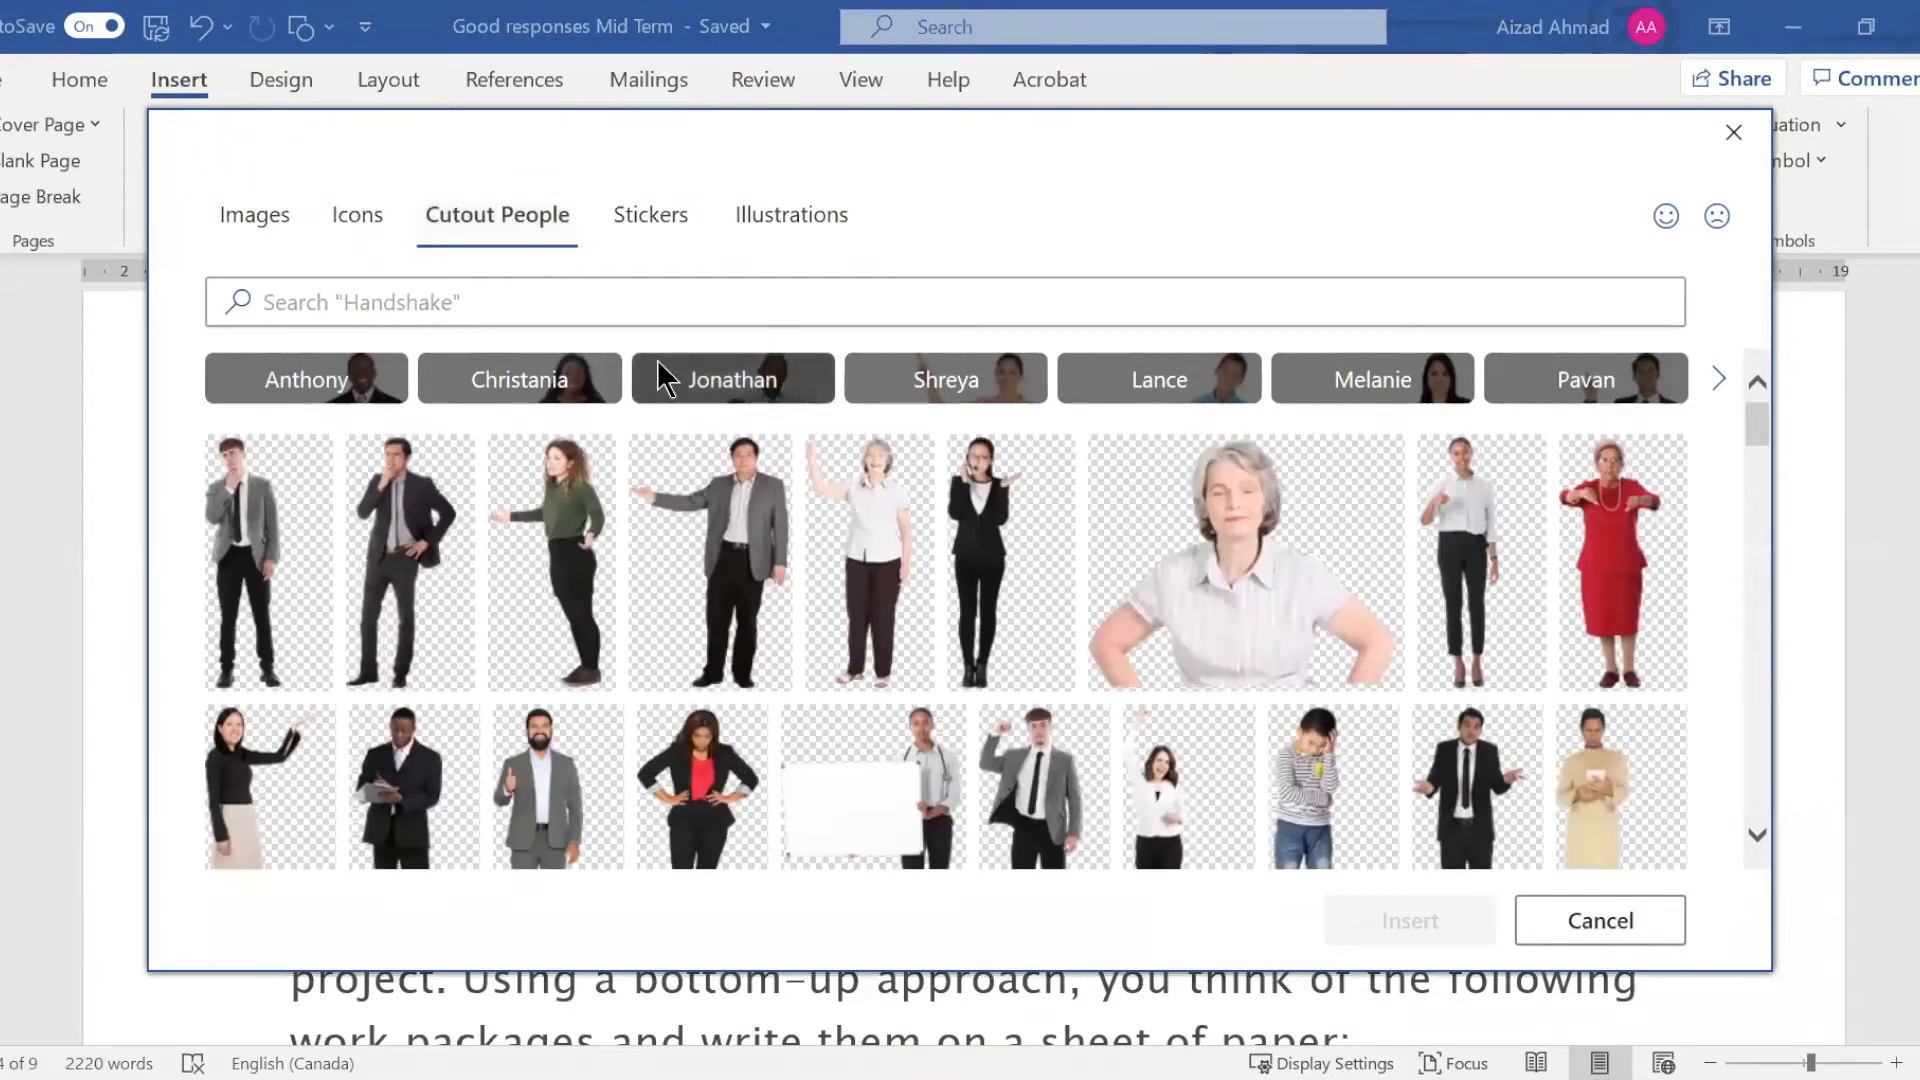
{"action": "scroll", "coordinate": [840, 575], "scroll_direction": "down", "scroll_amount": 2}
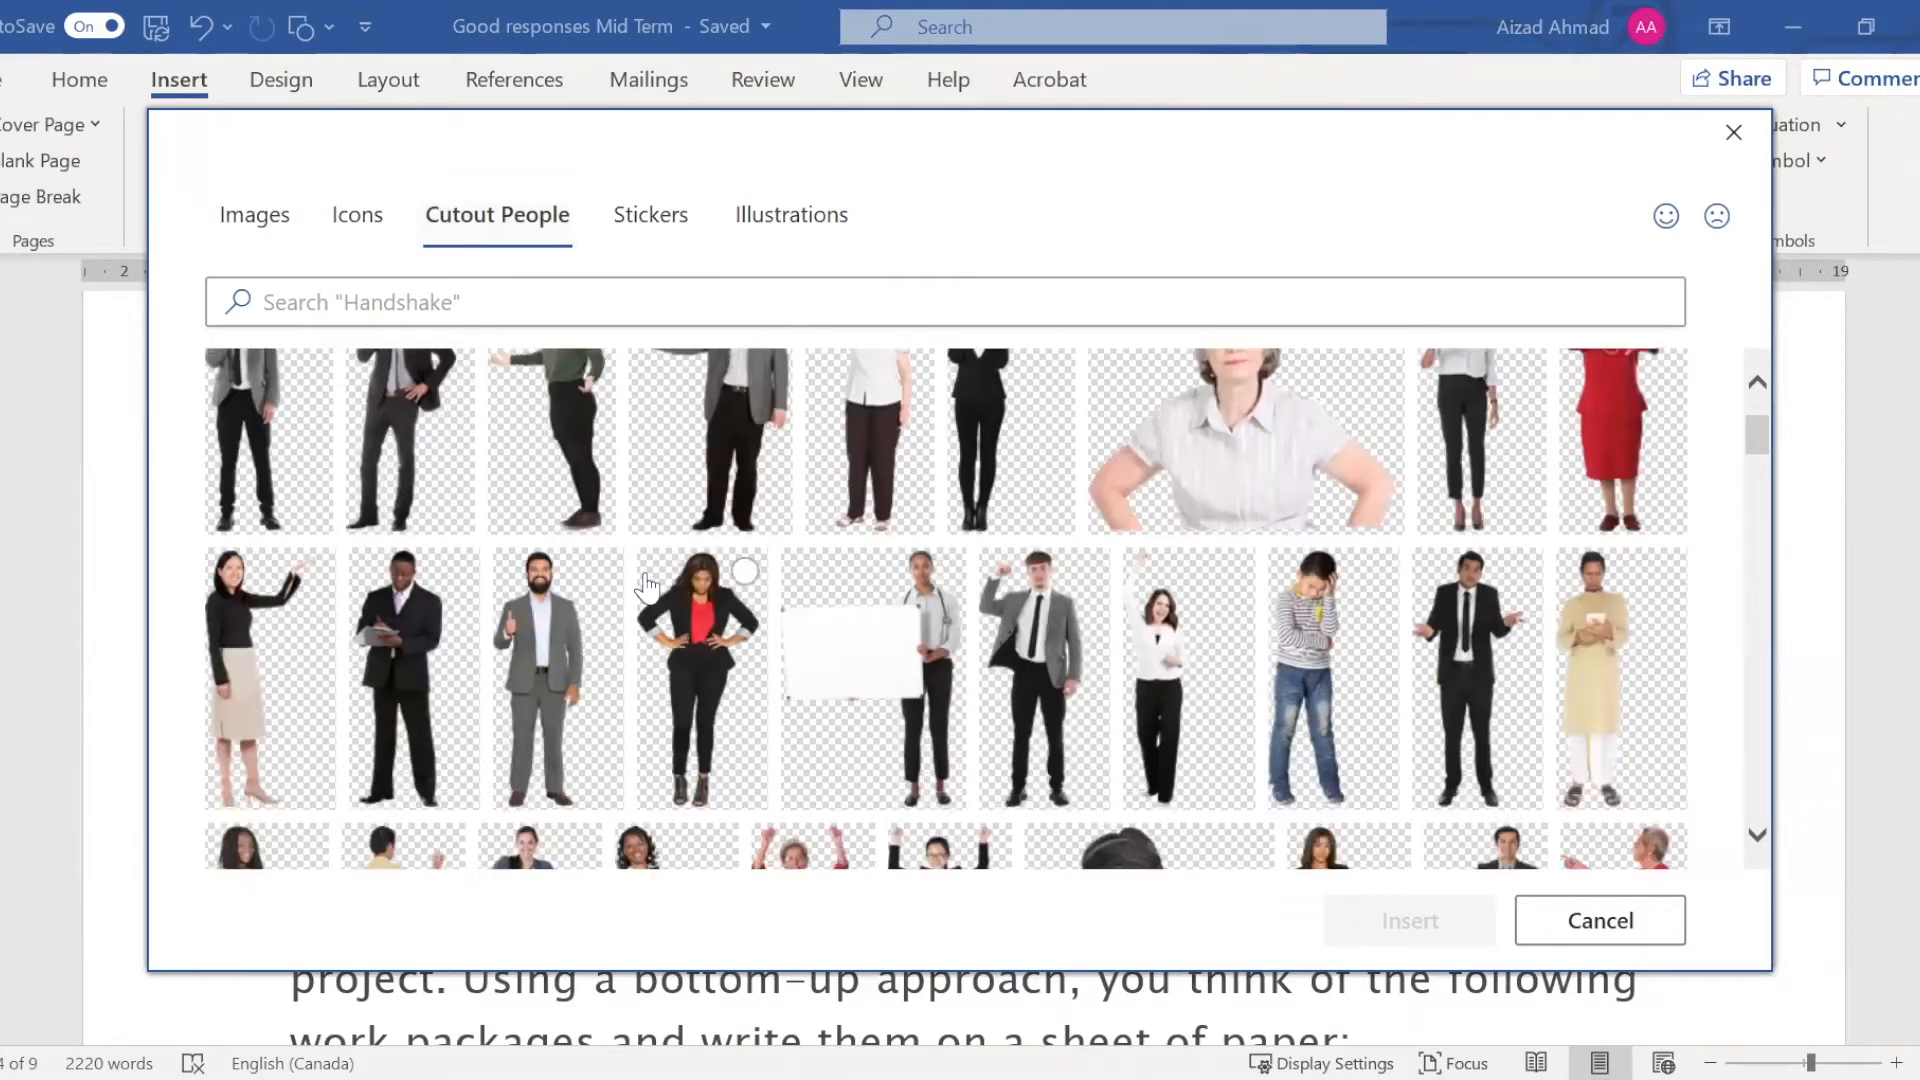
{"action": "scroll", "coordinate": [645, 585], "scroll_direction": "up", "scroll_amount": 1}
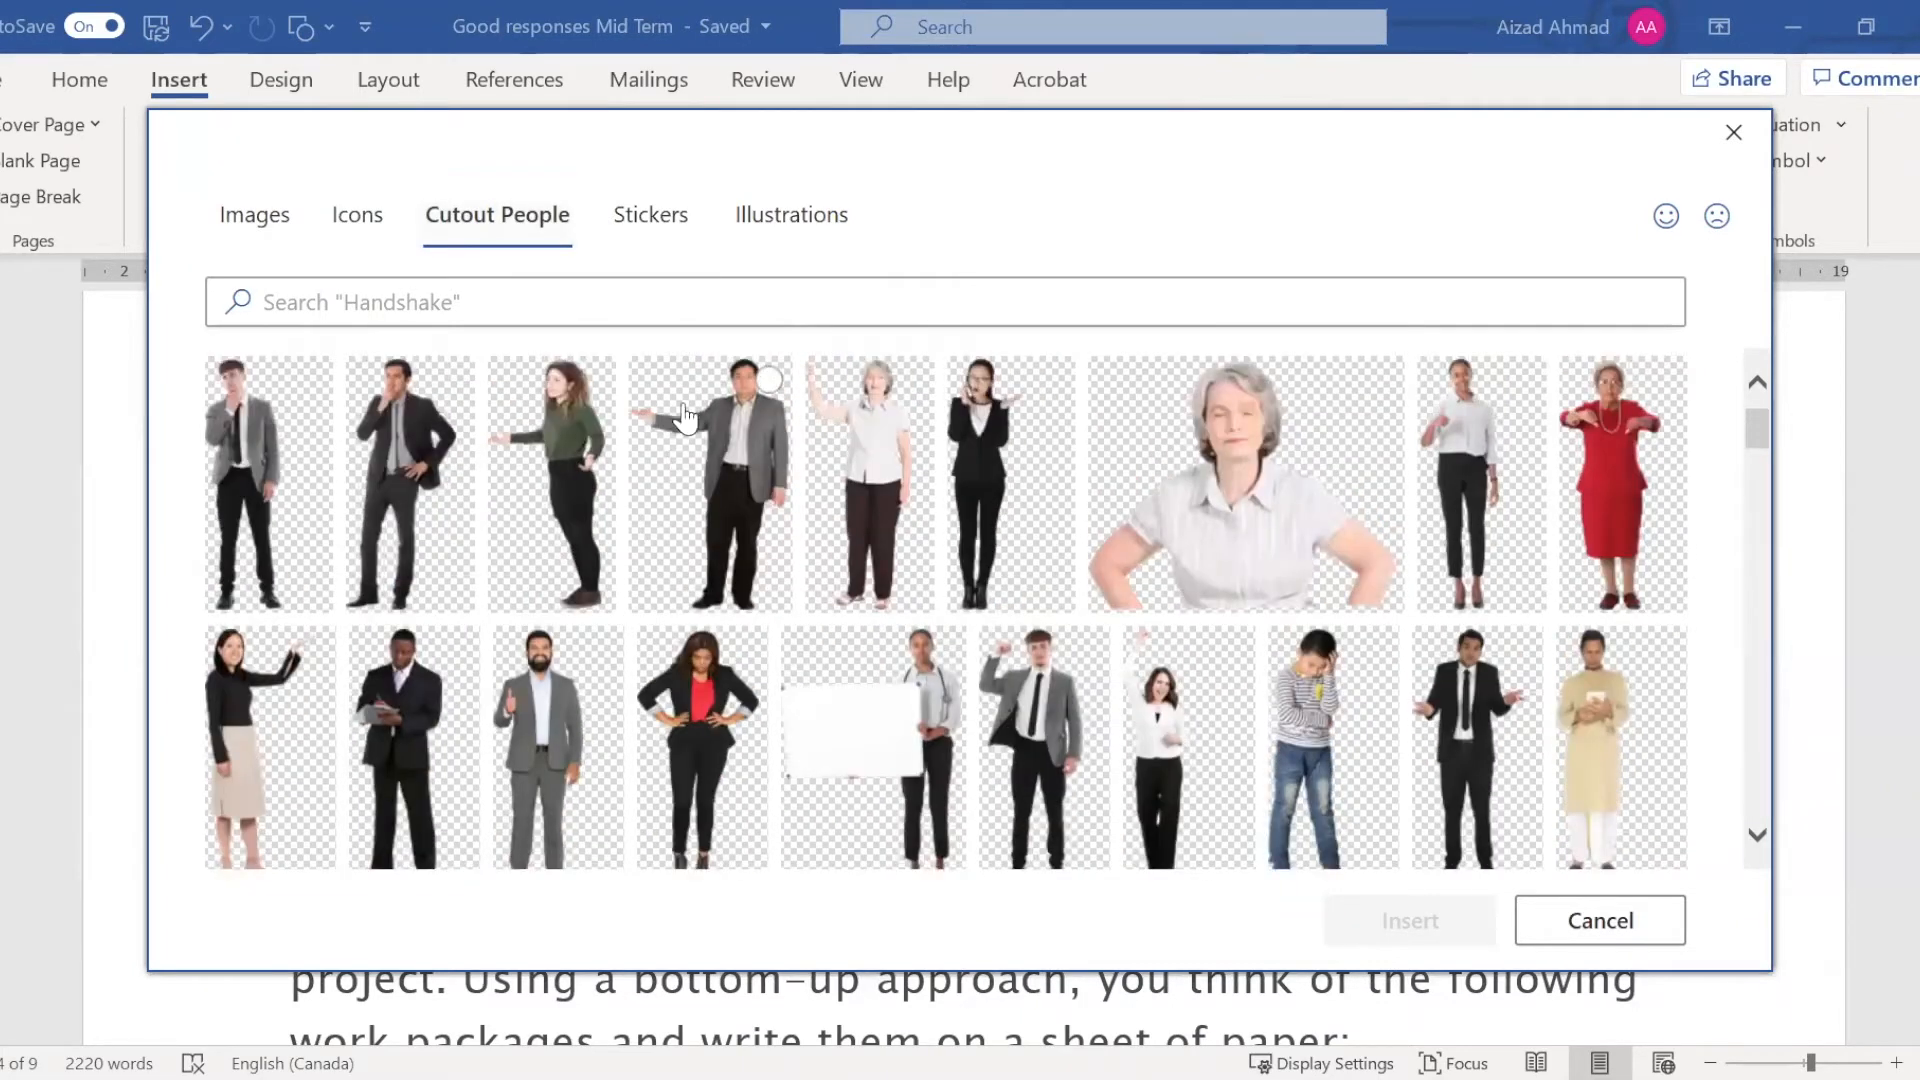
{"action": "left_click", "coordinate": [666, 220]}
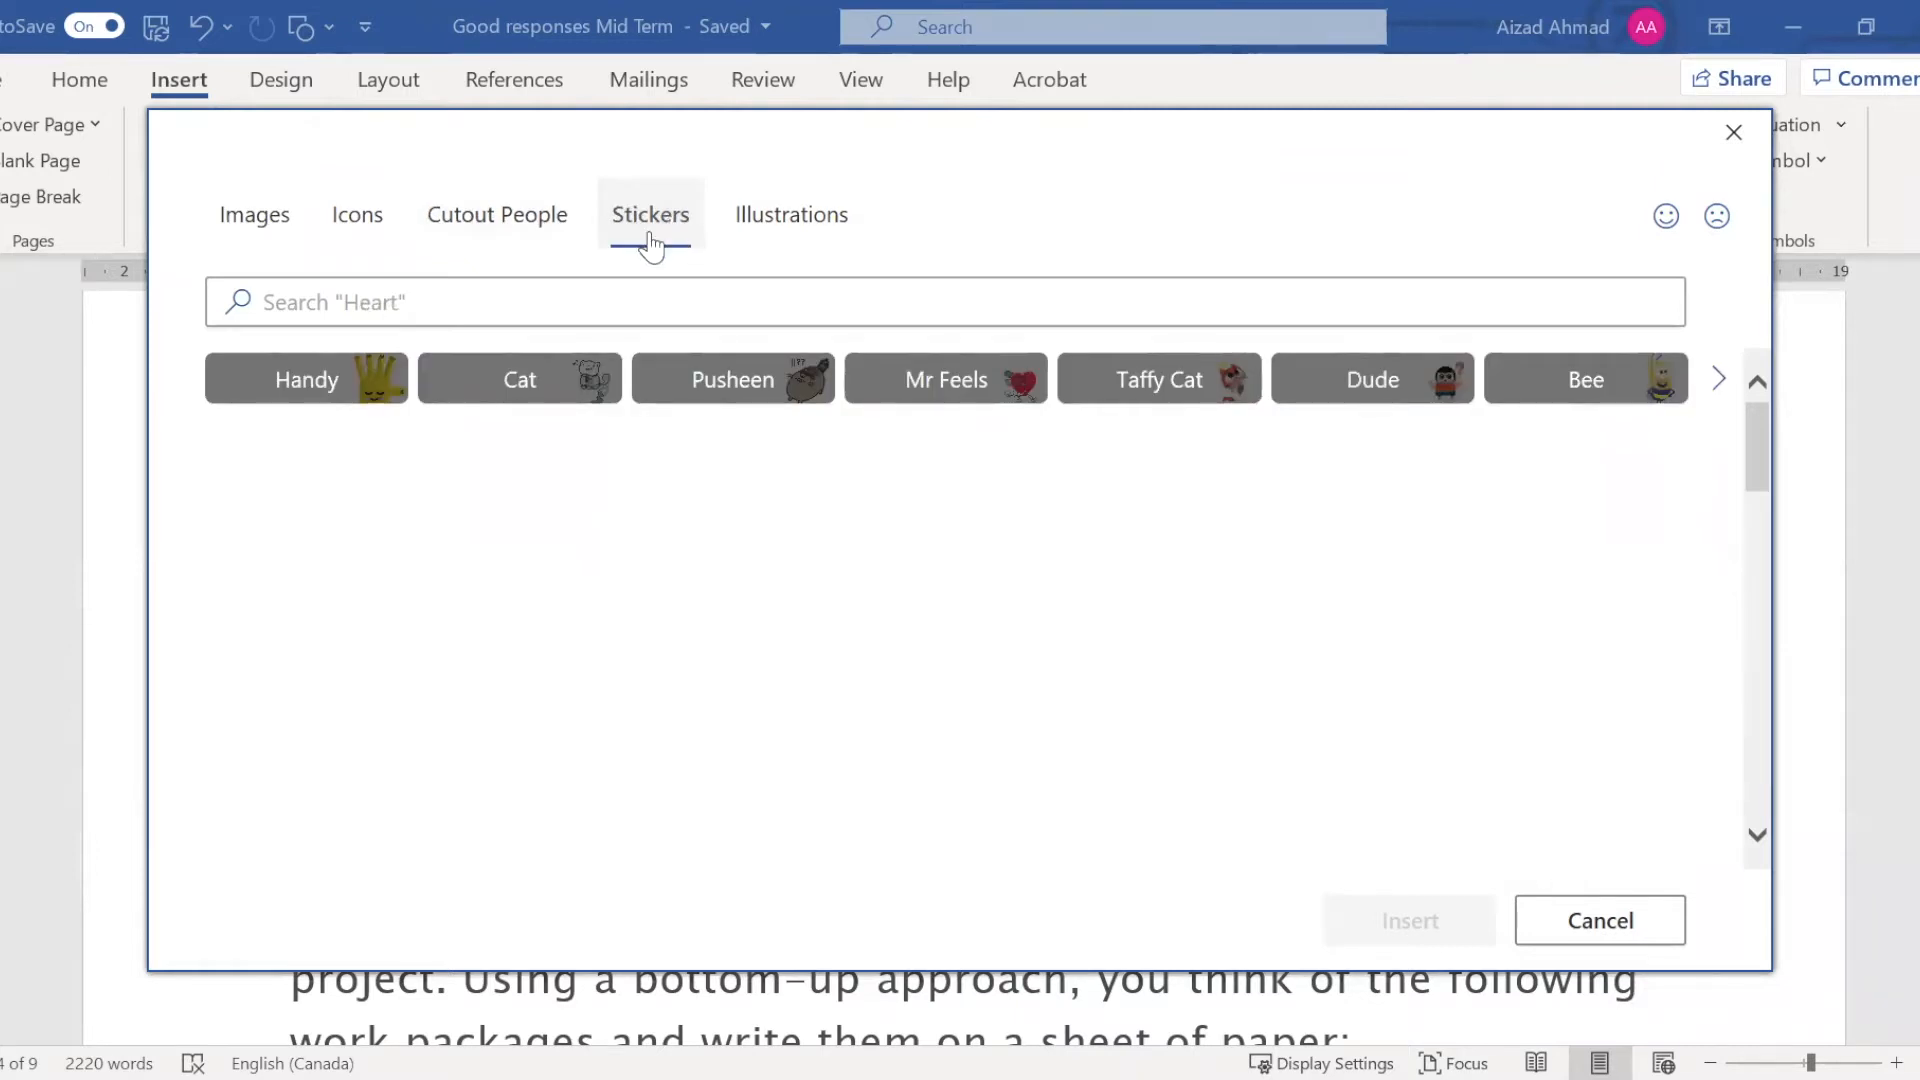
{"action": "left_click", "coordinate": [781, 240]}
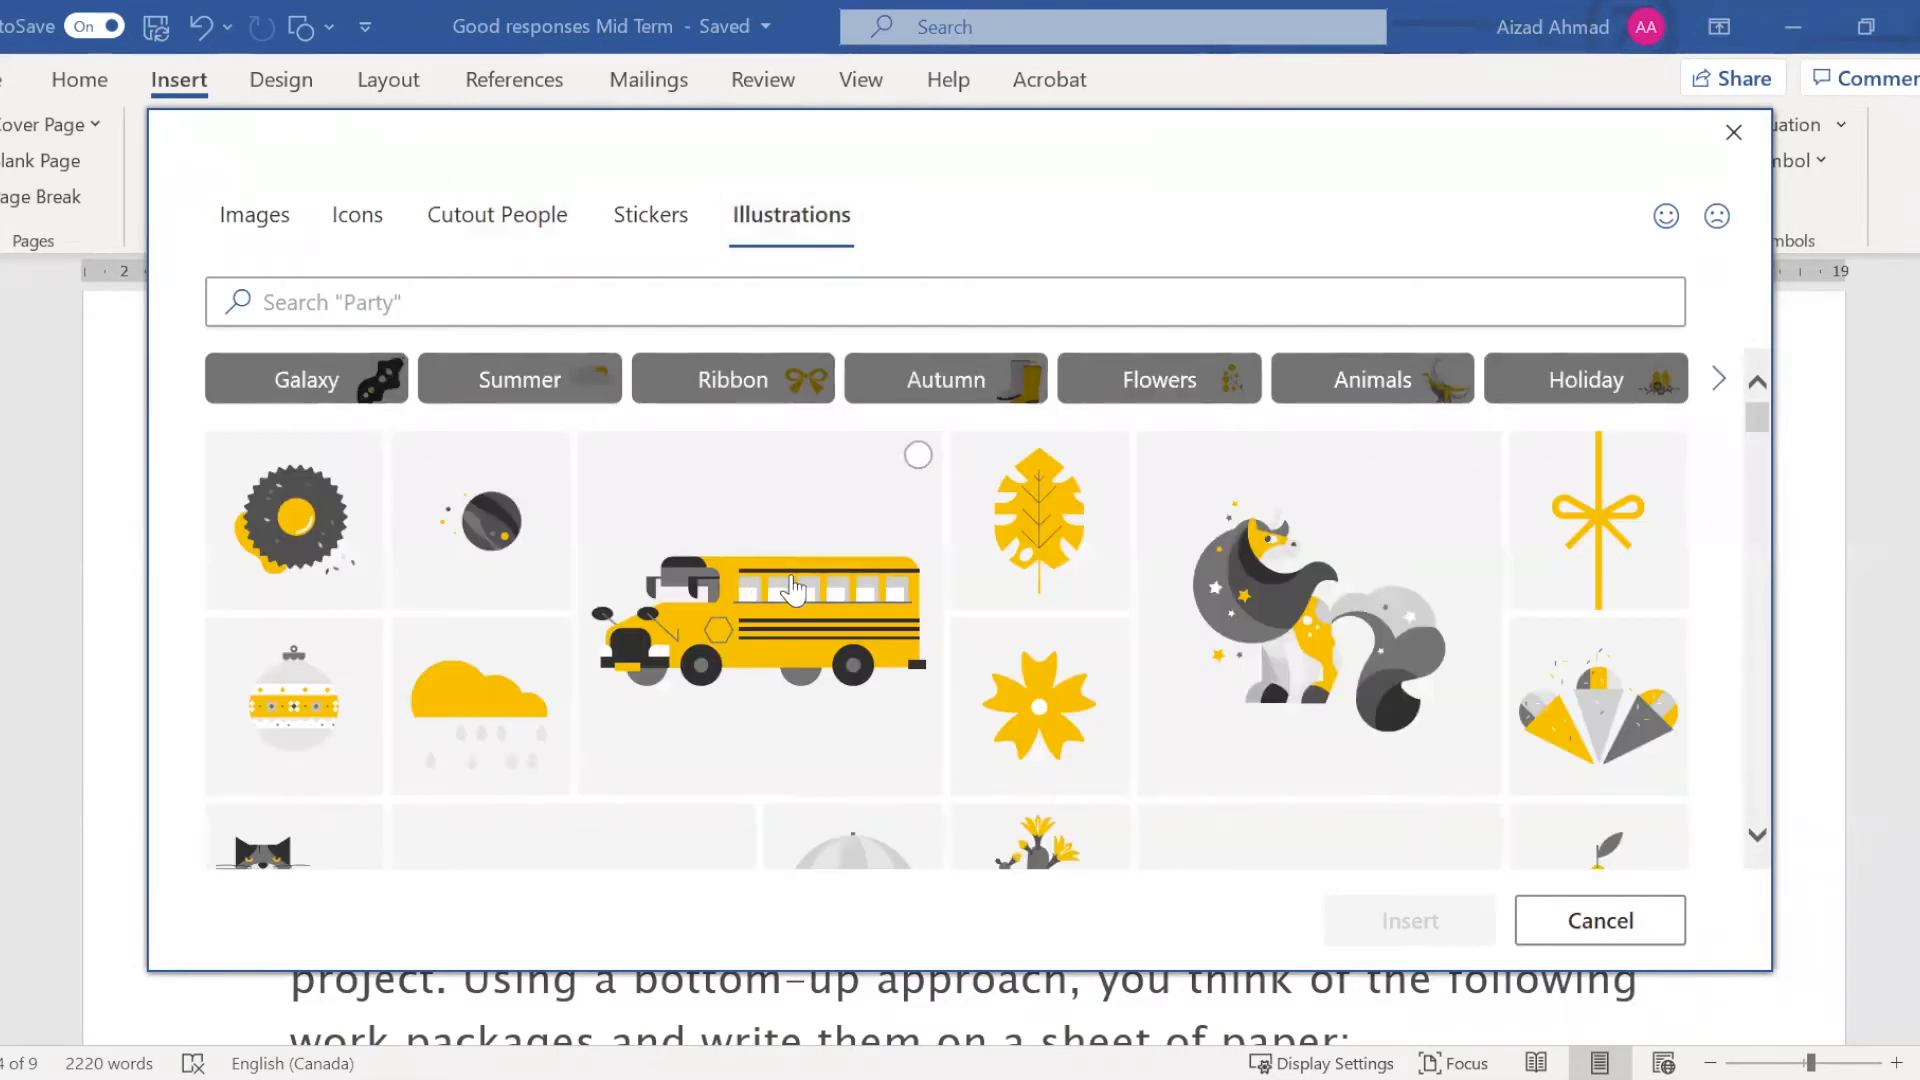
{"action": "scroll", "coordinate": [798, 585], "scroll_direction": "down", "scroll_amount": 2}
{"action": "scroll", "coordinate": [798, 585], "scroll_direction": "down", "scroll_amount": 4}
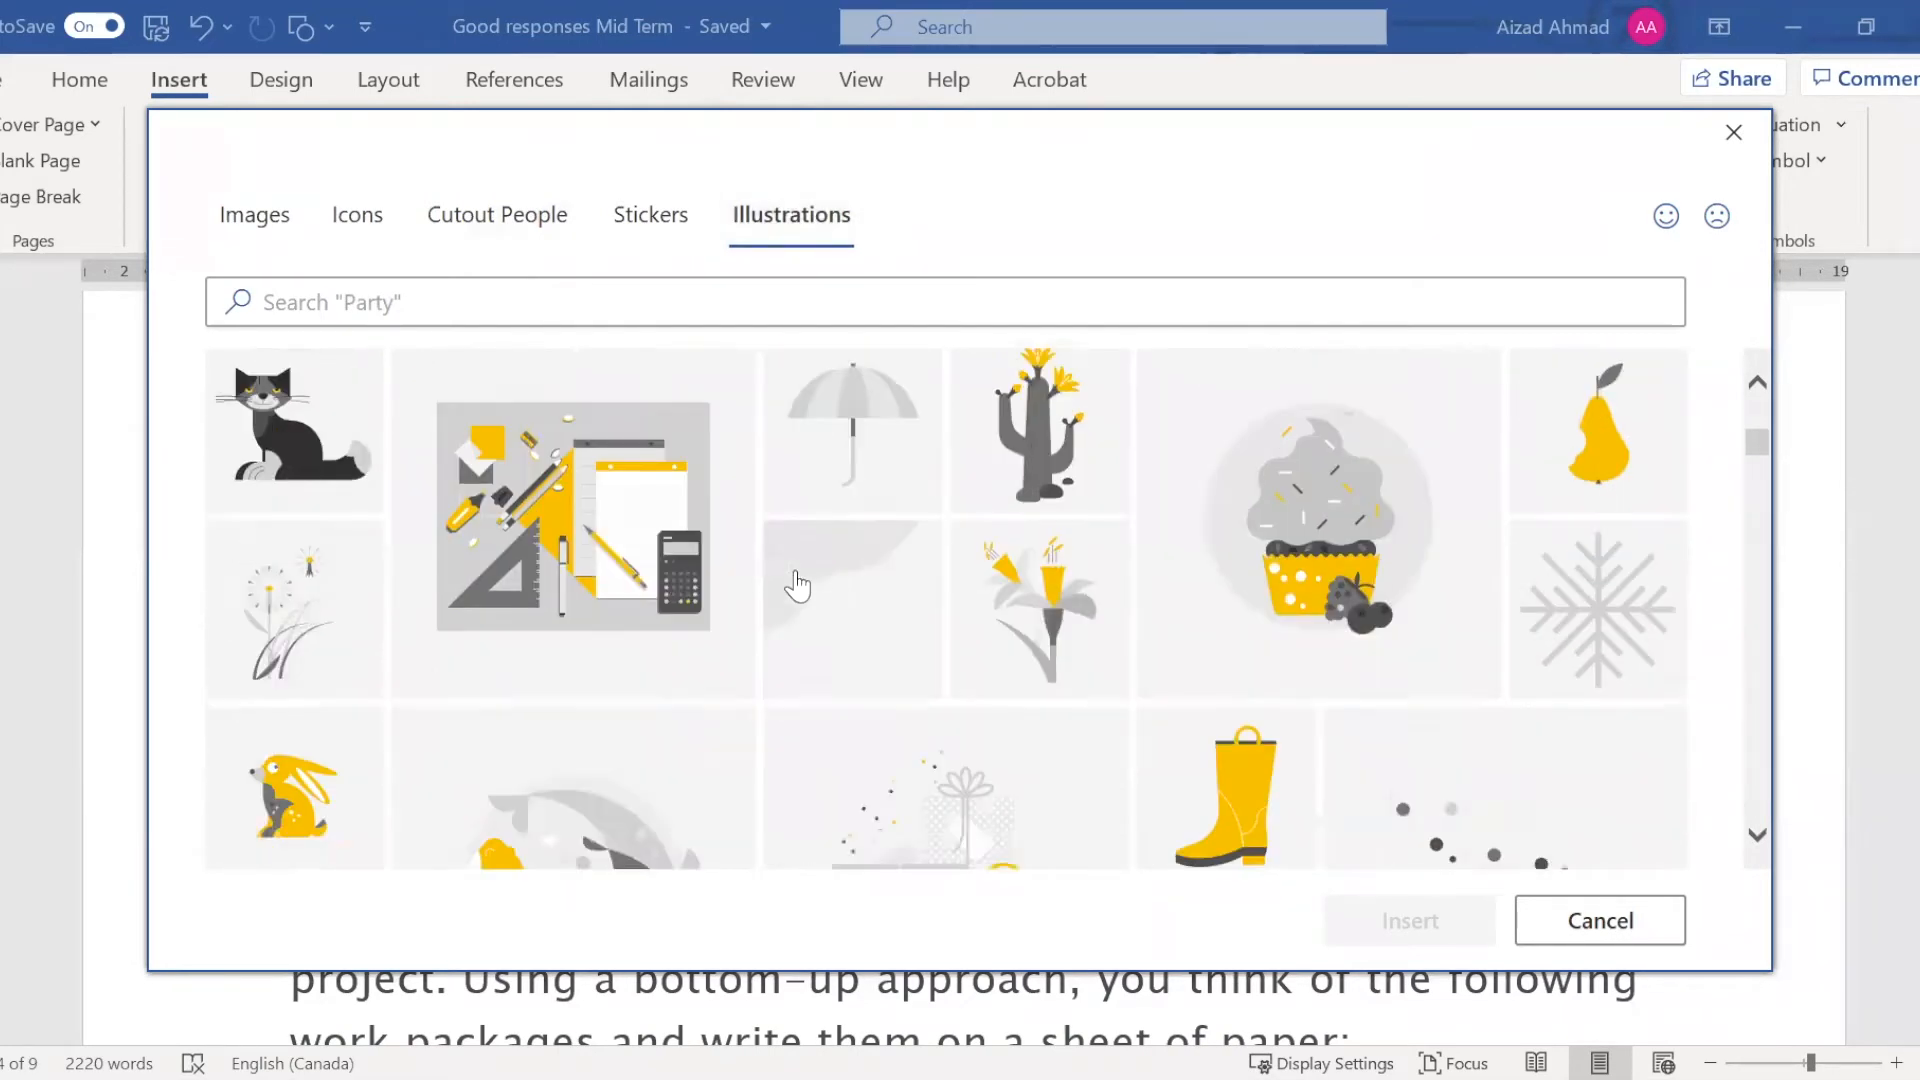
{"action": "scroll", "coordinate": [798, 585], "scroll_direction": "up", "scroll_amount": 6}
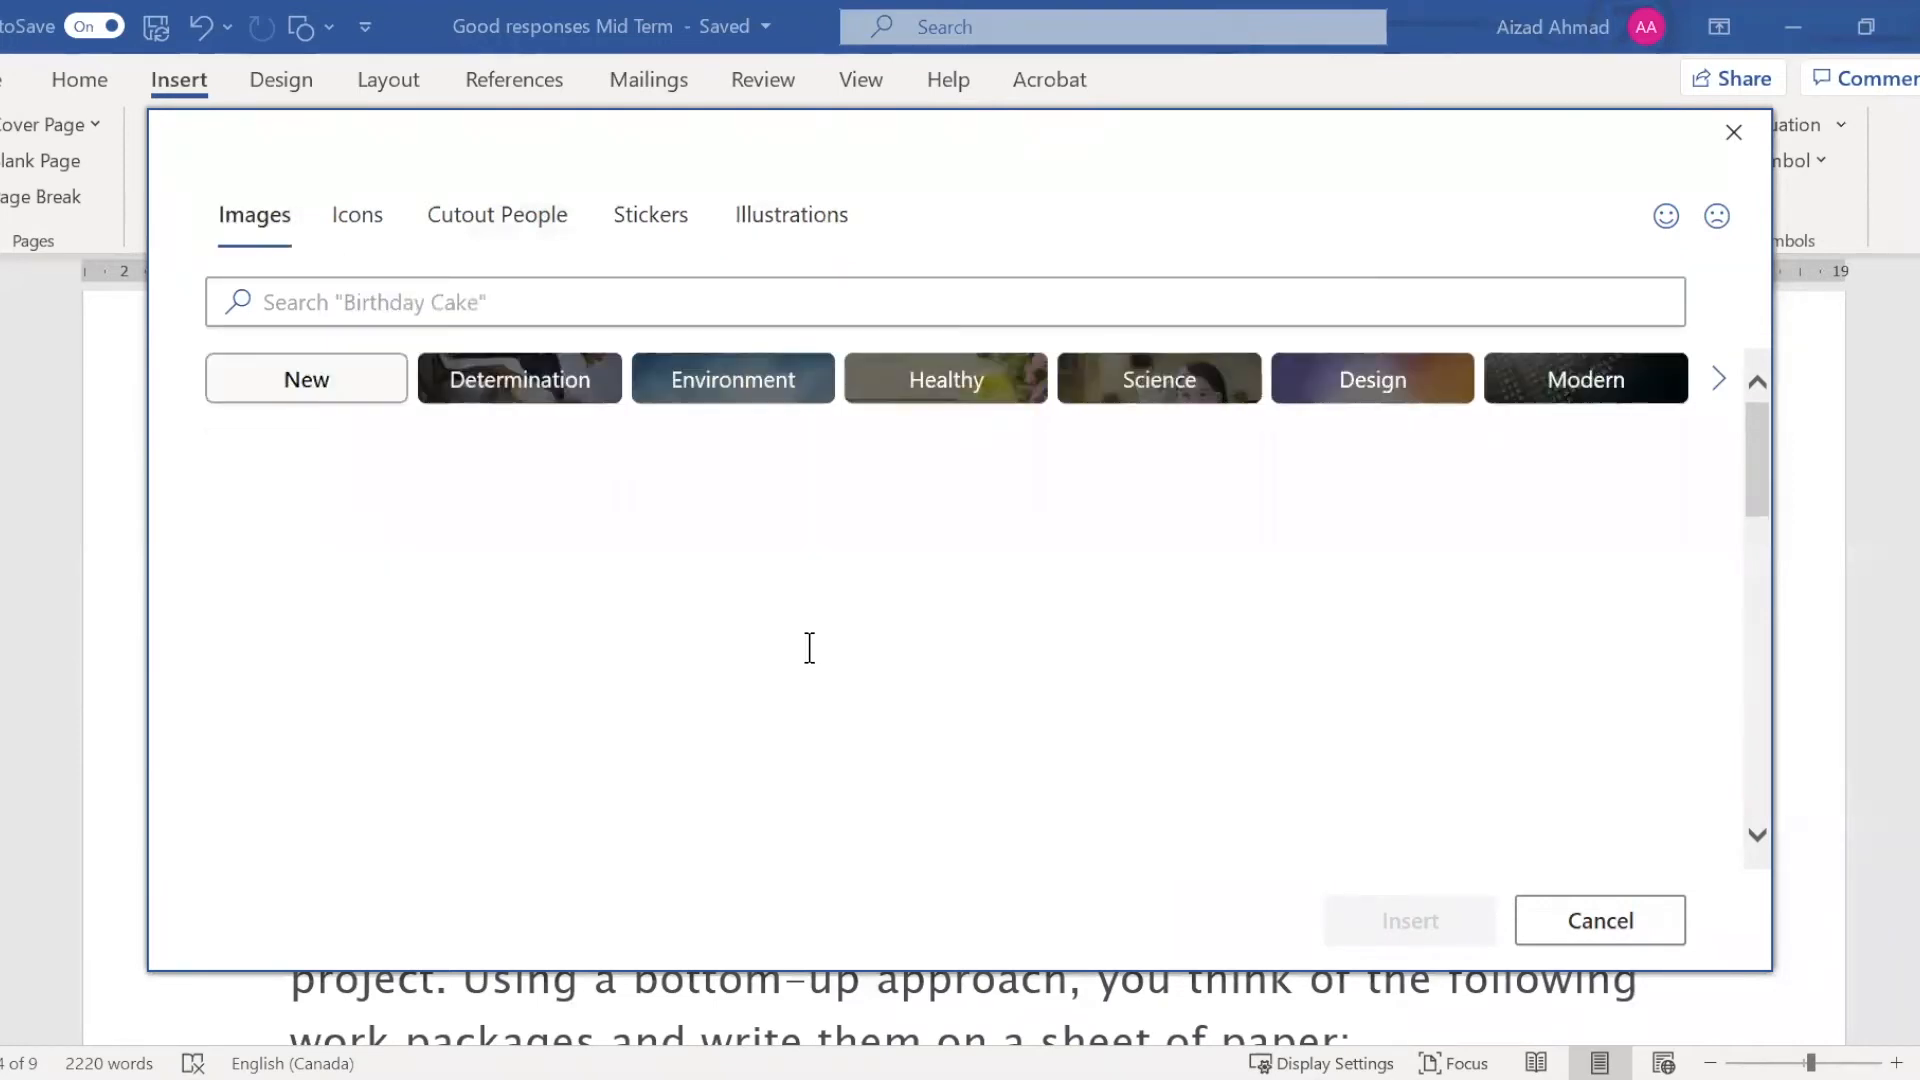
{"action": "scroll", "coordinate": [858, 655], "scroll_direction": "down", "scroll_amount": 2}
{"action": "scroll", "coordinate": [857, 662], "scroll_direction": "down", "scroll_amount": 5}
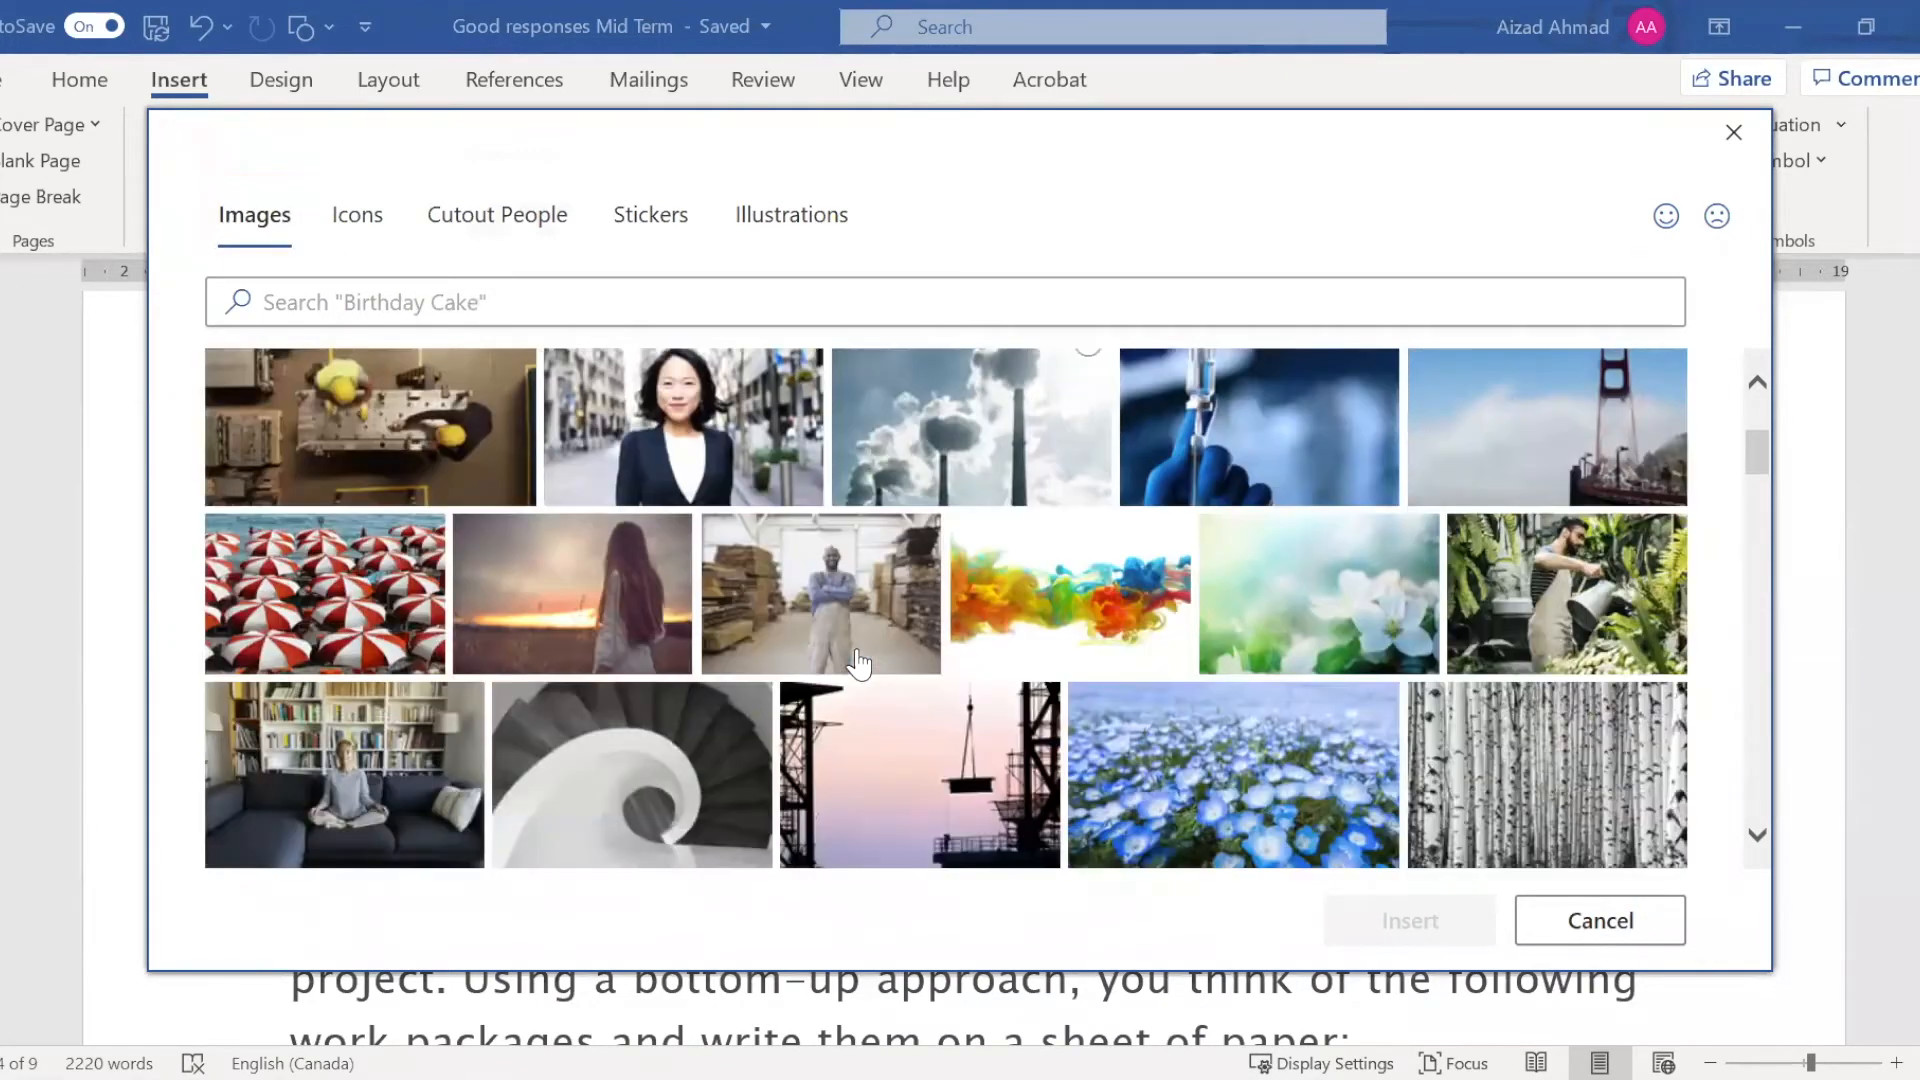
{"action": "scroll", "coordinate": [858, 662], "scroll_direction": "down", "scroll_amount": 9}
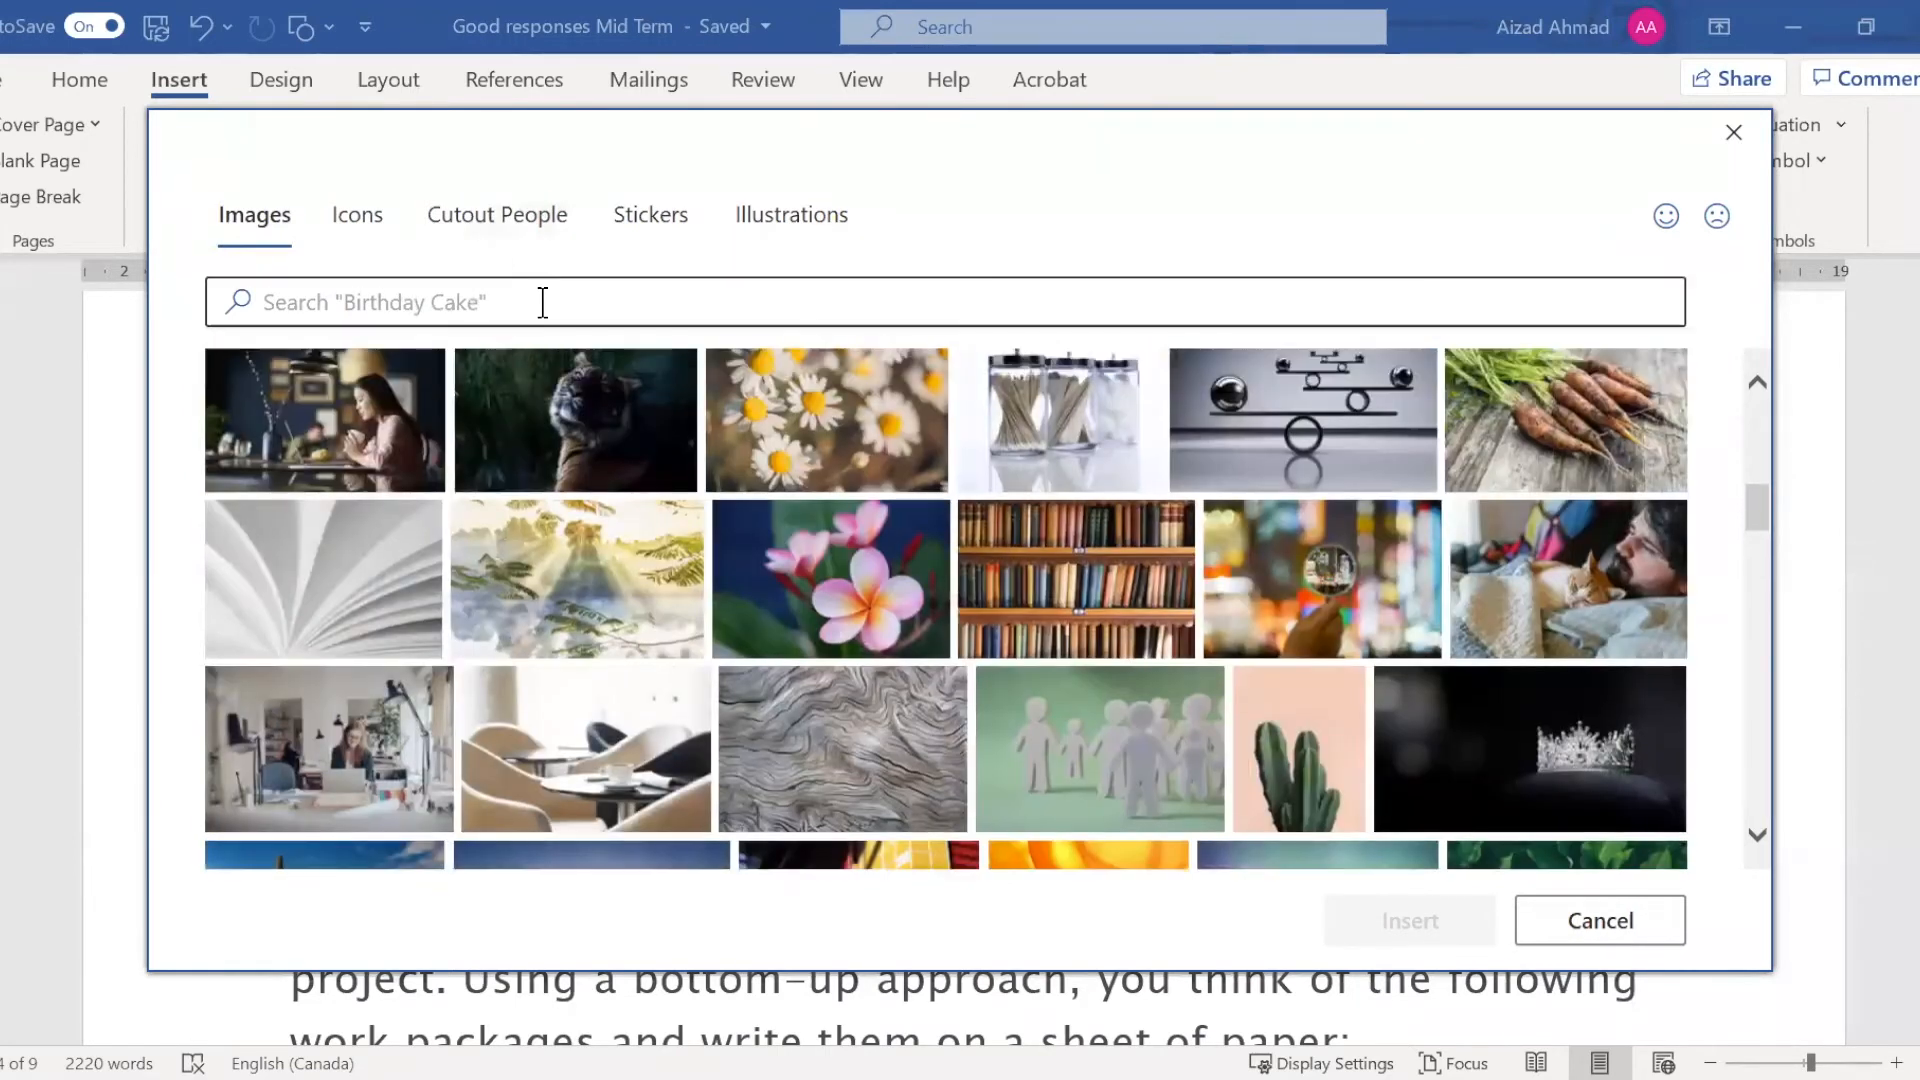
Search the stock images for "garden" and insert the picture of people dining in an ivy-covered courtyard
{"action": "left_click", "coordinate": [543, 301]}
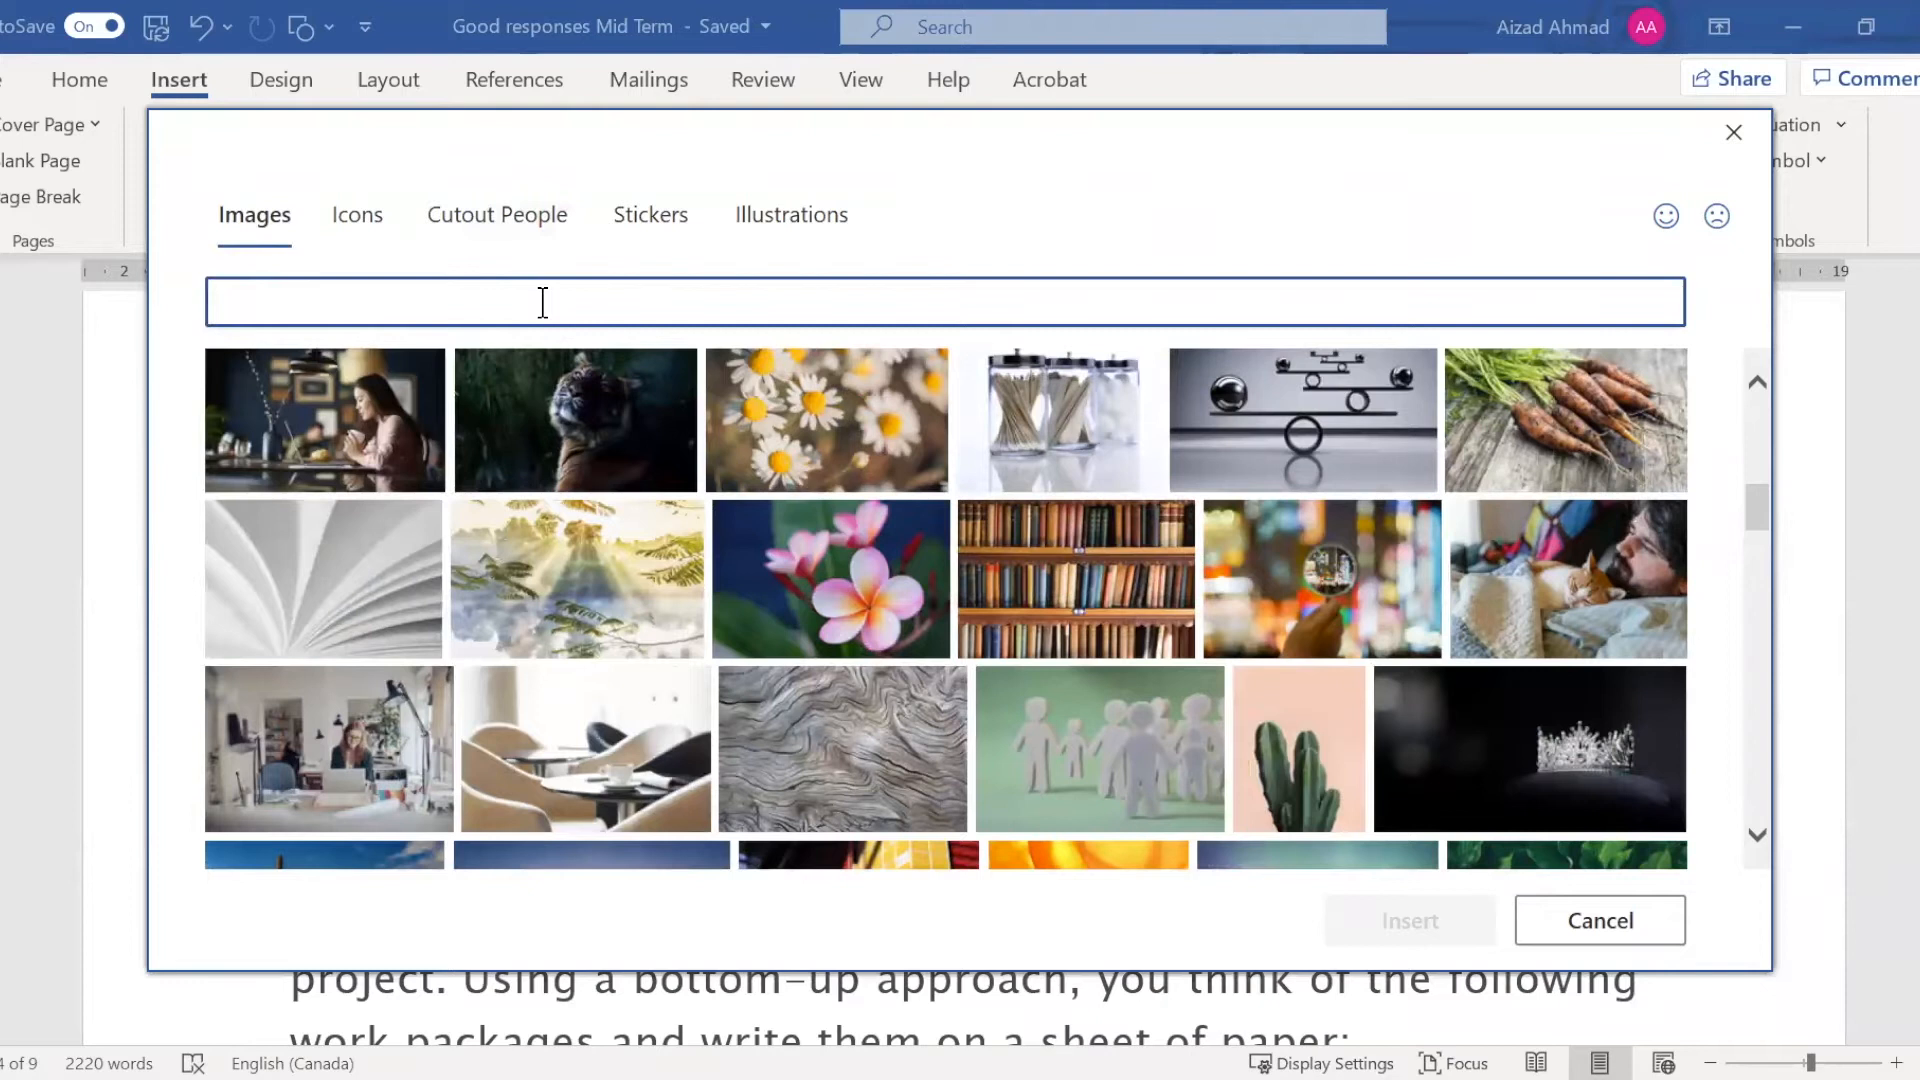
{"action": "type", "text": "garden"}
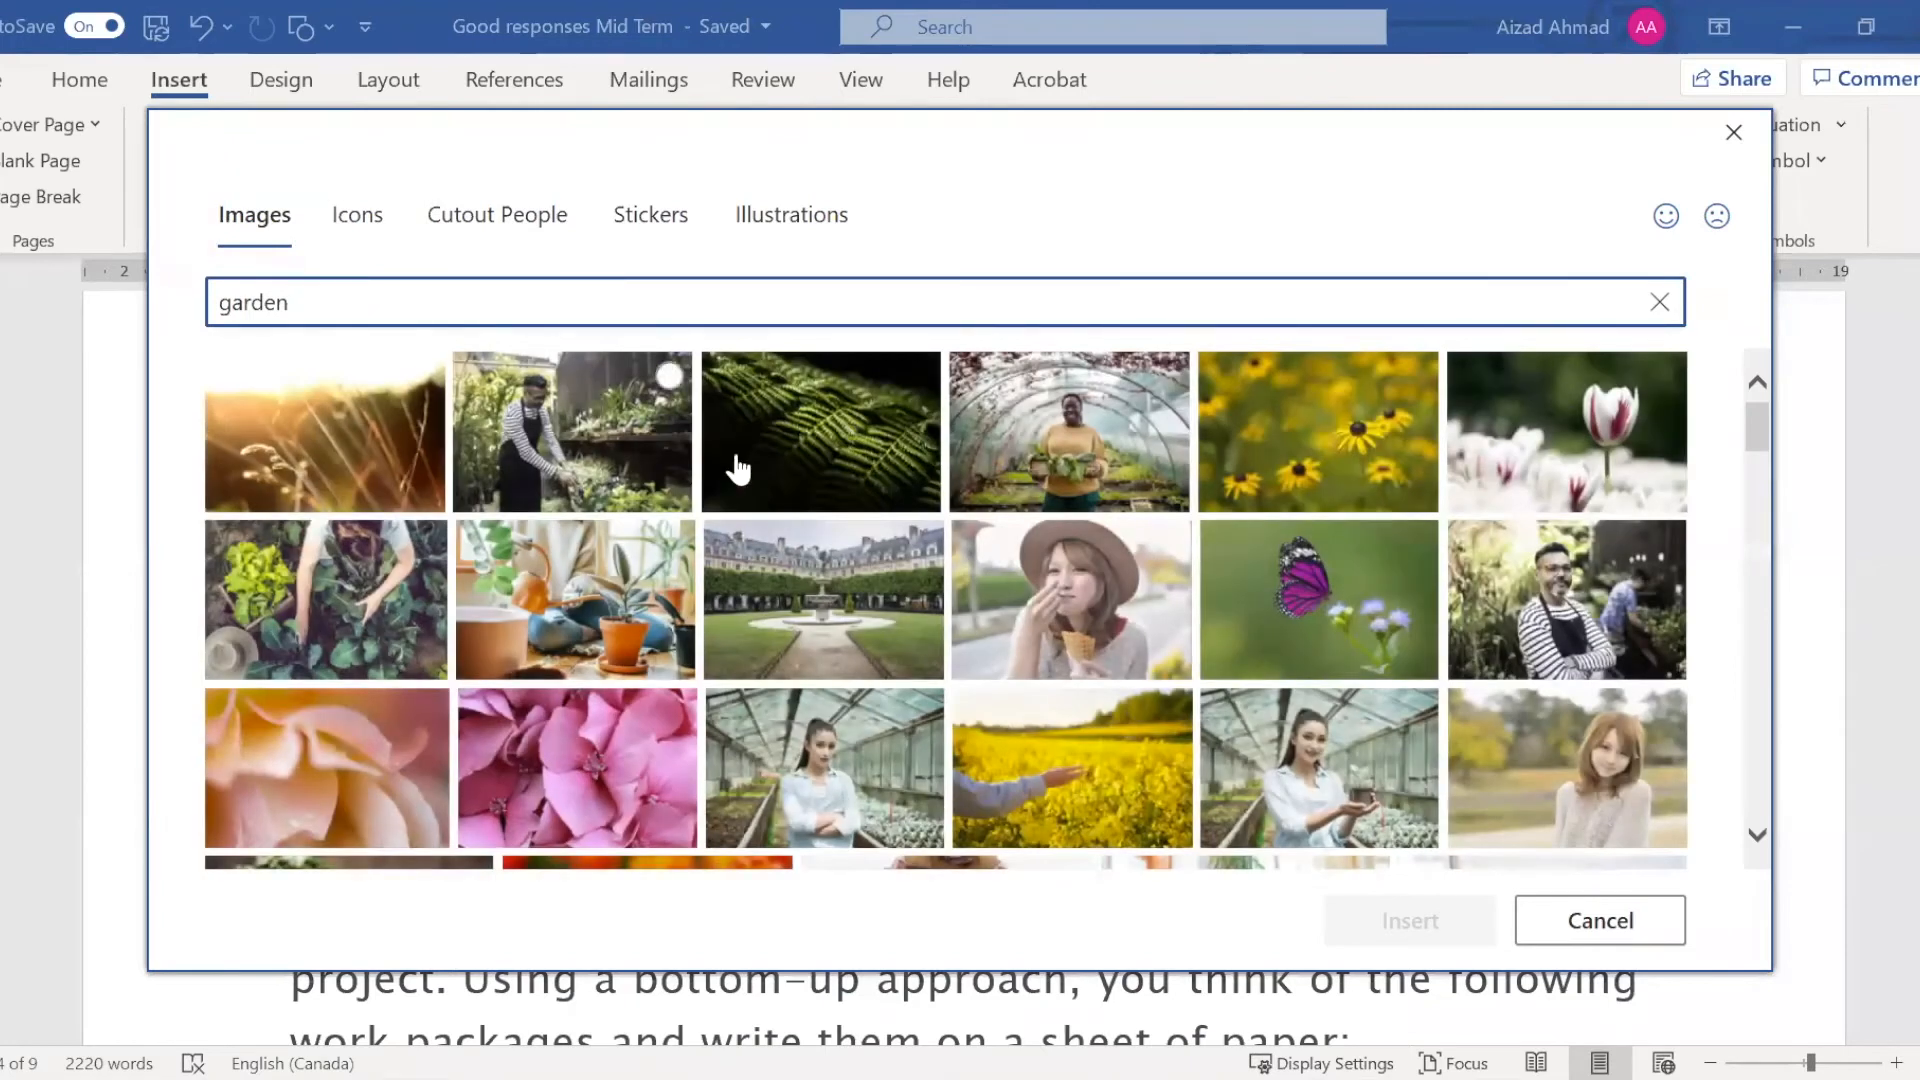
{"action": "scroll", "coordinate": [886, 577], "scroll_direction": "down", "scroll_amount": 5}
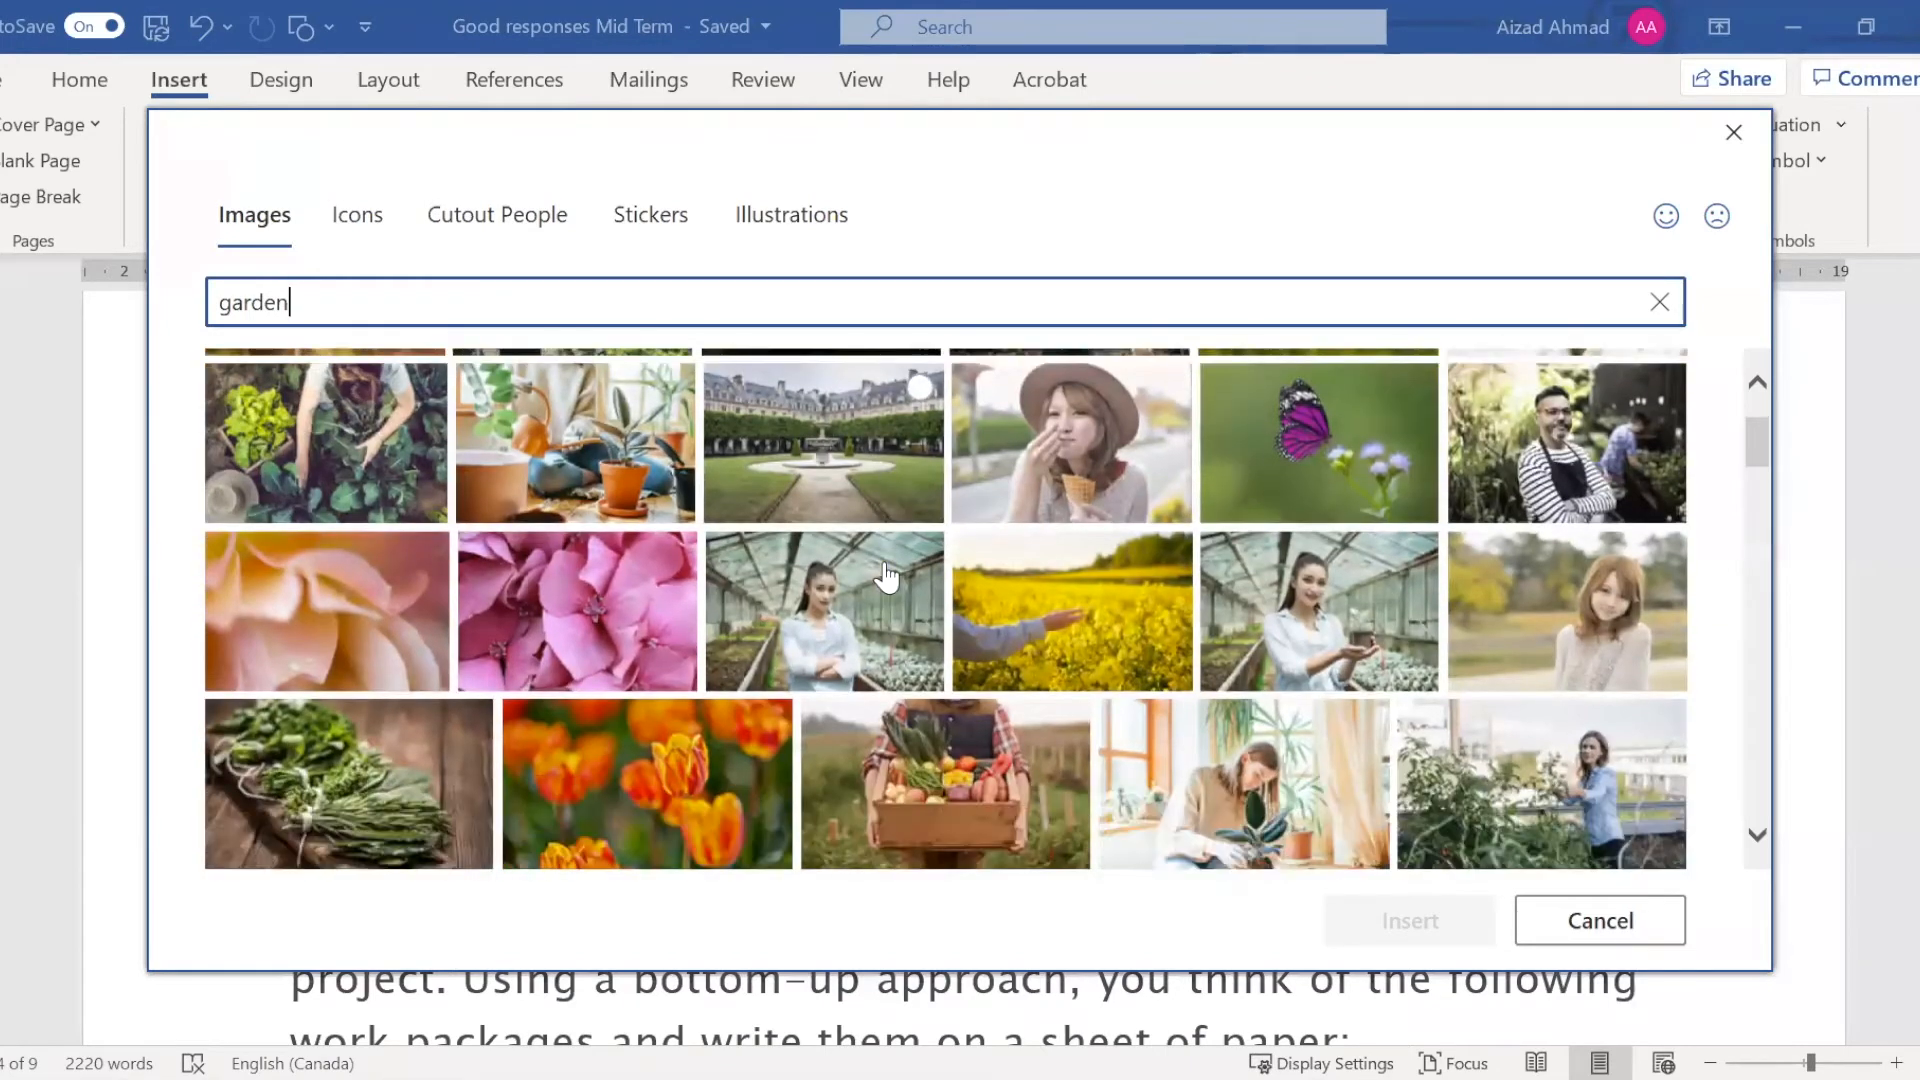
{"action": "scroll", "coordinate": [886, 577], "scroll_direction": "down", "scroll_amount": 3}
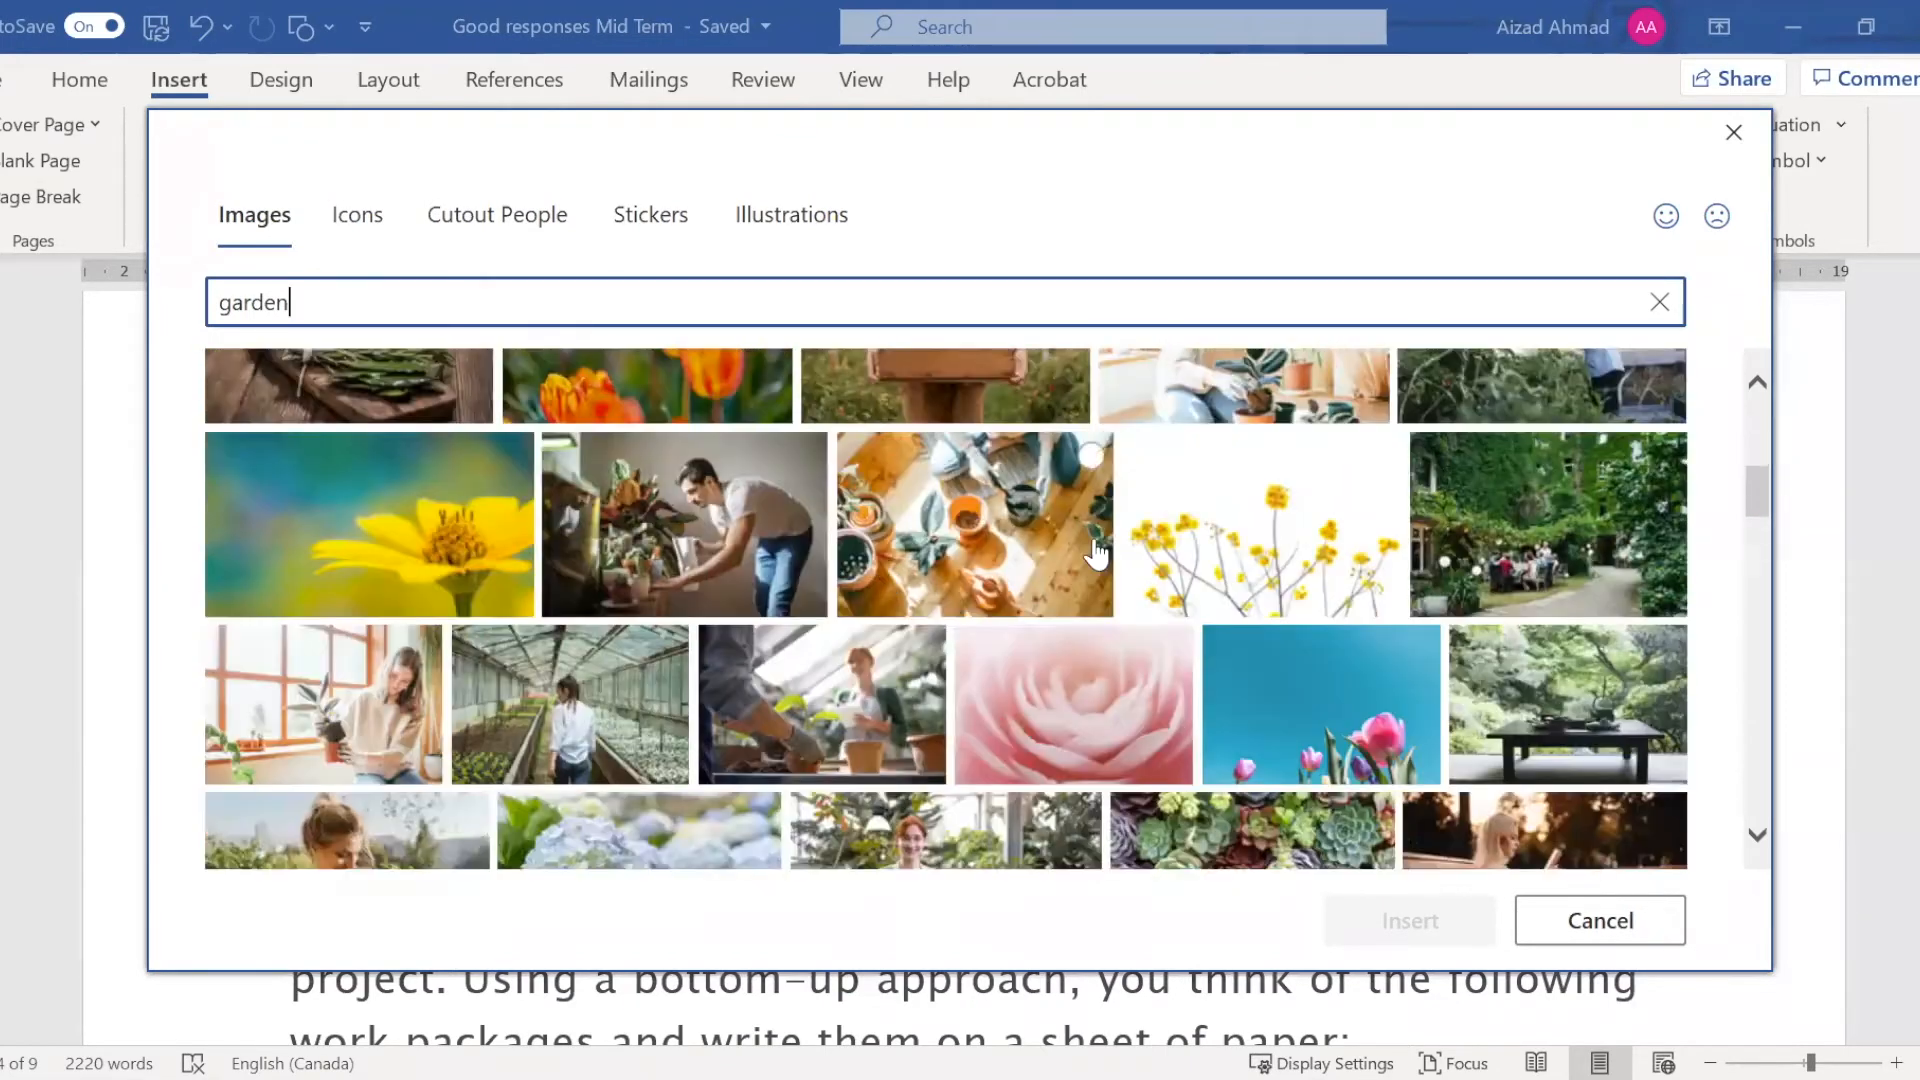
{"action": "left_click", "coordinate": [1522, 537]}
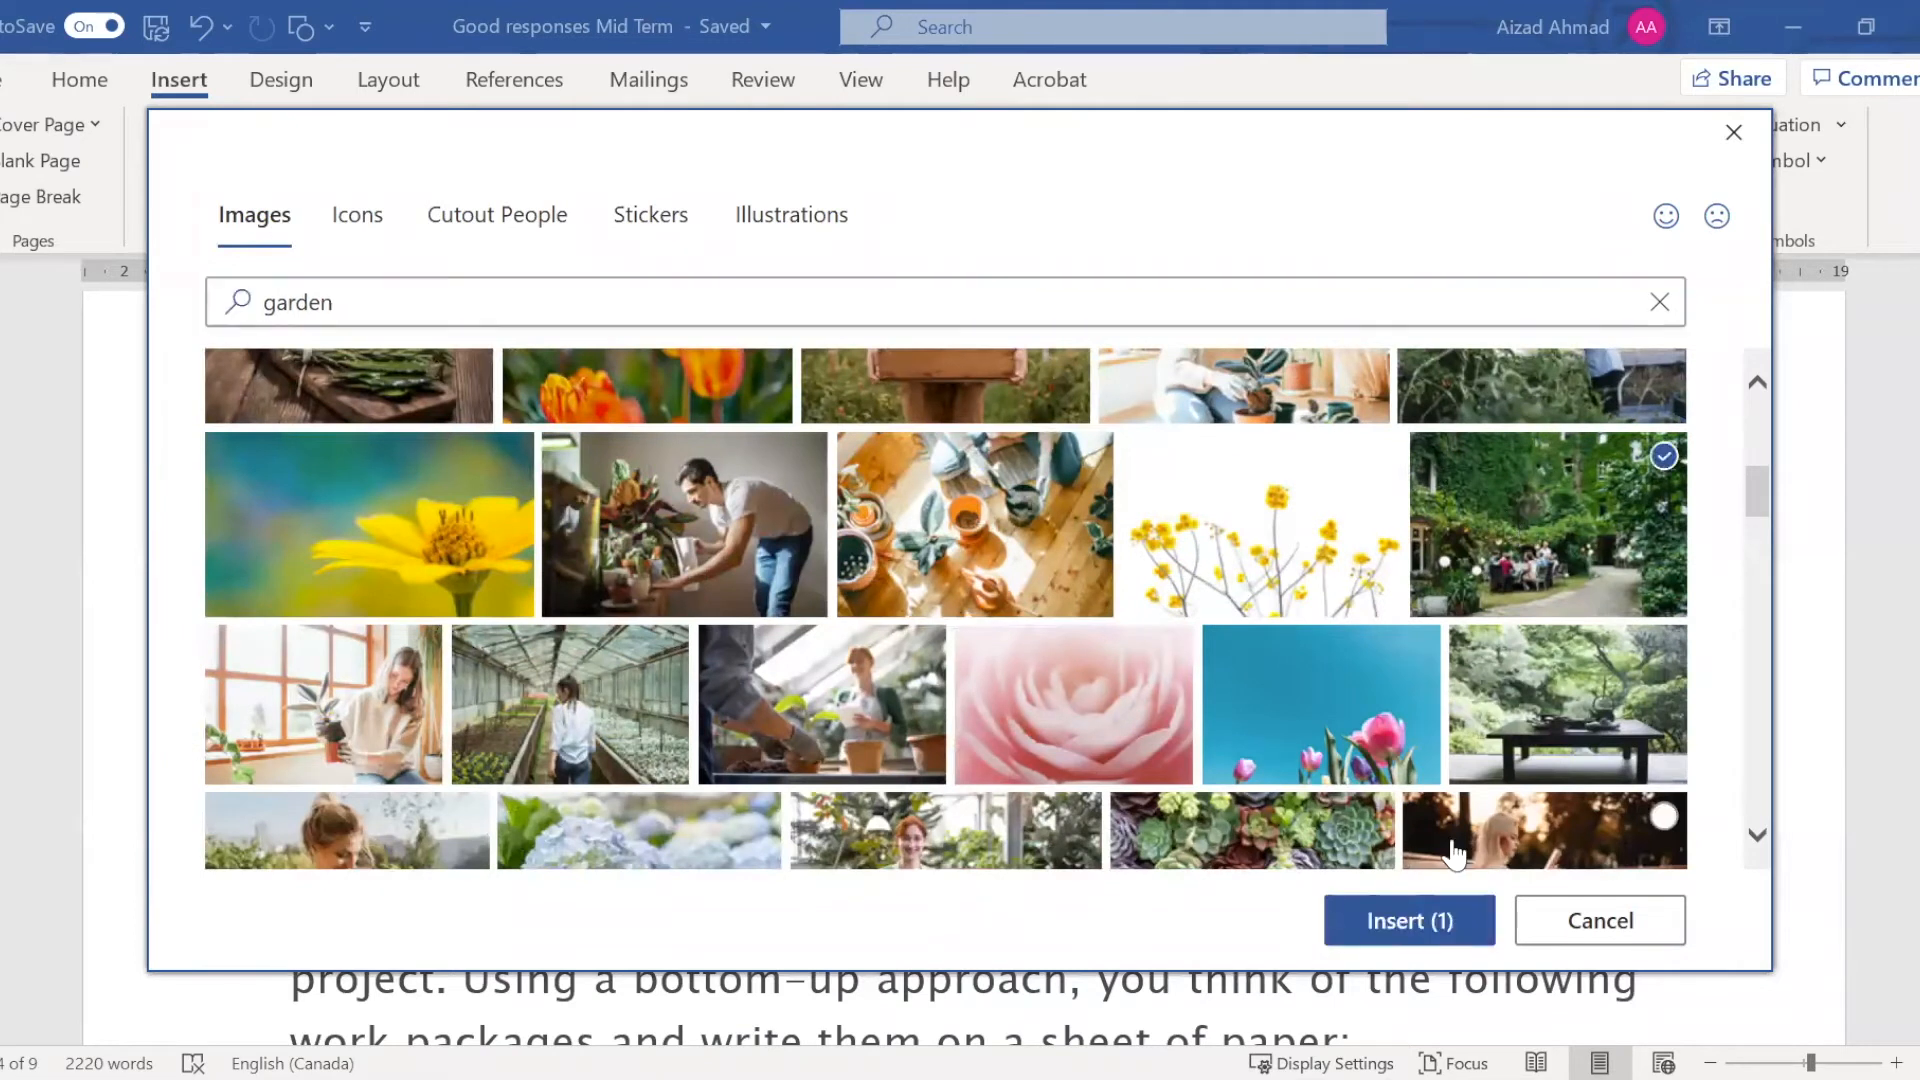
{"action": "left_click", "coordinate": [1418, 921]}
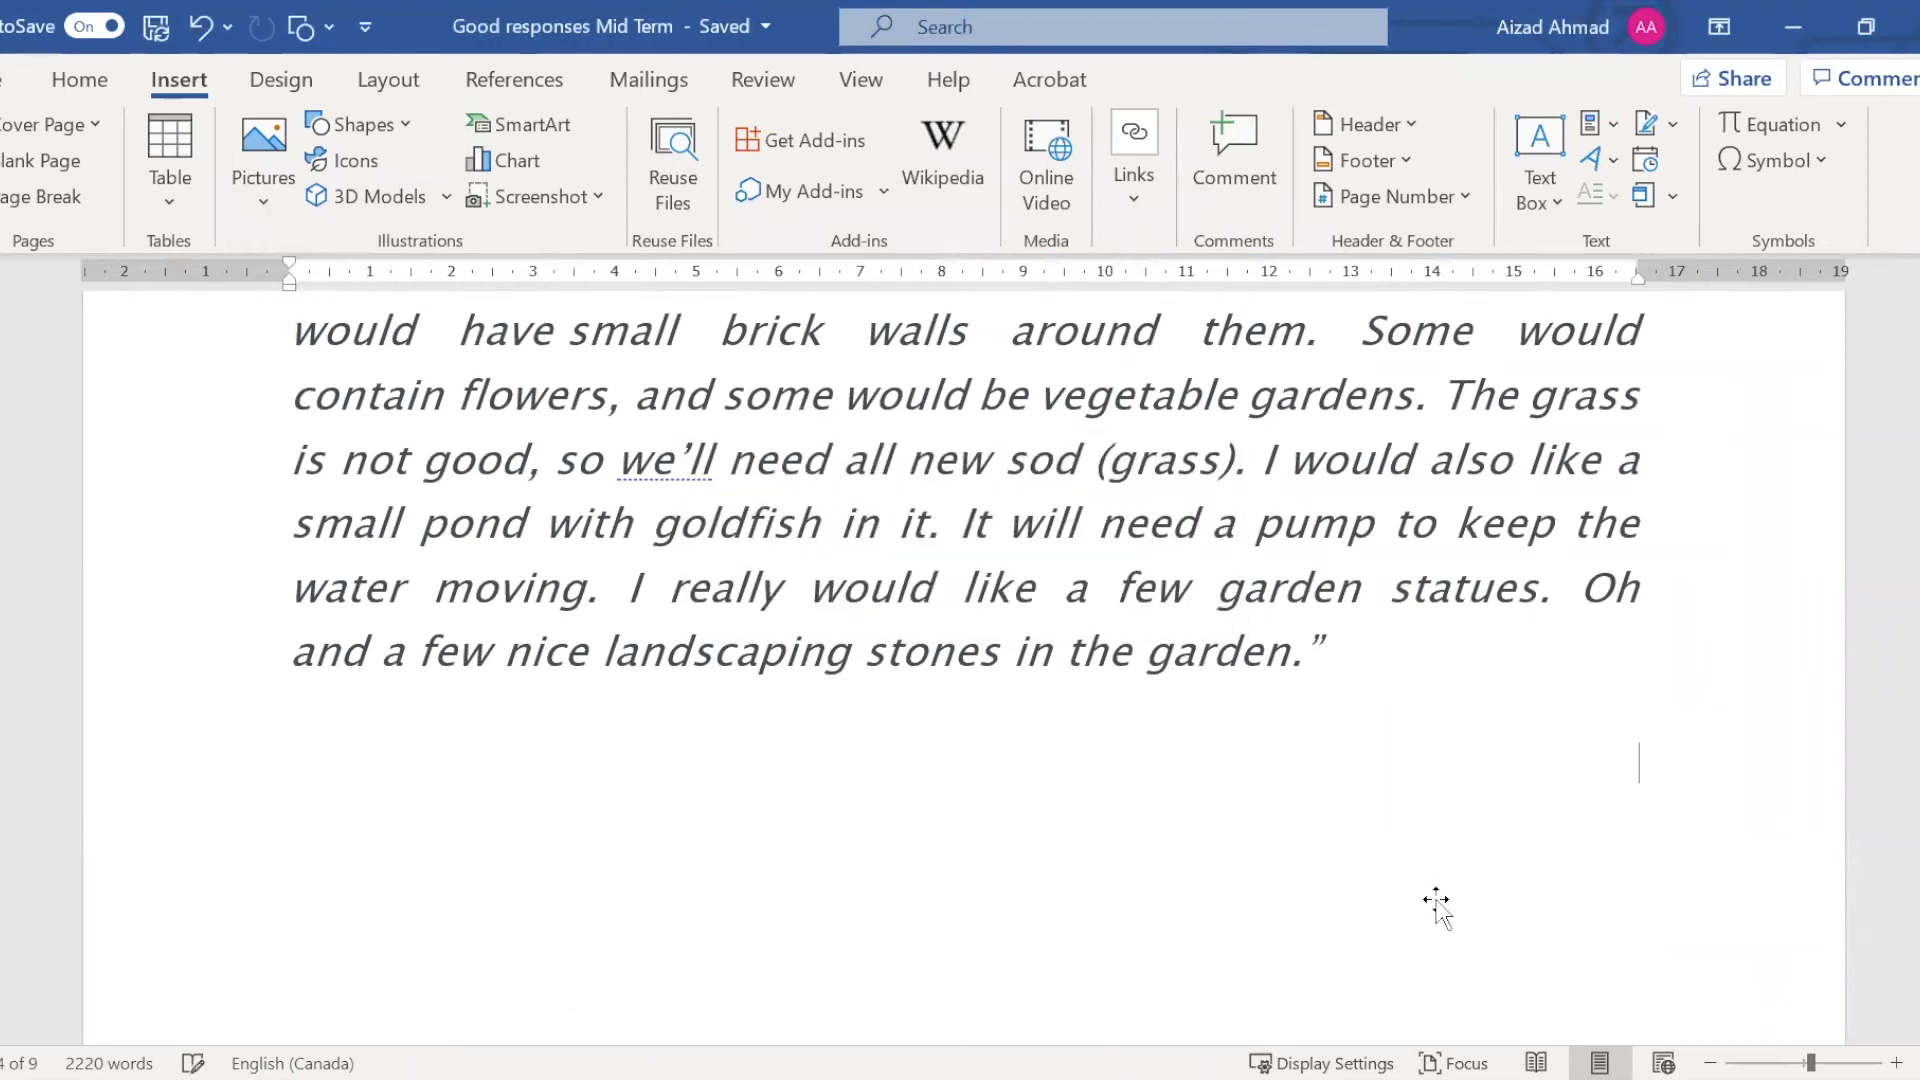
Try the picture style with rounded corners and a reflection on the inserted garden picture, and undo it
{"action": "scroll", "coordinate": [1412, 874], "scroll_direction": "down", "scroll_amount": 2}
{"action": "scroll", "coordinate": [1394, 879], "scroll_direction": "down", "scroll_amount": 3}
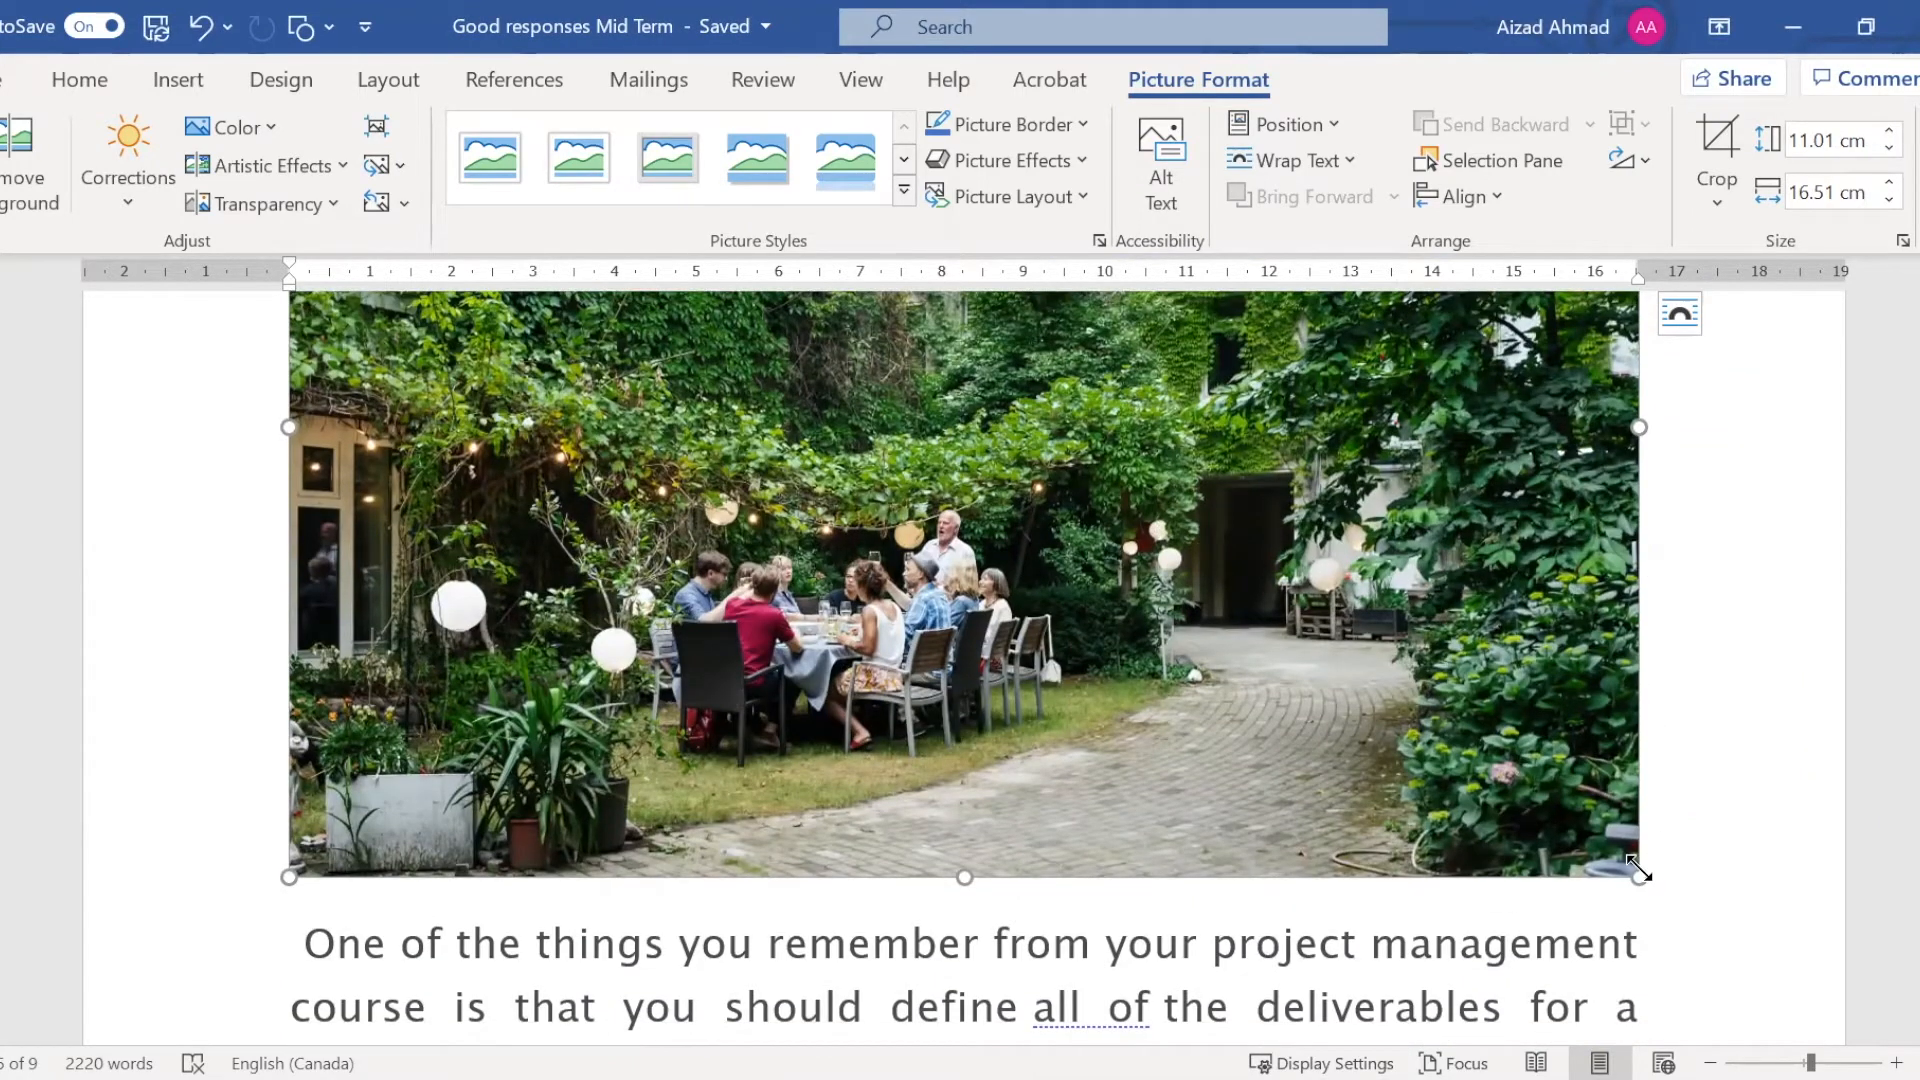
{"action": "scroll", "coordinate": [1700, 746], "scroll_direction": "up", "scroll_amount": 2}
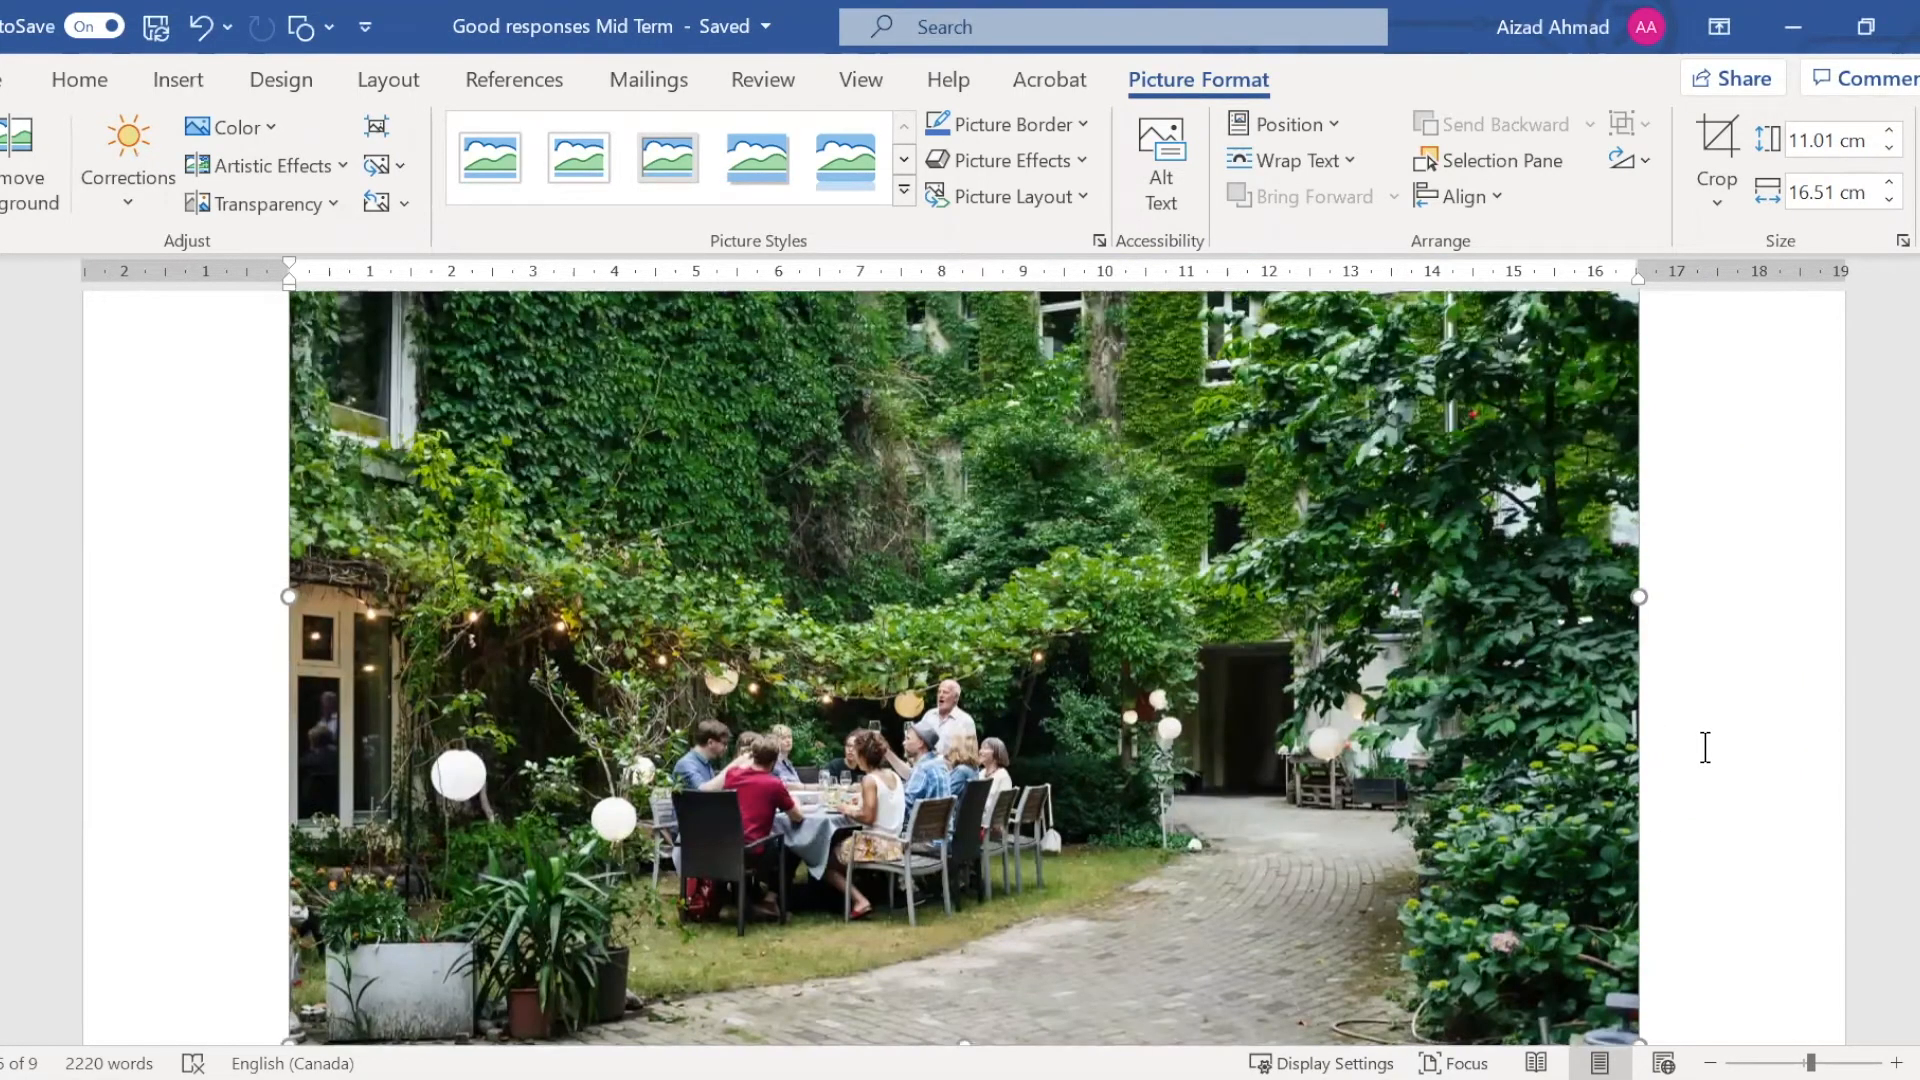
{"action": "scroll", "coordinate": [1705, 747], "scroll_direction": "up", "scroll_amount": 5}
{"action": "scroll", "coordinate": [1703, 742], "scroll_direction": "down", "scroll_amount": 4}
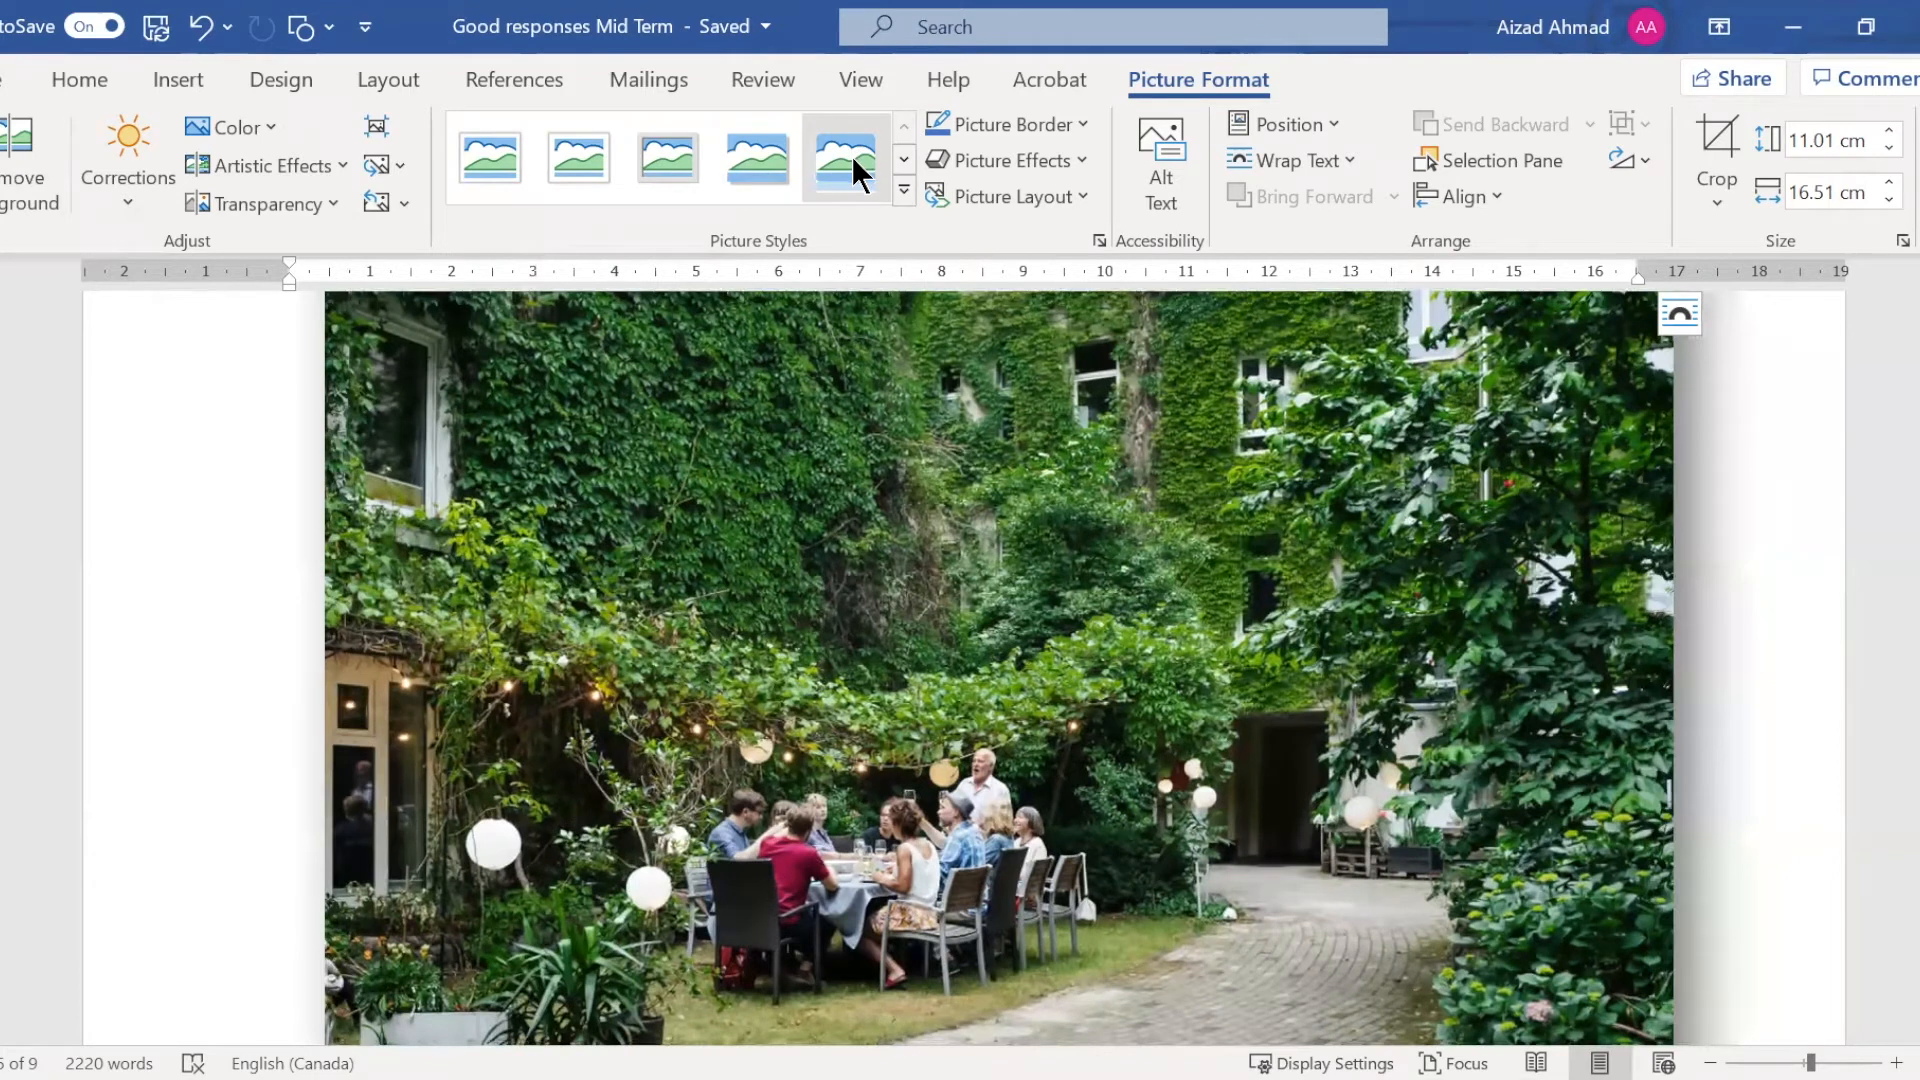
{"action": "left_click", "coordinate": [850, 156]}
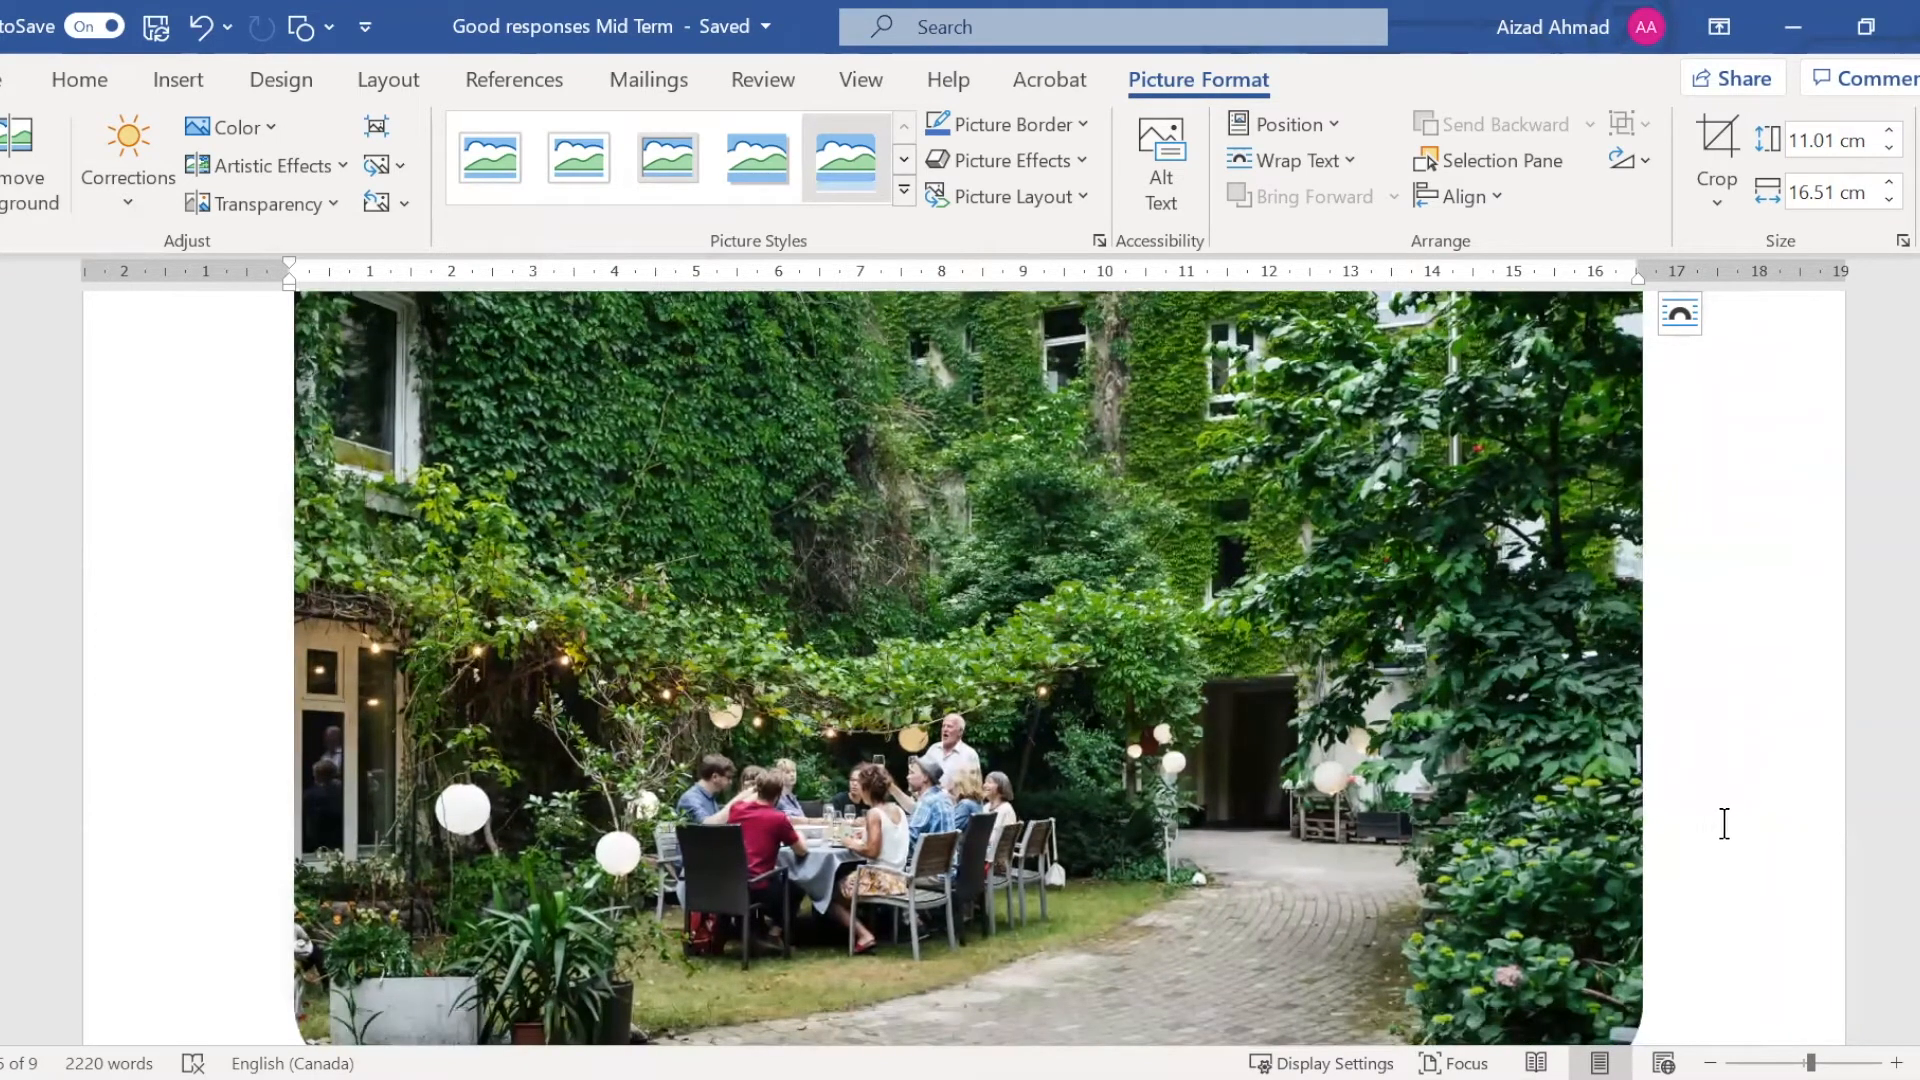
{"action": "key", "text": "ctrl+z"}
Apply the Drop Shadow Rectangle picture style to the garden picture and deselect the picture
{"action": "scroll", "coordinate": [955, 1030], "scroll_direction": "up", "scroll_amount": 1}
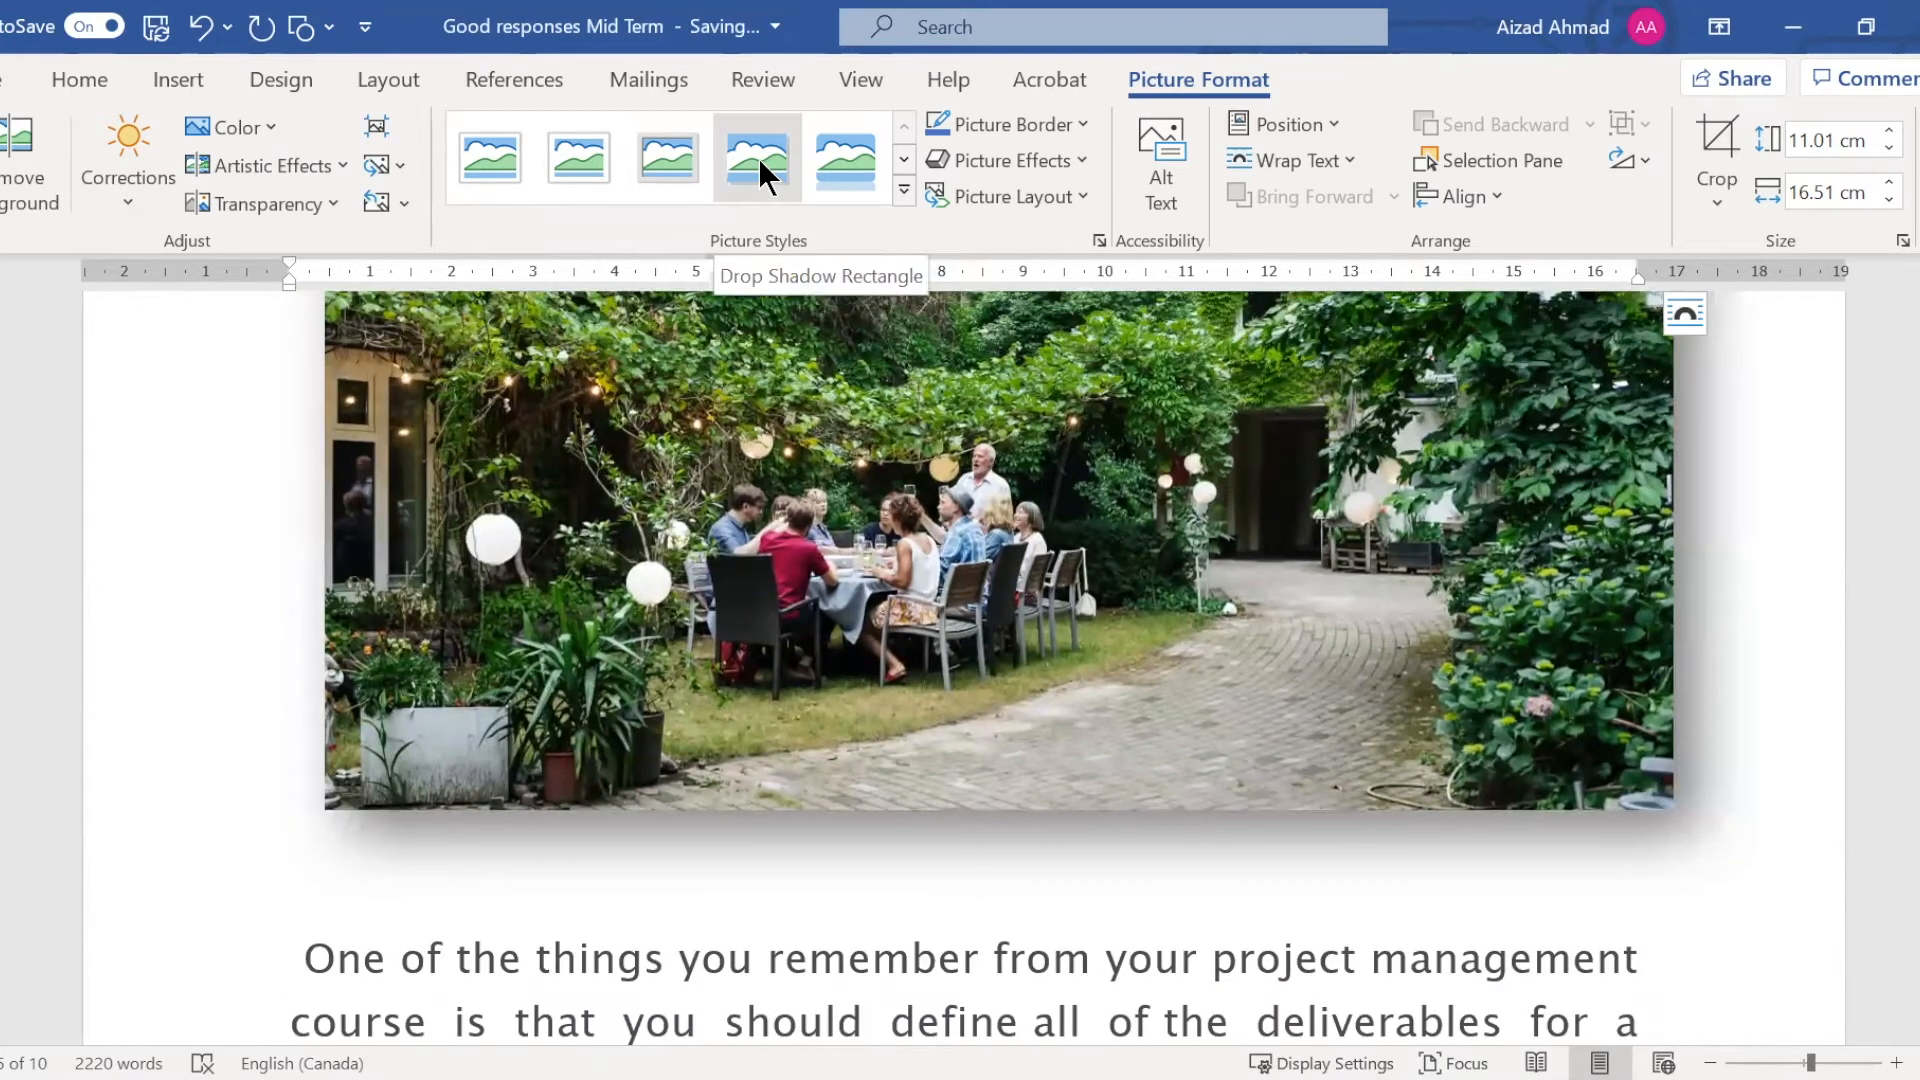
{"action": "left_click", "coordinate": [758, 158]}
{"action": "scroll", "coordinate": [1749, 789], "scroll_direction": "up", "scroll_amount": 2}
{"action": "scroll", "coordinate": [1745, 766], "scroll_direction": "up", "scroll_amount": 1}
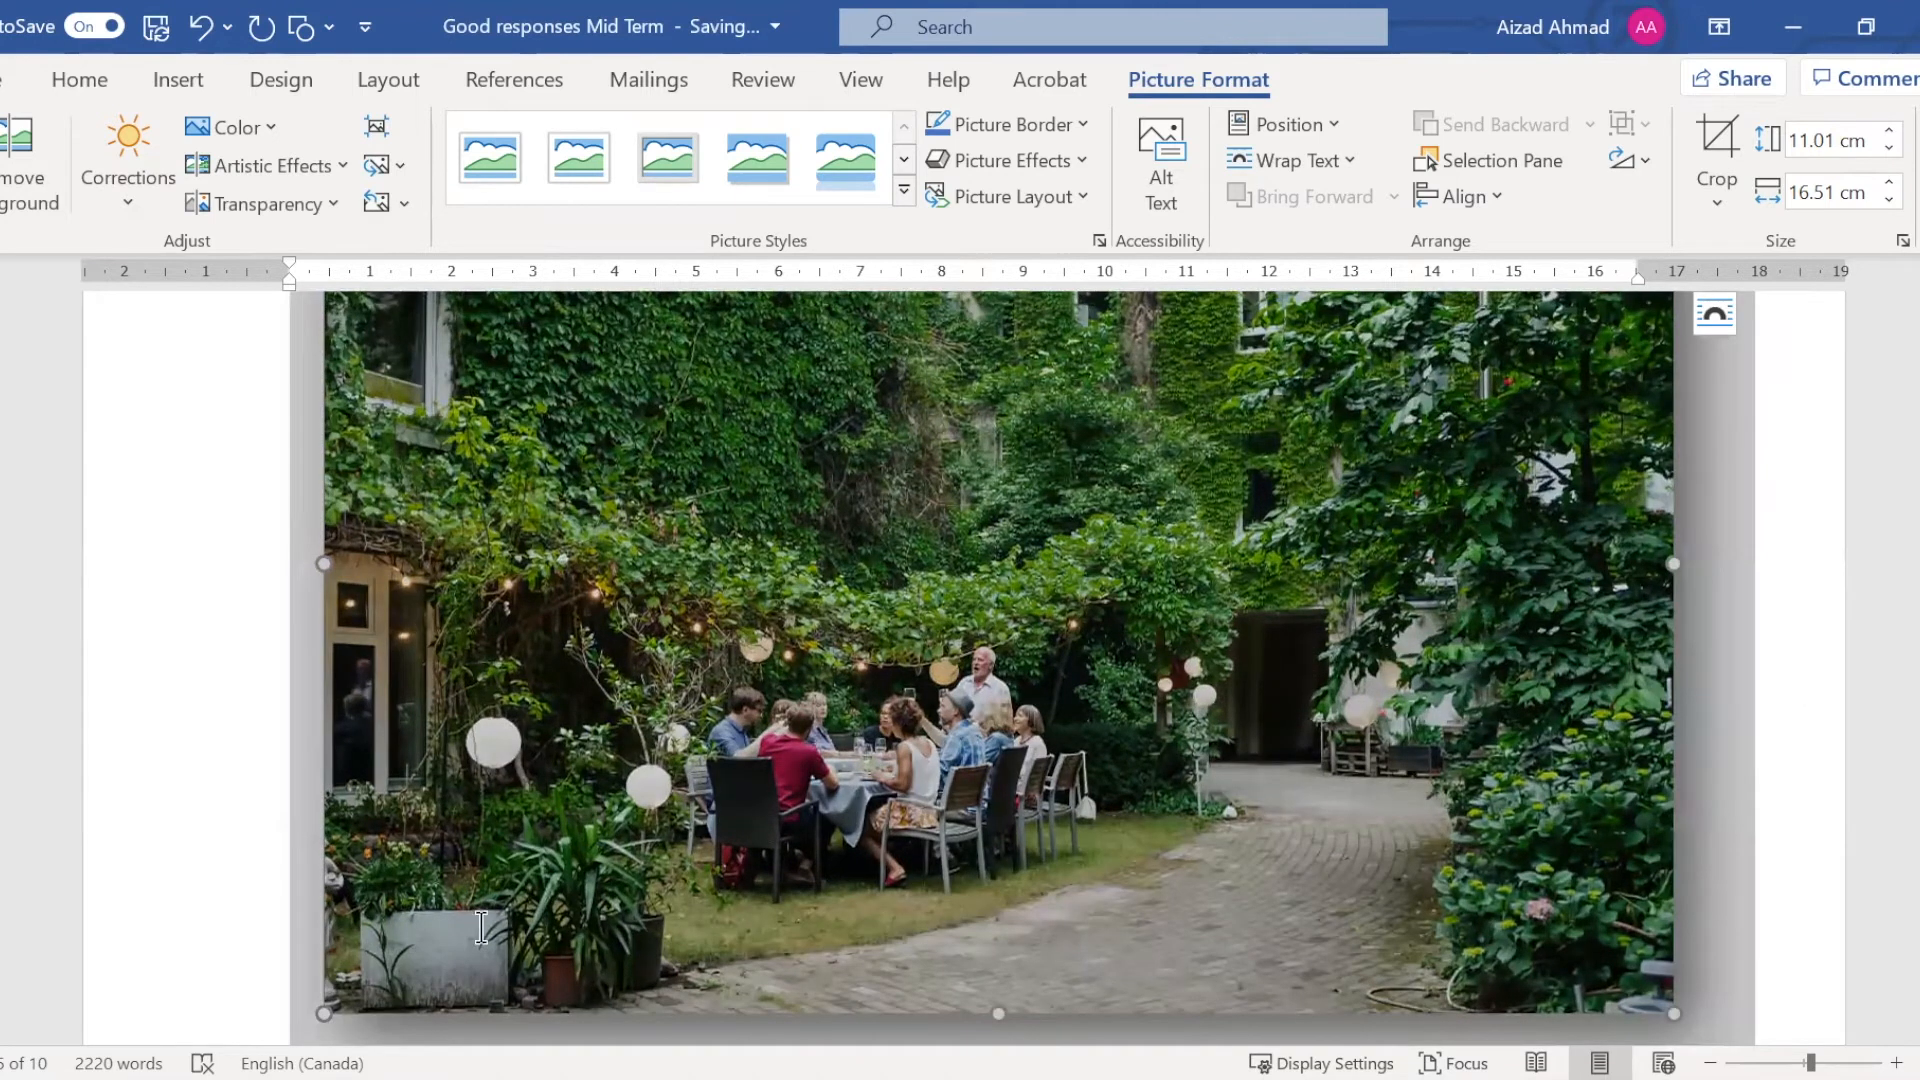
{"action": "key", "text": "Right"}
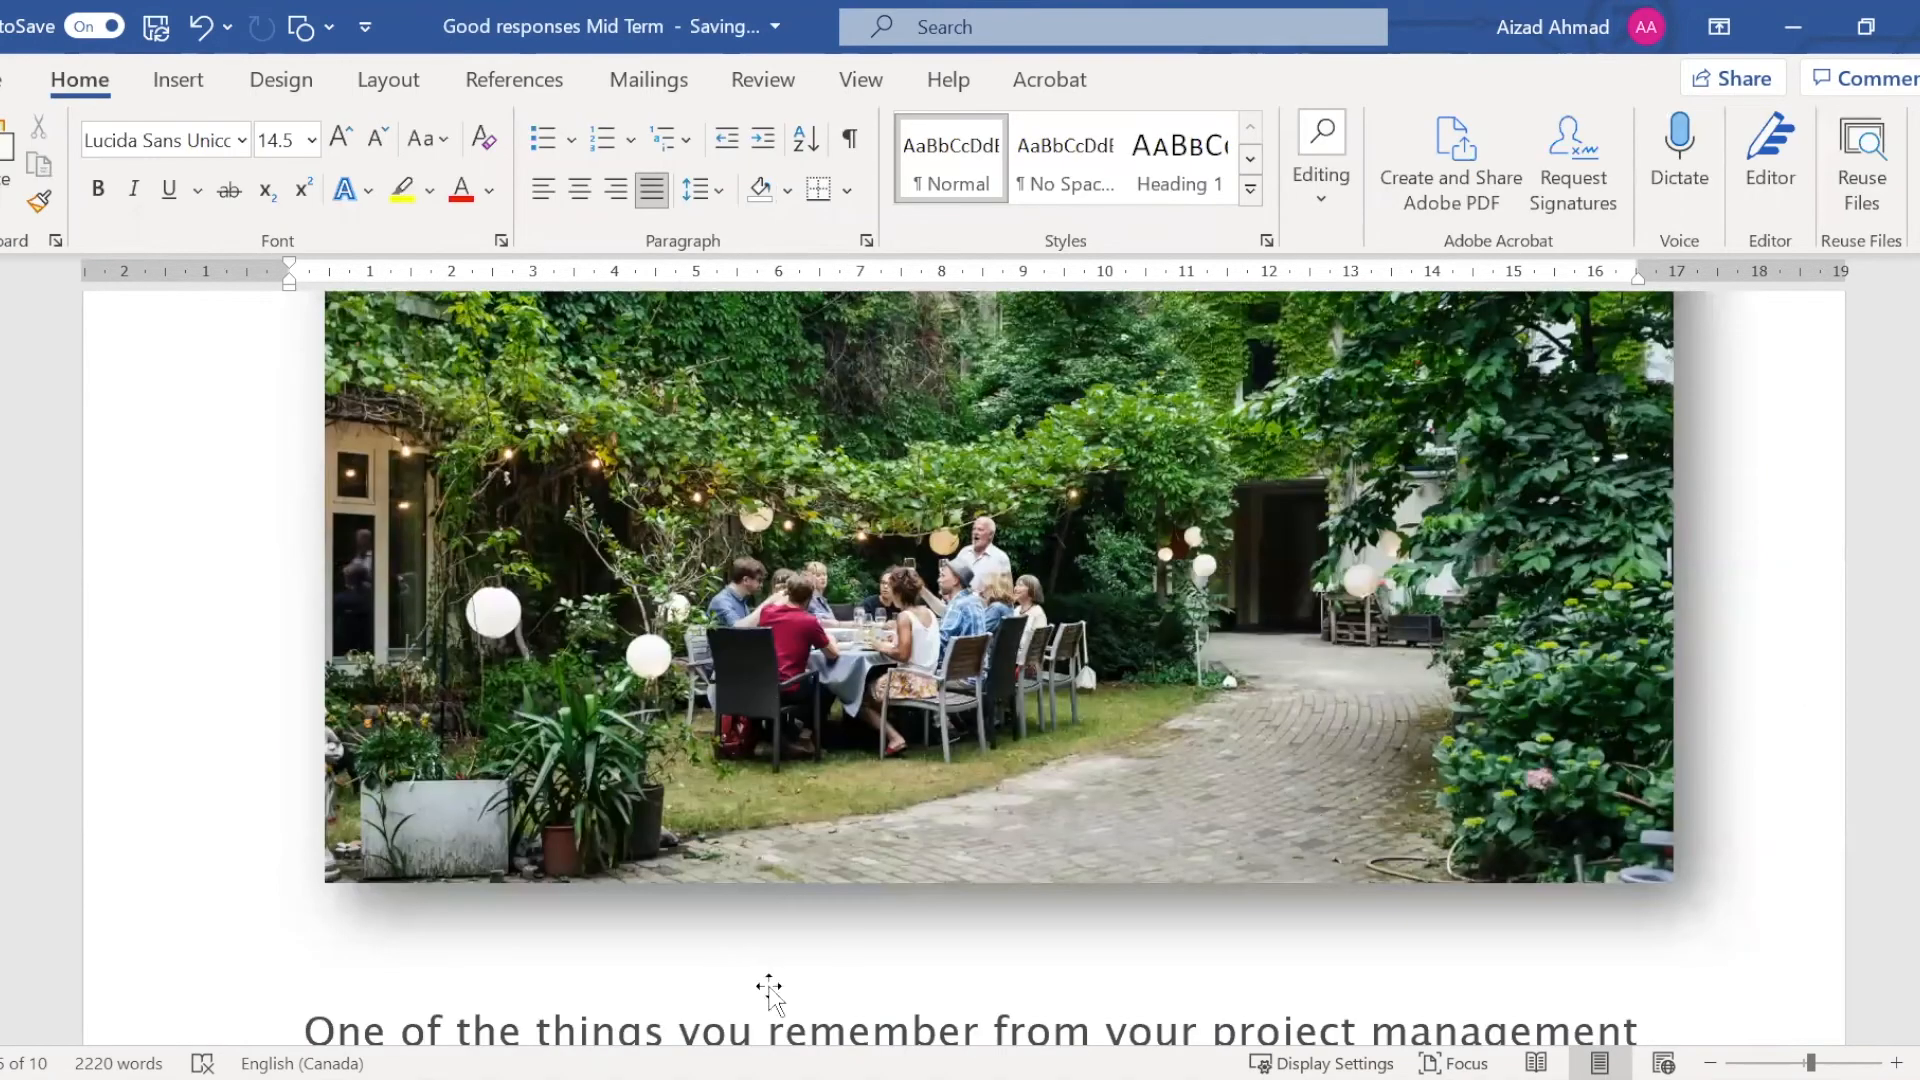
{"action": "scroll", "coordinate": [769, 986], "scroll_direction": "up", "scroll_amount": 4}
{"action": "scroll", "coordinate": [770, 986], "scroll_direction": "up", "scroll_amount": 2}
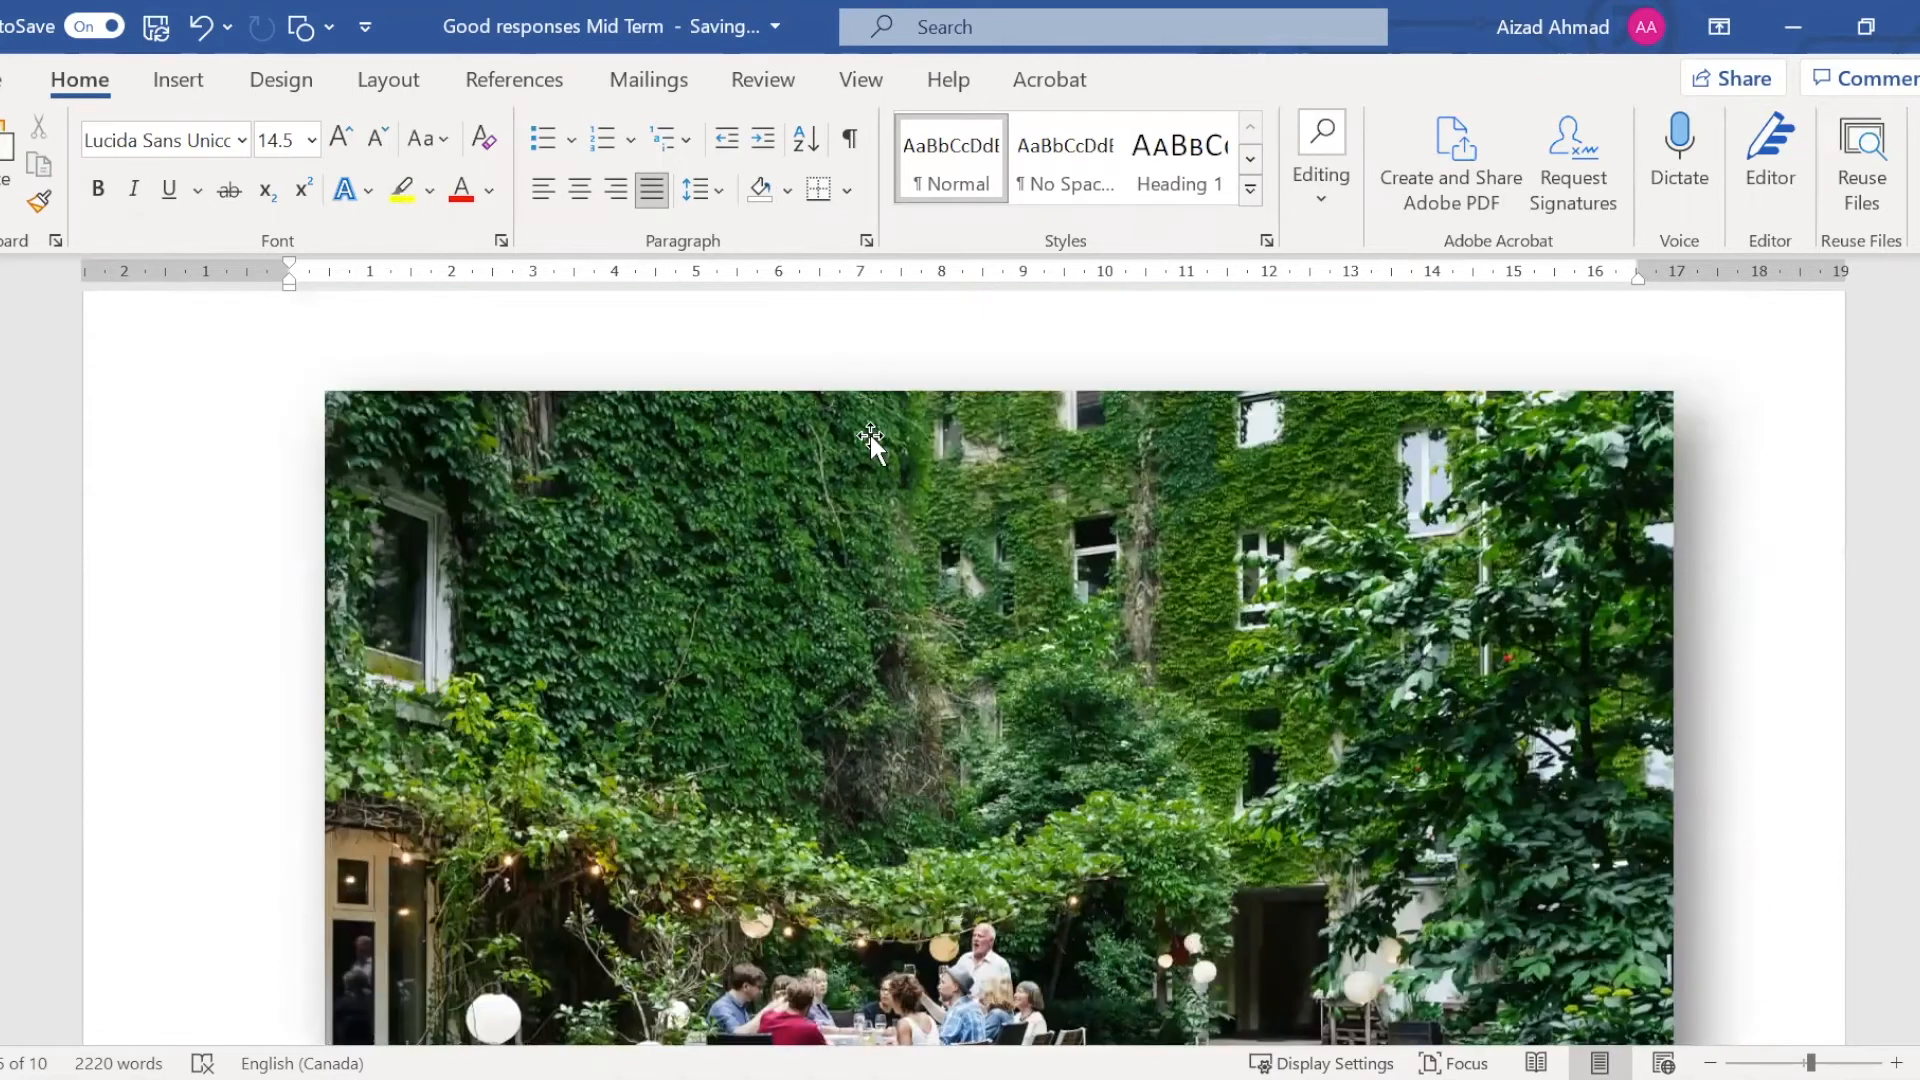
Select the garden picture and review its compression options, closing them without applying any change
{"action": "left_click", "coordinate": [644, 616]}
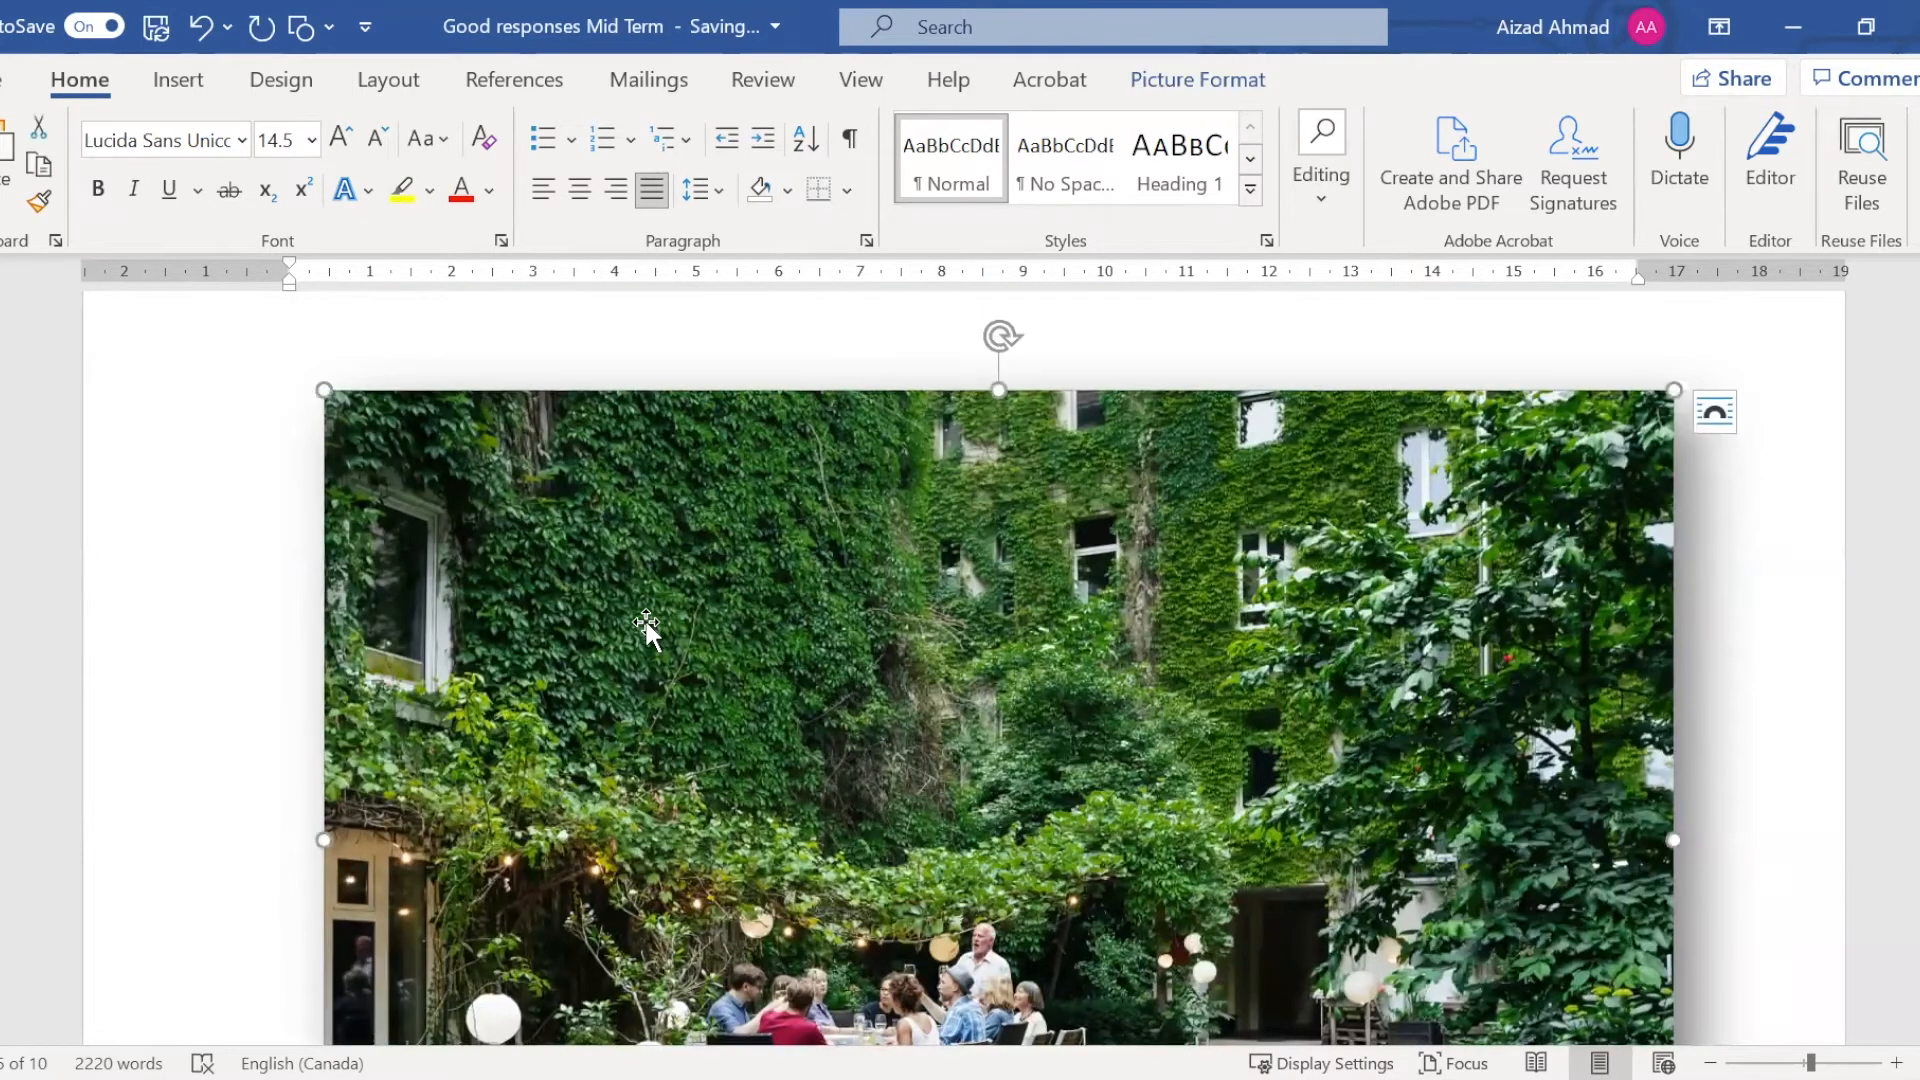
{"action": "left_click", "coordinate": [150, 84]}
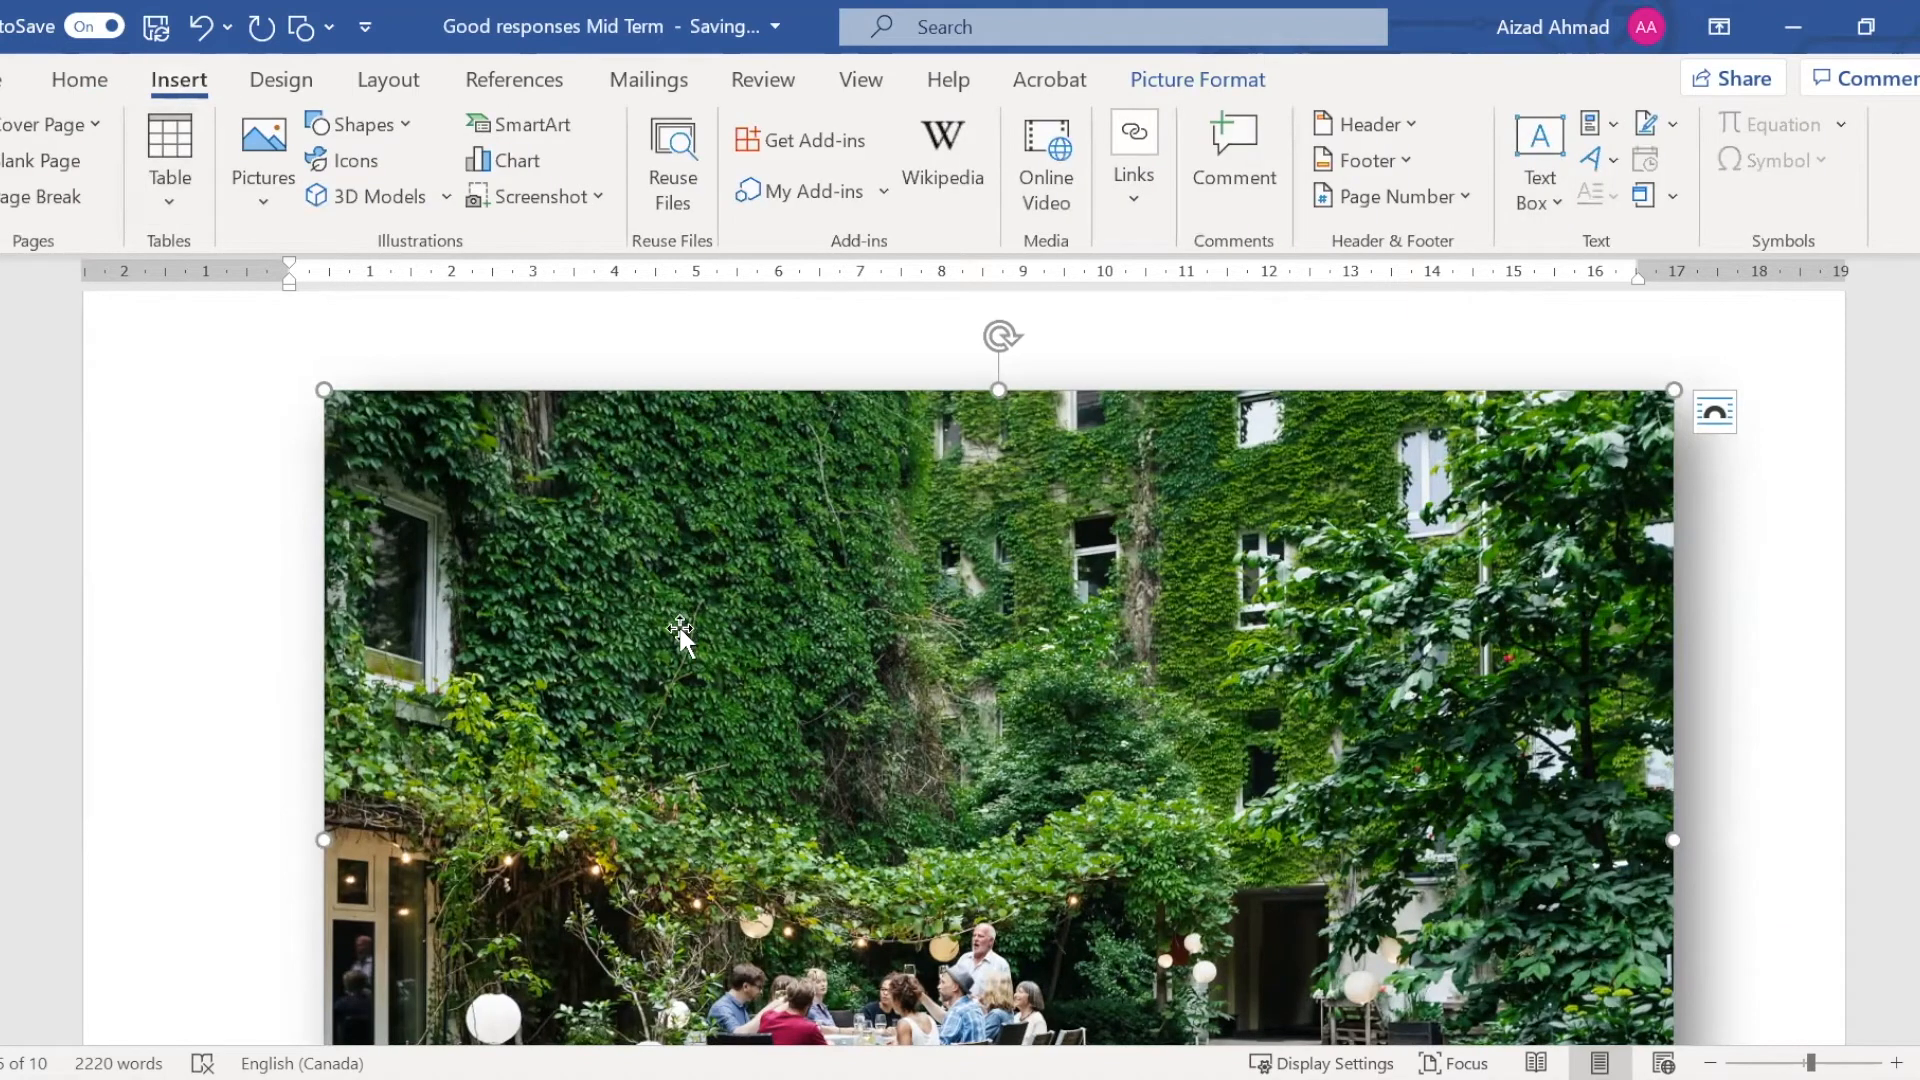
{"action": "double_click", "coordinate": [678, 630]}
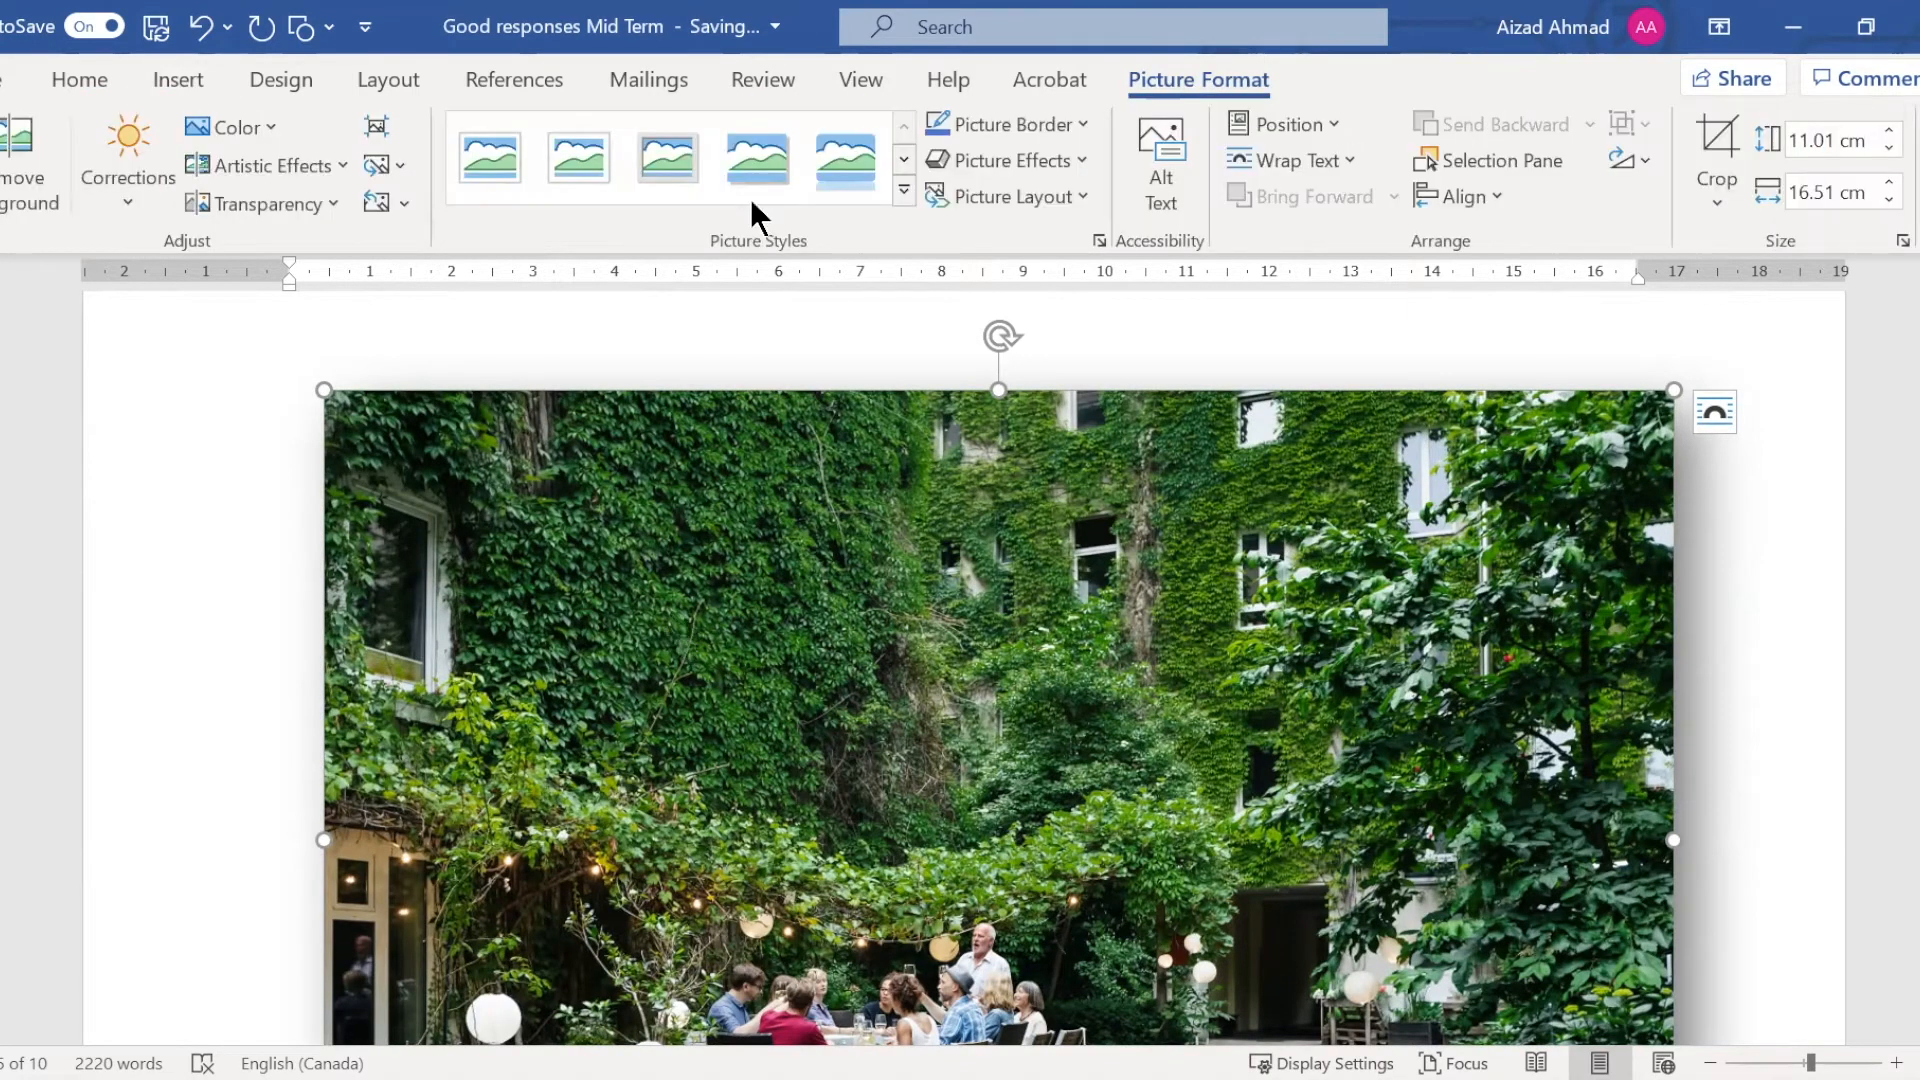
{"action": "left_click", "coordinate": [380, 122]}
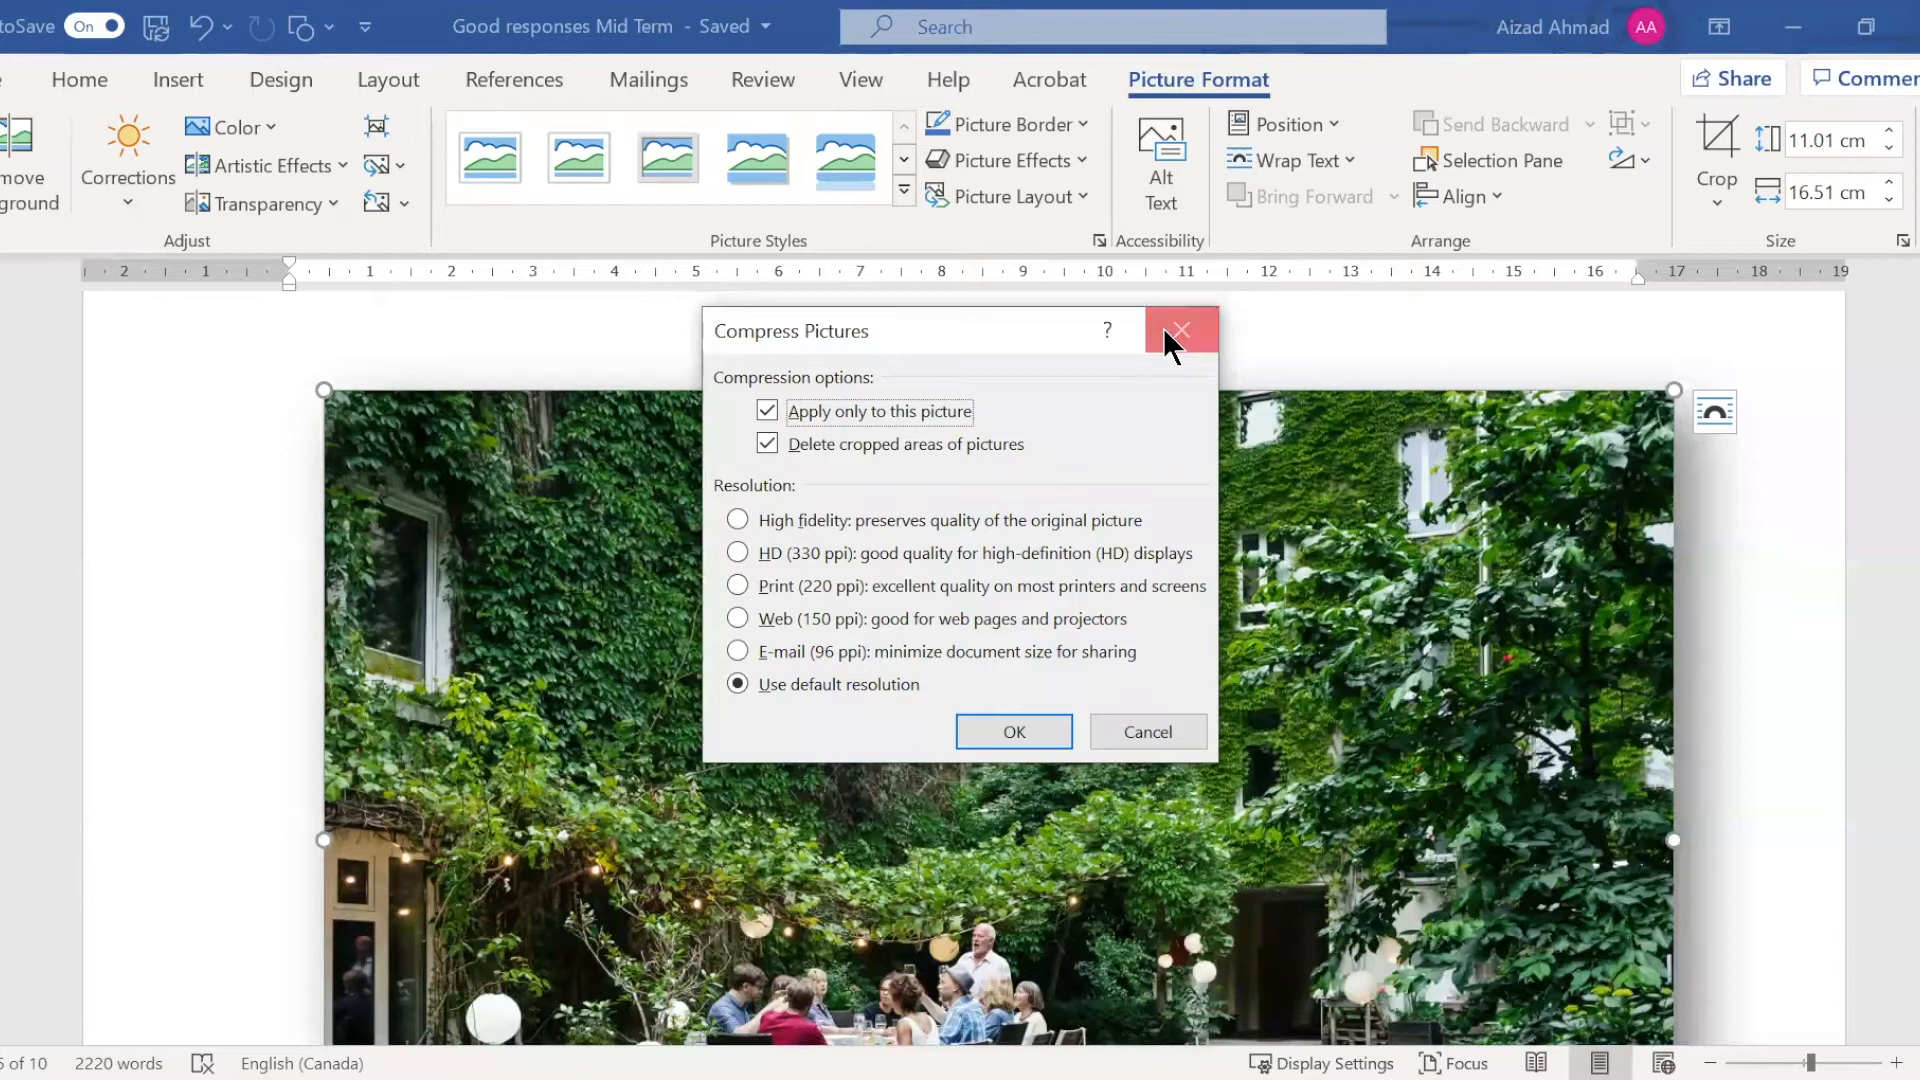
{"action": "left_click", "coordinate": [397, 166]}
{"action": "left_click", "coordinate": [252, 370]}
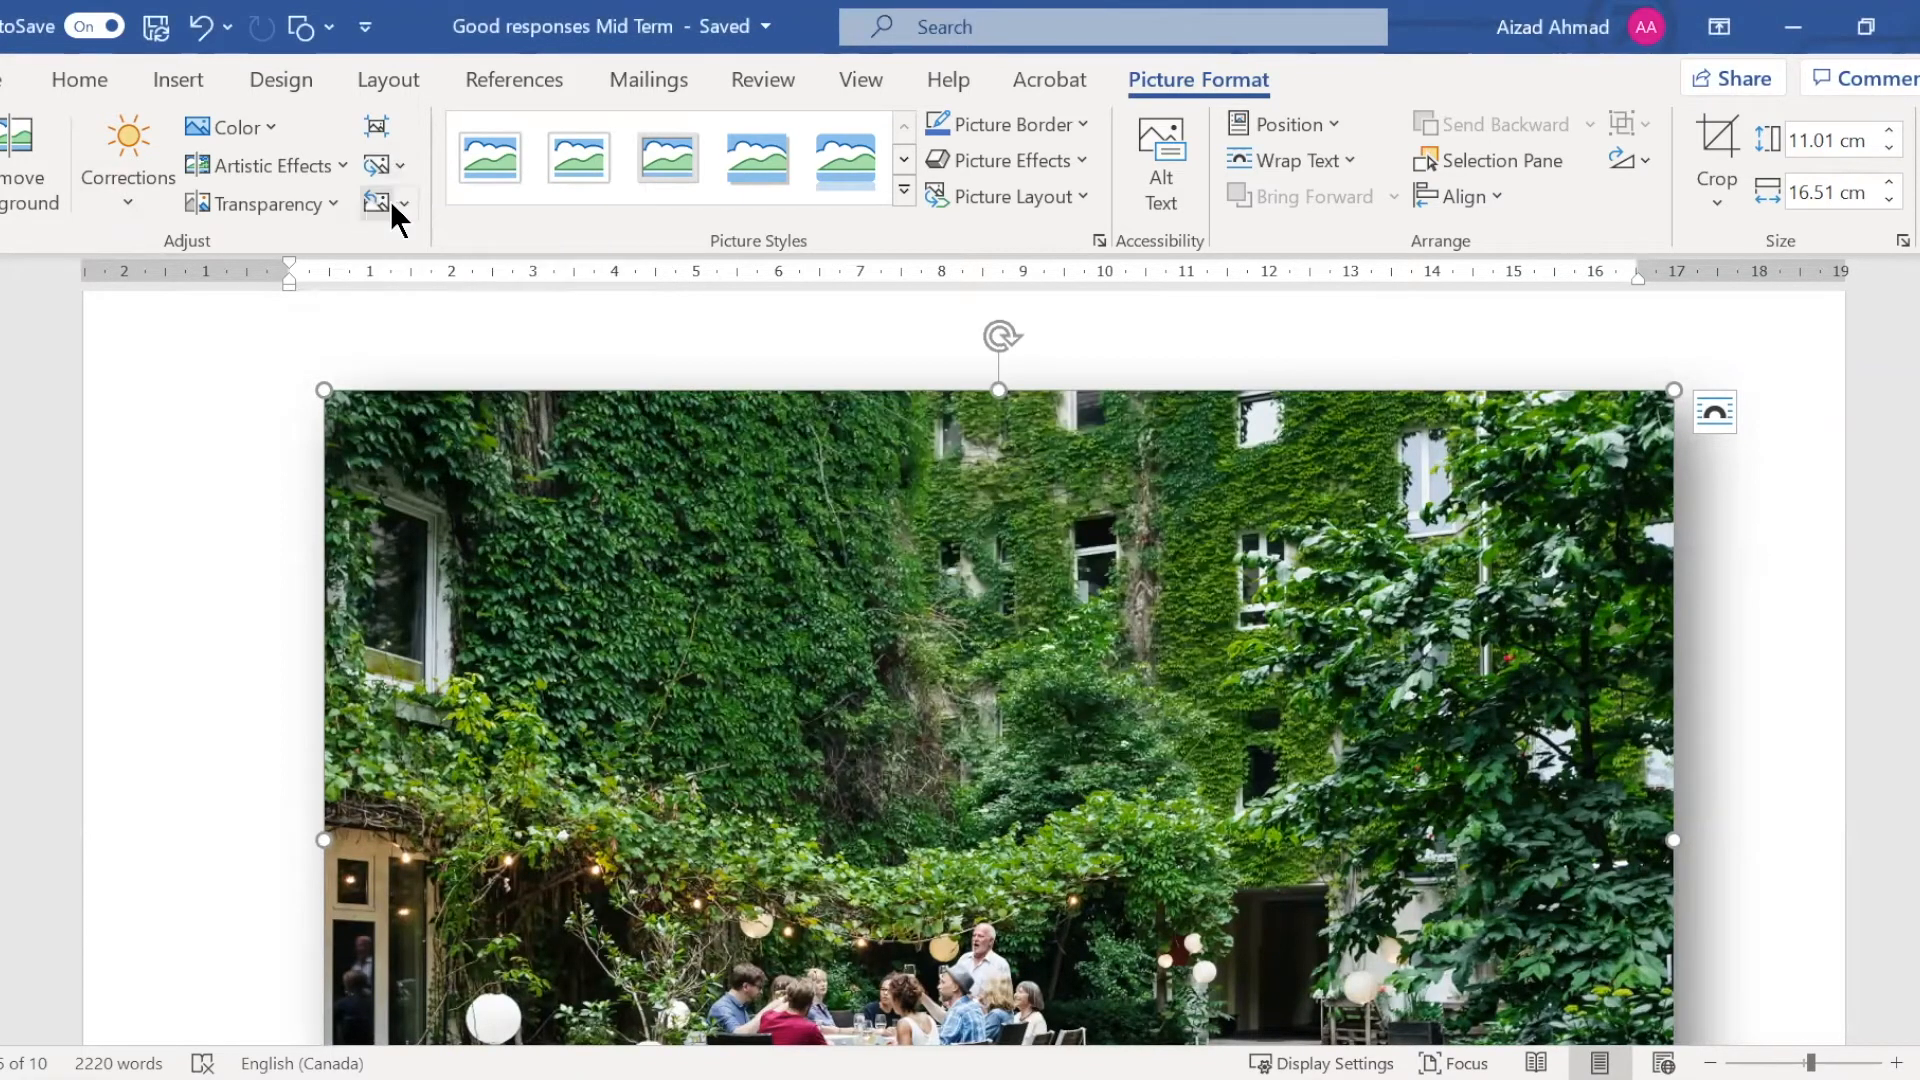
Apply the dark grayscale pencil artistic effect that follows Marker to the garden picture
{"action": "left_click", "coordinate": [314, 175]}
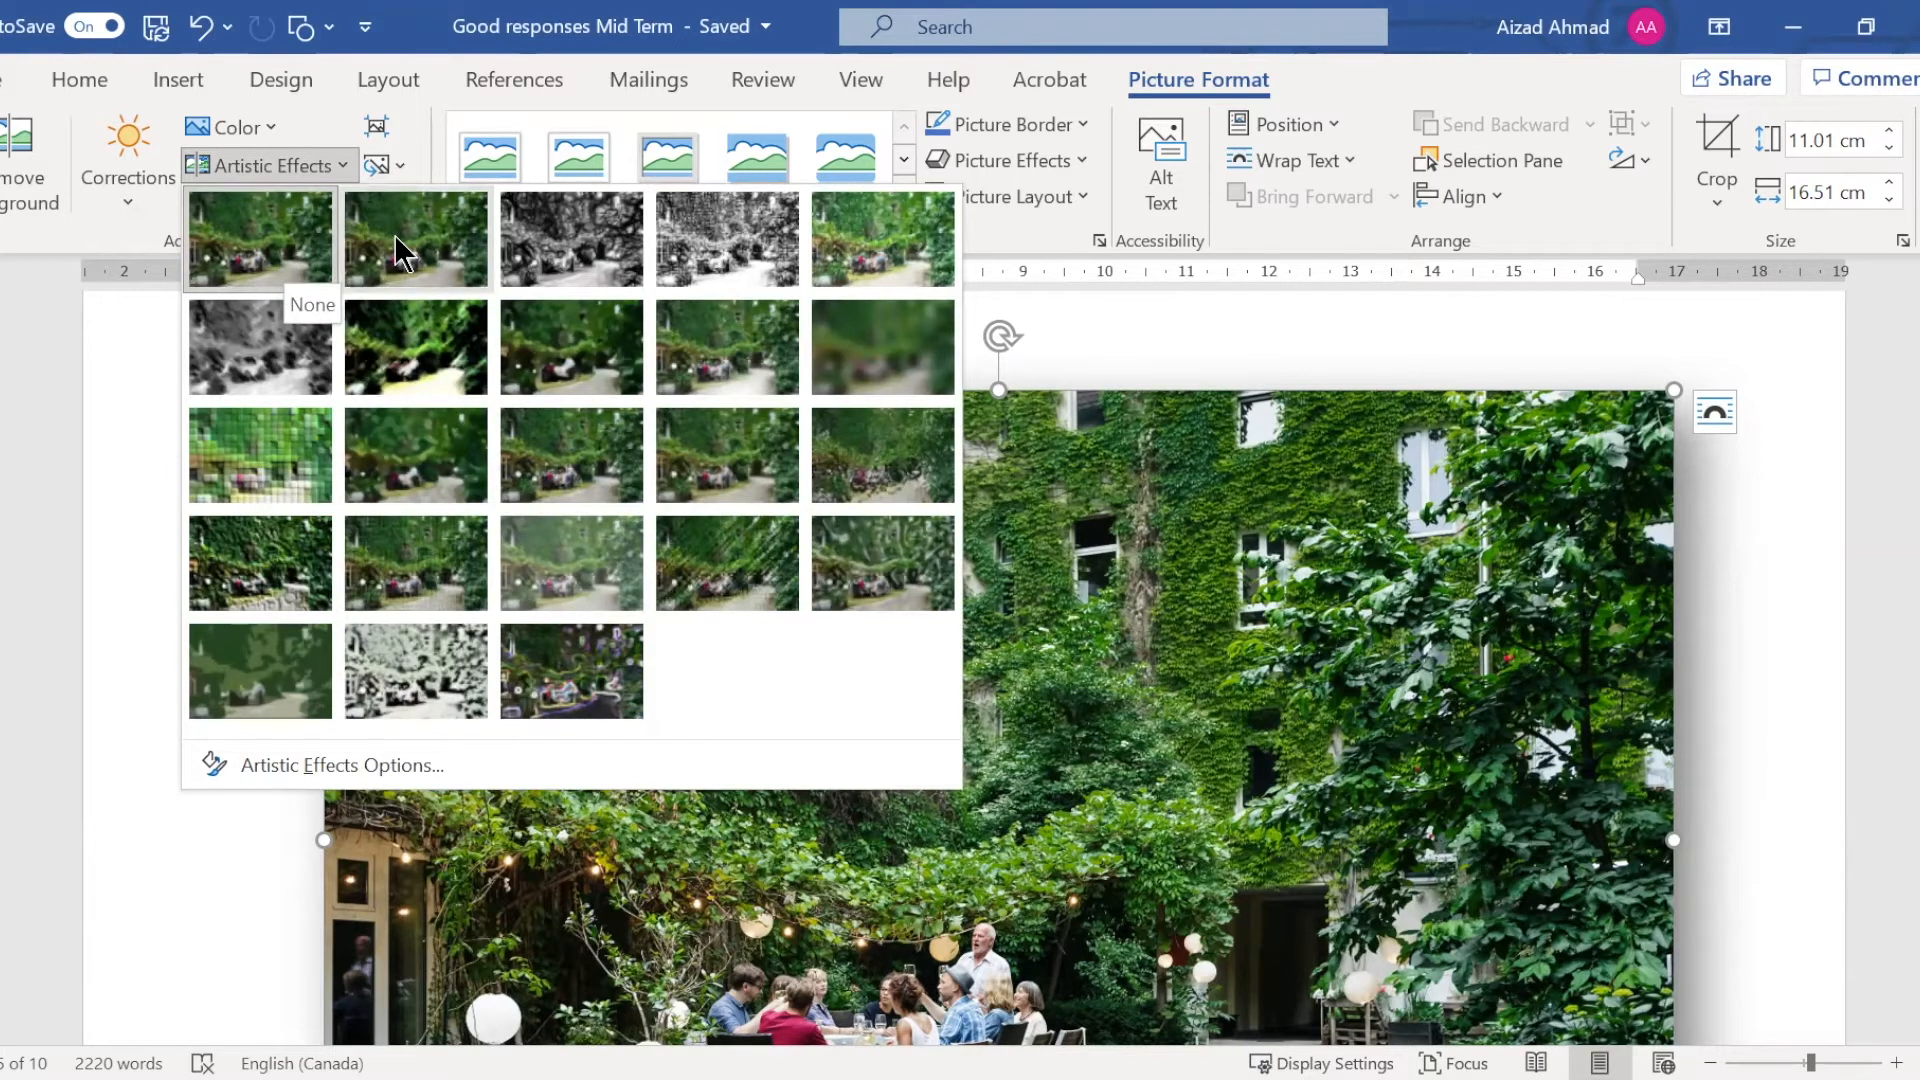
{"action": "left_click", "coordinate": [583, 255]}
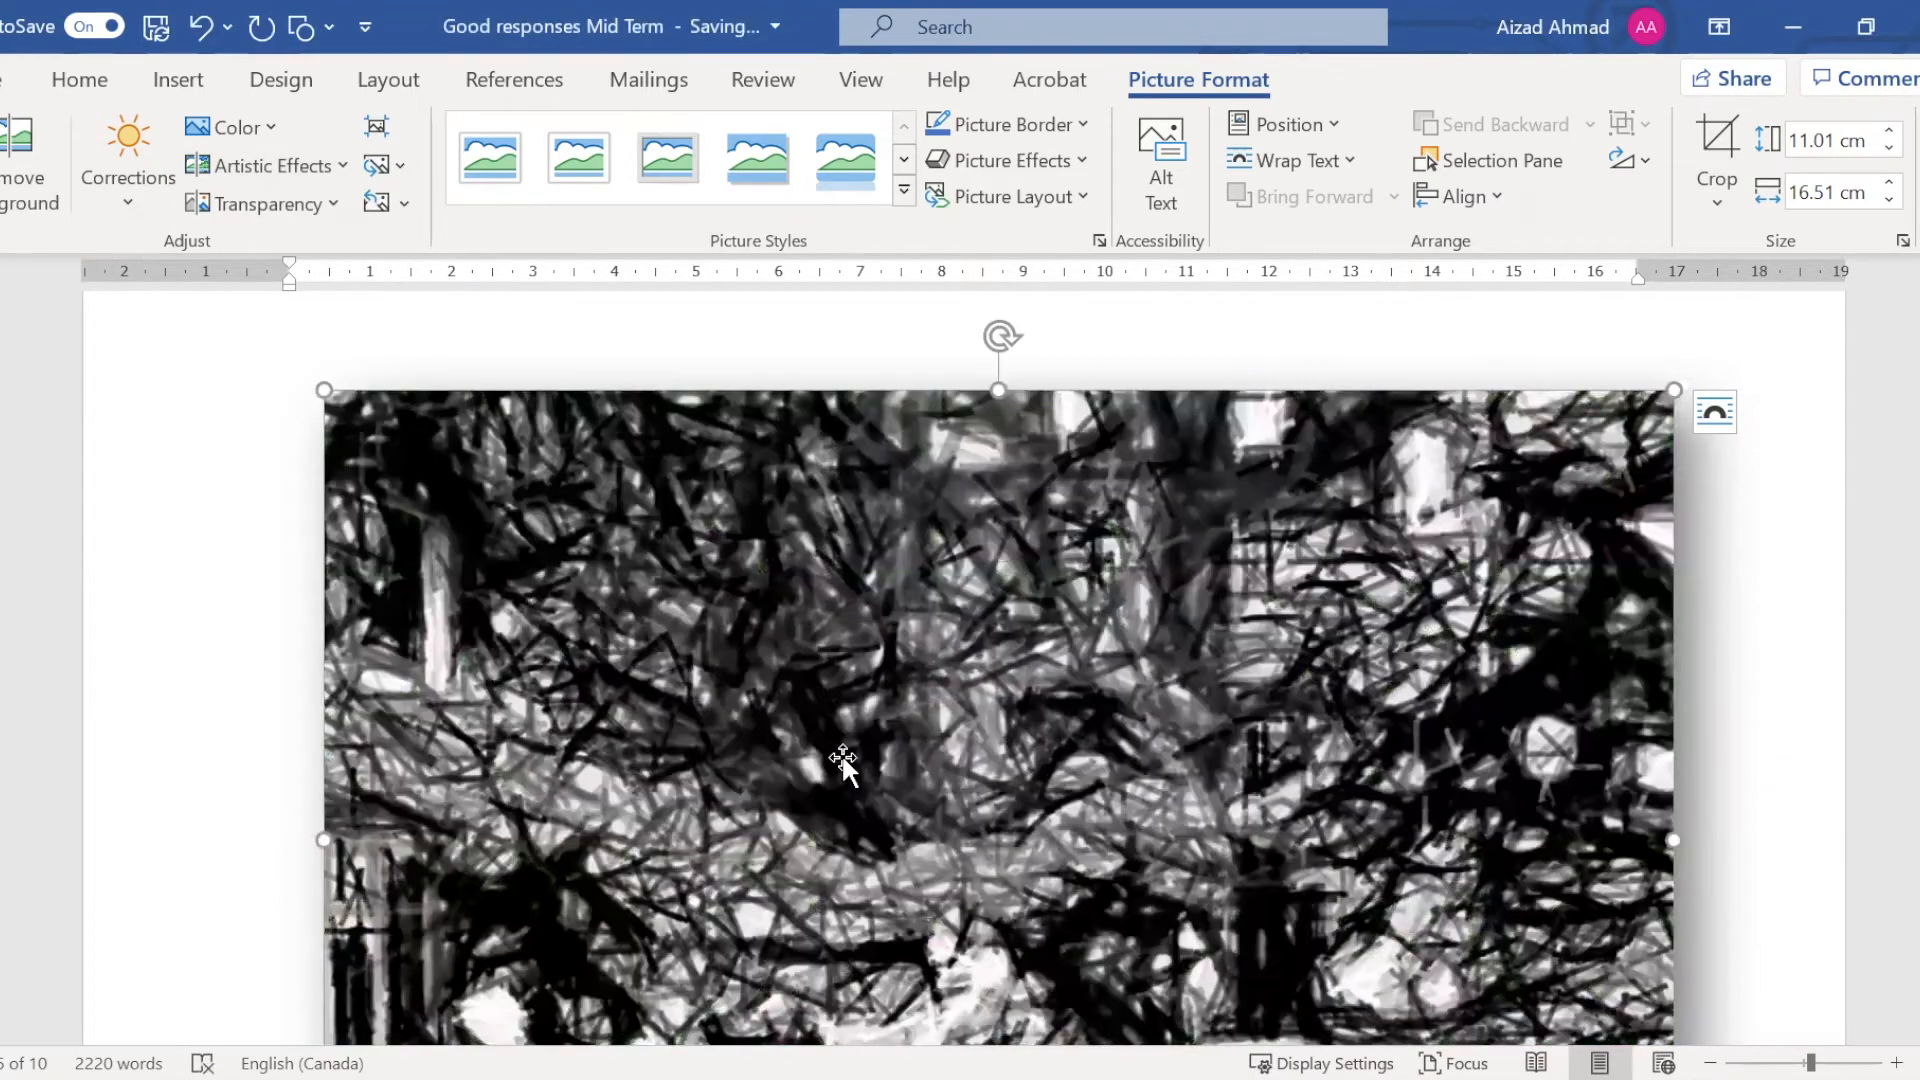
{"action": "scroll", "coordinate": [844, 763], "scroll_direction": "down", "scroll_amount": 1}
{"action": "scroll", "coordinate": [842, 753], "scroll_direction": "down", "scroll_amount": 1}
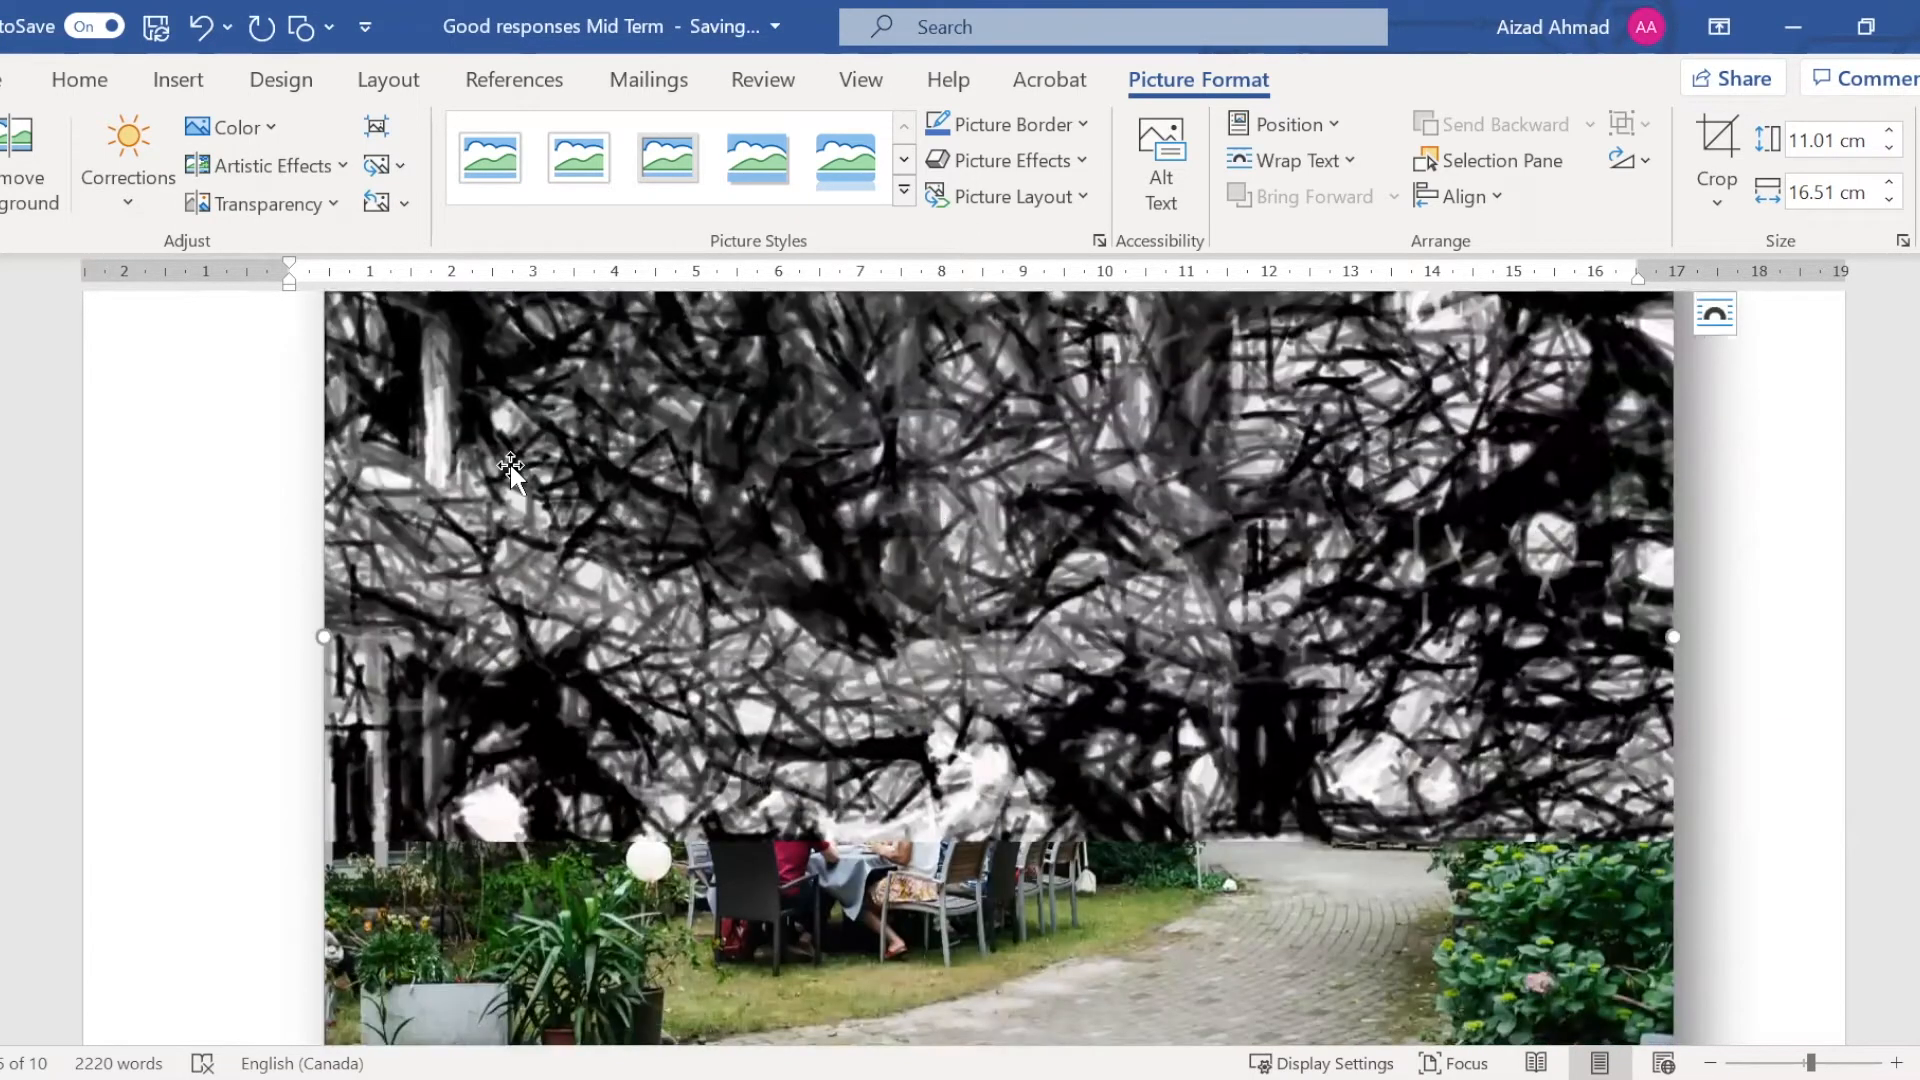
Try the coloured line-sketch artistic effect and the Paint Brush effect on the garden picture
{"action": "left_click", "coordinate": [320, 165]}
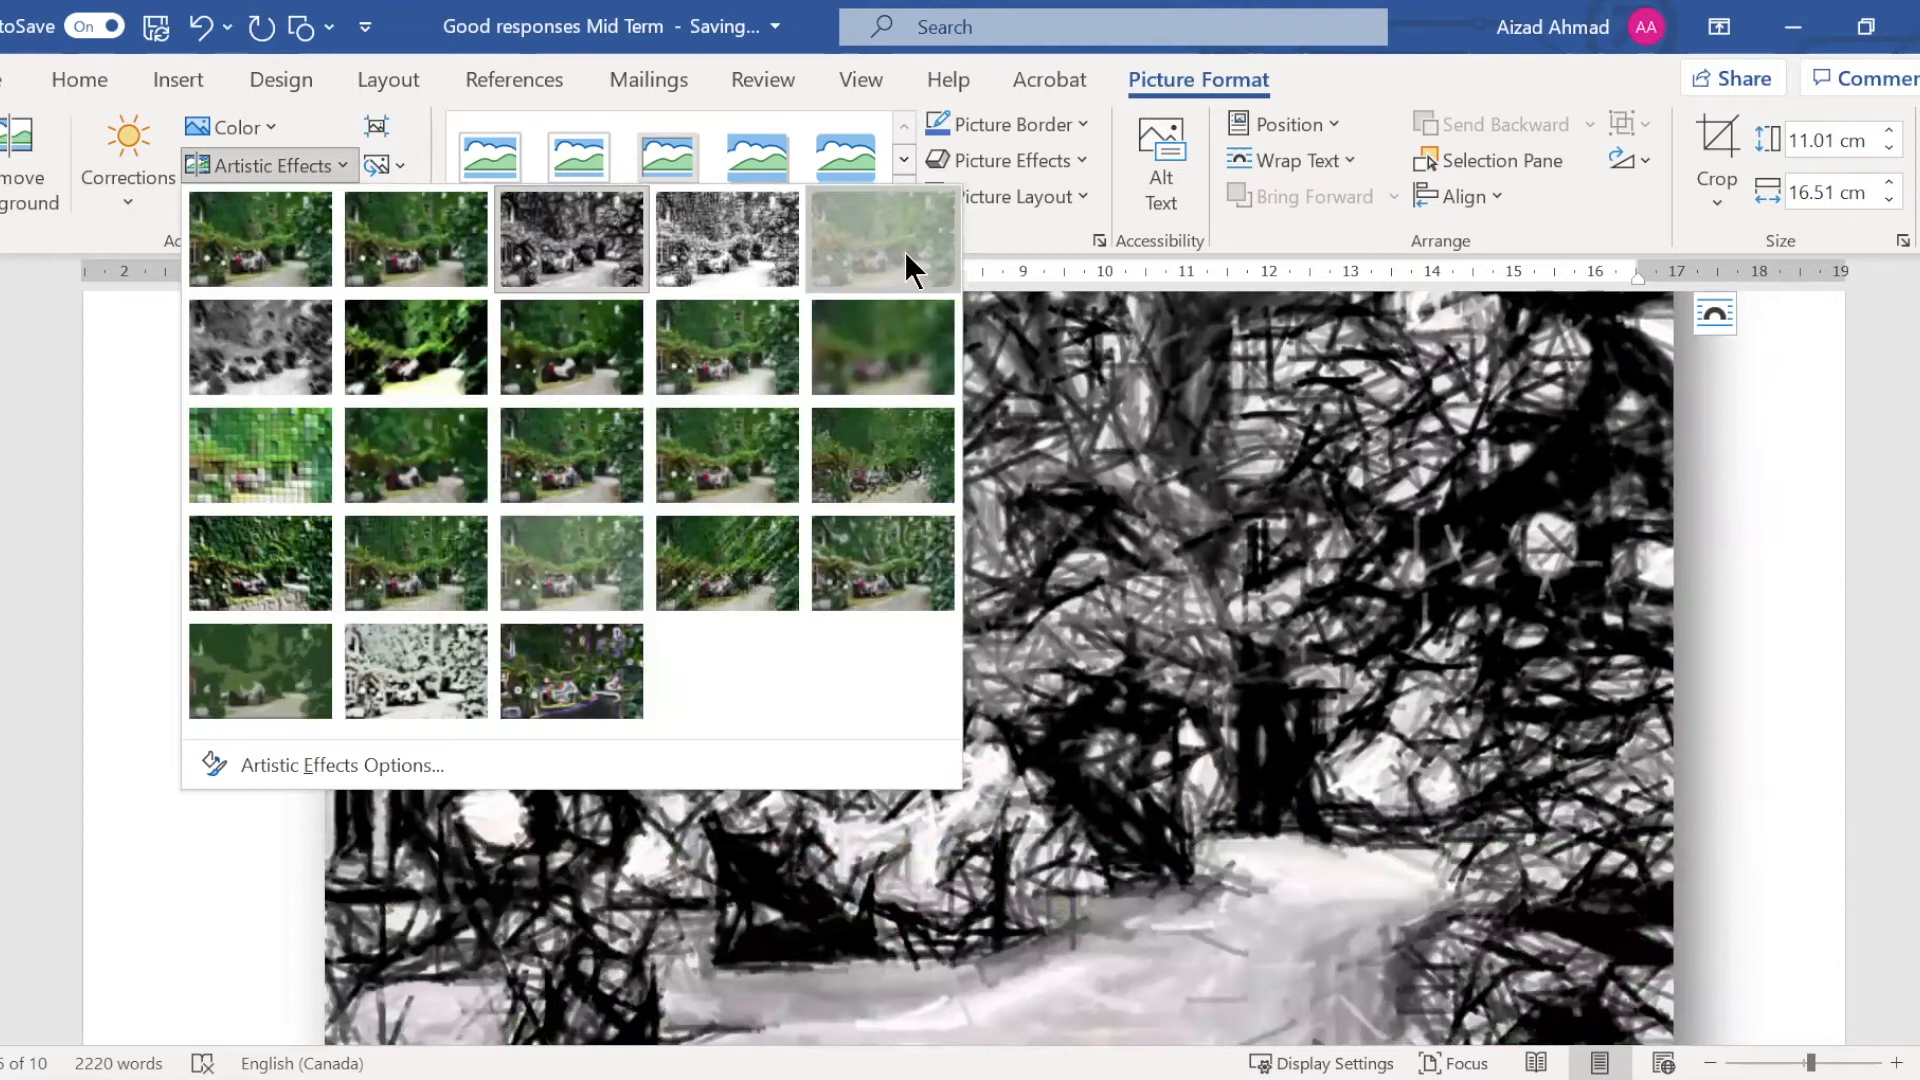
{"action": "left_click", "coordinate": [904, 250]}
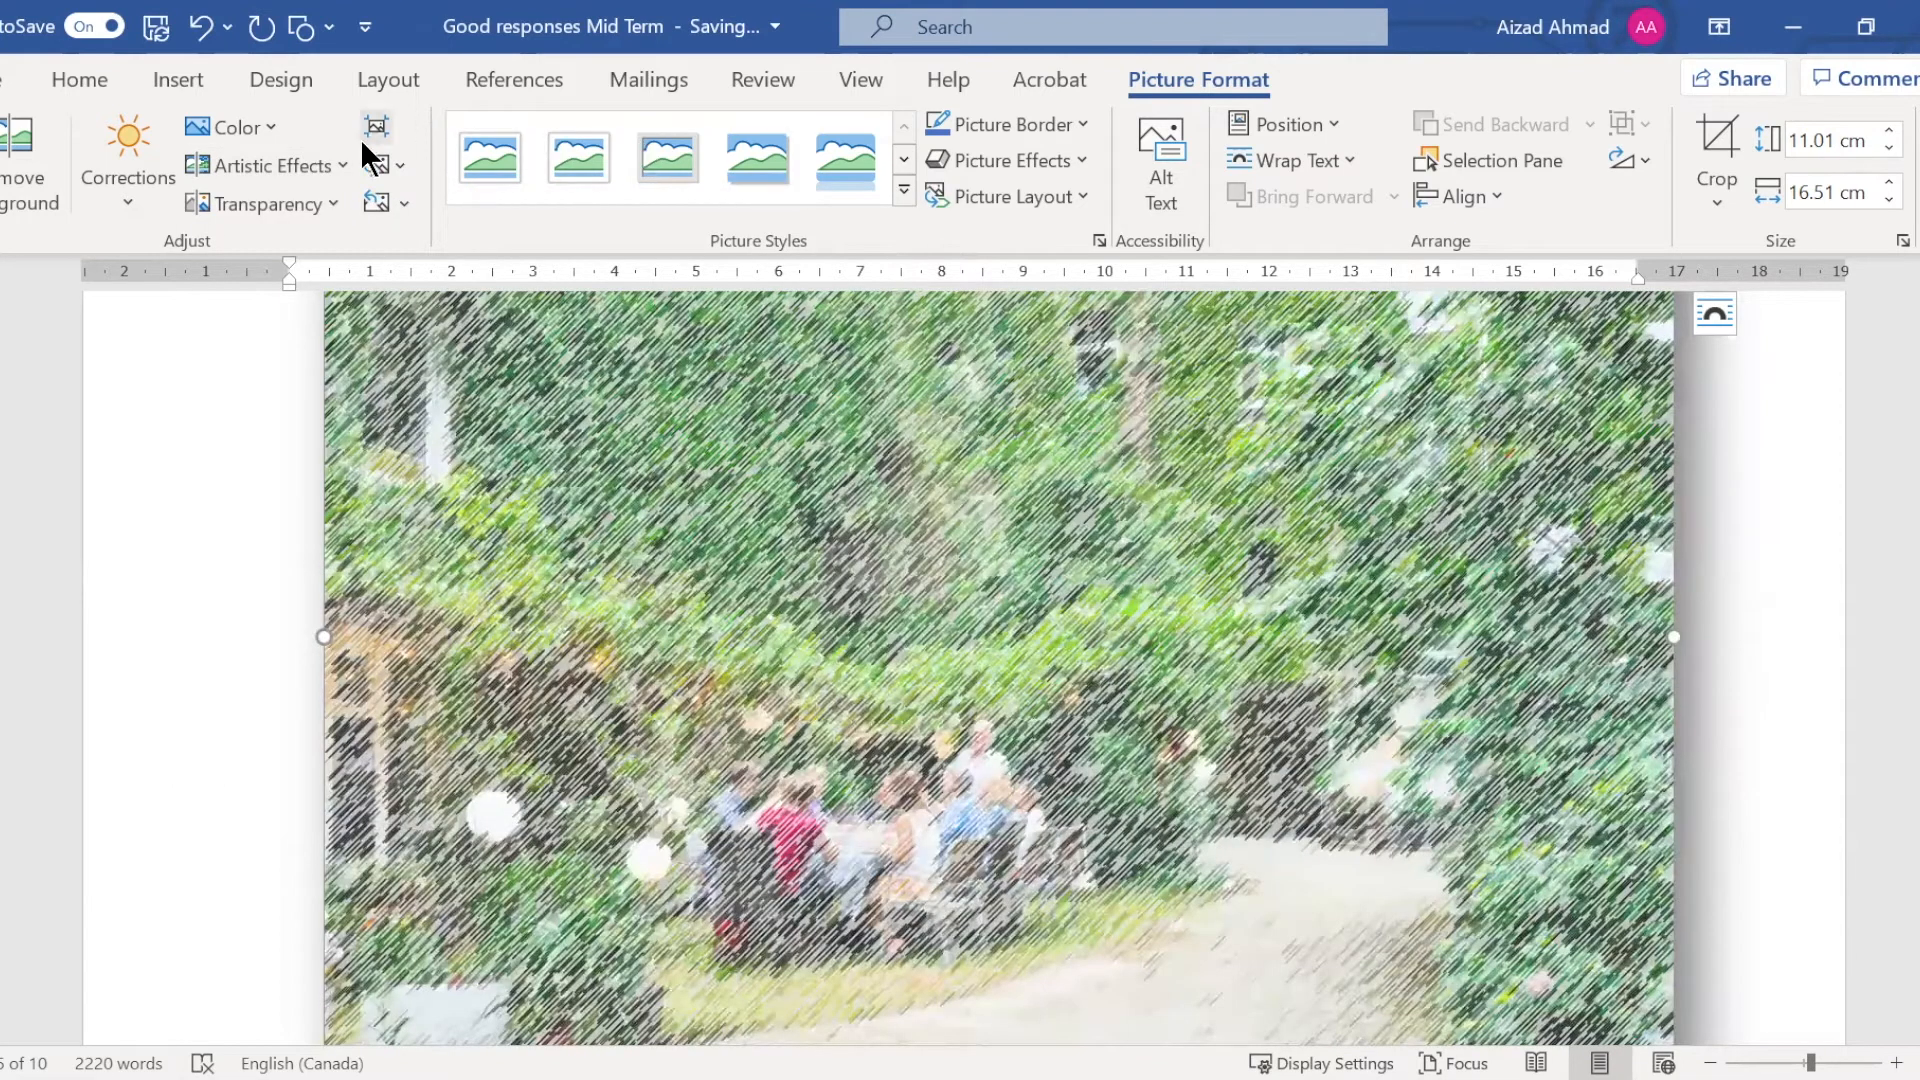
{"action": "left_click", "coordinate": [350, 166]}
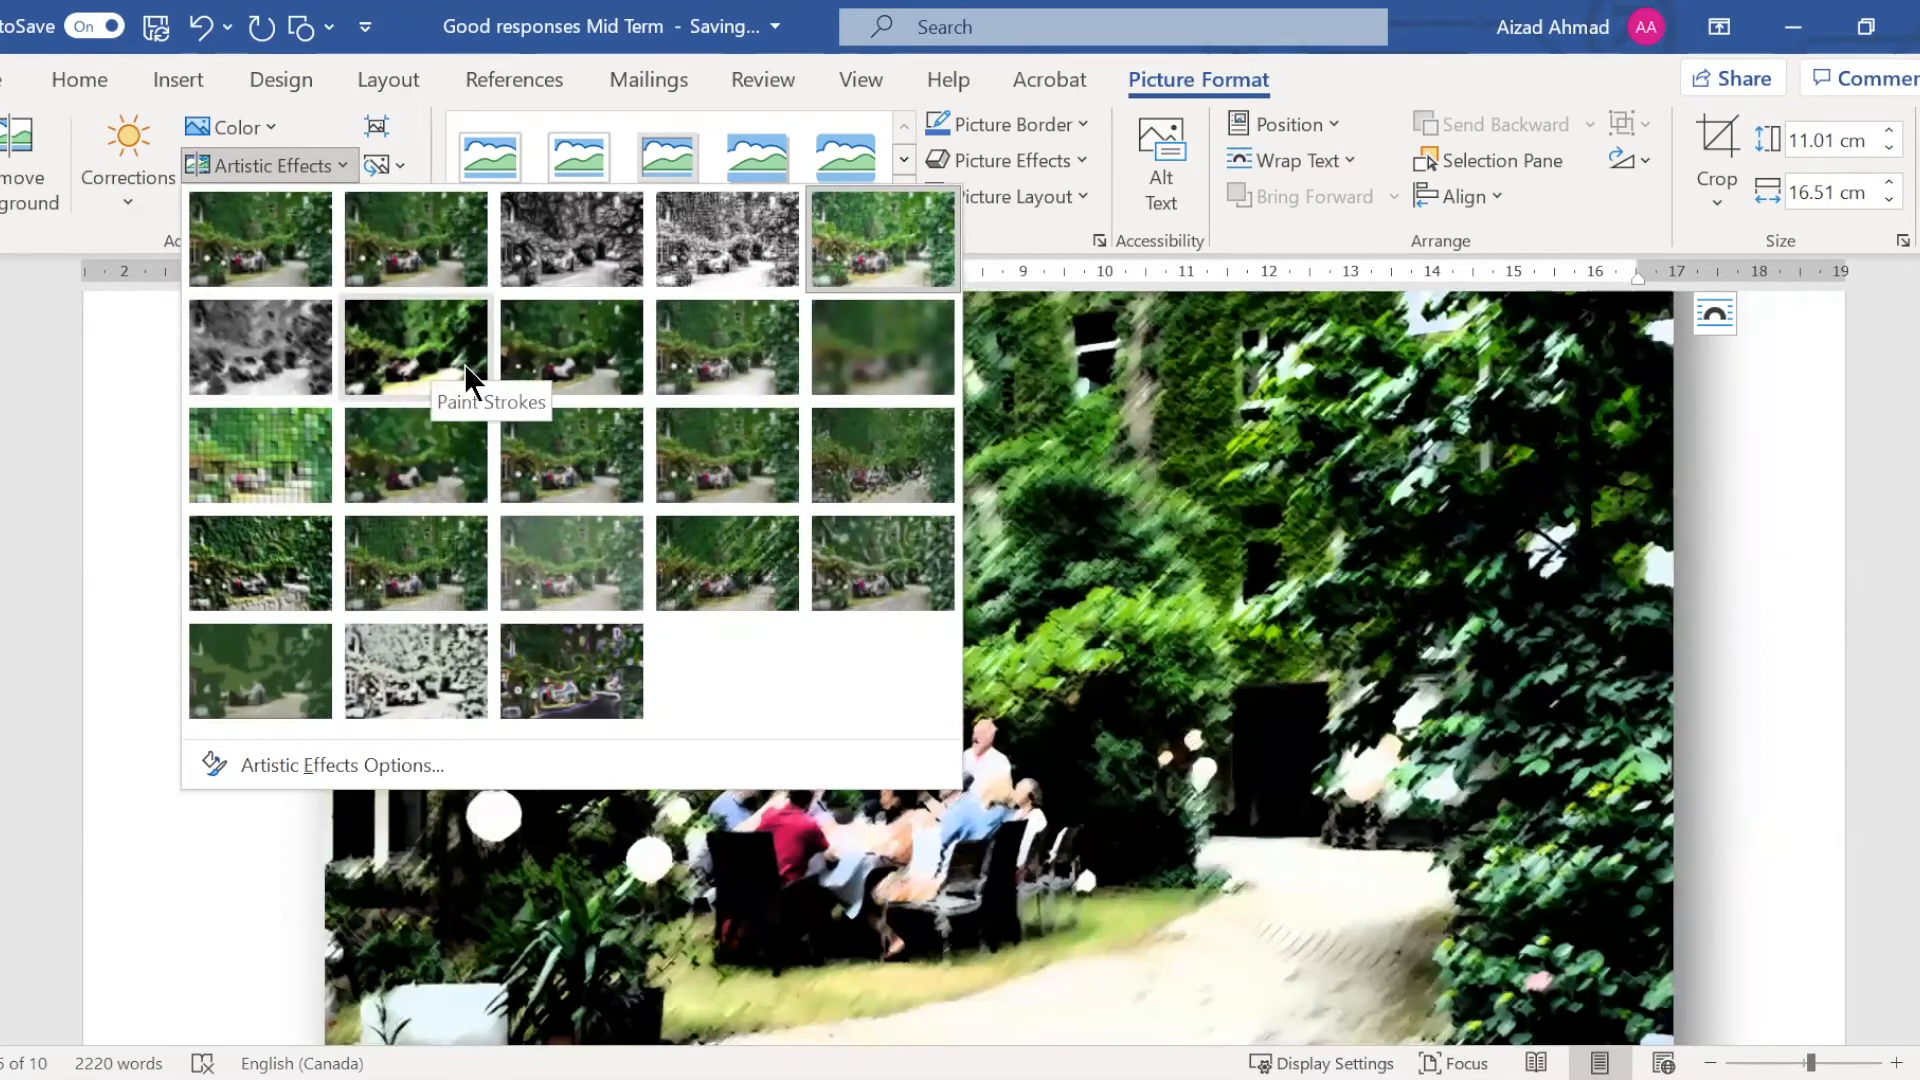
{"action": "left_click", "coordinate": [593, 337]}
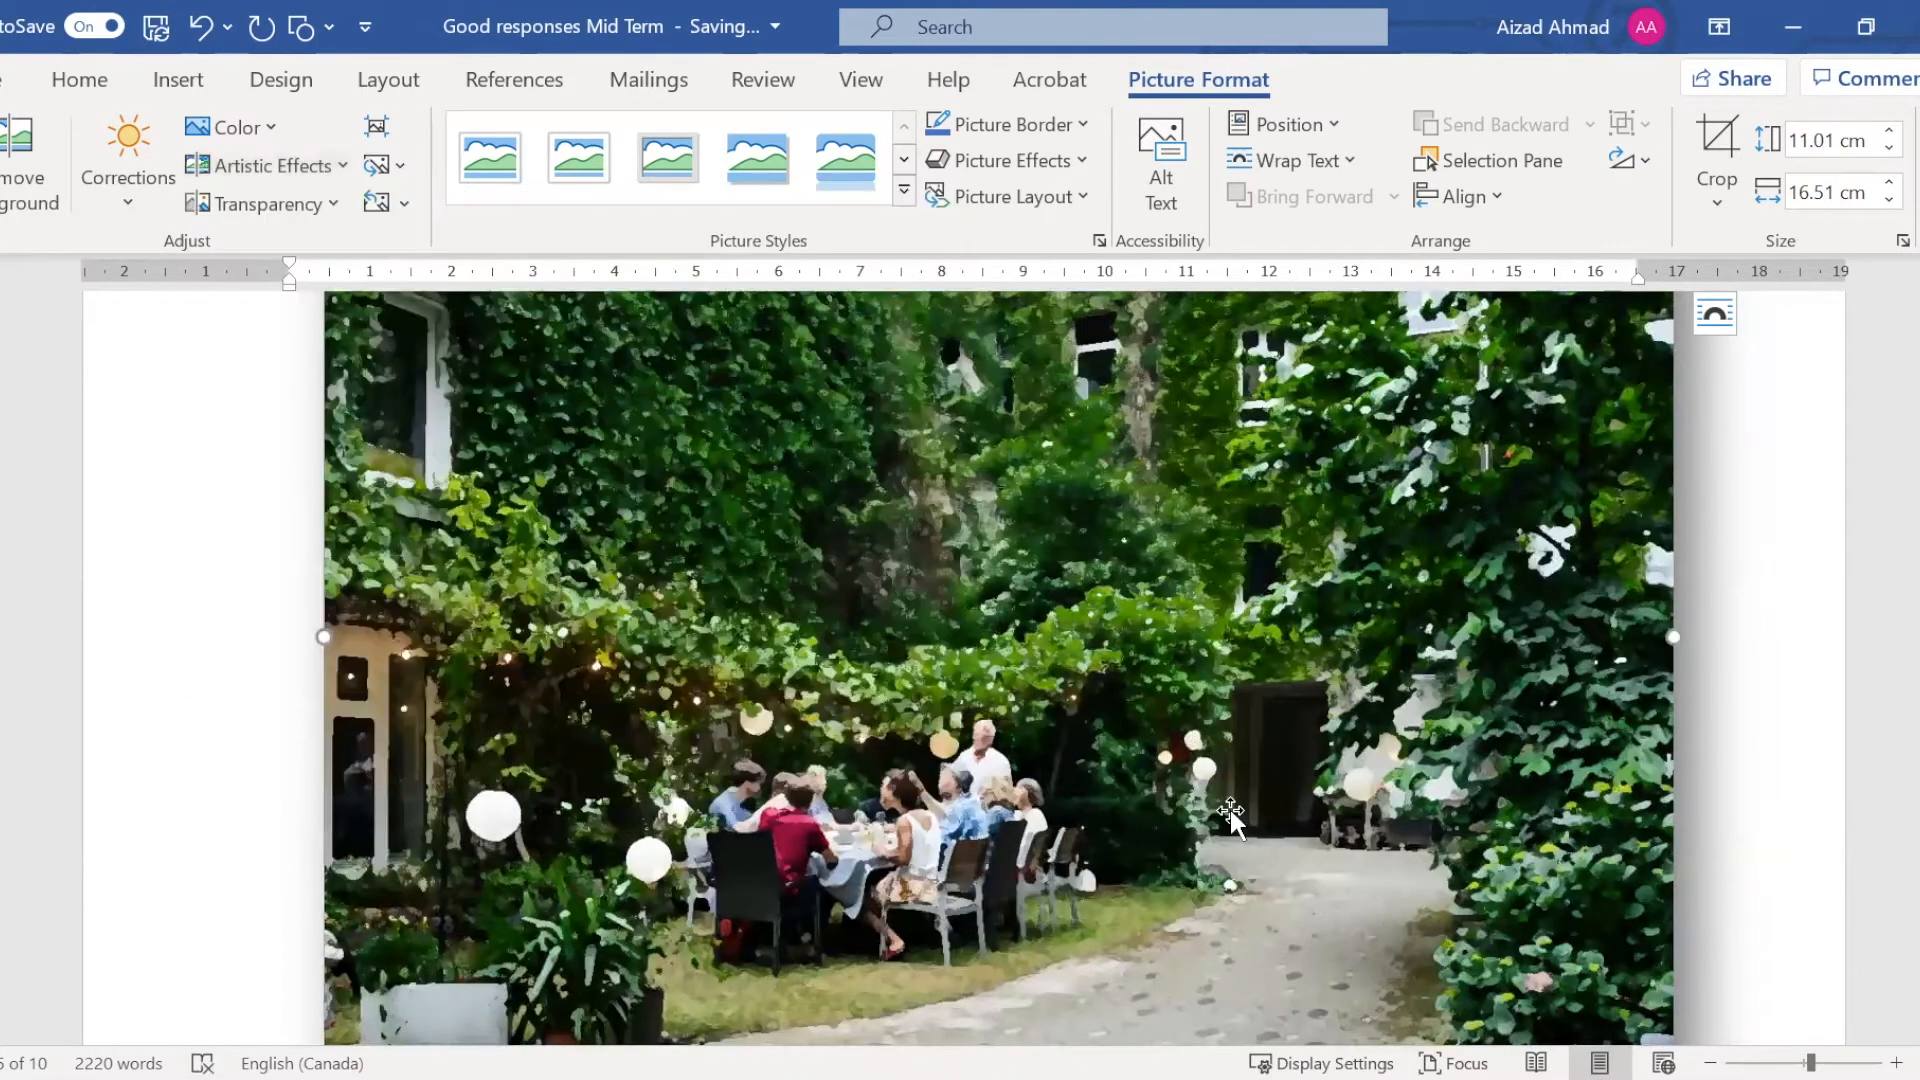
{"action": "scroll", "coordinate": [1230, 810], "scroll_direction": "down", "scroll_amount": 1}
{"action": "scroll", "coordinate": [1230, 809], "scroll_direction": "up", "scroll_amount": 2}
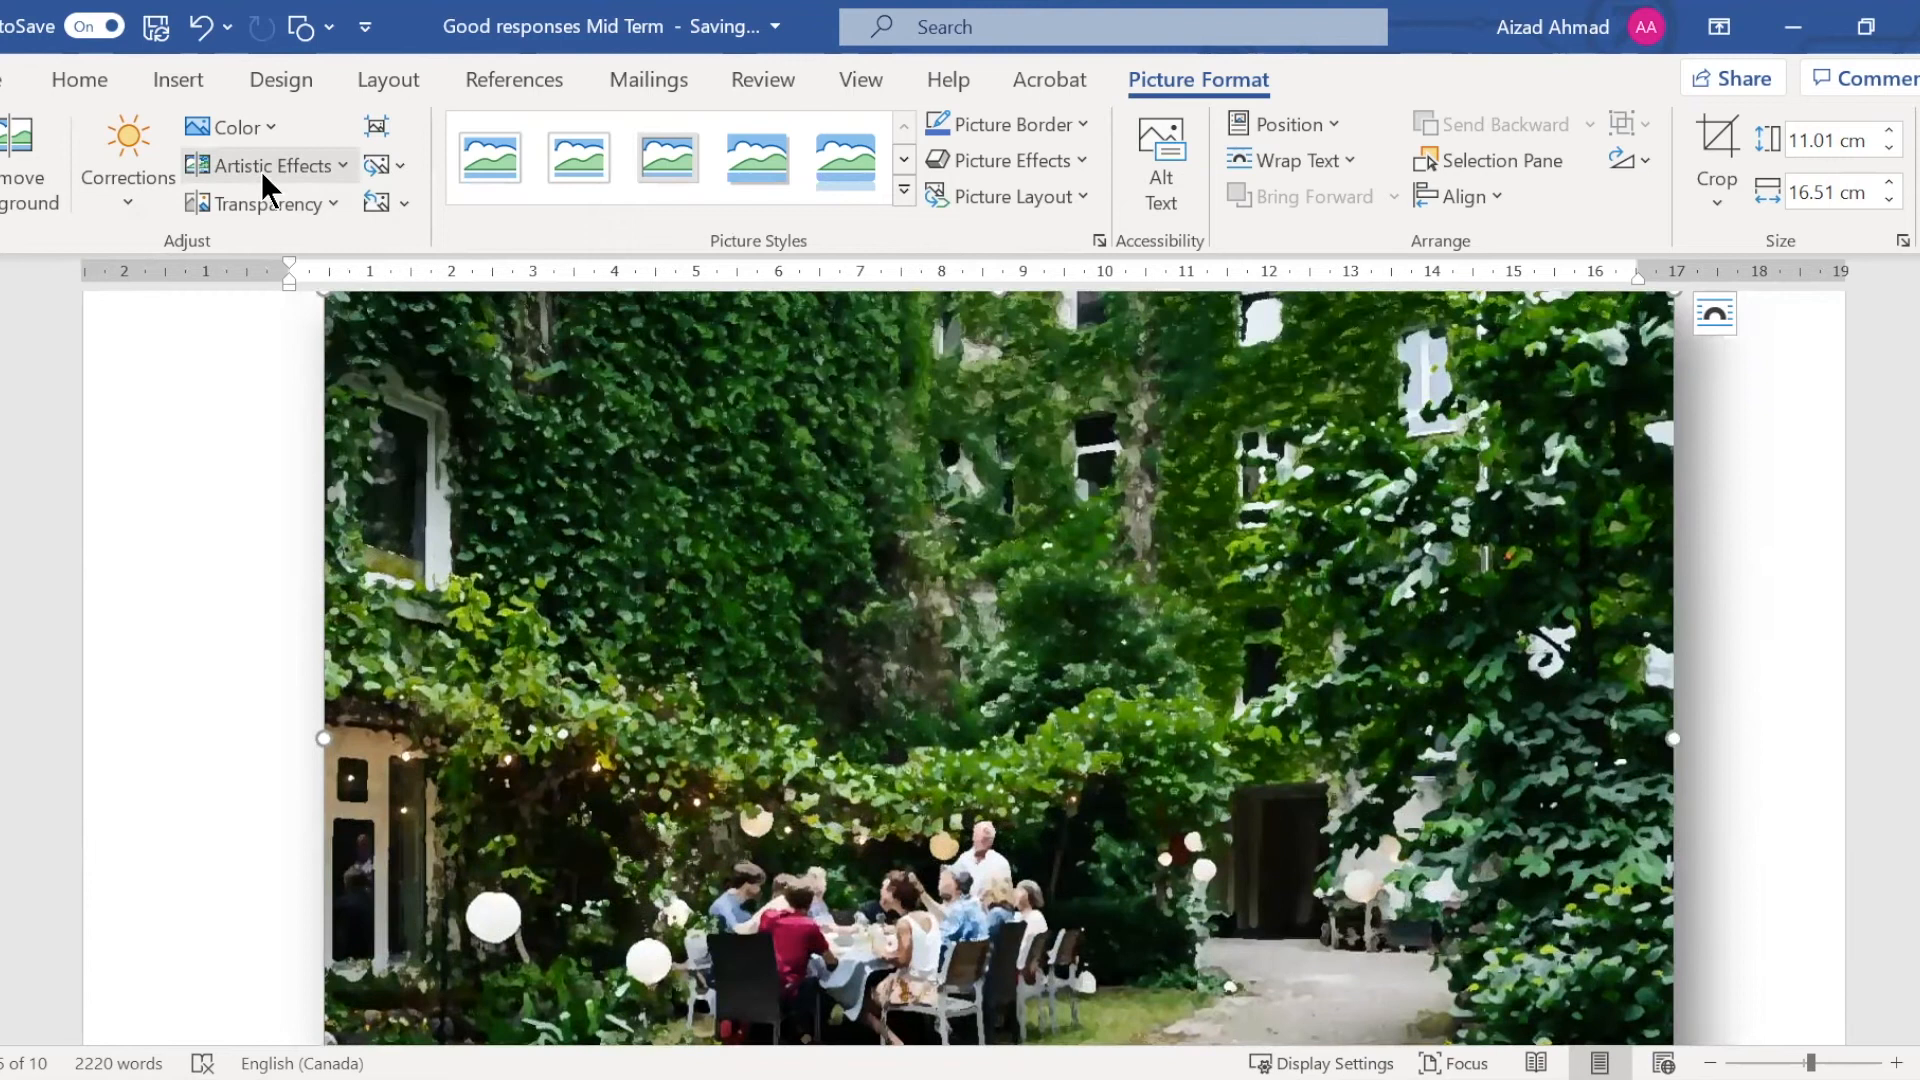
Try the Plastic Wrap artistic effect on the garden picture
{"action": "left_click", "coordinate": [261, 171]}
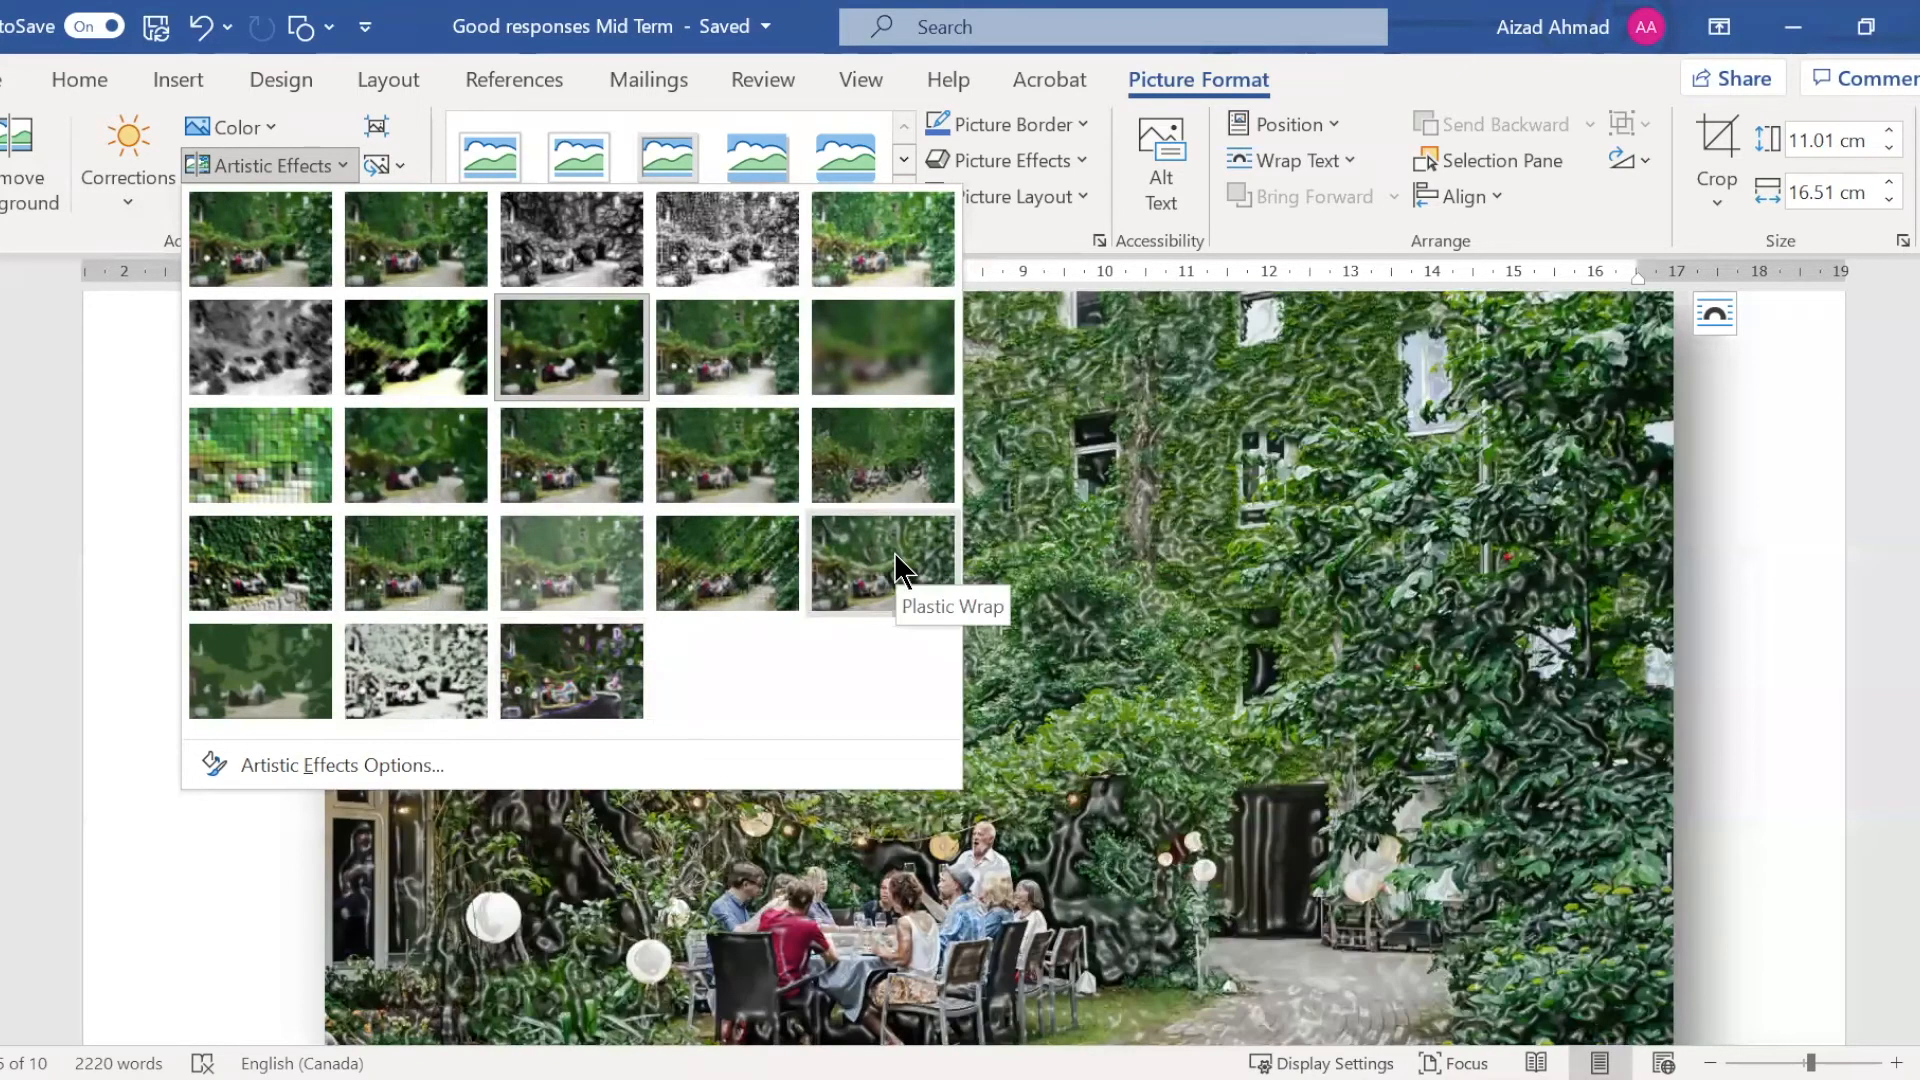
{"action": "left_click", "coordinate": [650, 575]}
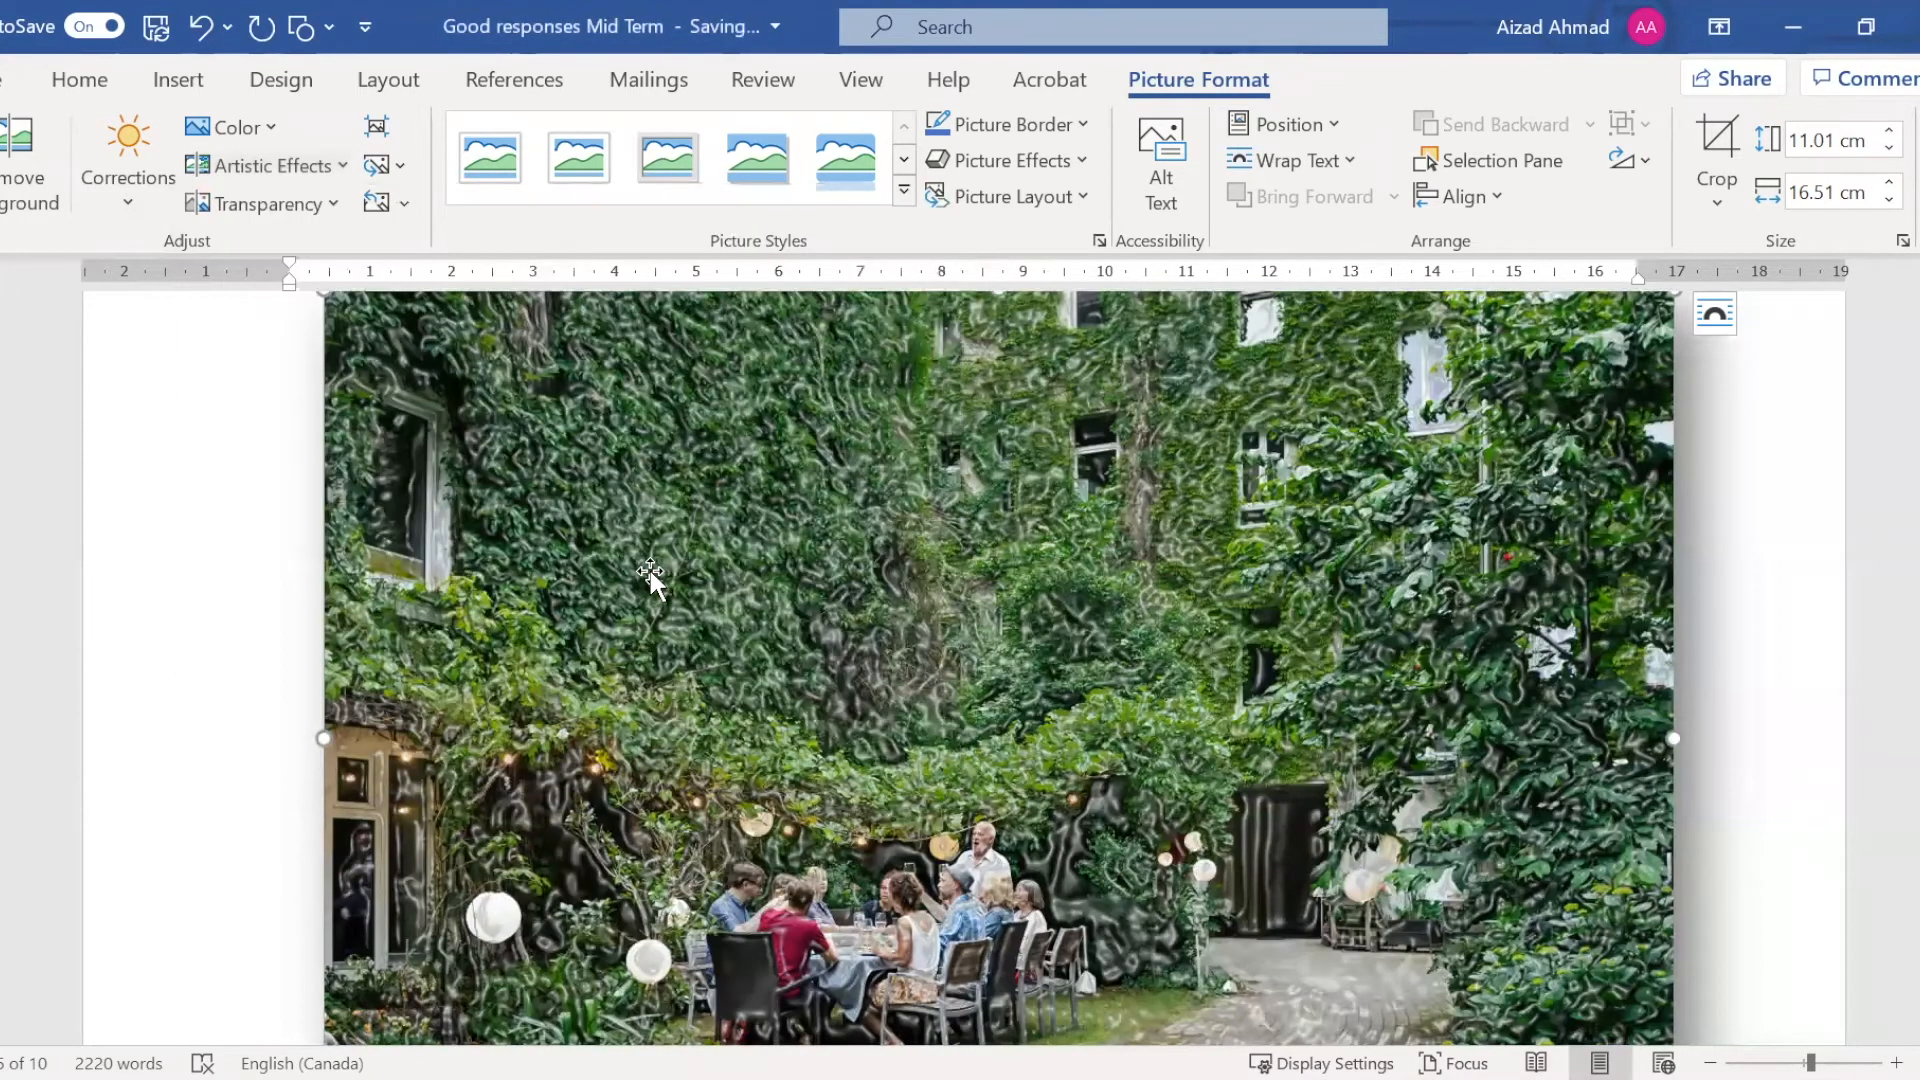
{"action": "scroll", "coordinate": [650, 575], "scroll_direction": "down", "scroll_amount": 1}
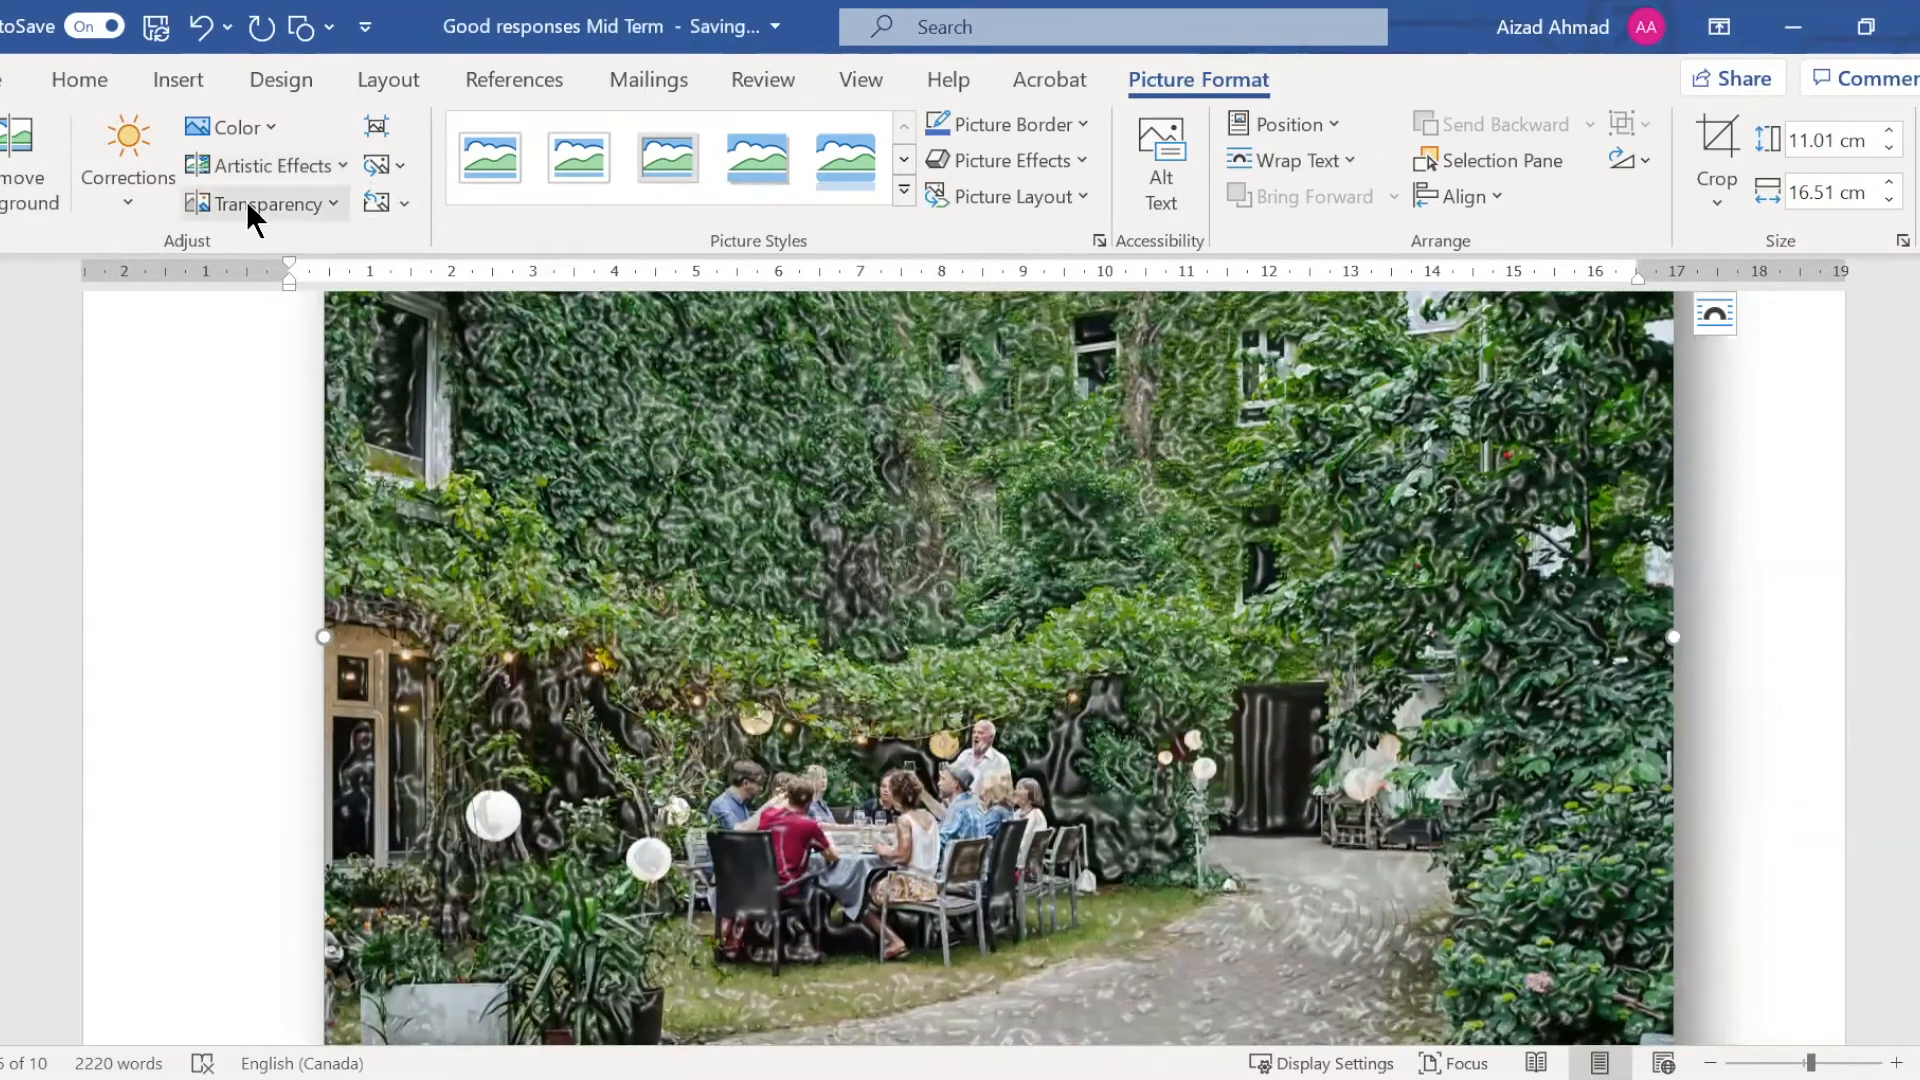
Remove the artistic effect from the garden picture
{"action": "left_click", "coordinate": [226, 268]}
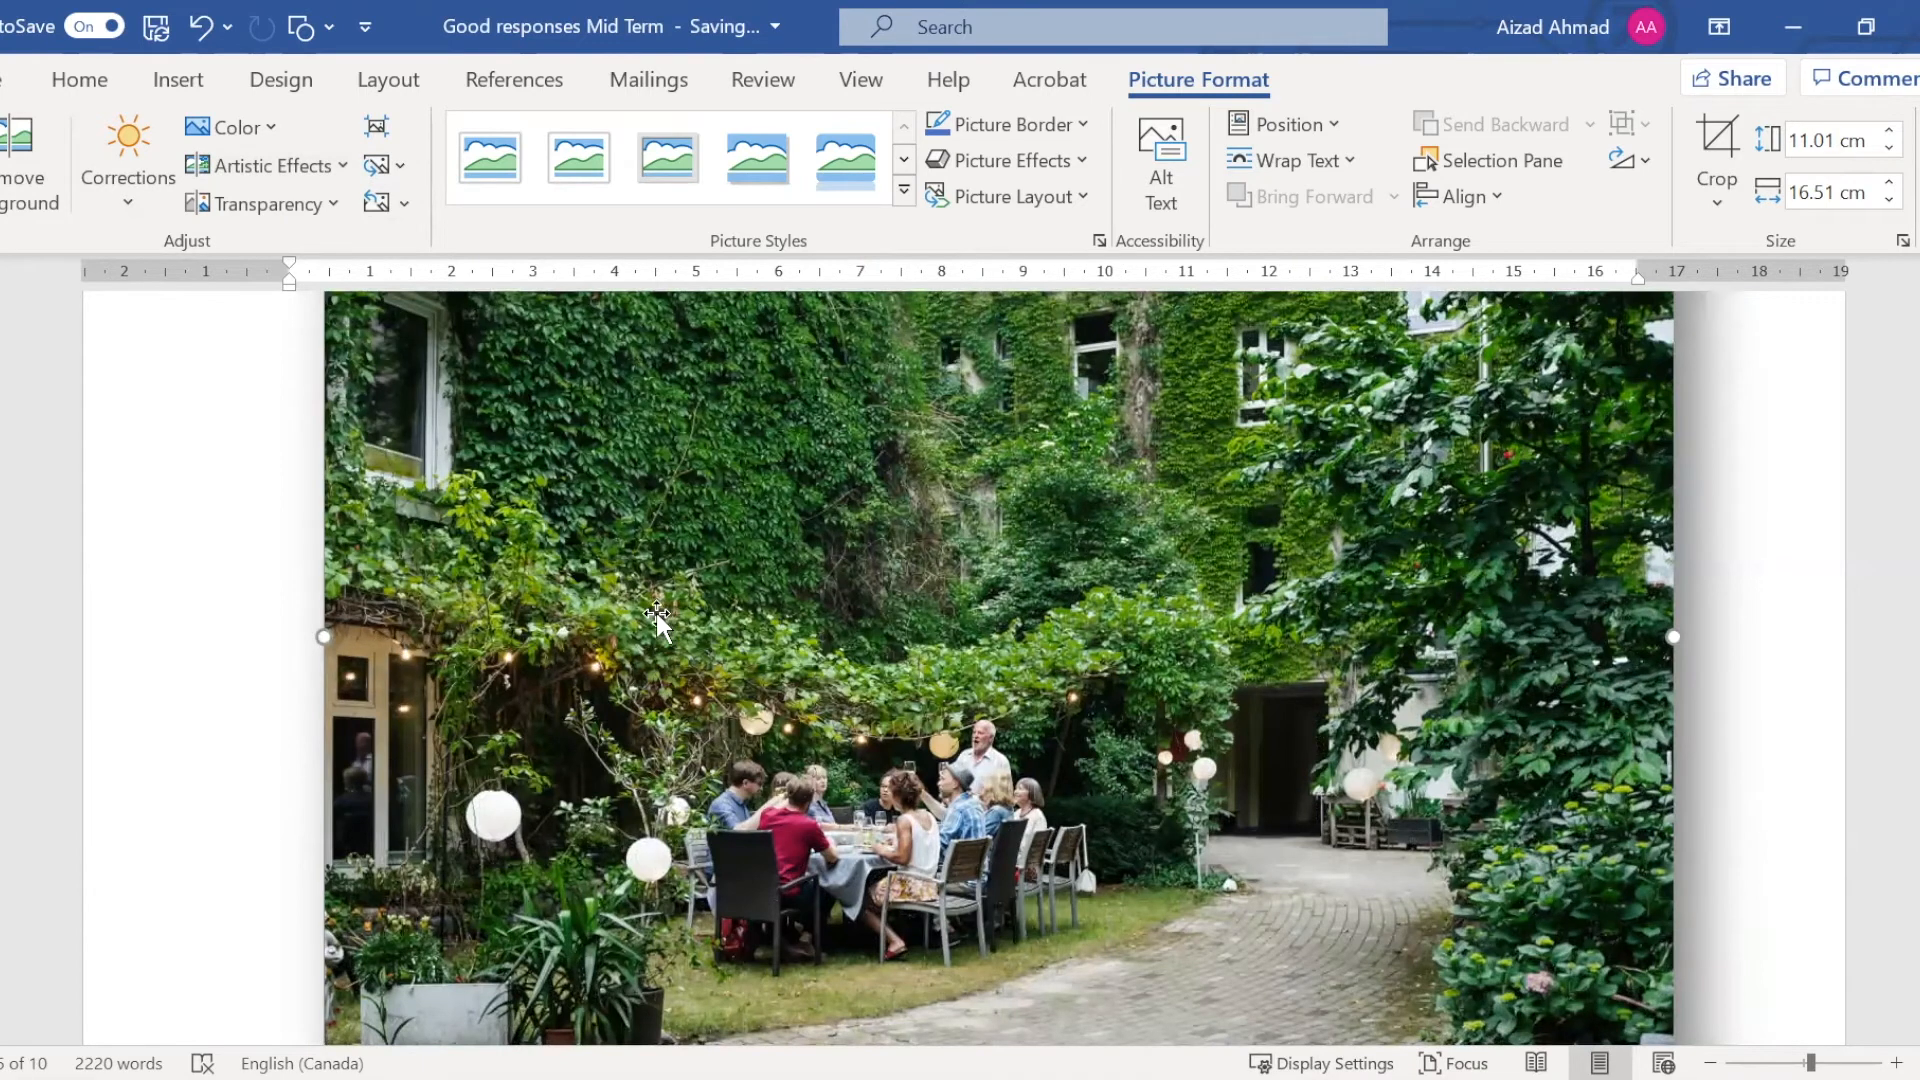
{"action": "scroll", "coordinate": [657, 620], "scroll_direction": "down", "scroll_amount": 1}
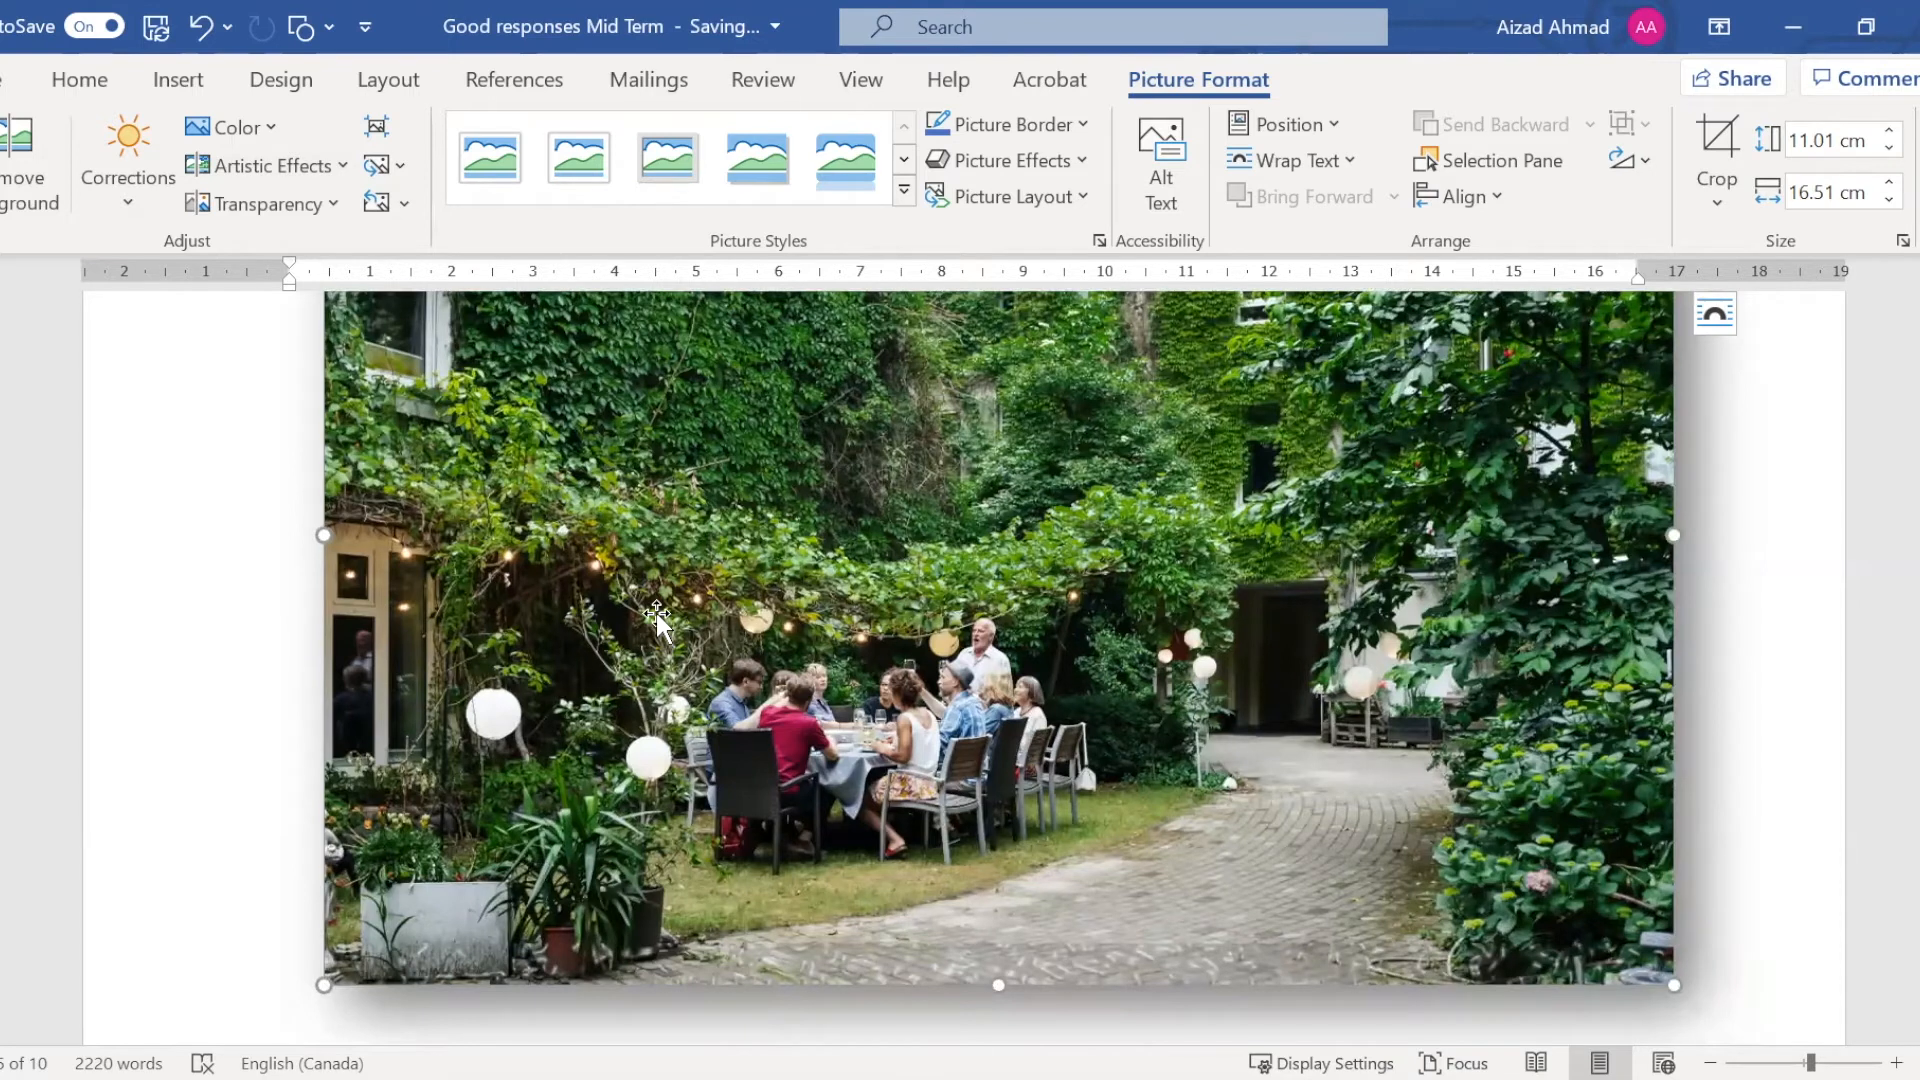
{"action": "scroll", "coordinate": [487, 855], "scroll_direction": "down", "scroll_amount": 1}
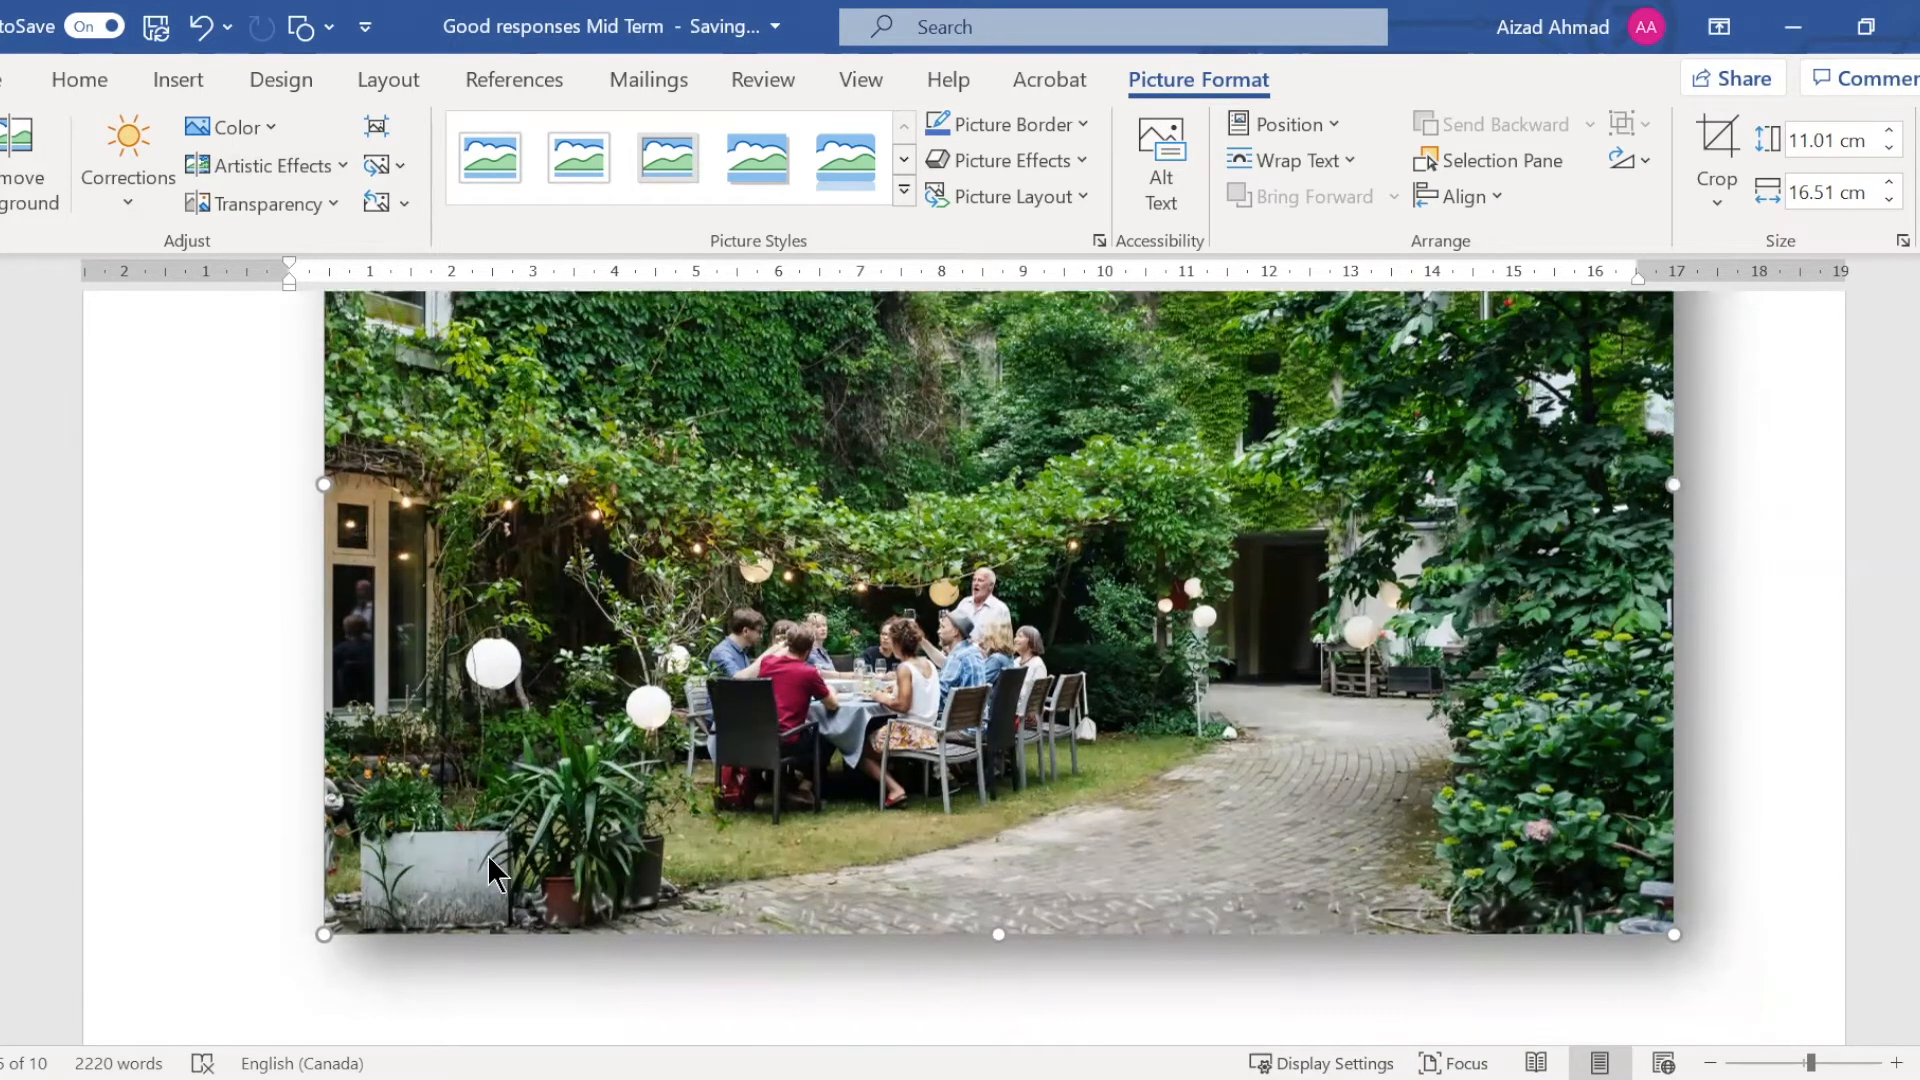
Add an empty line between the garden picture and the paragraph below it
{"action": "scroll", "coordinate": [426, 824], "scroll_direction": "down", "scroll_amount": 1}
{"action": "left_click_drag", "start_coordinate": [1831, 752], "coordinate": [1775, 761]}
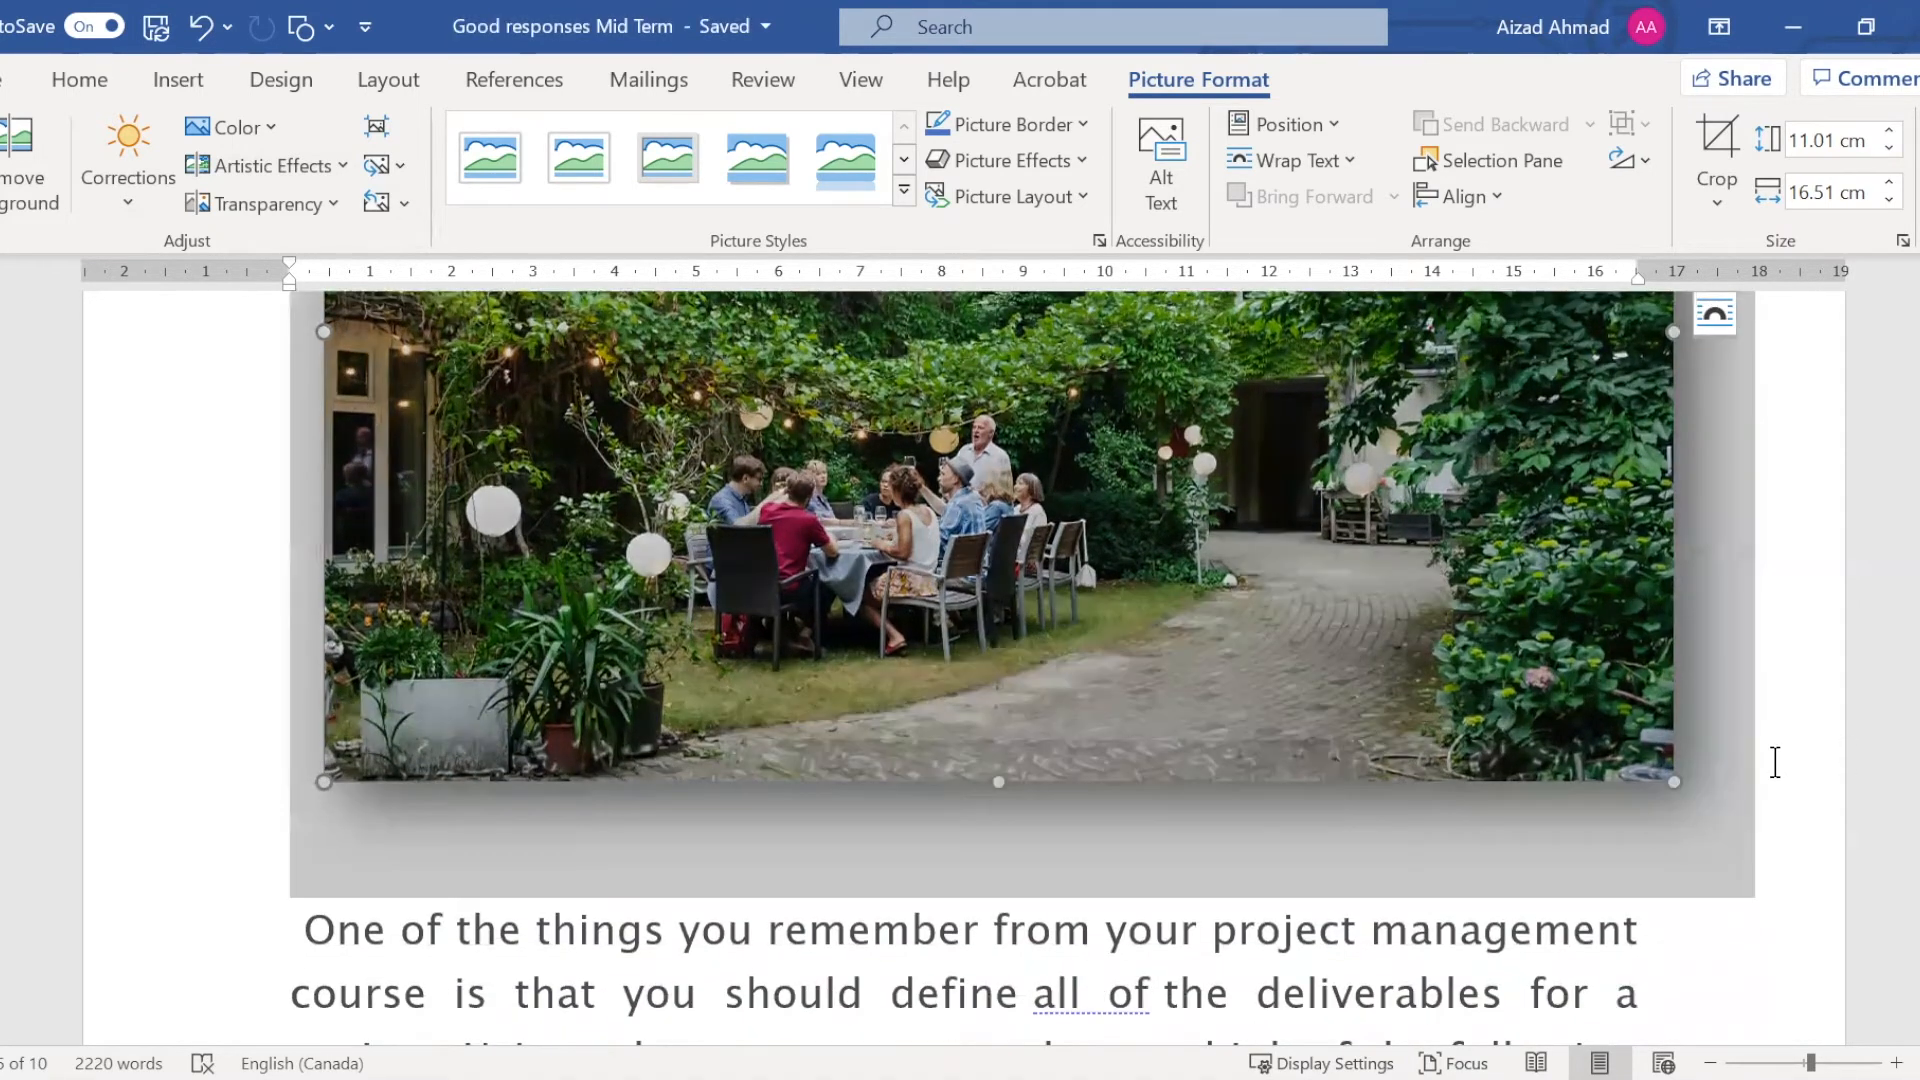
{"action": "left_click", "coordinate": [1774, 760]}
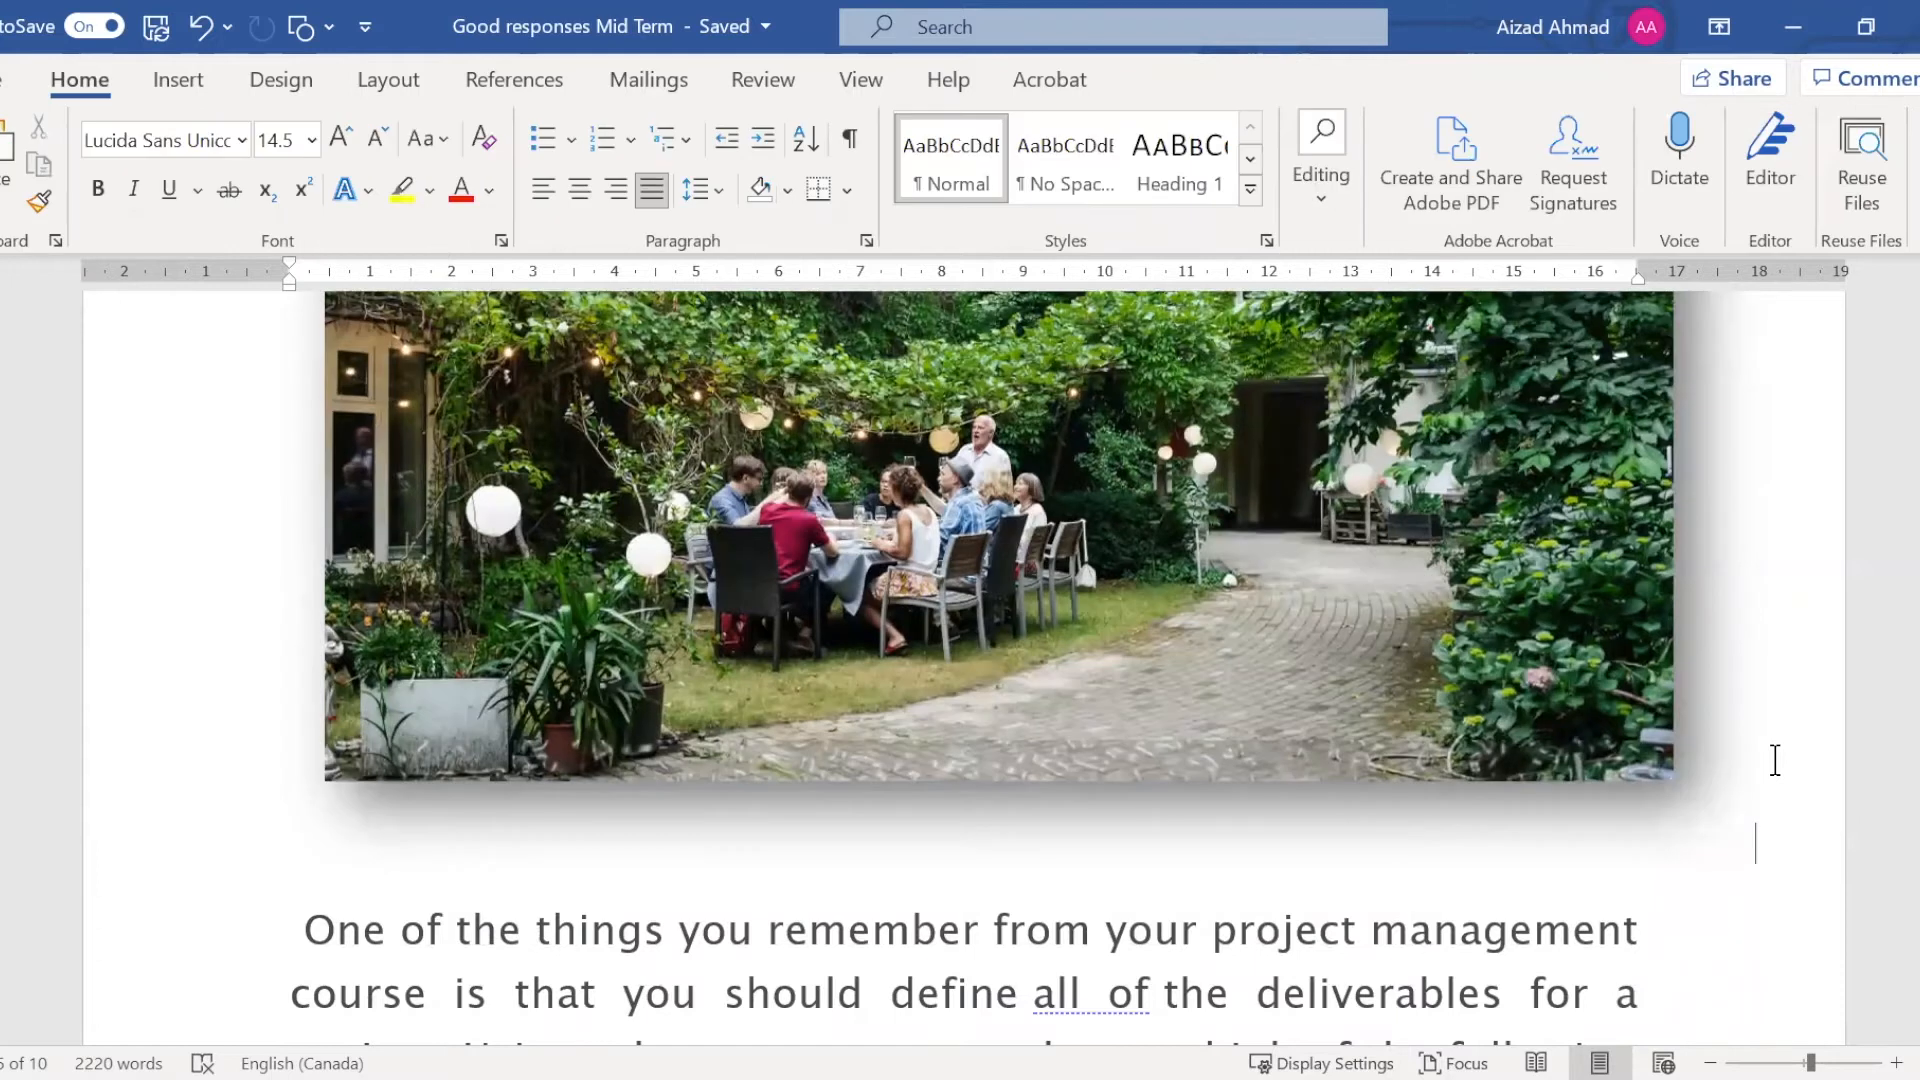
{"action": "key", "text": "Return"}
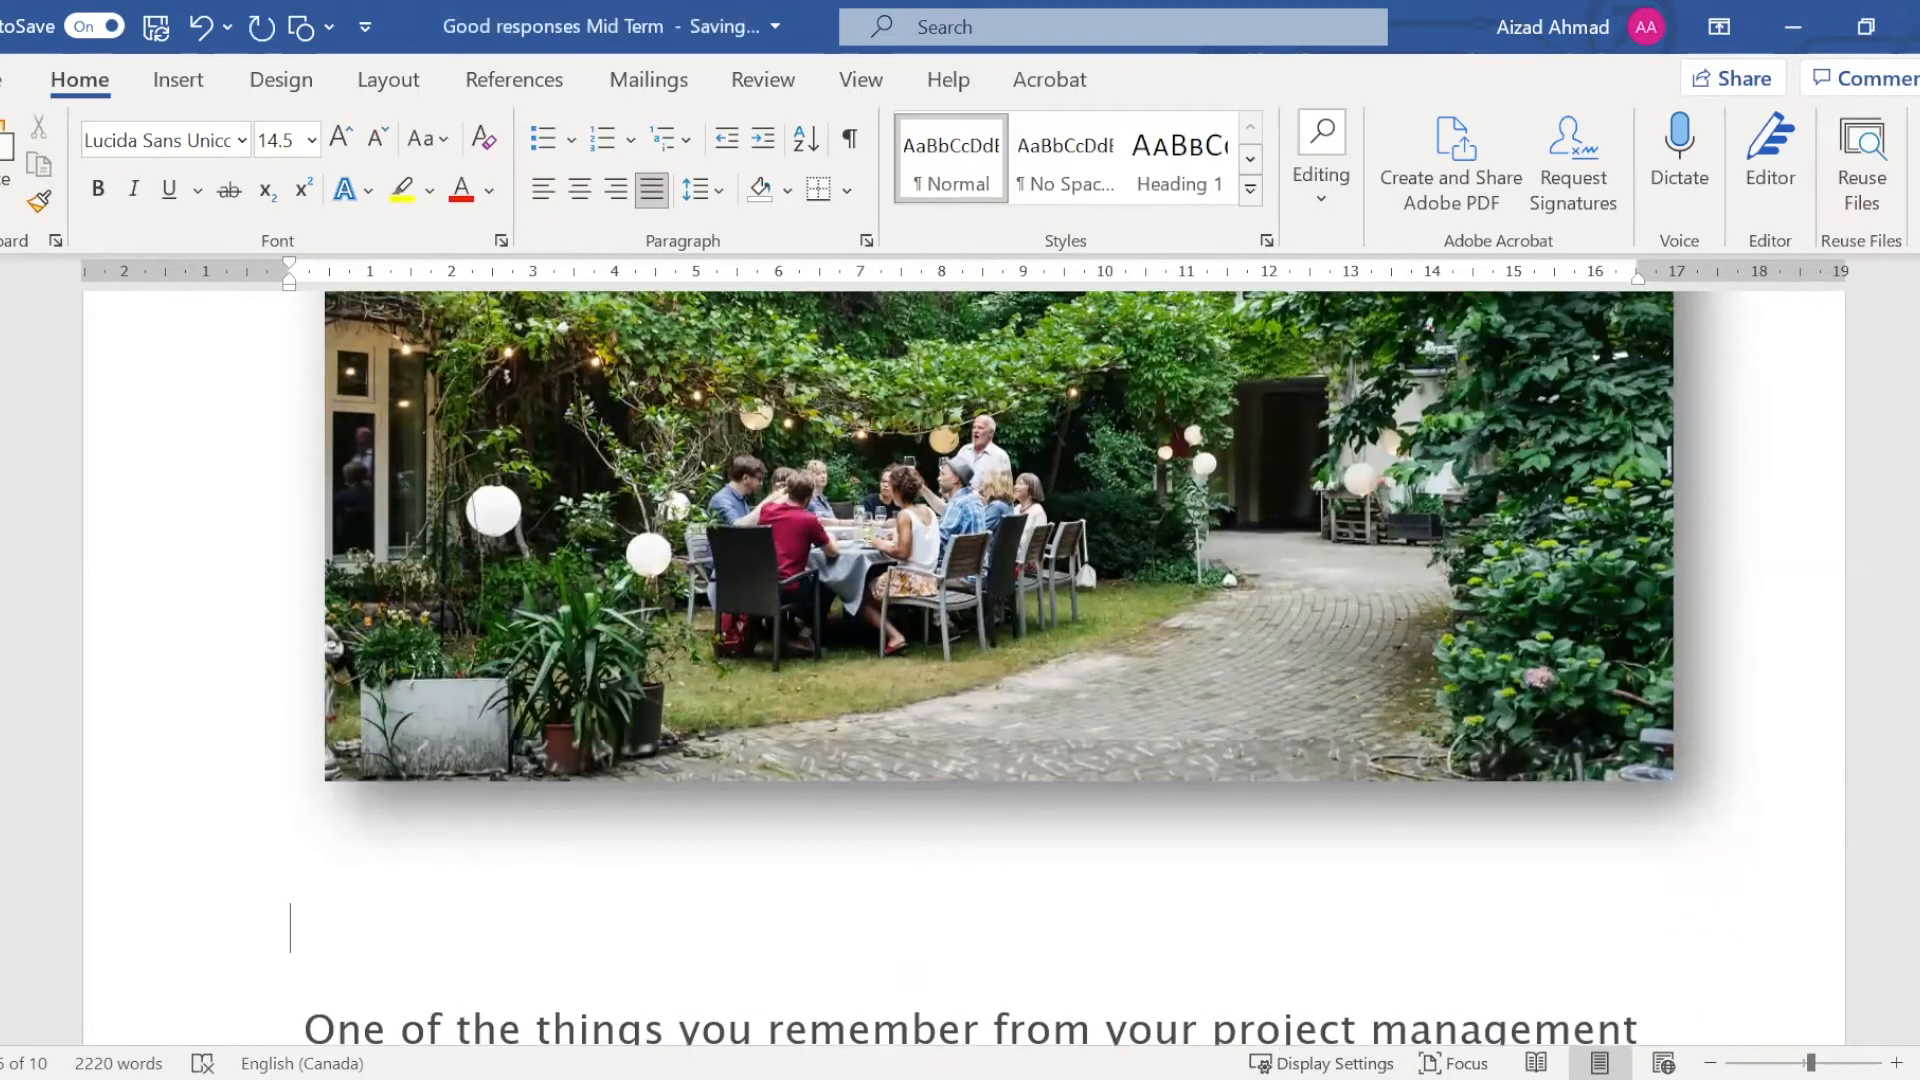
Apply the blue outlined text effect with a hard shadow to the Flowers bullet
{"action": "scroll", "coordinate": [1504, 716], "scroll_direction": "down", "scroll_amount": 4}
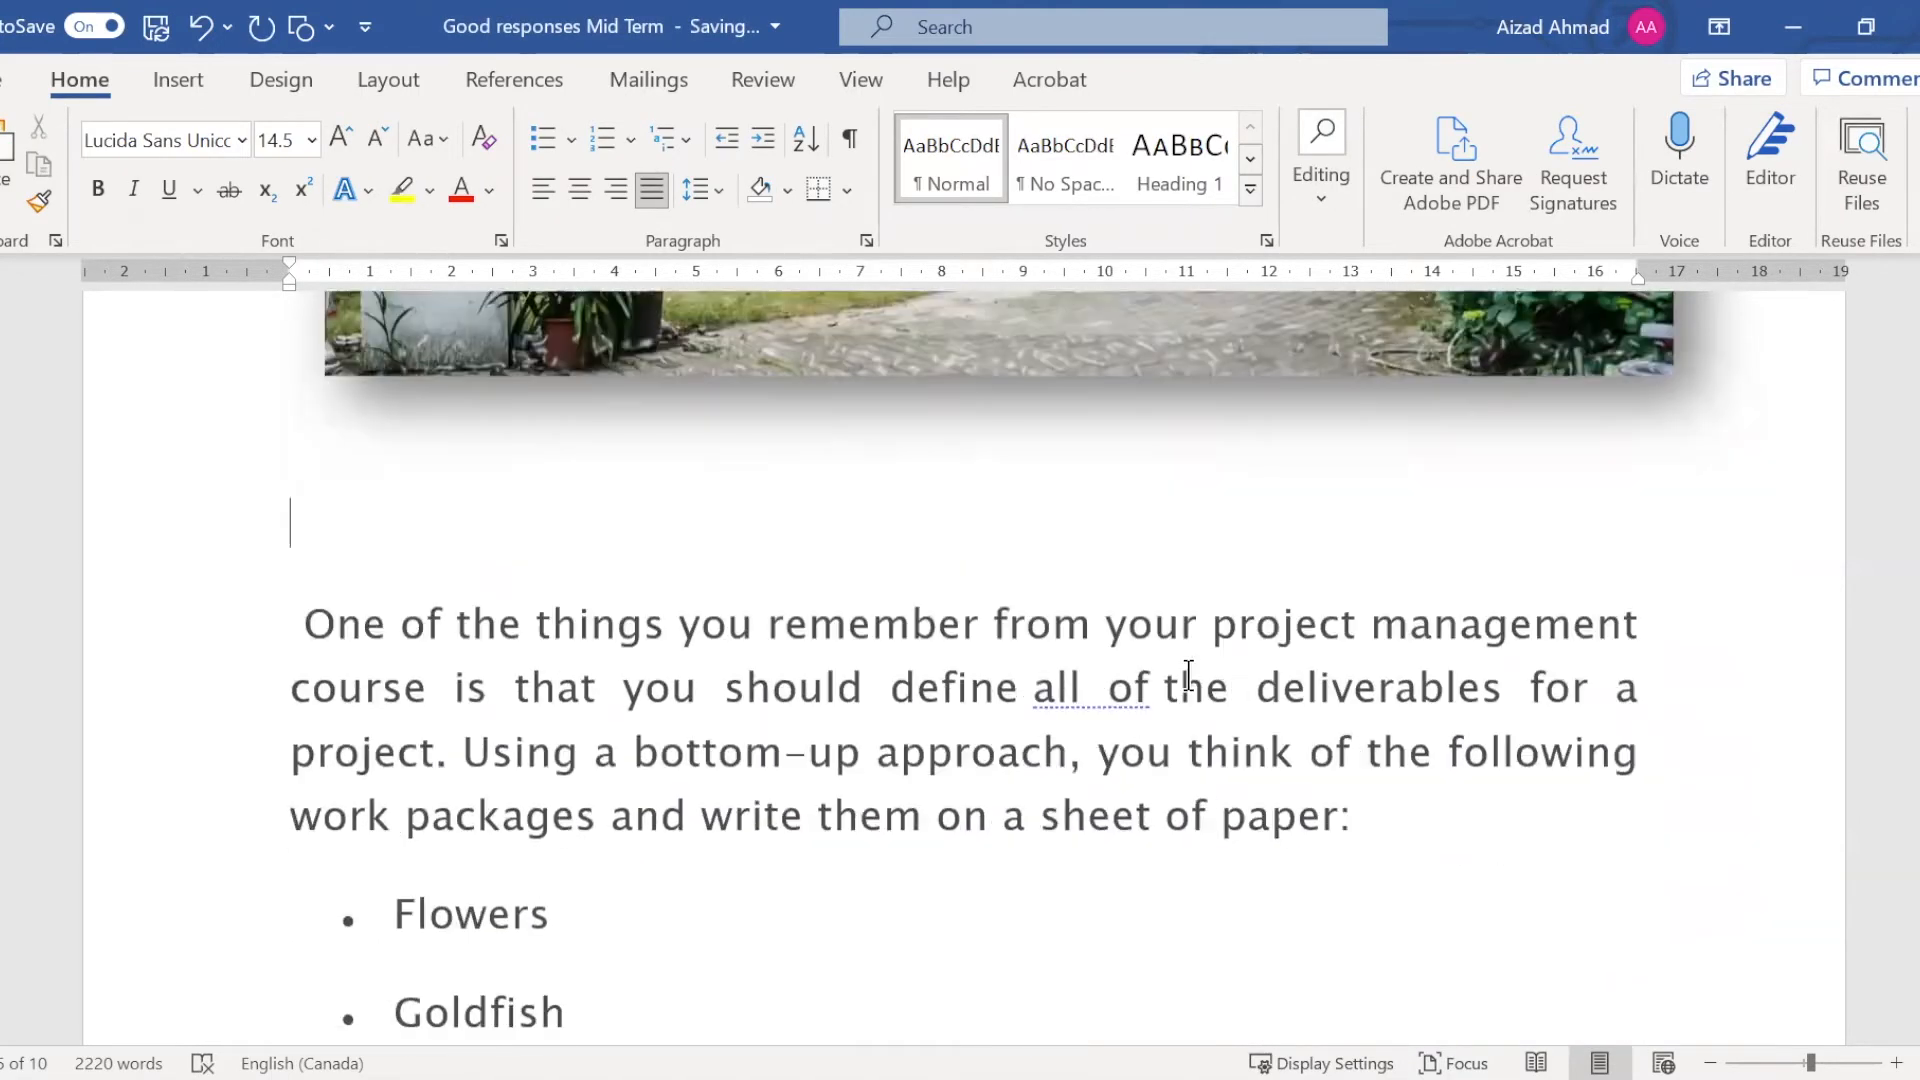
{"action": "scroll", "coordinate": [591, 677], "scroll_direction": "down", "scroll_amount": 3}
{"action": "left_click", "coordinate": [406, 600]}
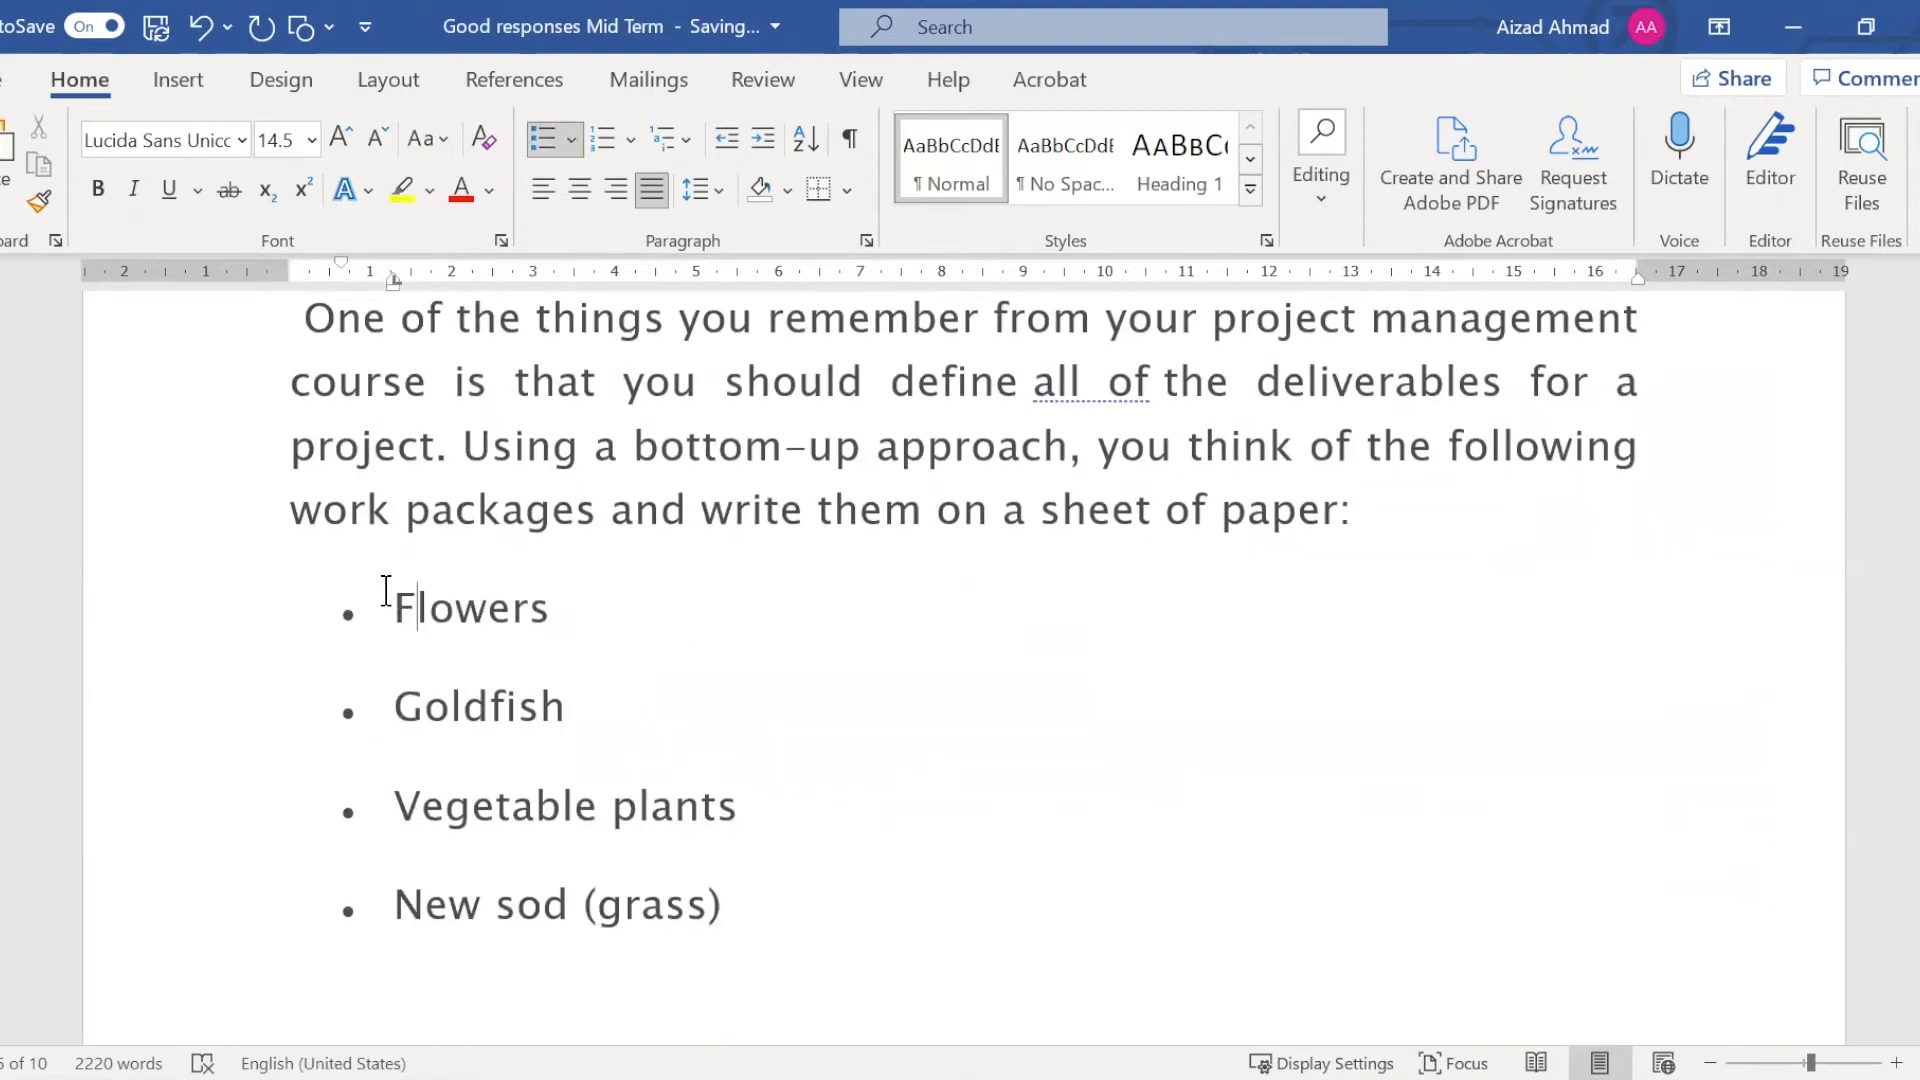
{"action": "left_click_drag", "start_coordinate": [386, 590], "coordinate": [896, 583]}
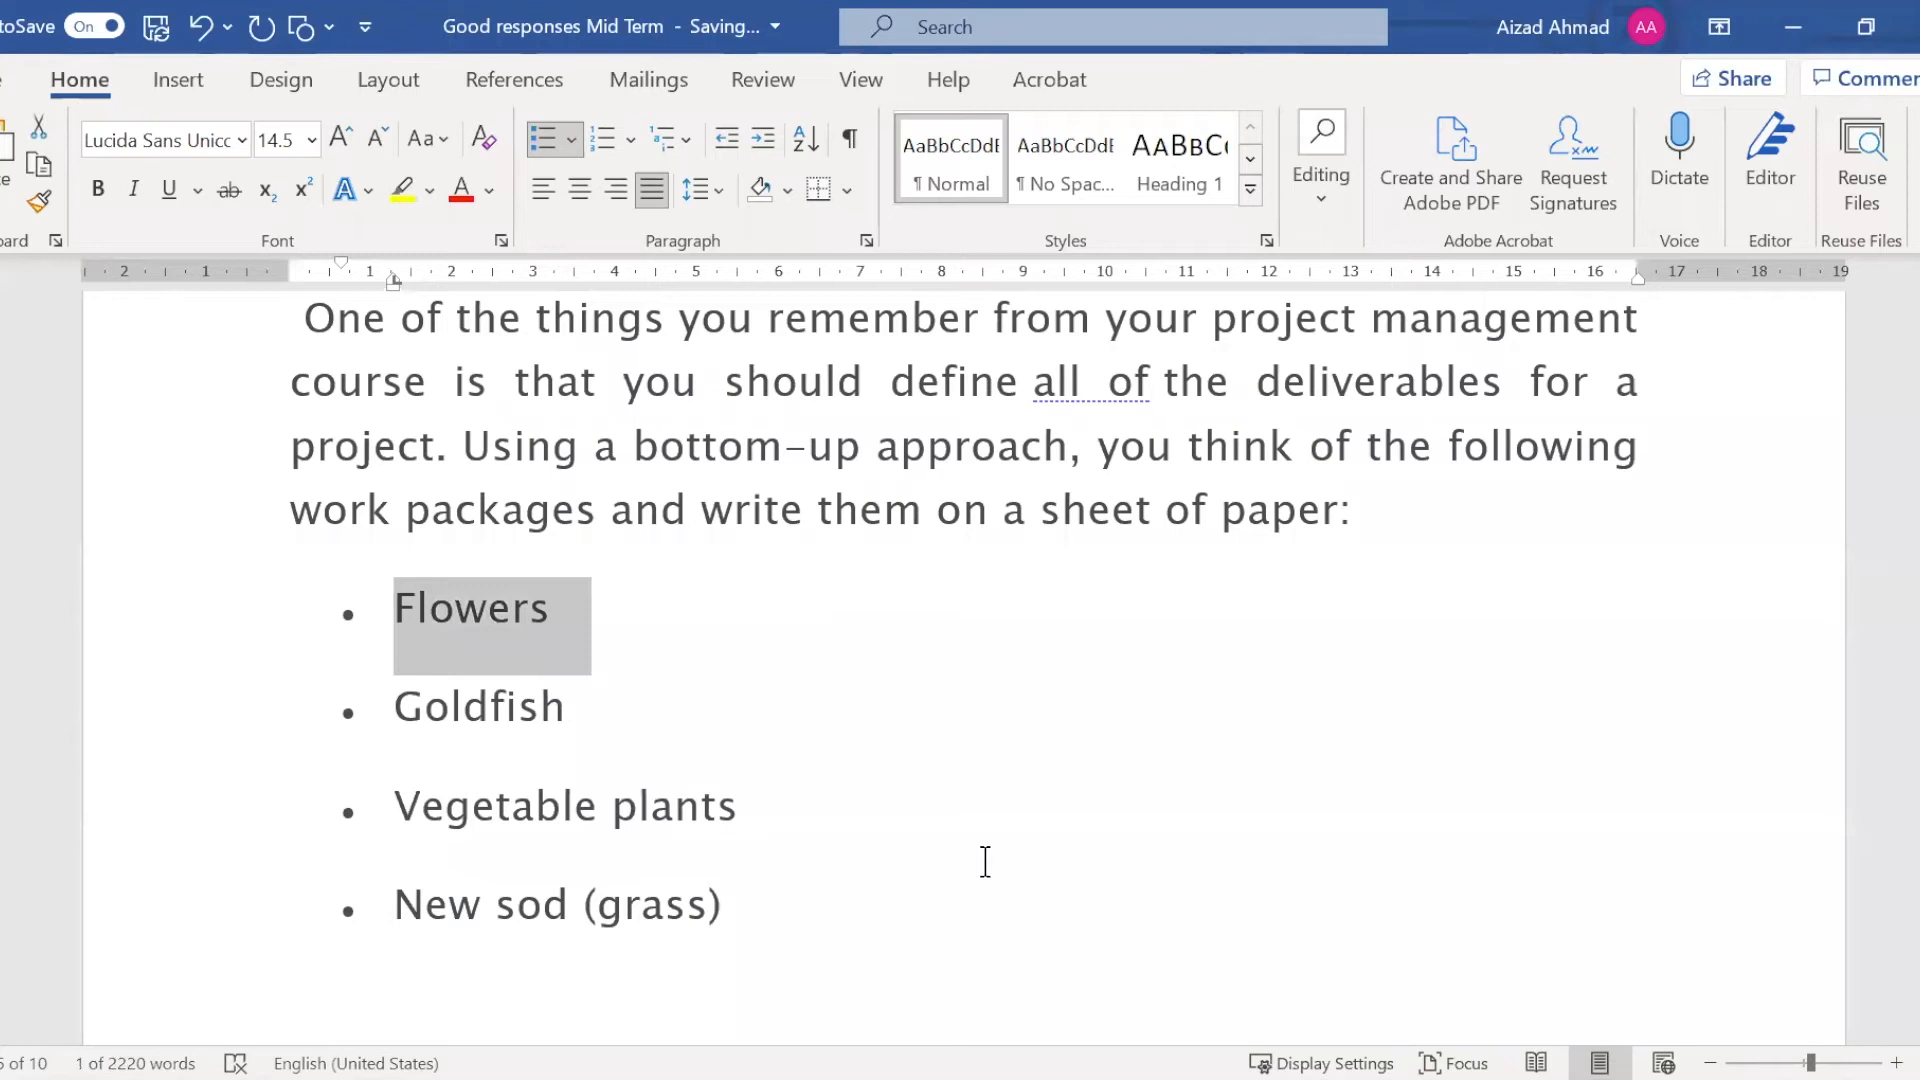
{"action": "left_click", "coordinate": [368, 195]}
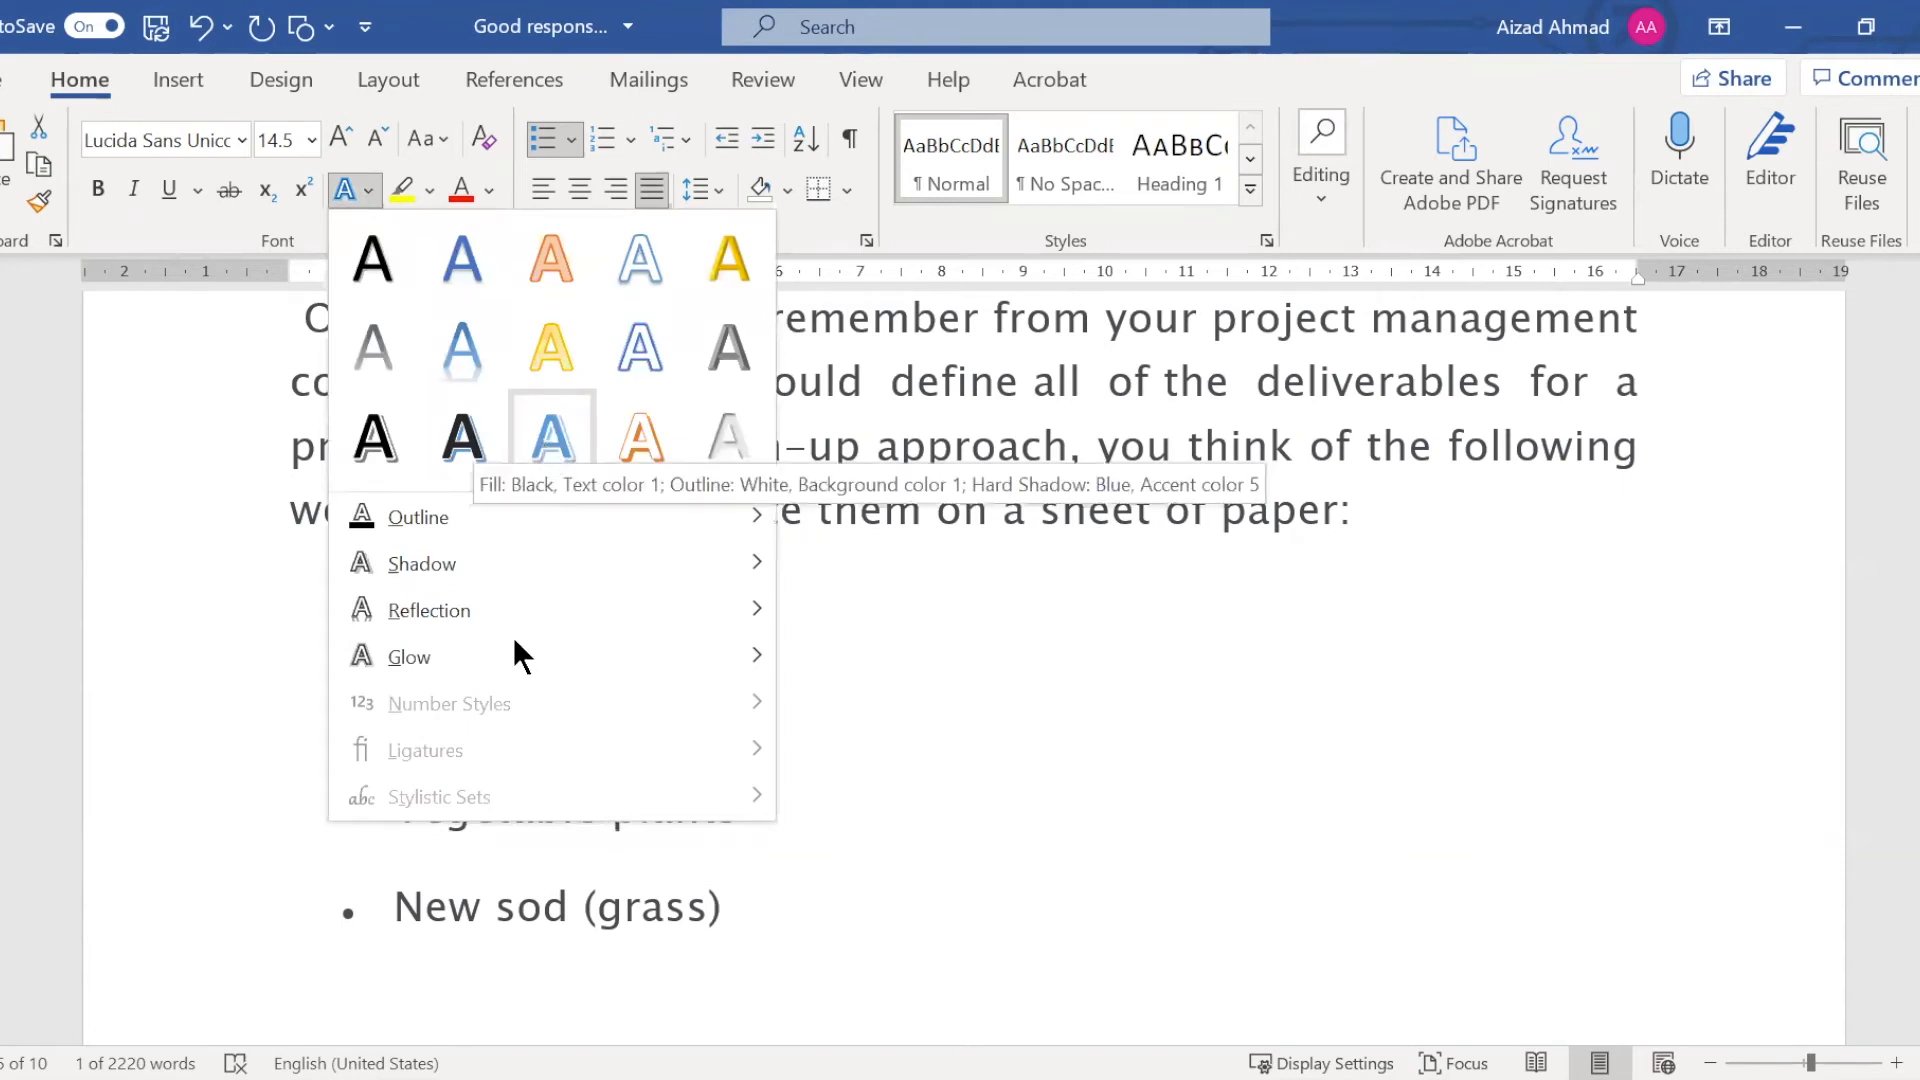
{"action": "left_click", "coordinate": [551, 435]}
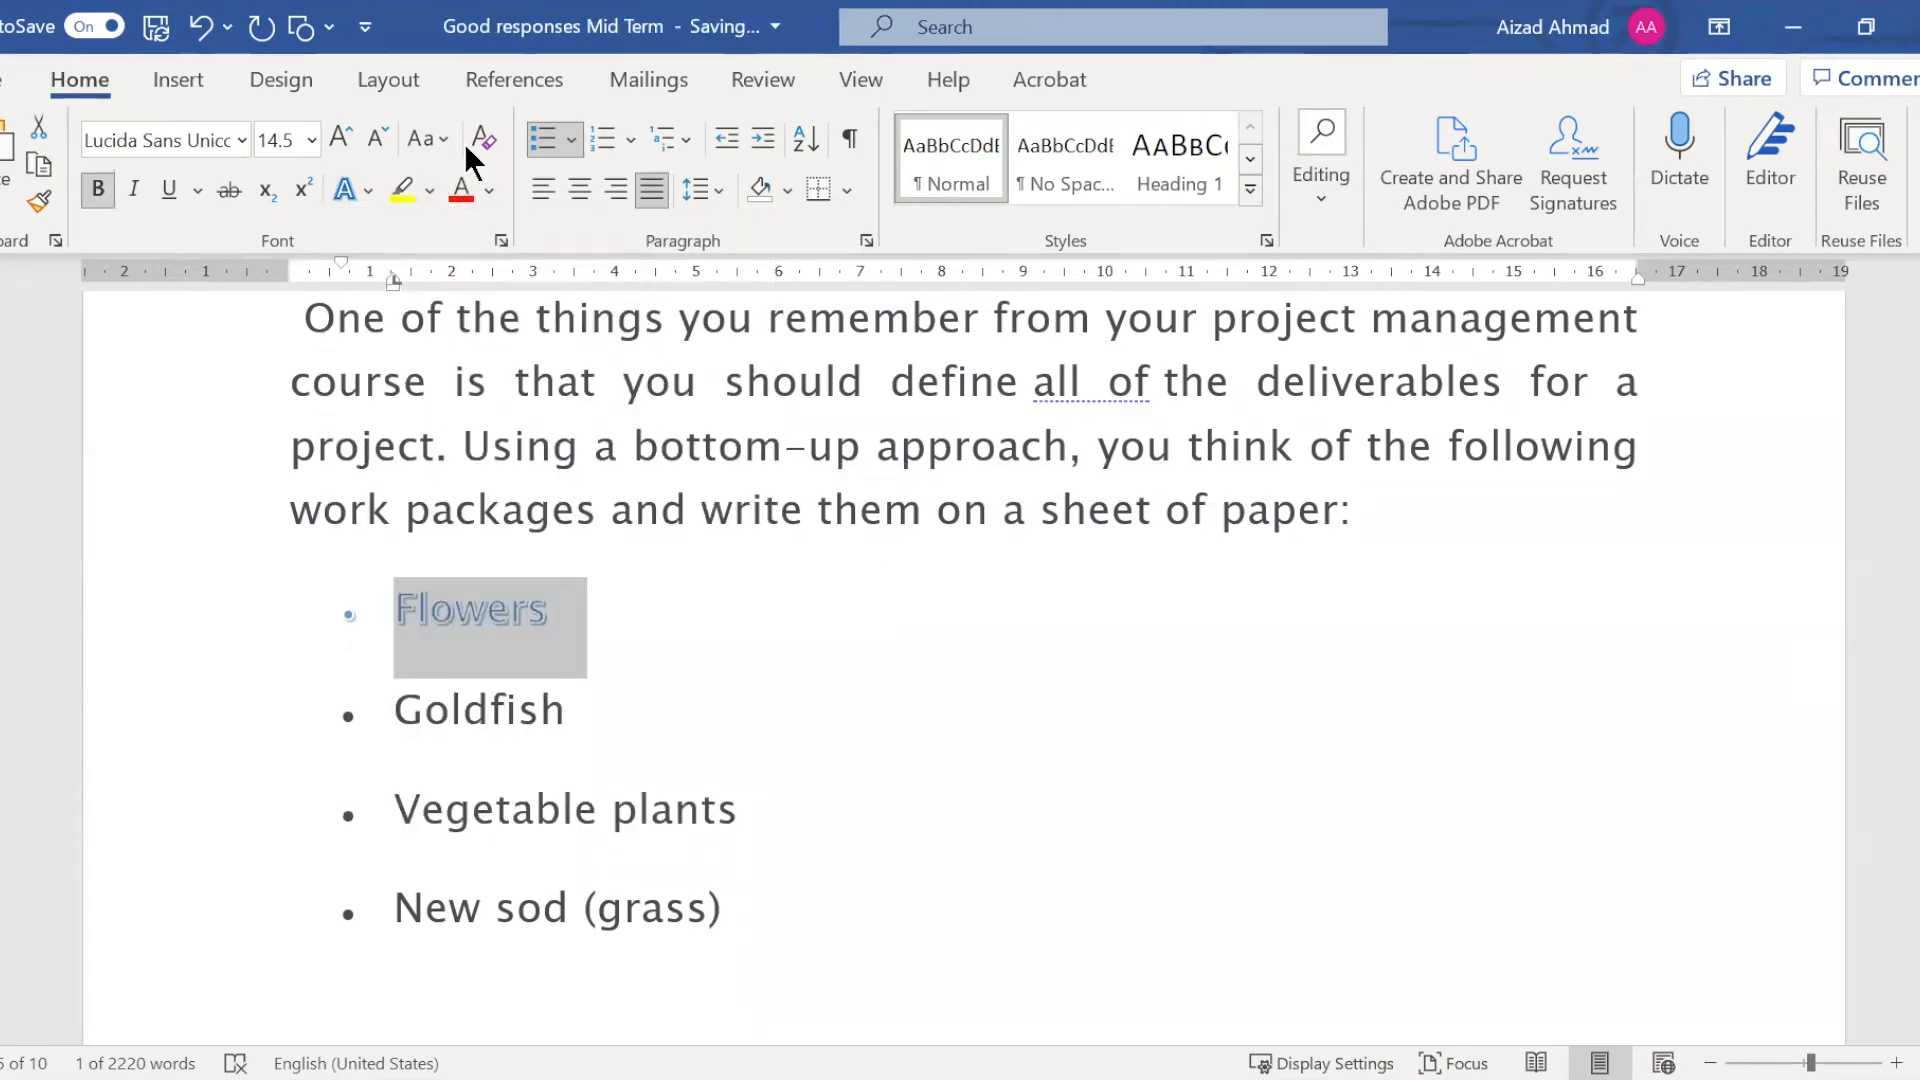
Colour the Flowers bullet text red and highlight it in yellow
{"action": "left_click", "coordinate": [460, 190]}
{"action": "left_click", "coordinate": [402, 188]}
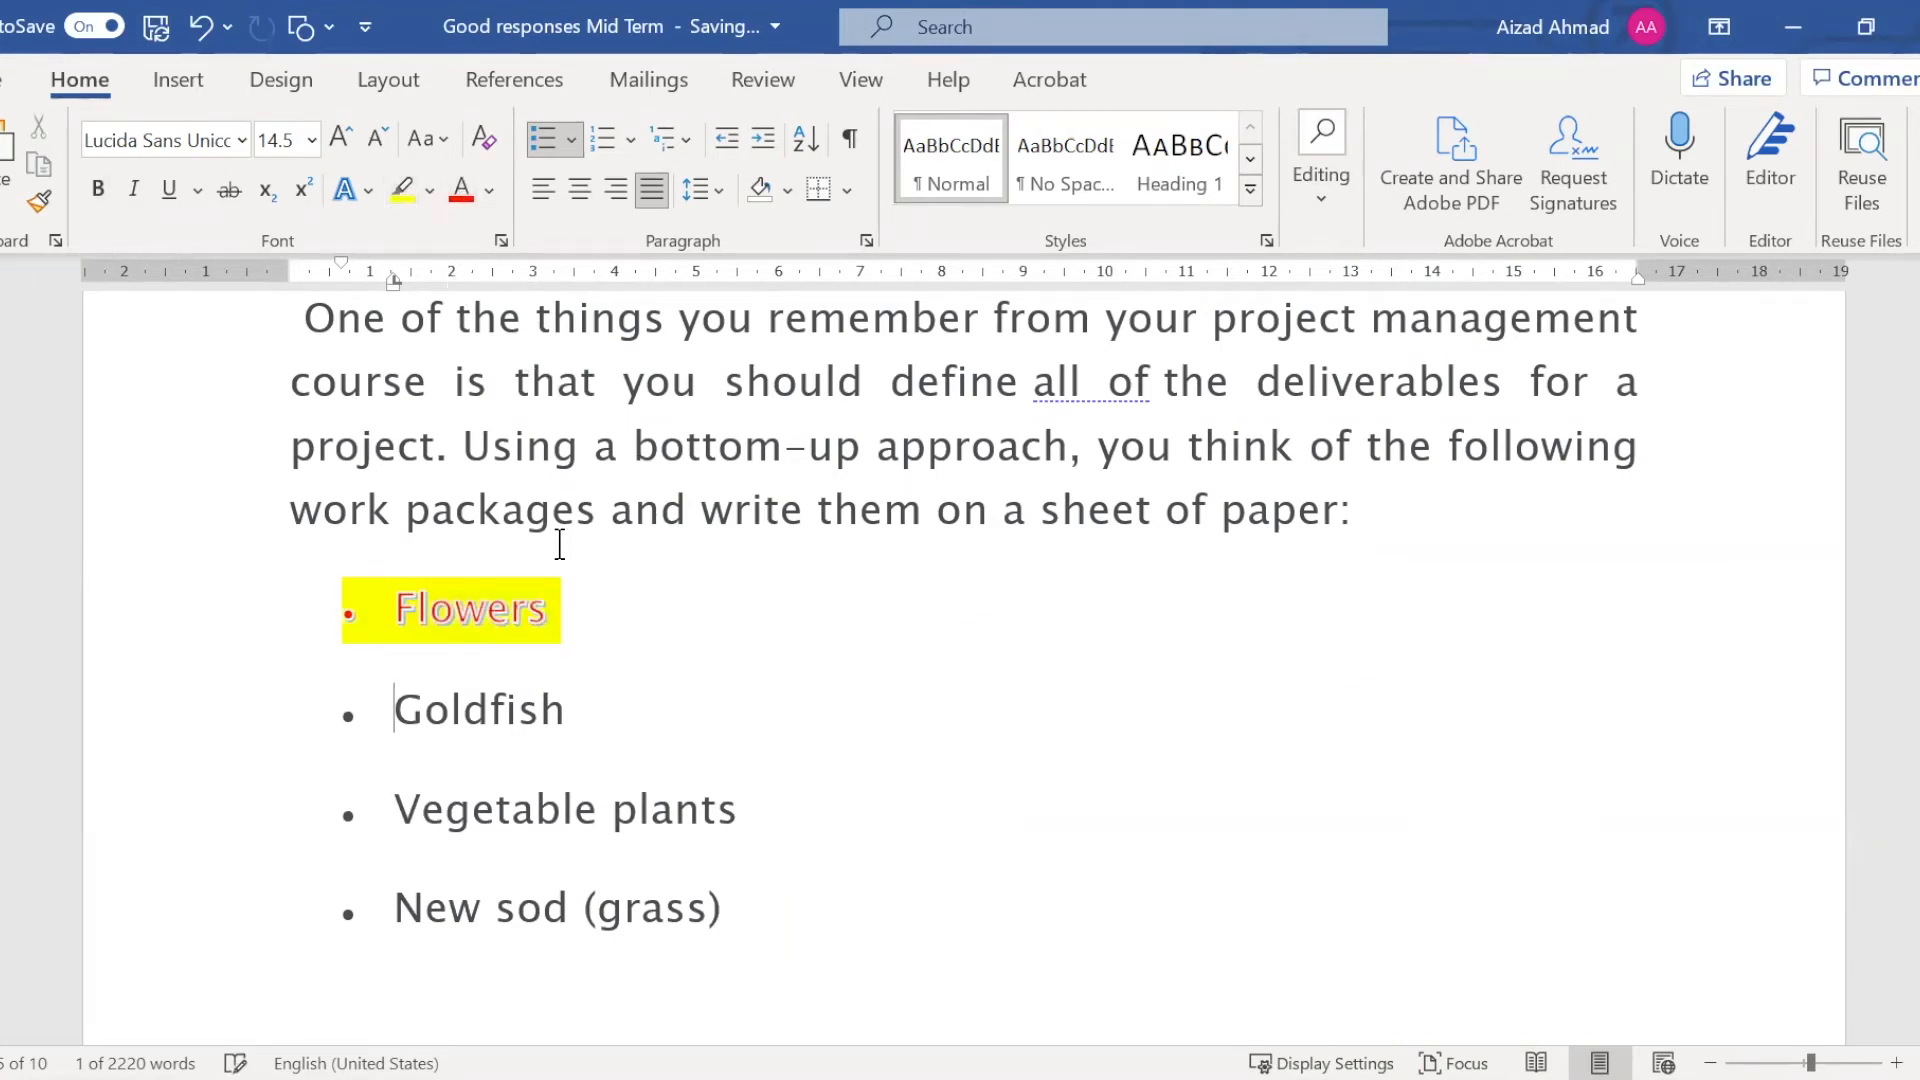
{"action": "left_click", "coordinate": [600, 627]}
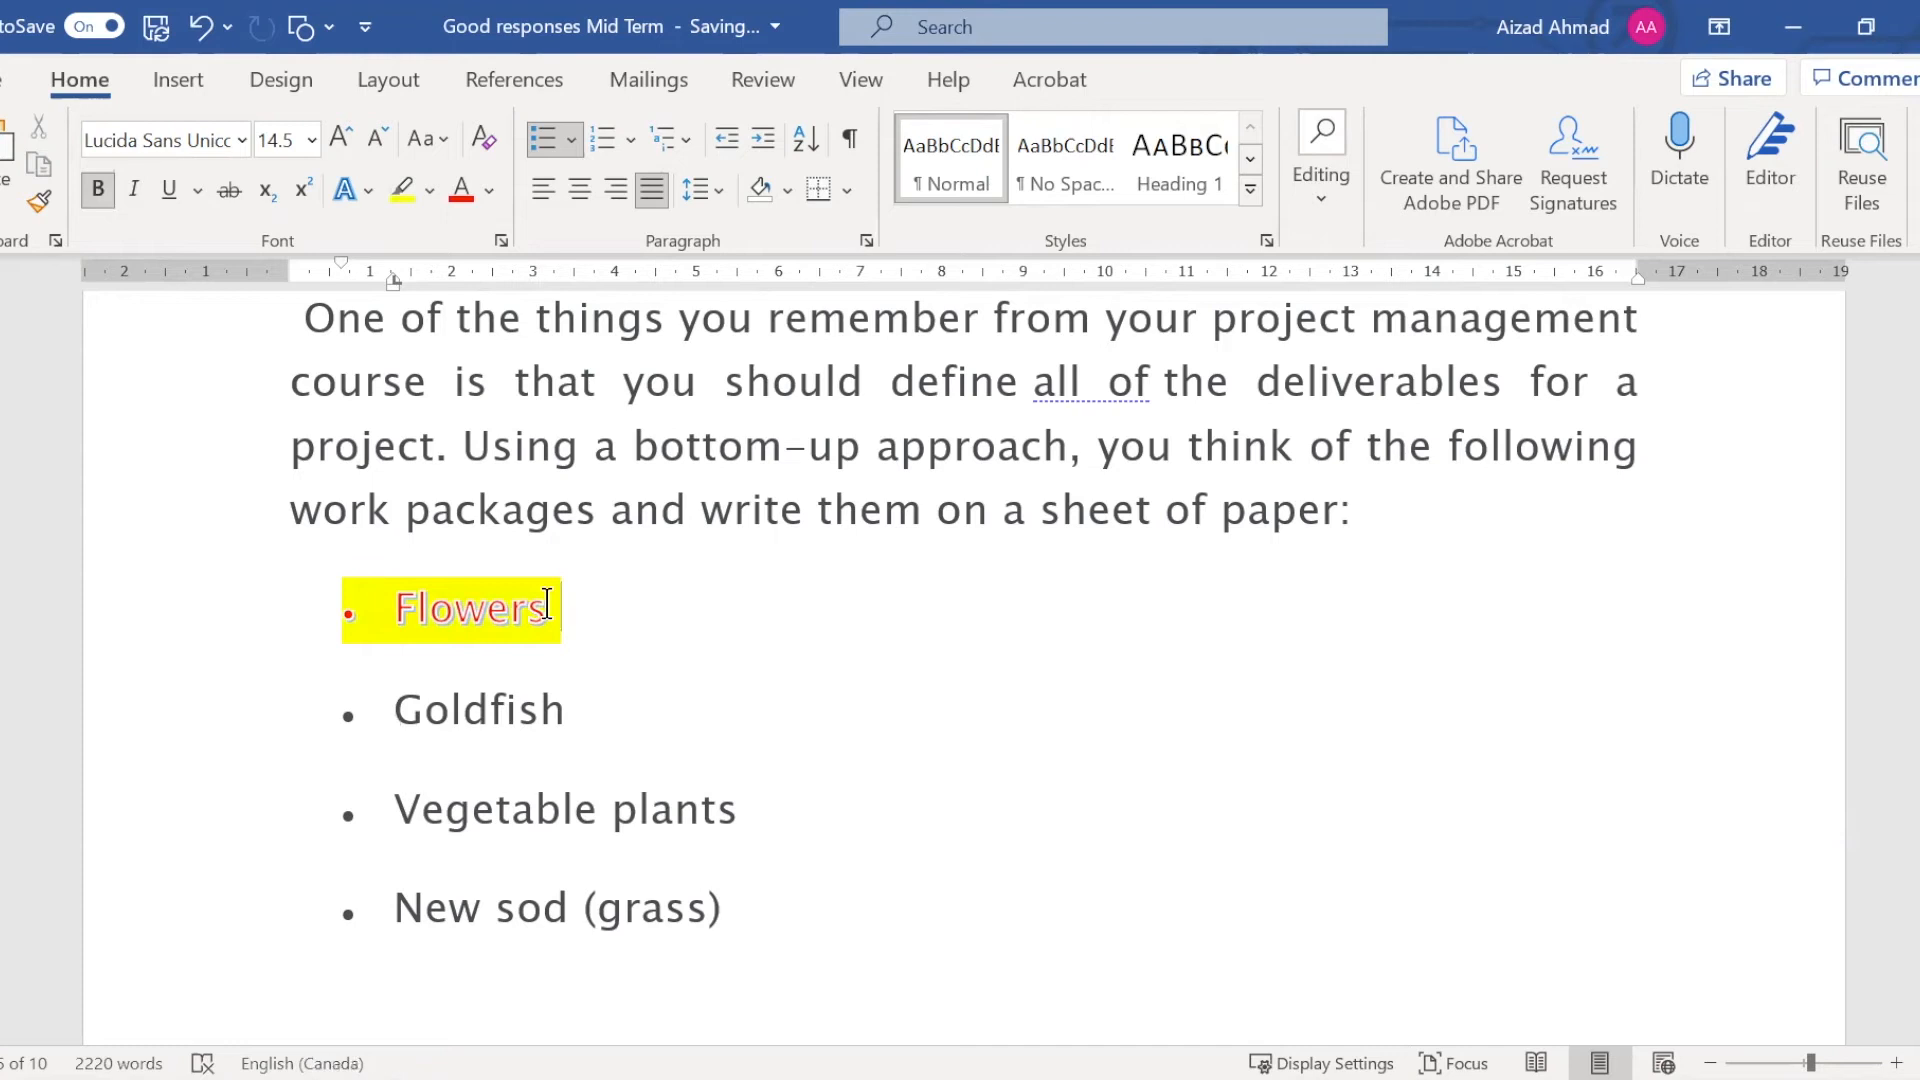
Enlarge the Flowers bullet text to font size 36 and deselect it
{"action": "left_click_drag", "start_coordinate": [398, 605], "coordinate": [579, 597]}
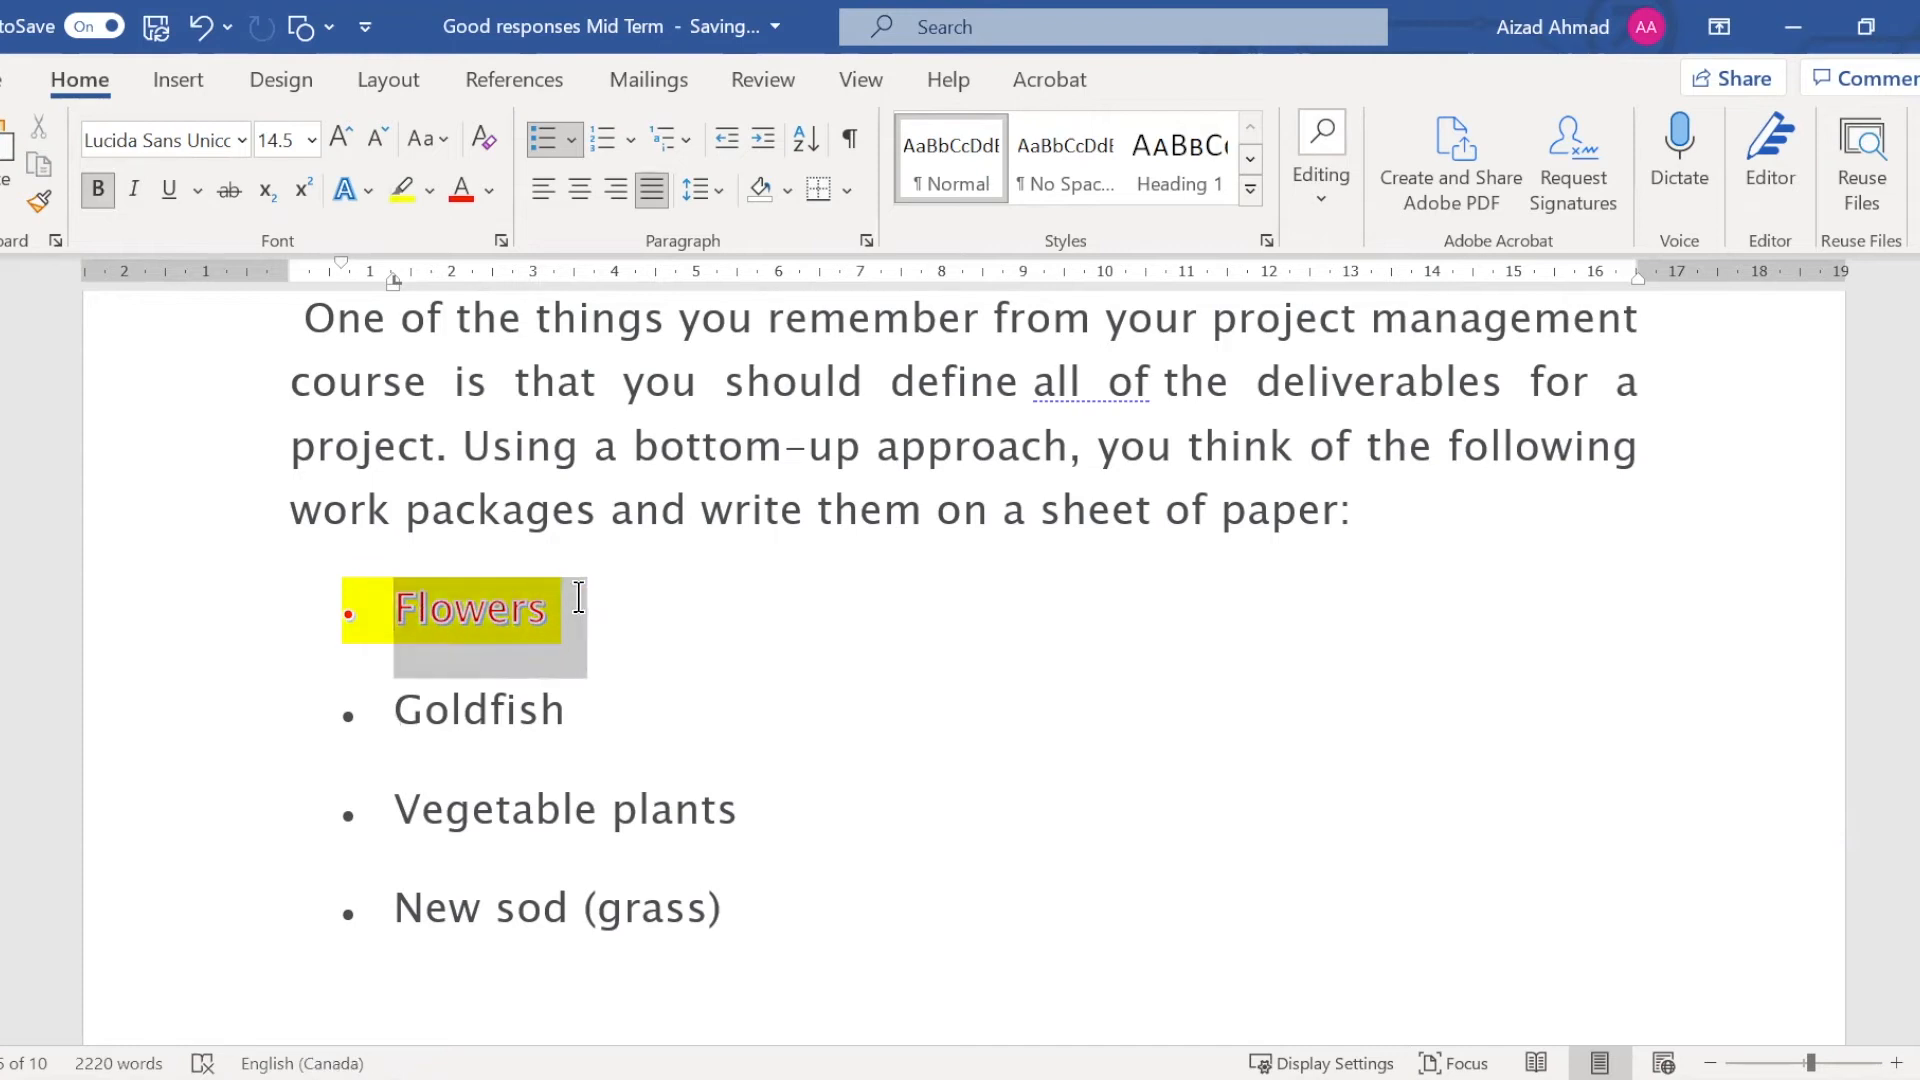
{"action": "left_click", "coordinate": [338, 141]}
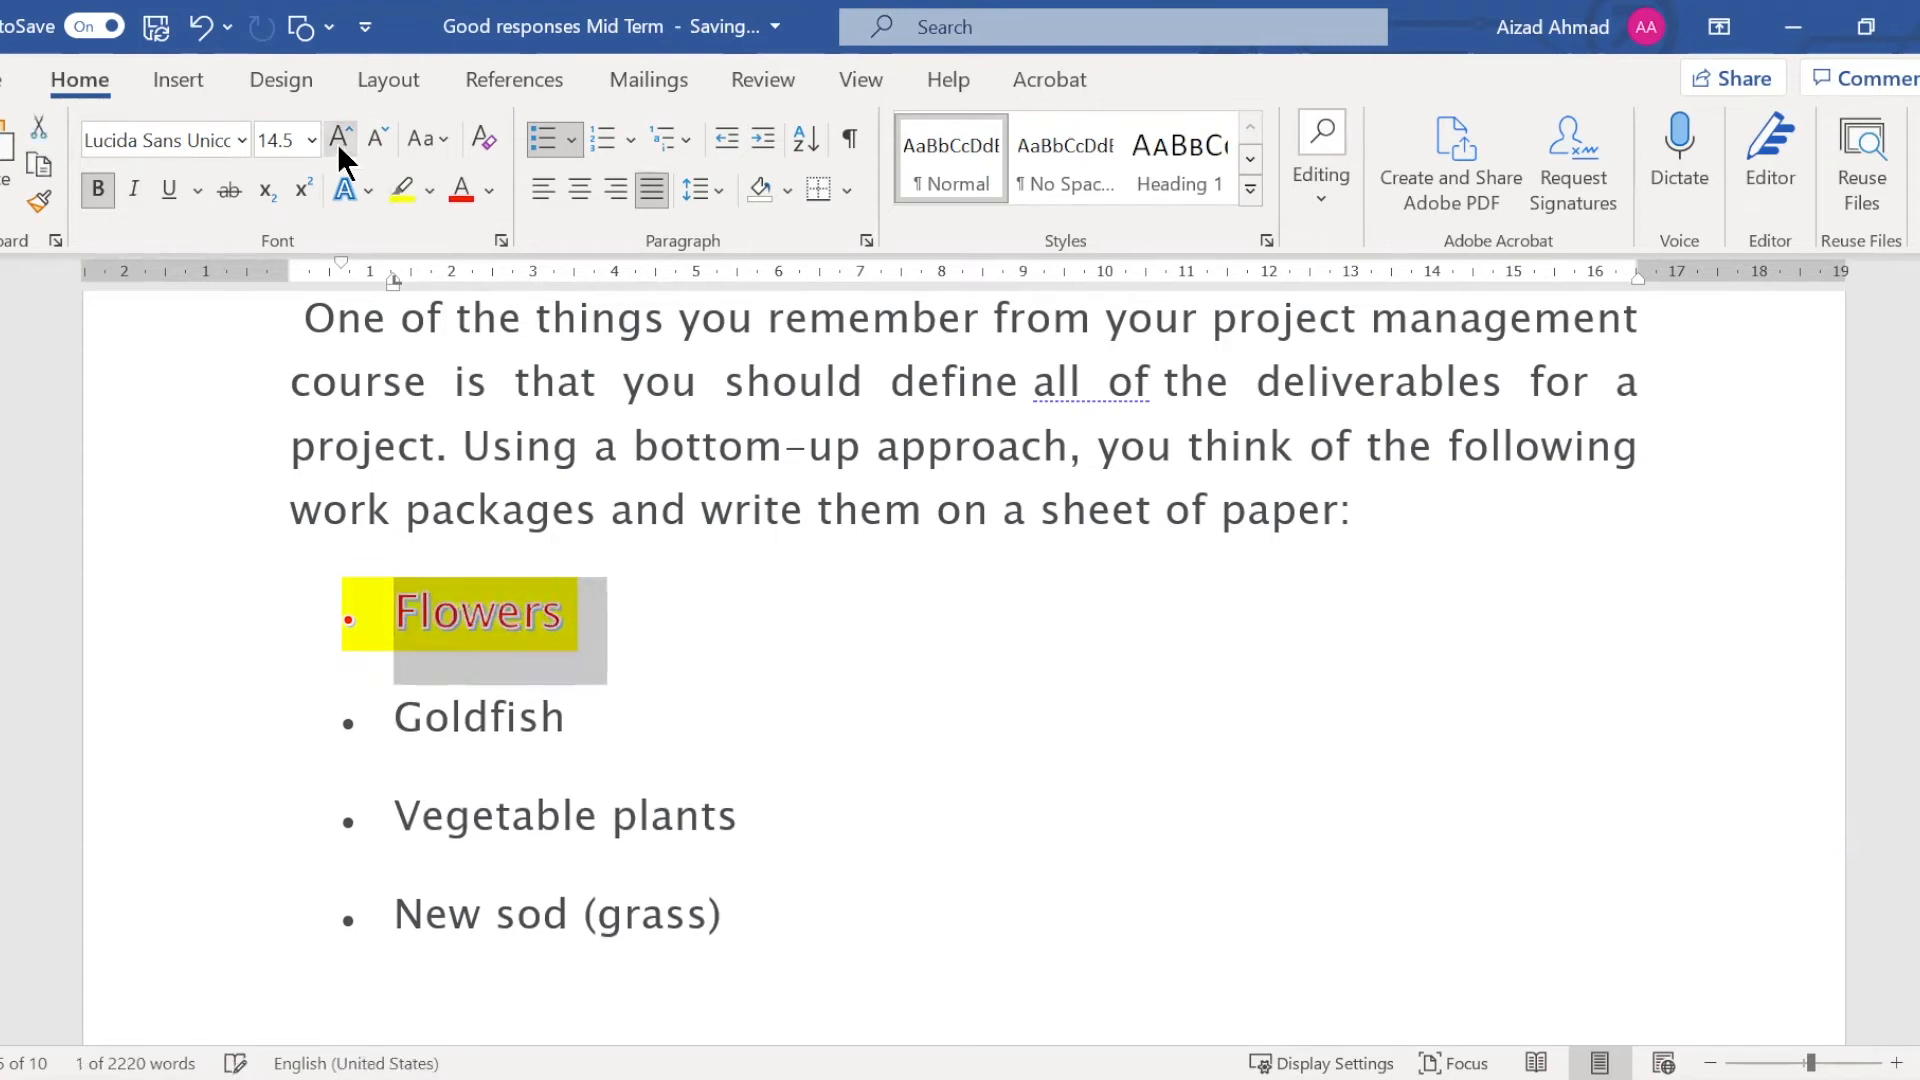
{"action": "left_click", "coordinate": [339, 142]}
{"action": "left_click", "coordinate": [339, 142]}
{"action": "left_click", "coordinate": [339, 142]}
{"action": "left_click", "coordinate": [338, 142]}
{"action": "left_click", "coordinate": [339, 142]}
{"action": "left_click", "coordinate": [339, 142]}
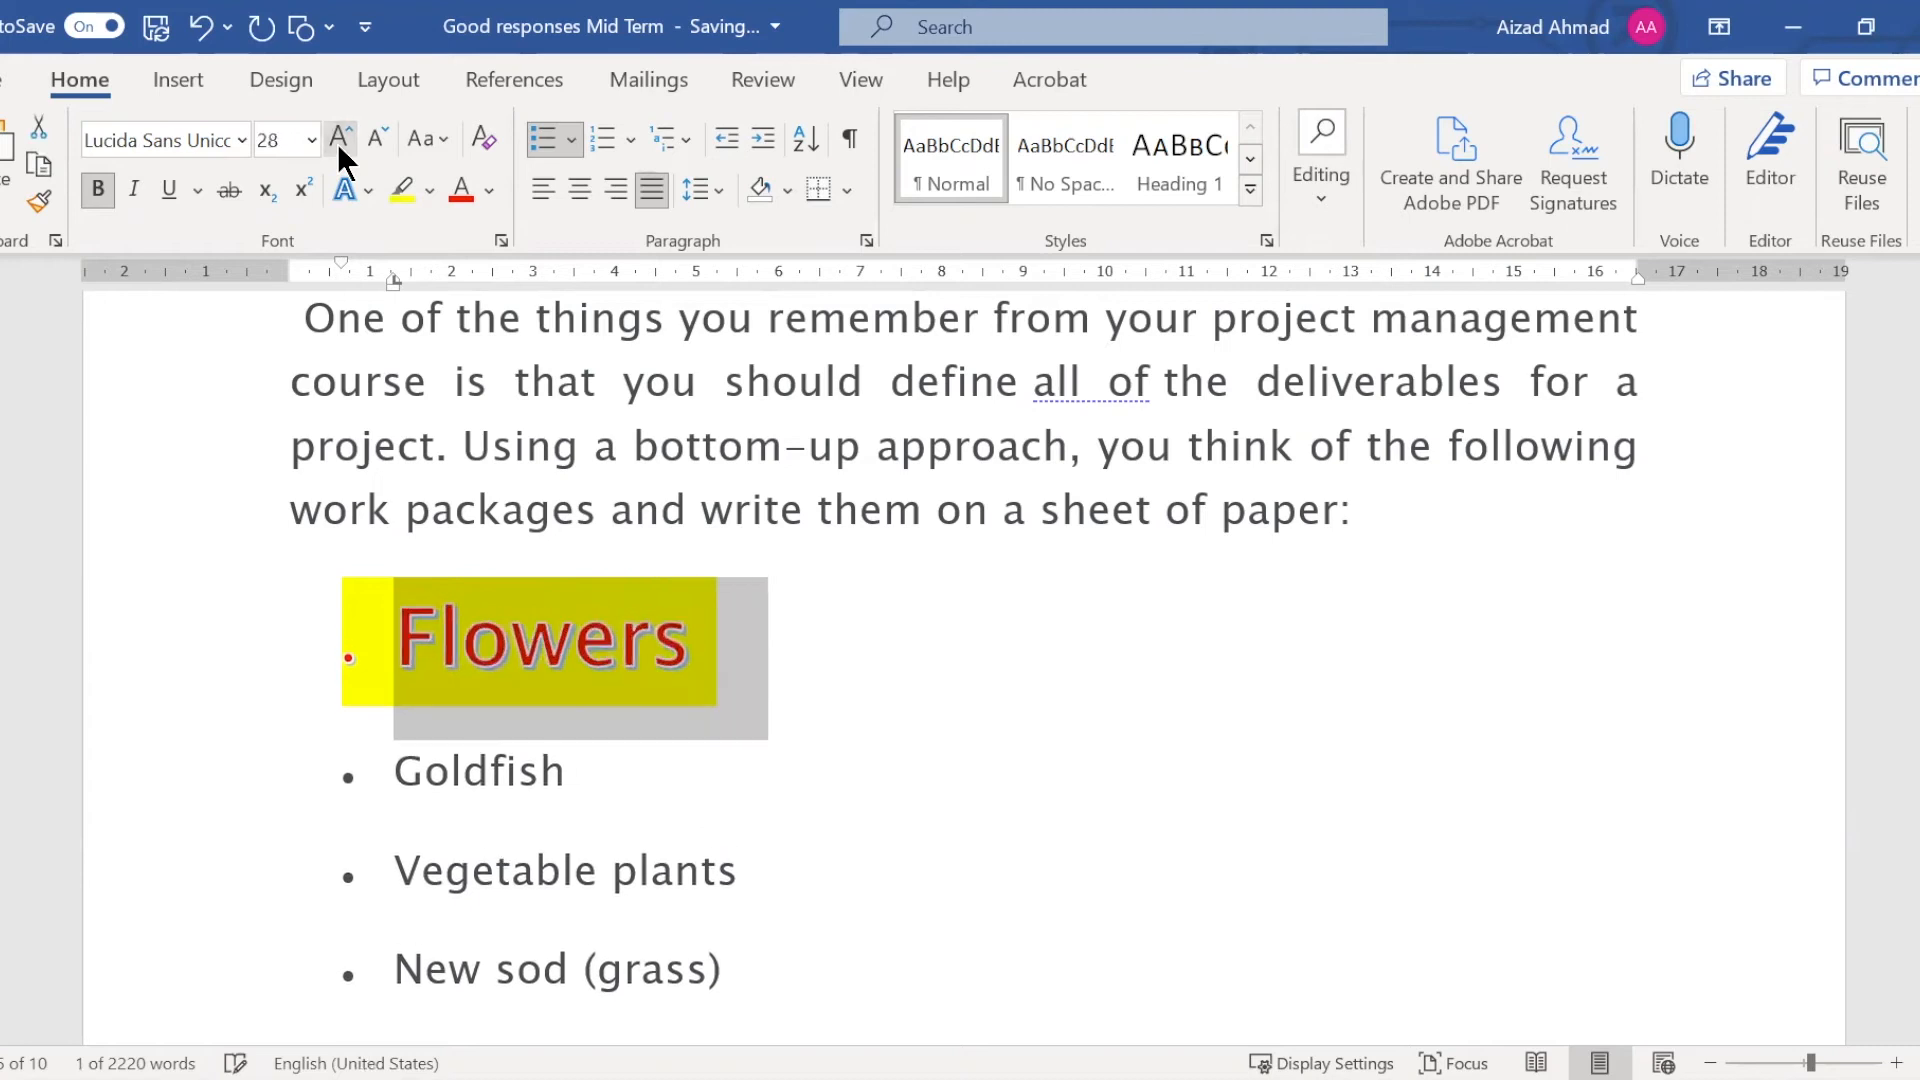
{"action": "left_click", "coordinate": [338, 142]}
{"action": "left_click", "coordinate": [339, 142]}
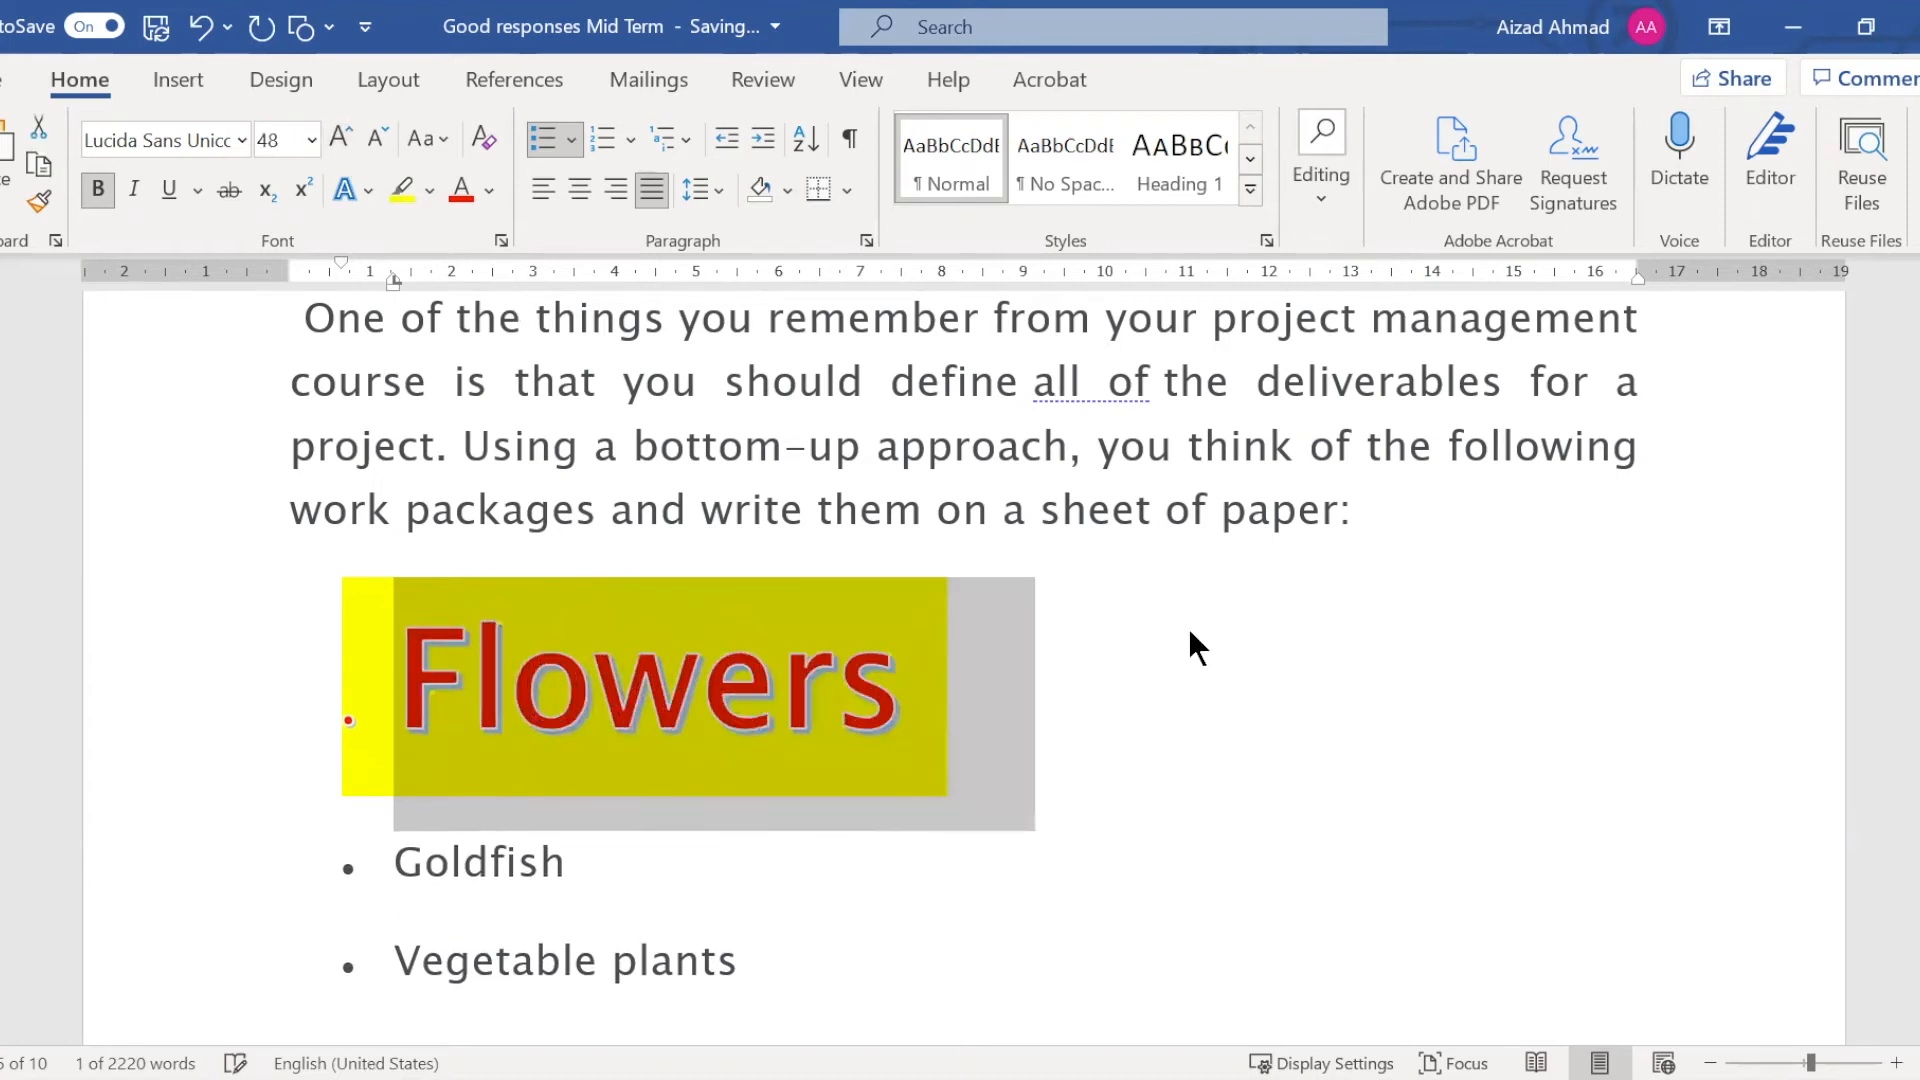
{"action": "left_click", "coordinate": [378, 140]}
{"action": "left_click", "coordinate": [1097, 660]}
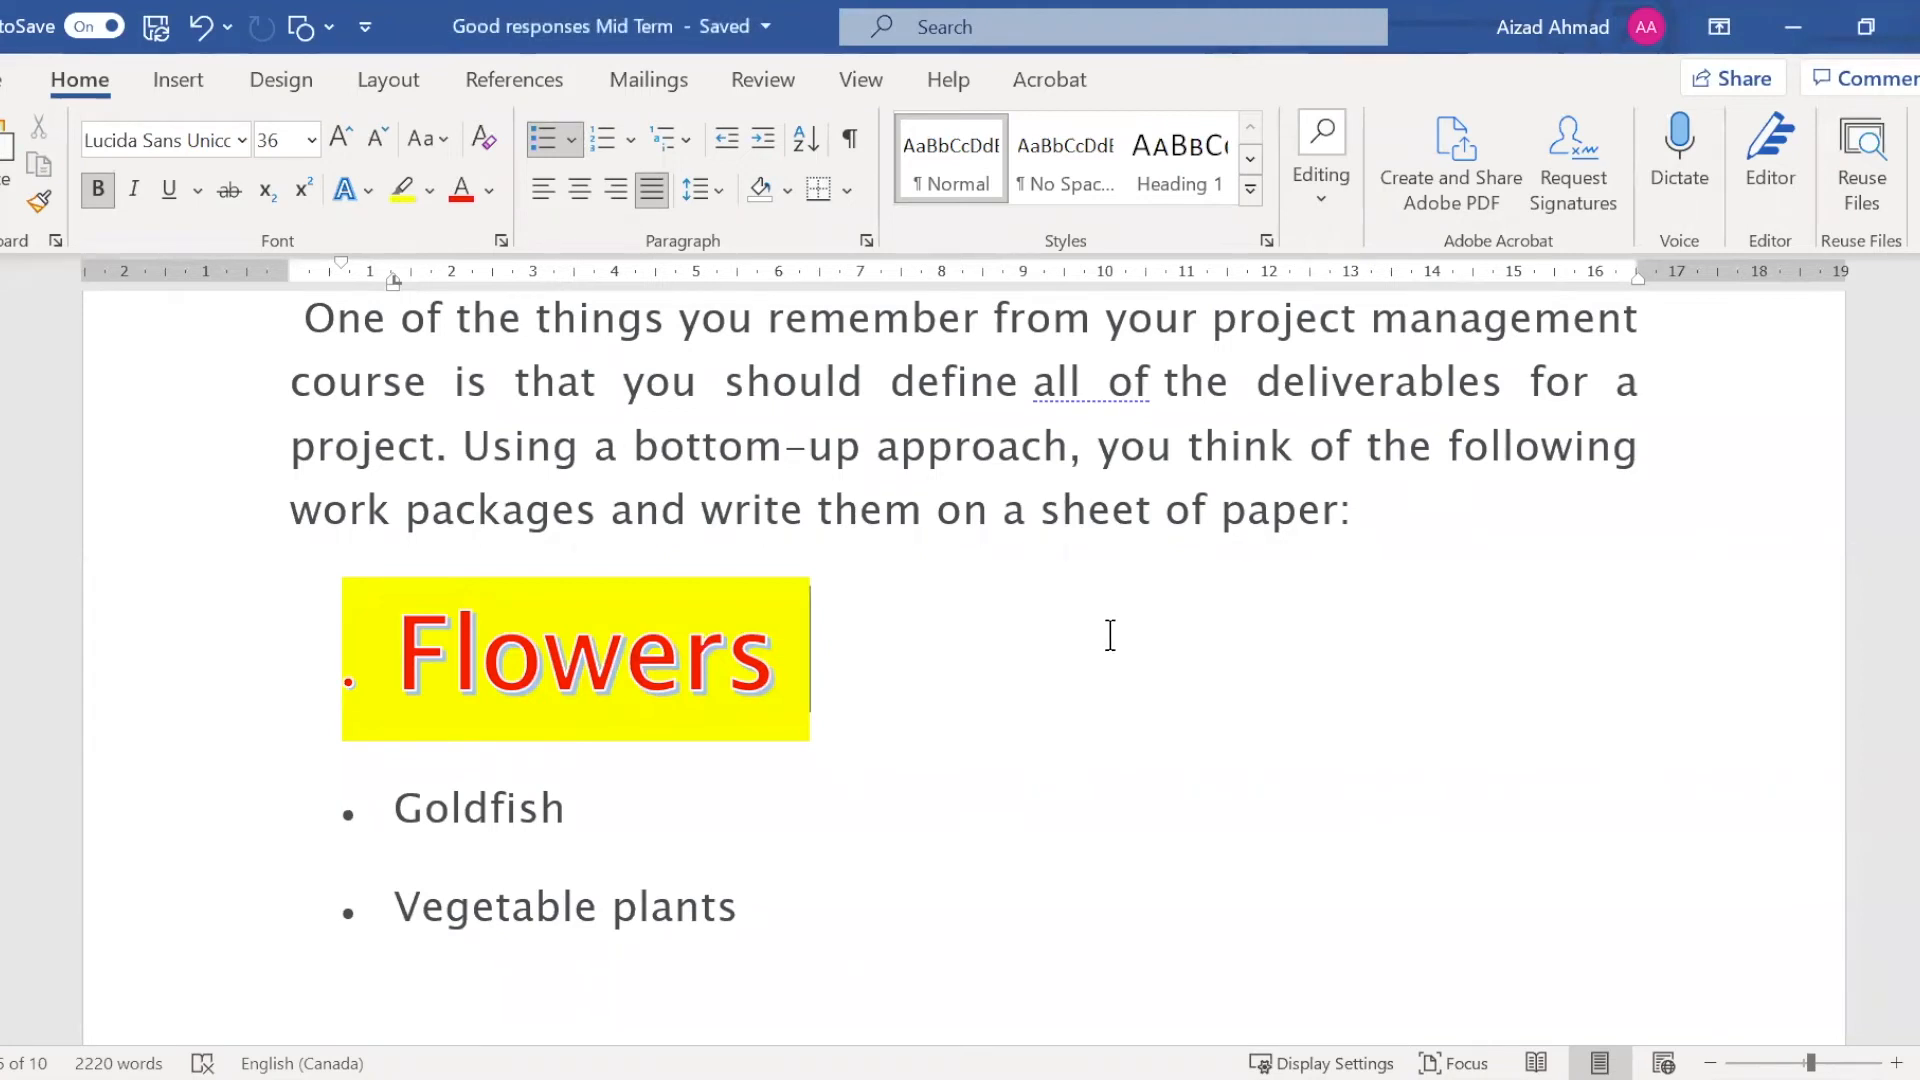
Search the commands for "water" and apply the diagonal DO NOT COPY 1 watermark to the document
{"action": "left_click", "coordinate": [963, 28]}
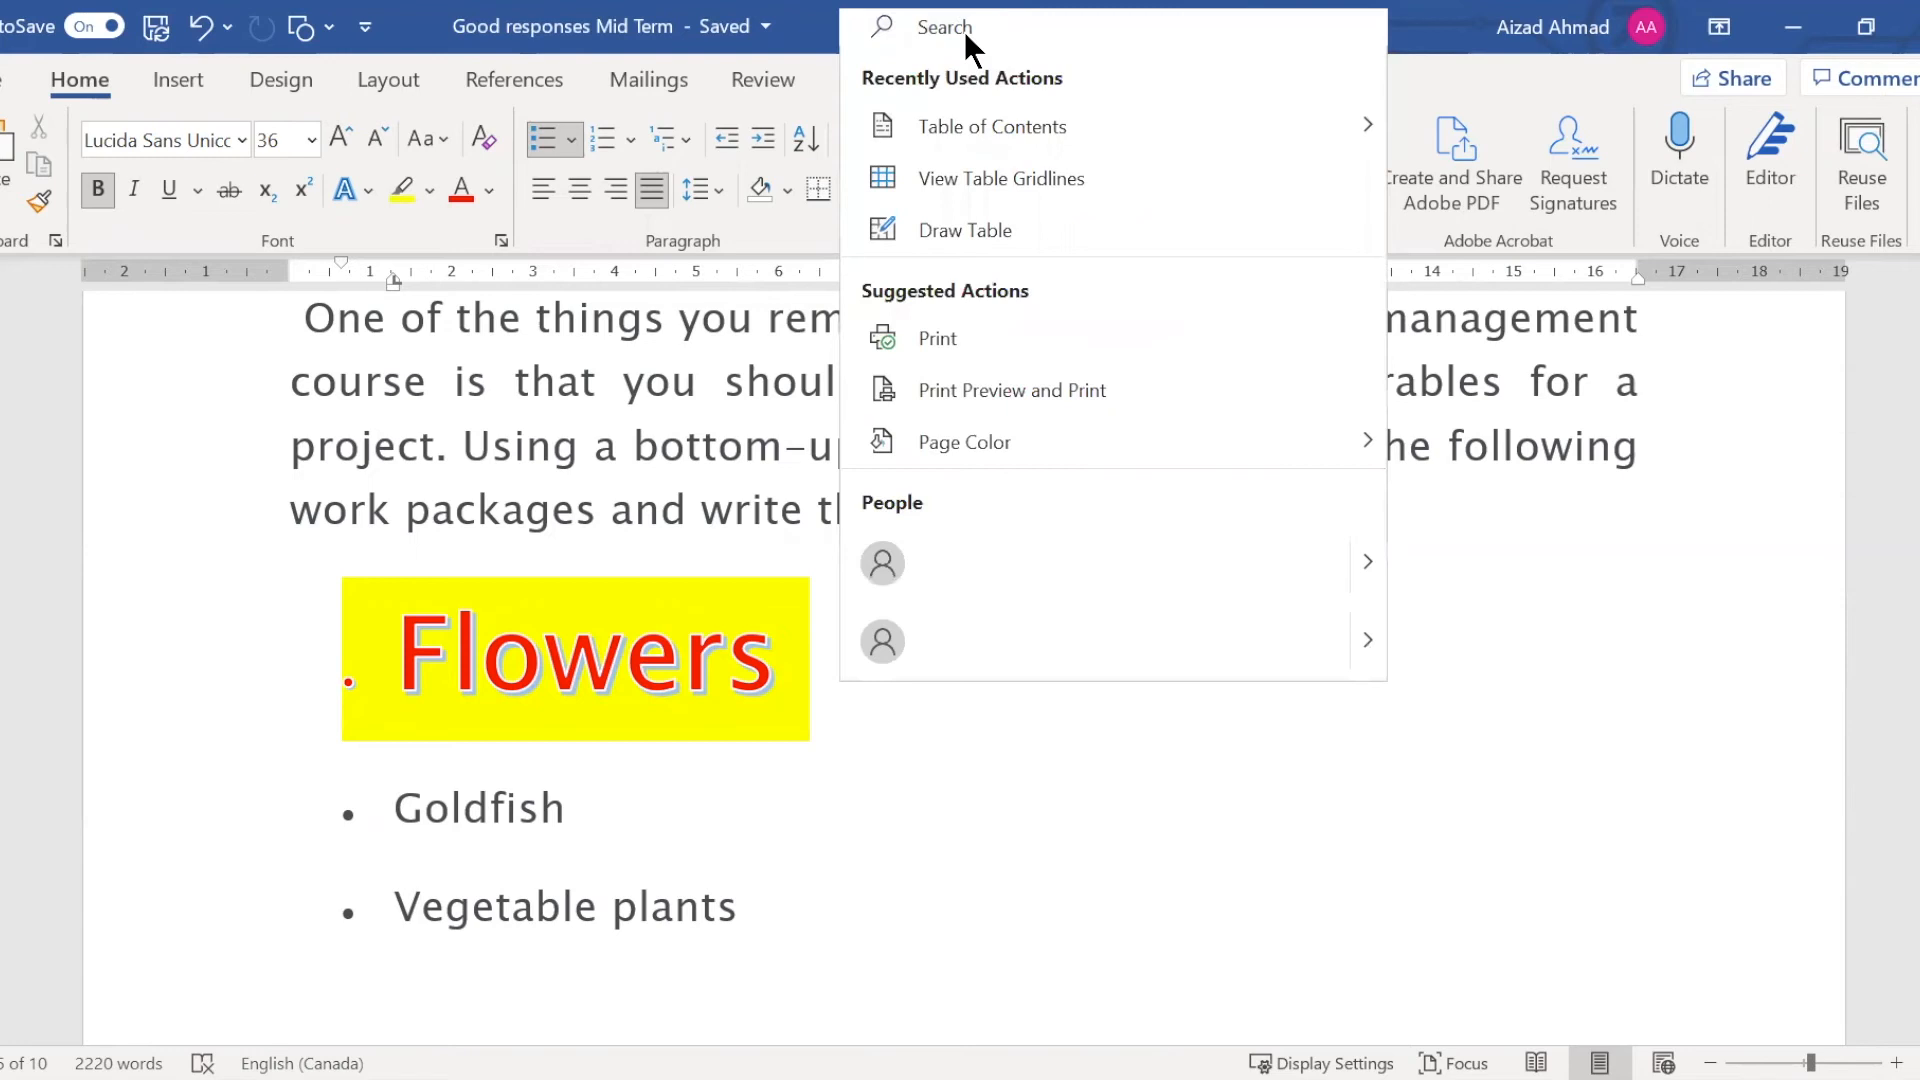
{"action": "type", "text": "water"}
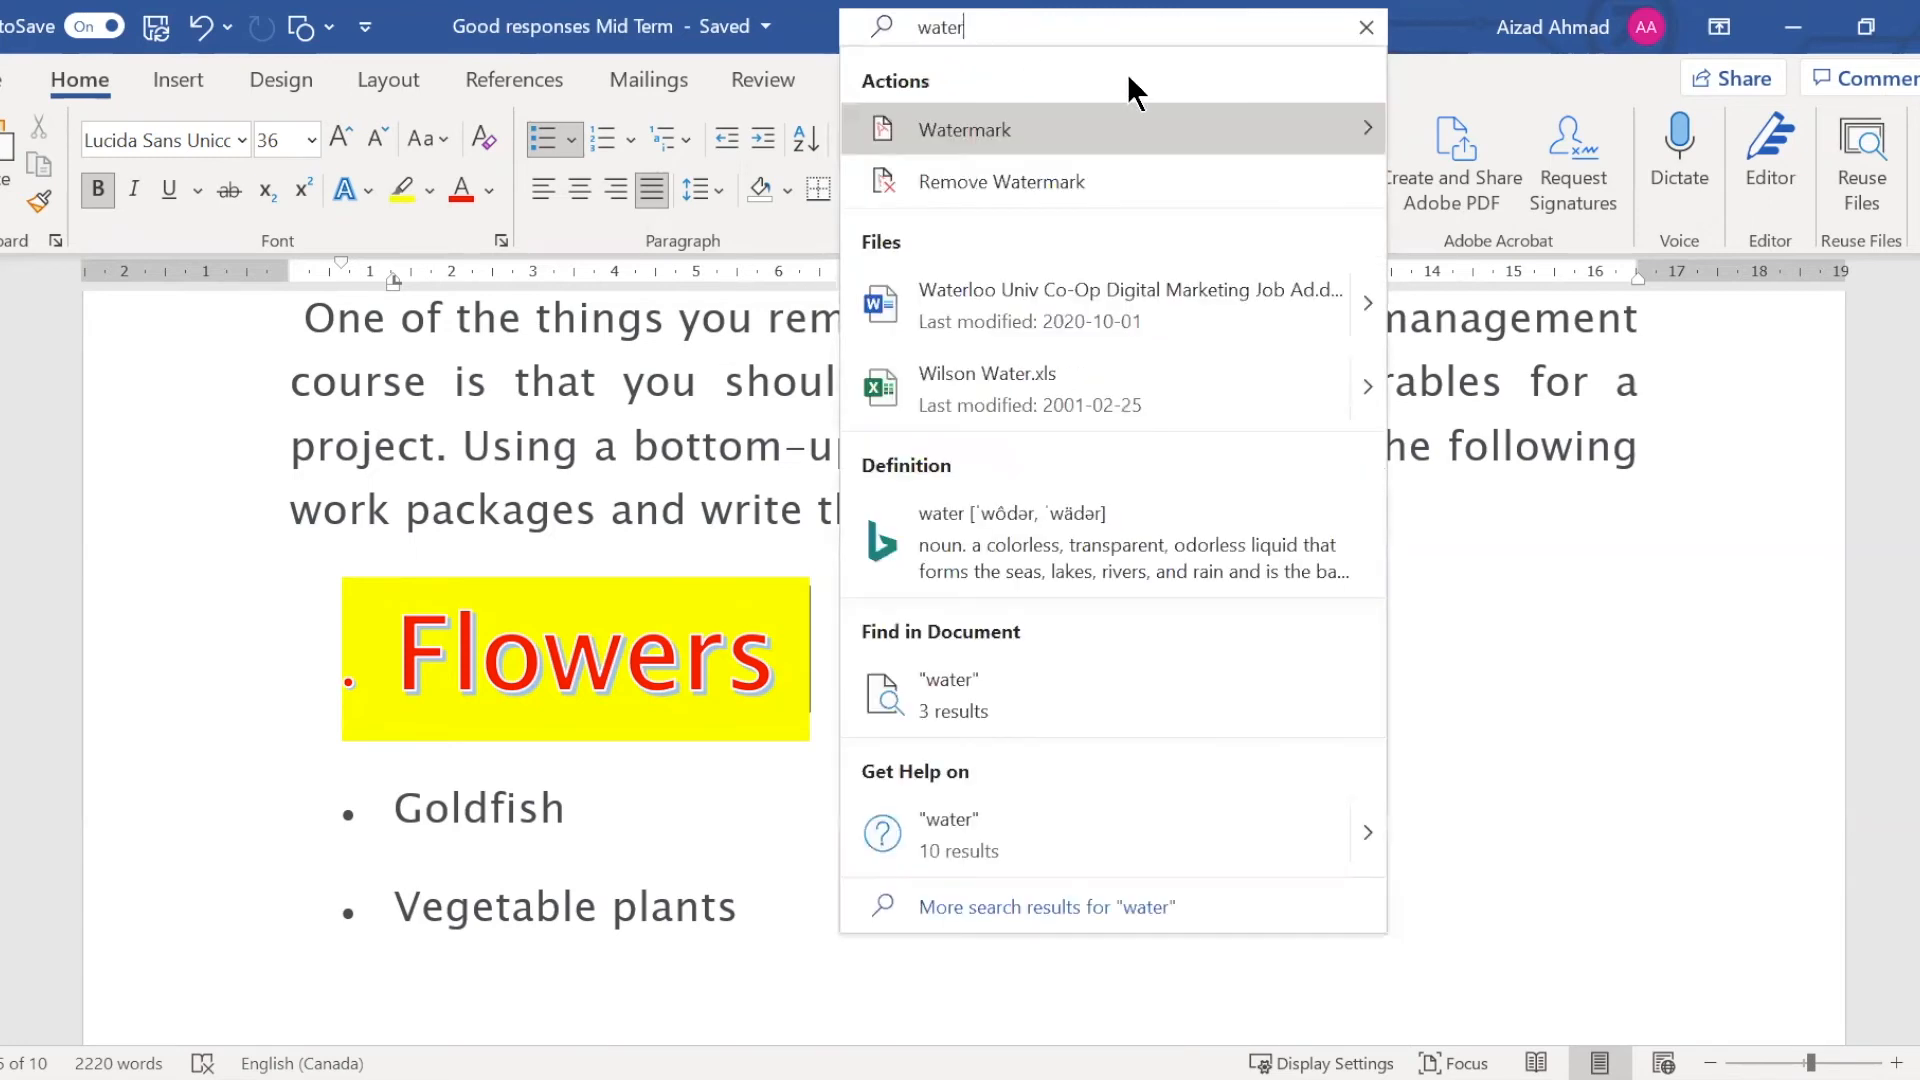
{"action": "left_click", "coordinate": [1364, 118]}
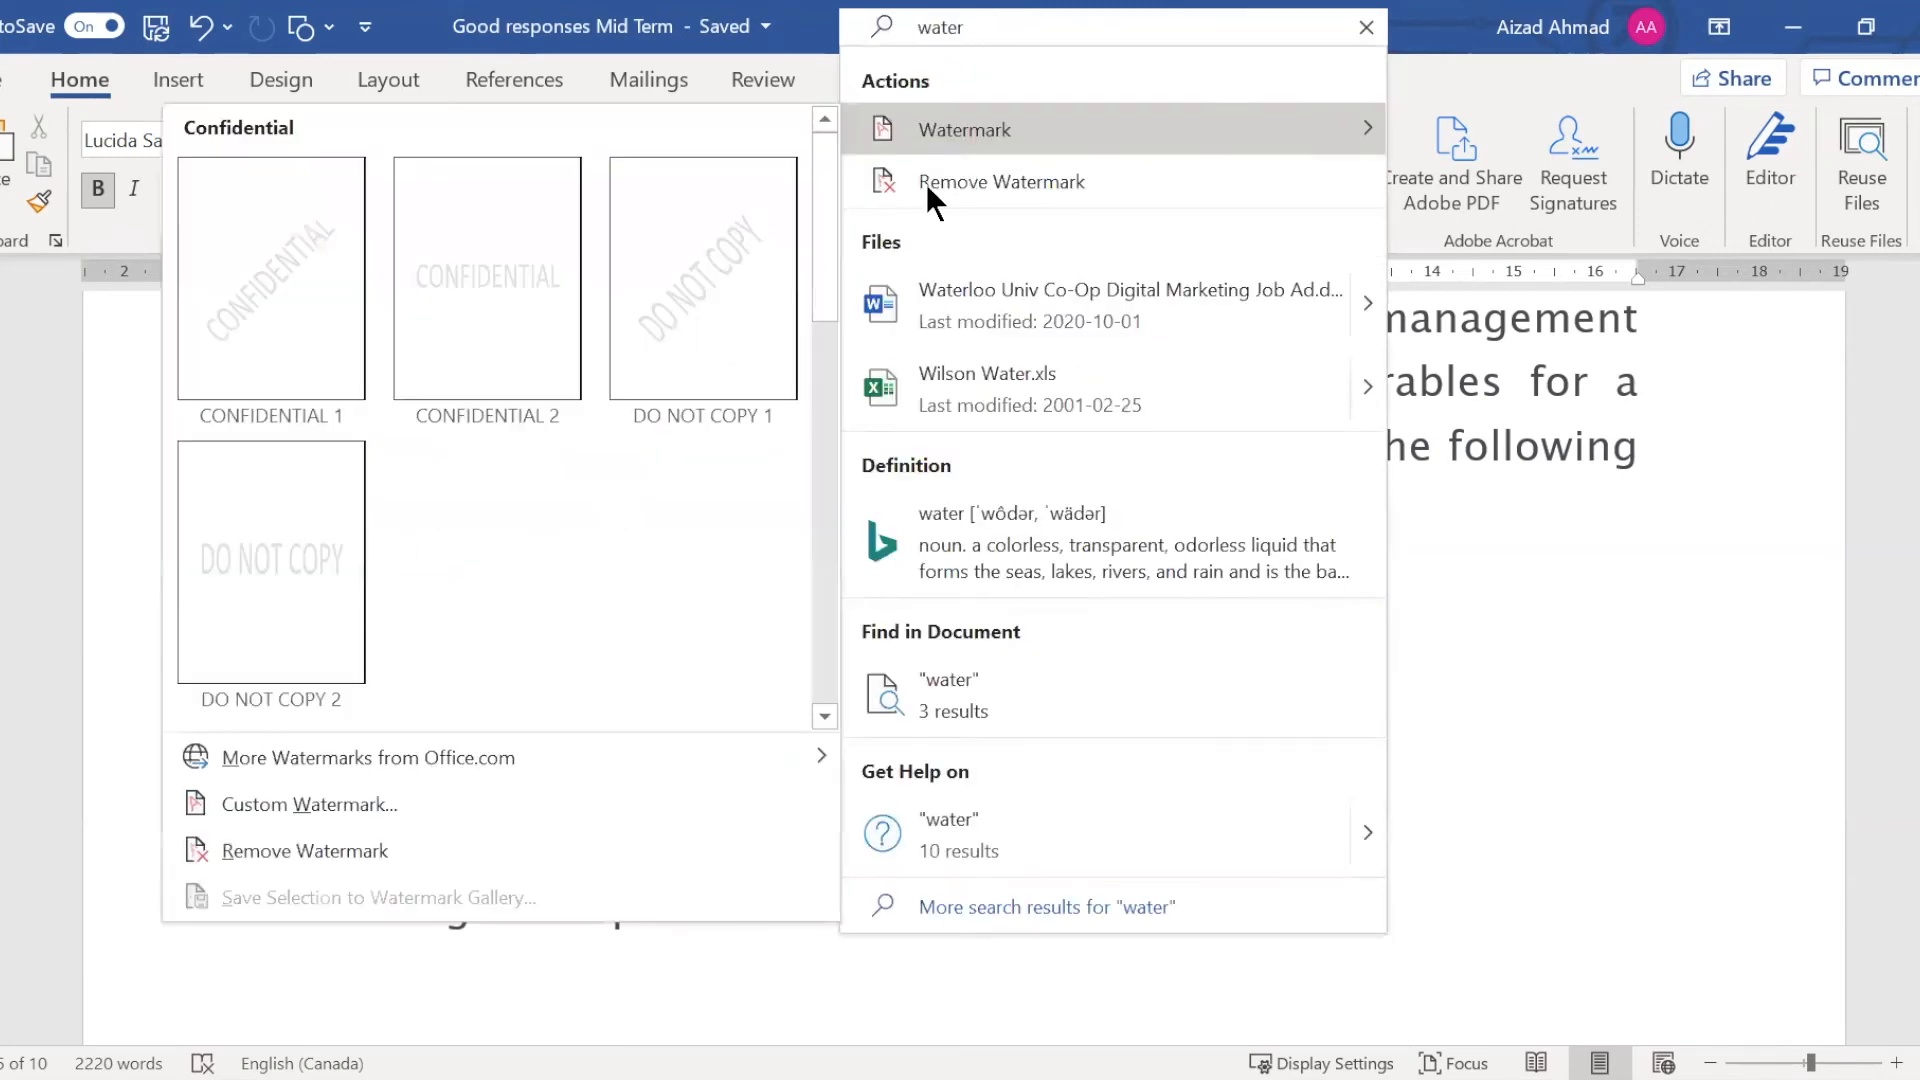
{"action": "left_click", "coordinate": [694, 308]}
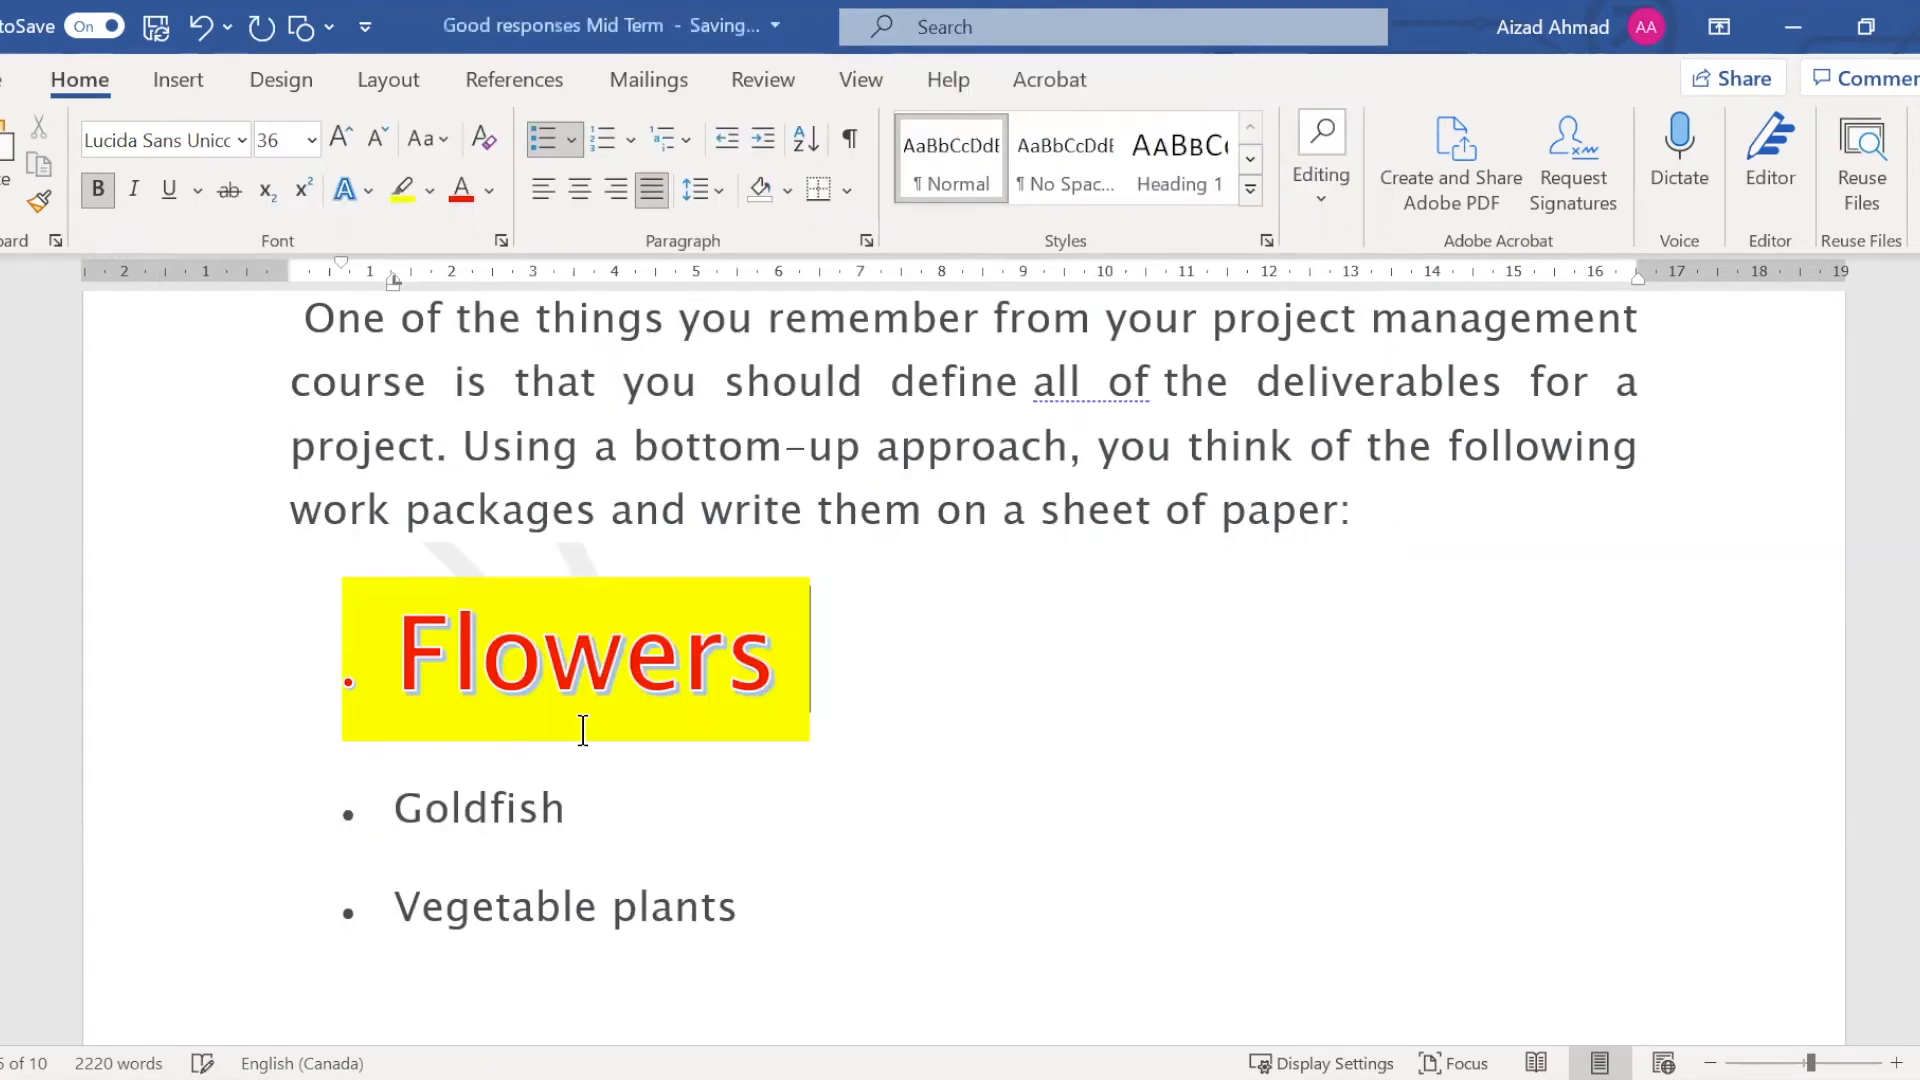
{"action": "scroll", "coordinate": [890, 655], "scroll_direction": "down", "scroll_amount": 7}
{"action": "scroll", "coordinate": [882, 640], "scroll_direction": "down", "scroll_amount": 12}
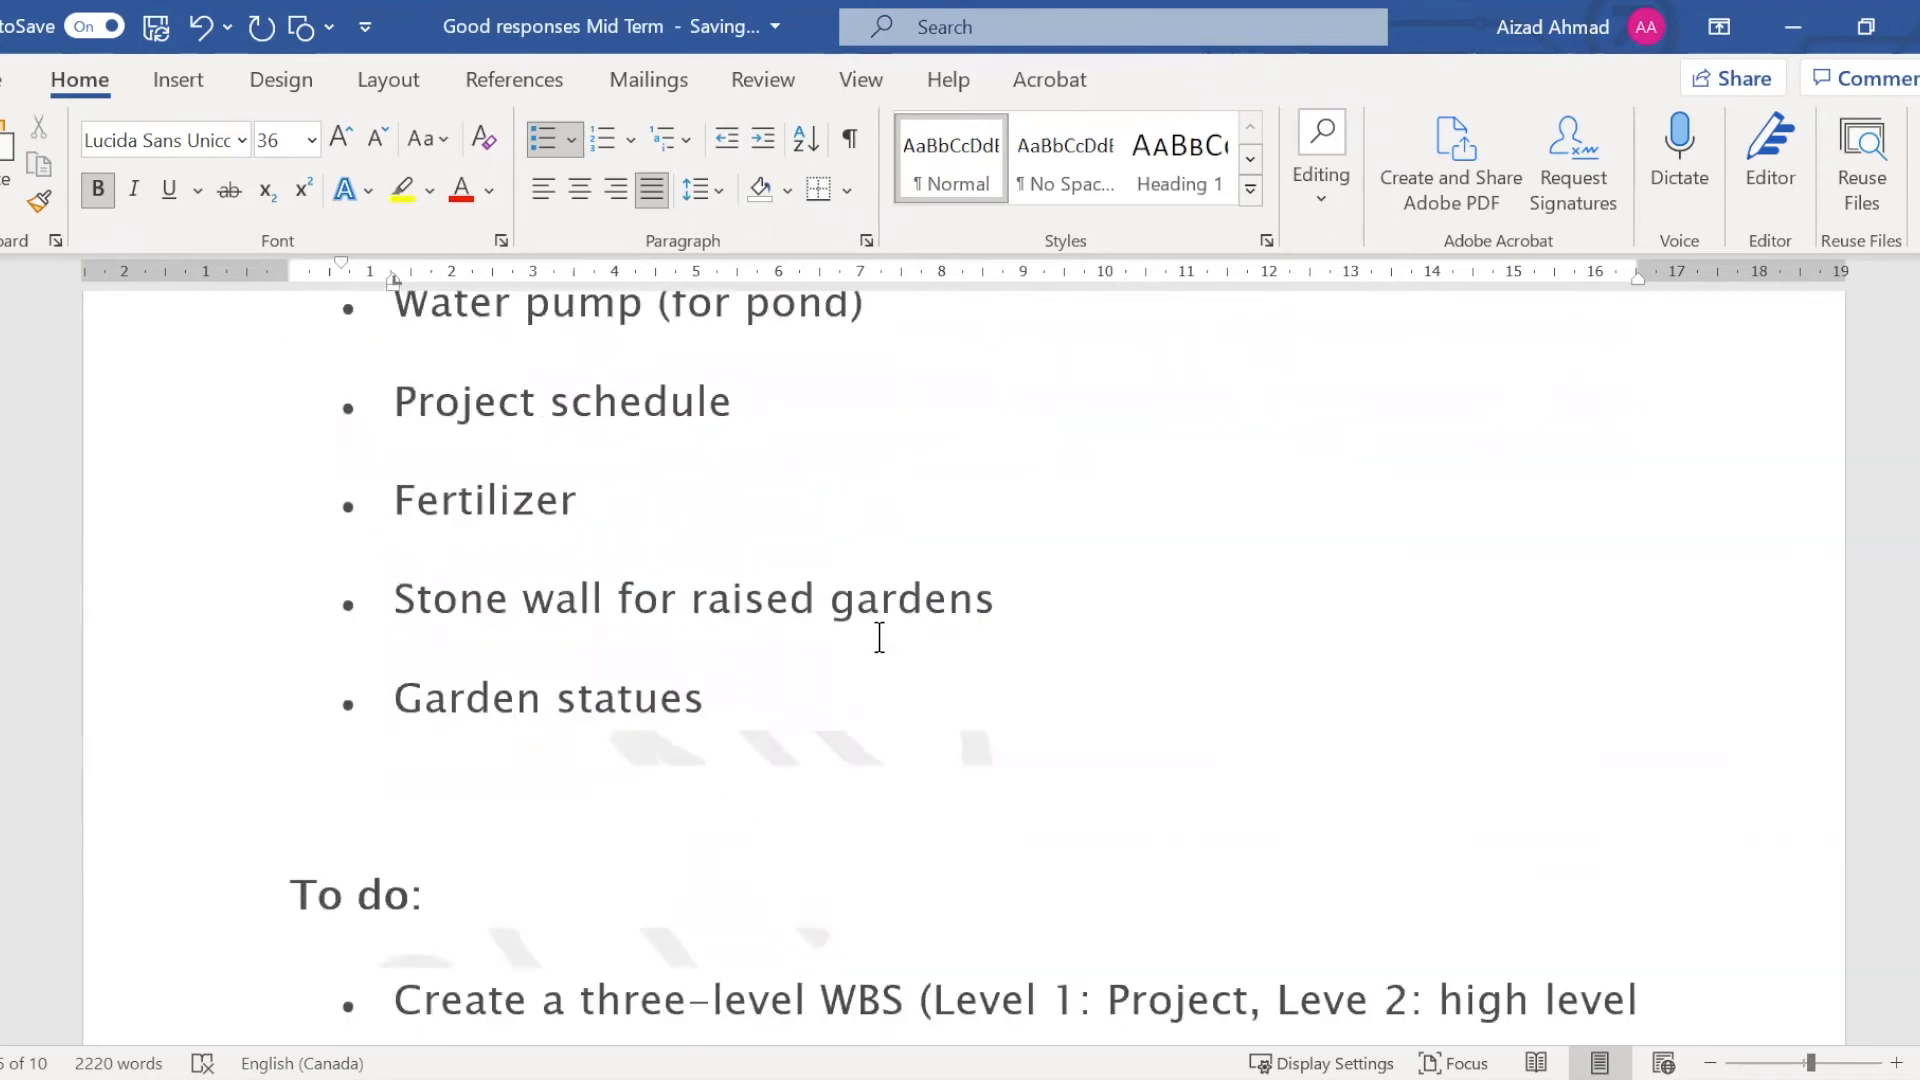
{"action": "scroll", "coordinate": [877, 631], "scroll_direction": "down", "scroll_amount": 10}
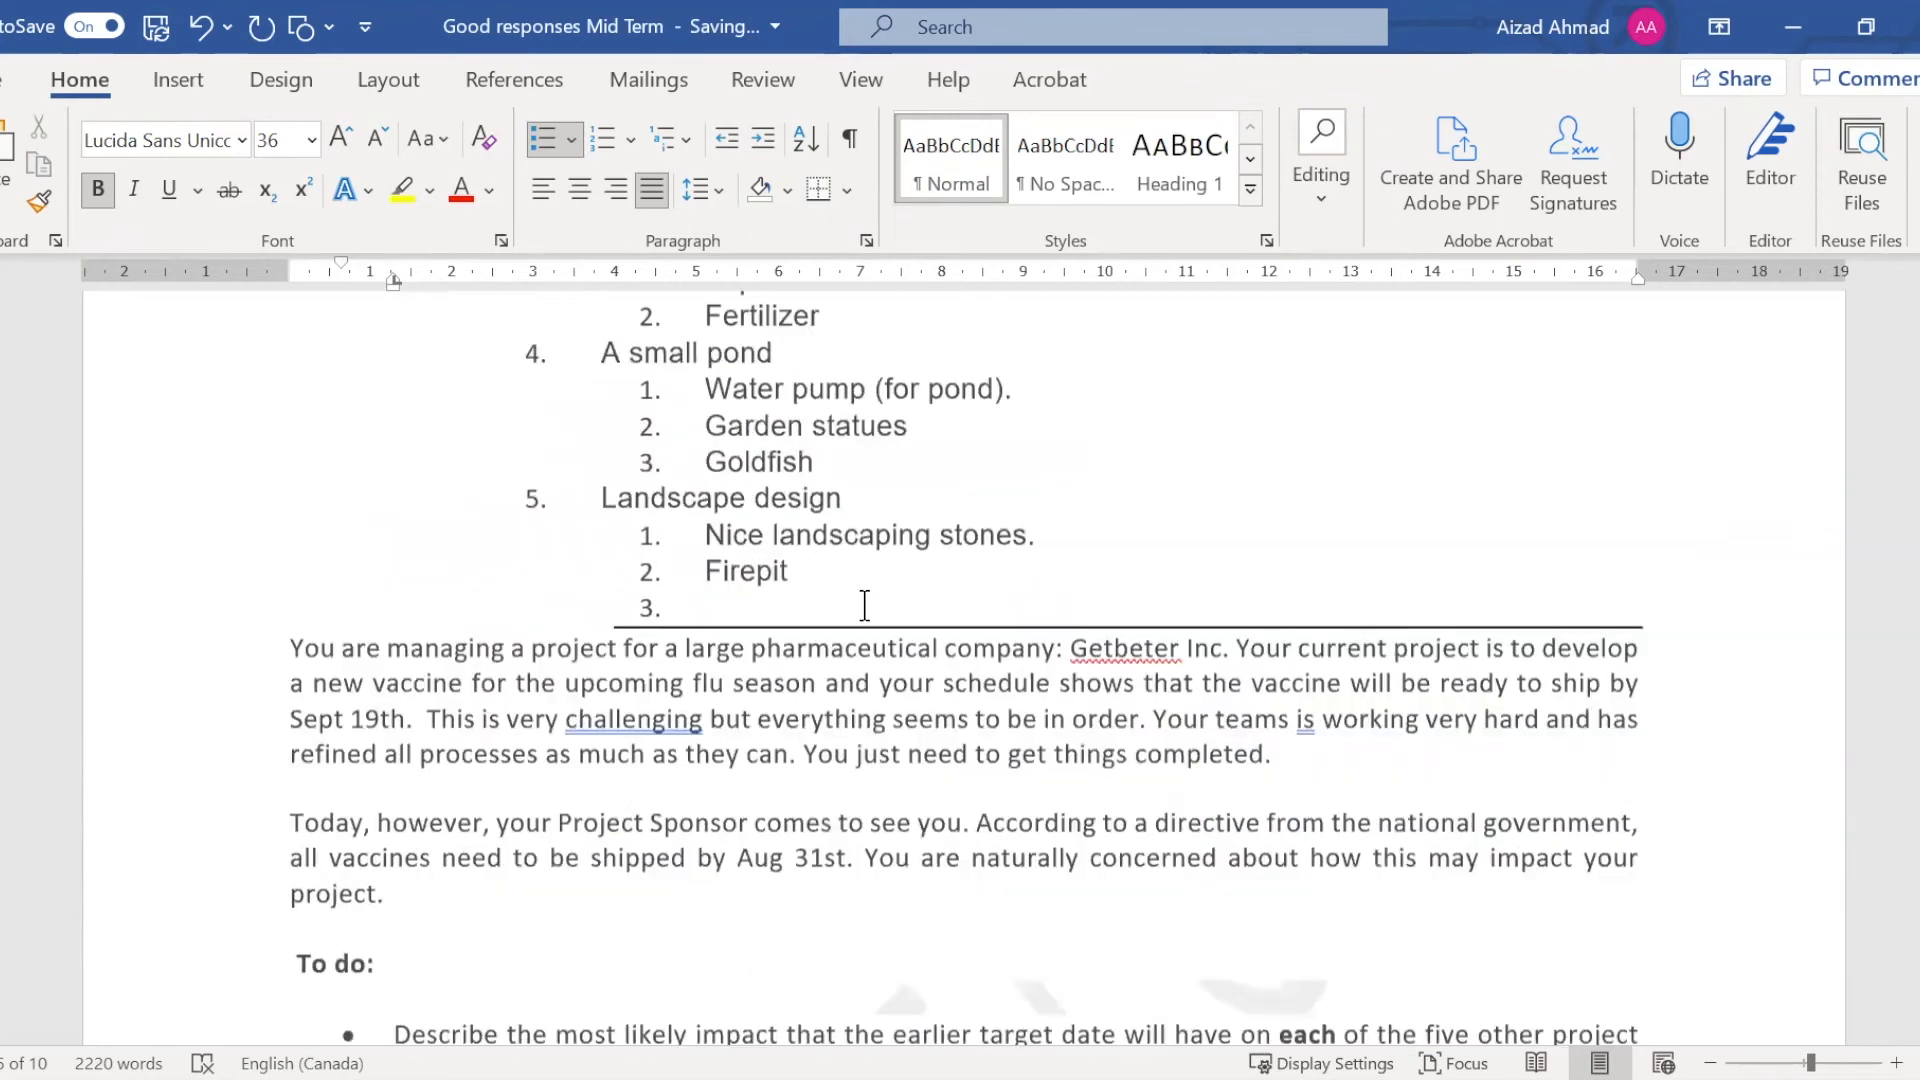
{"action": "scroll", "coordinate": [651, 924], "scroll_direction": "down", "scroll_amount": 3}
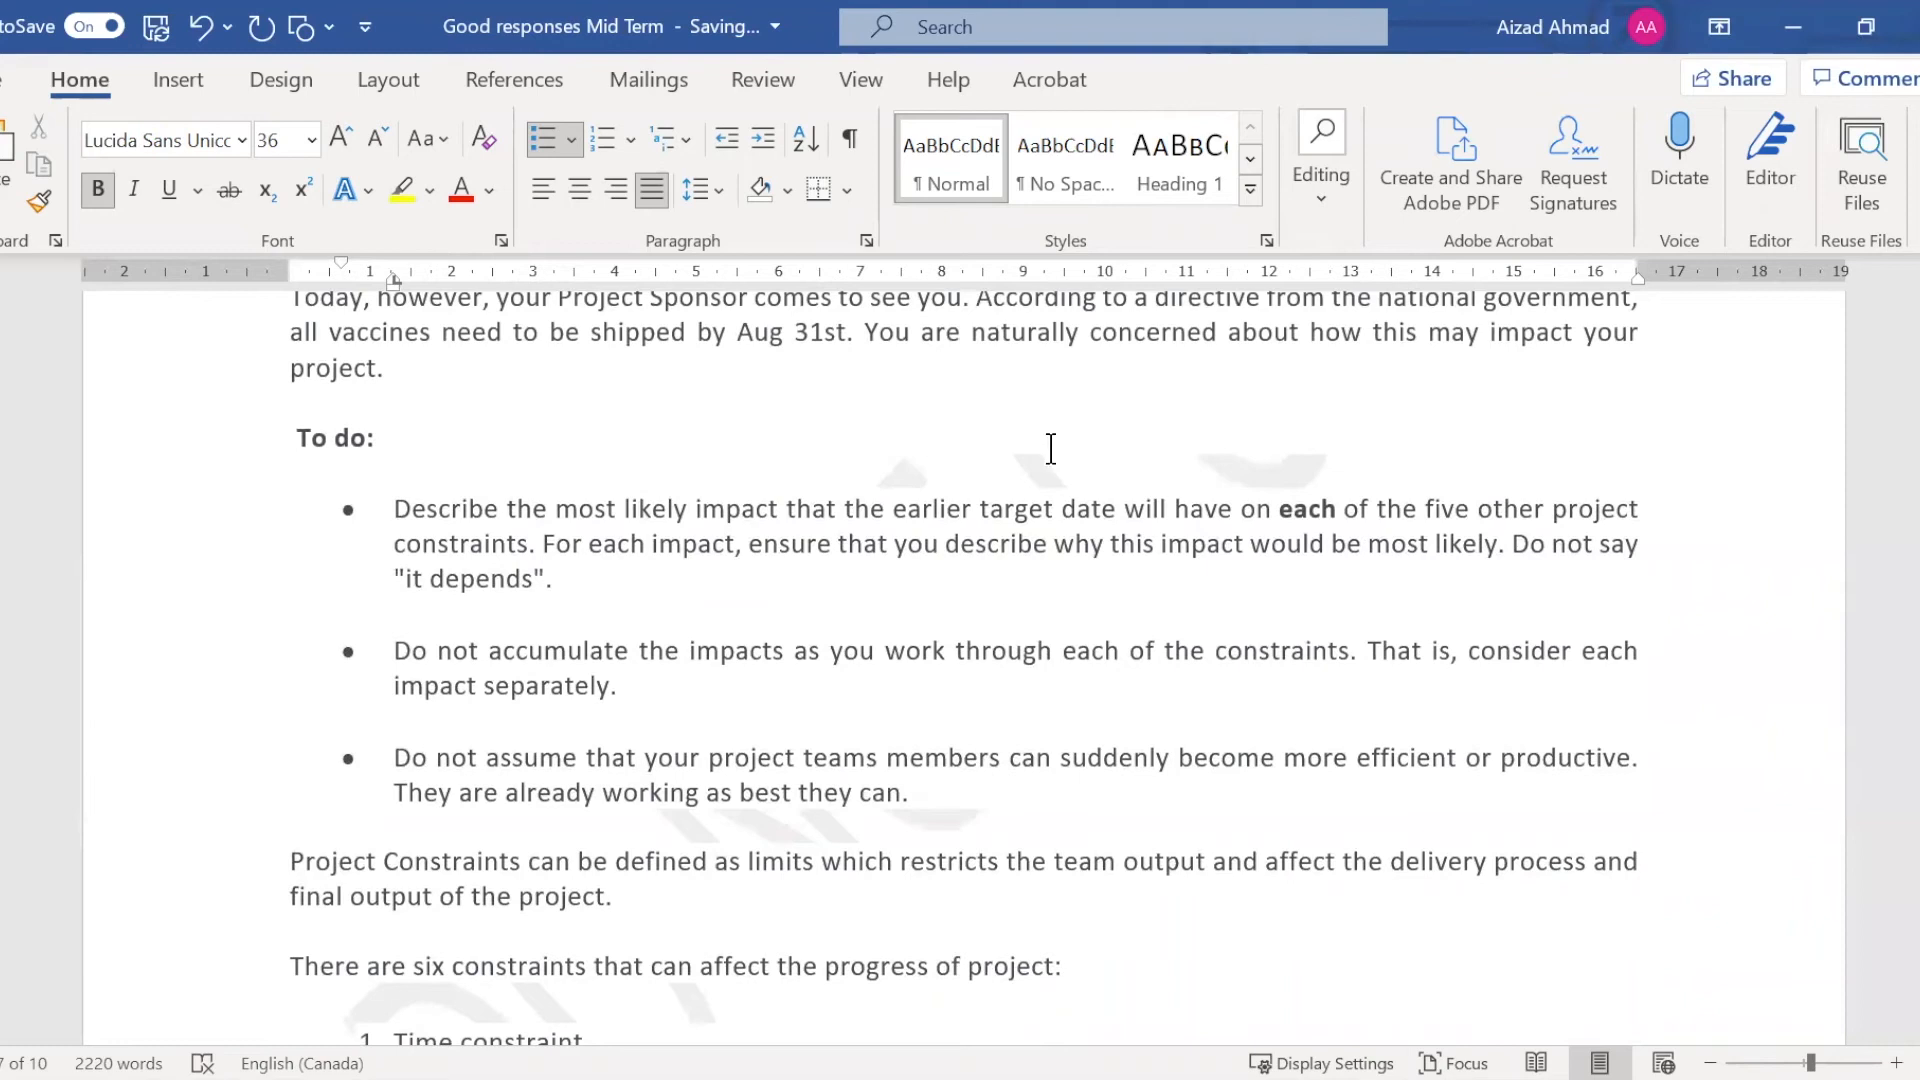
{"action": "left_click", "coordinate": [1019, 510]}
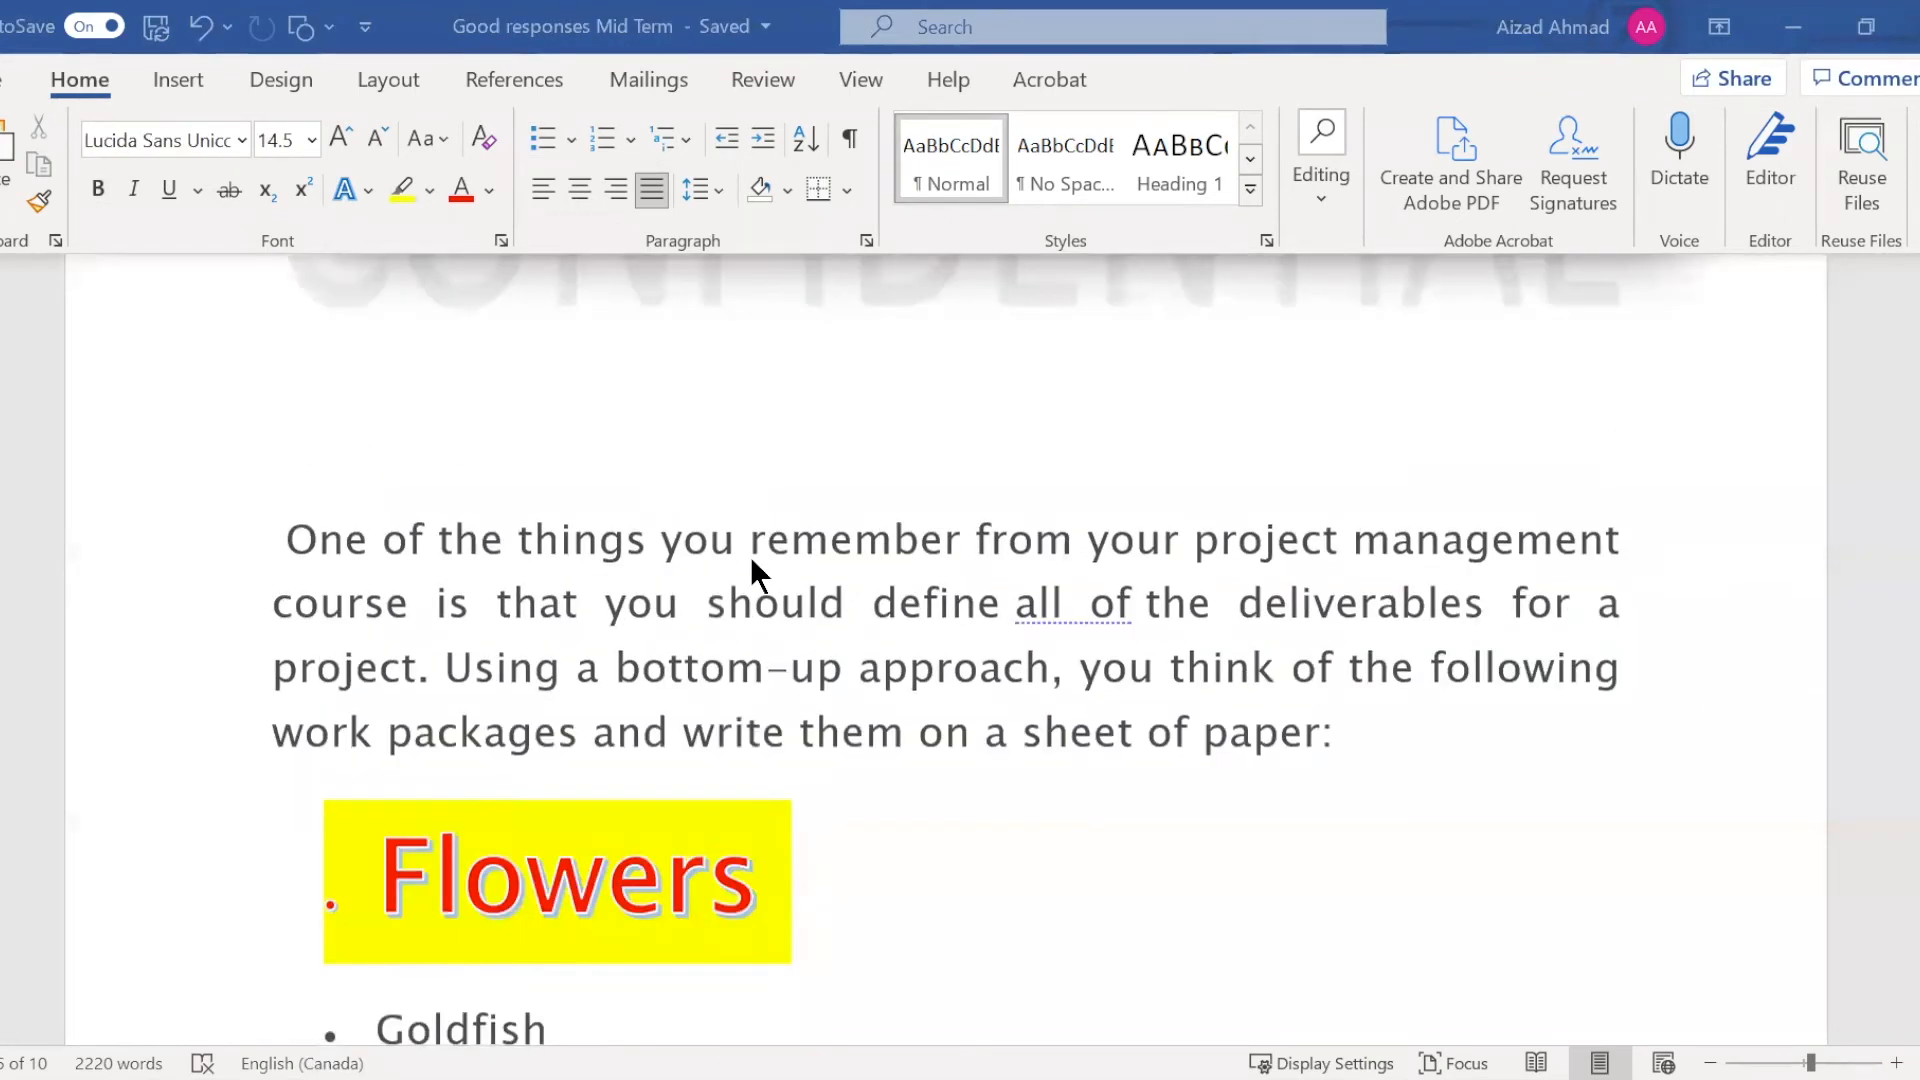
{"action": "scroll", "coordinate": [750, 556], "scroll_direction": "up", "scroll_amount": 3}
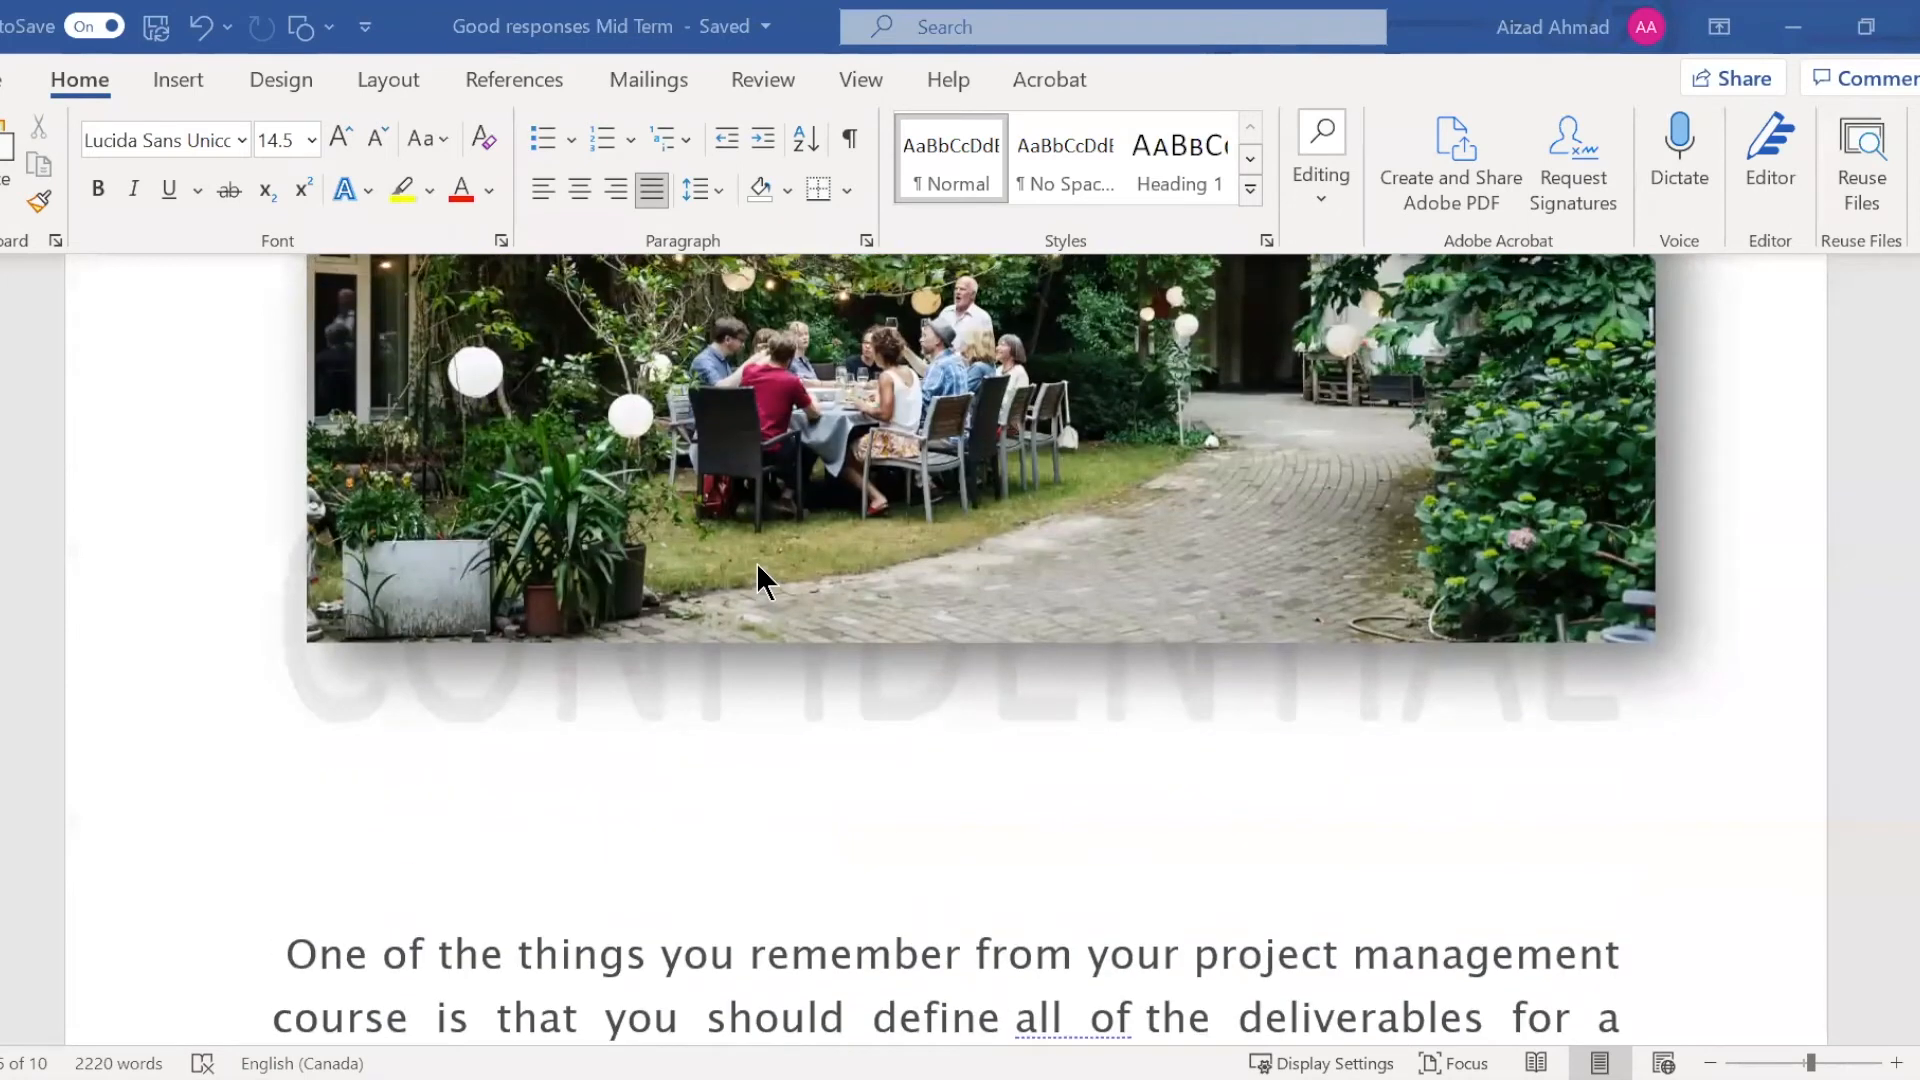
{"action": "scroll", "coordinate": [756, 562], "scroll_direction": "down", "scroll_amount": 10}
{"action": "scroll", "coordinate": [756, 562], "scroll_direction": "down", "scroll_amount": 3}
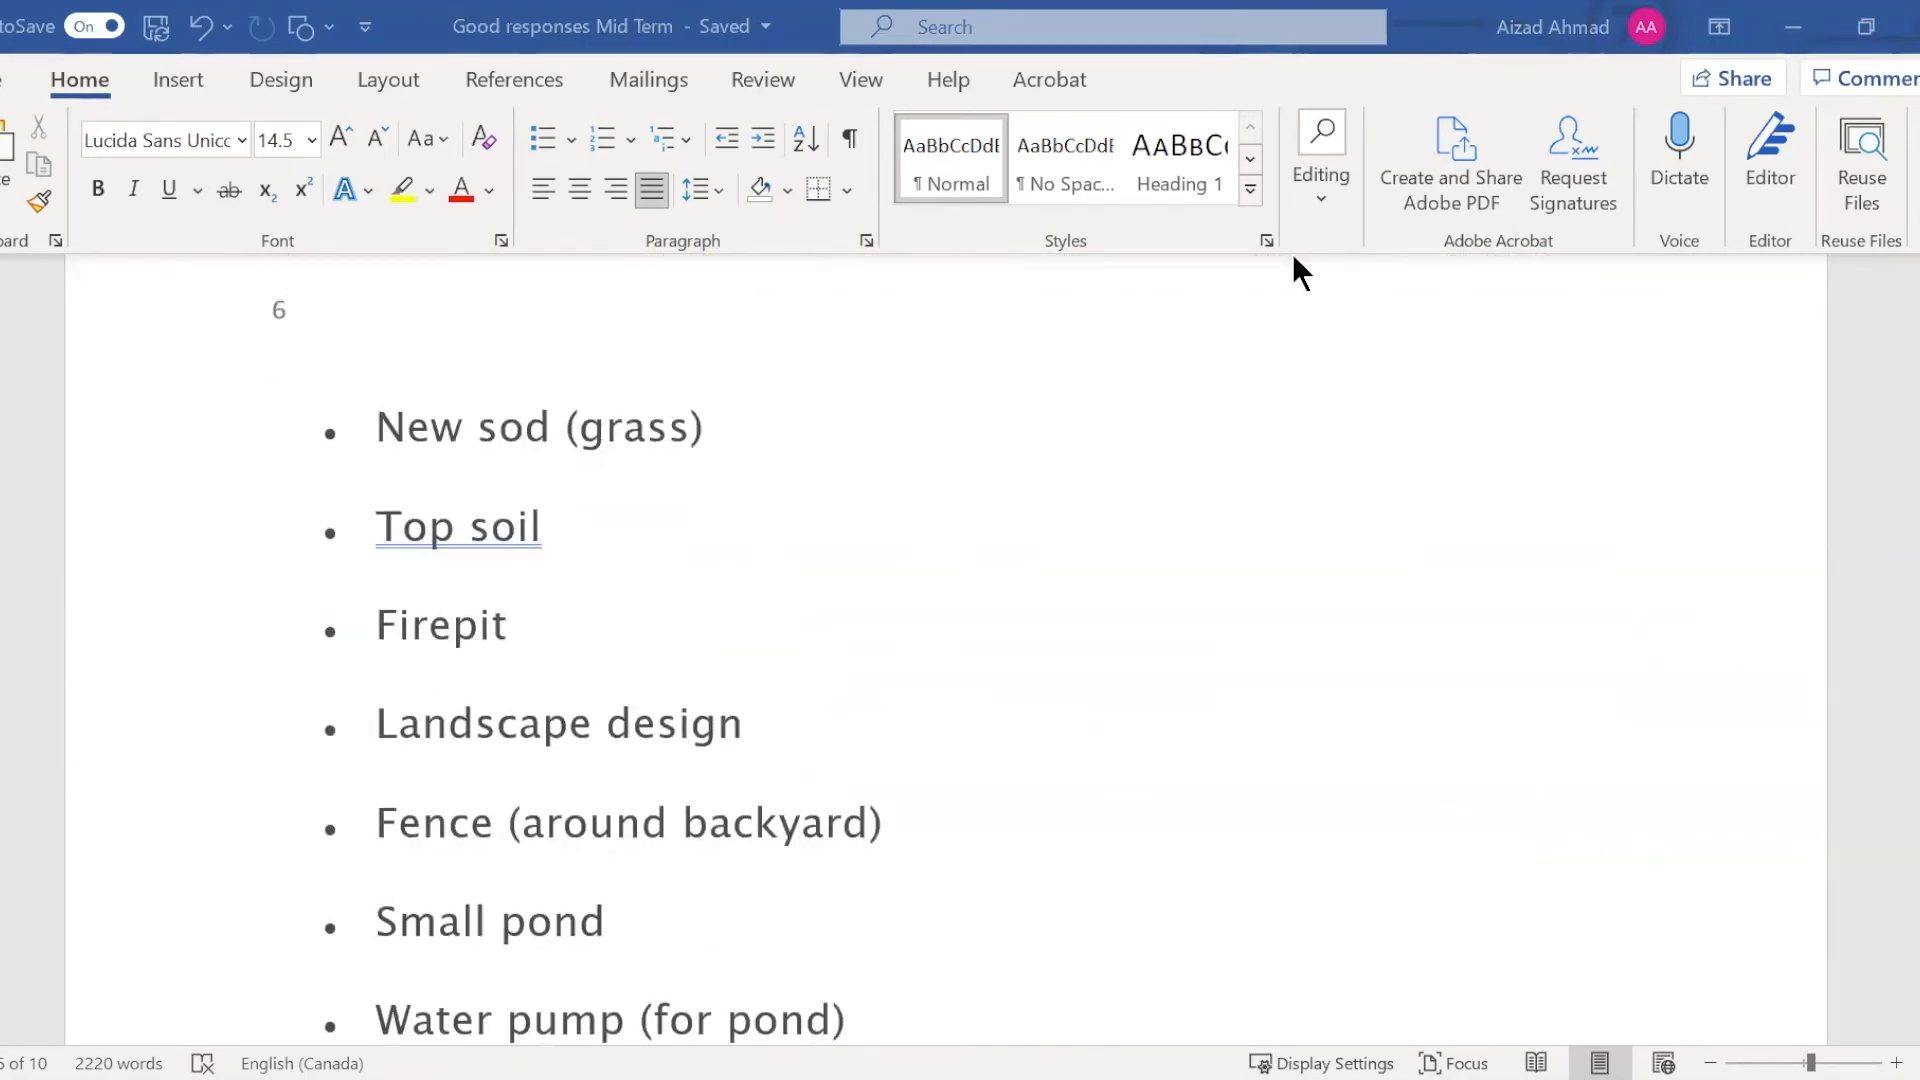
{"action": "left_click", "coordinate": [1104, 28]}
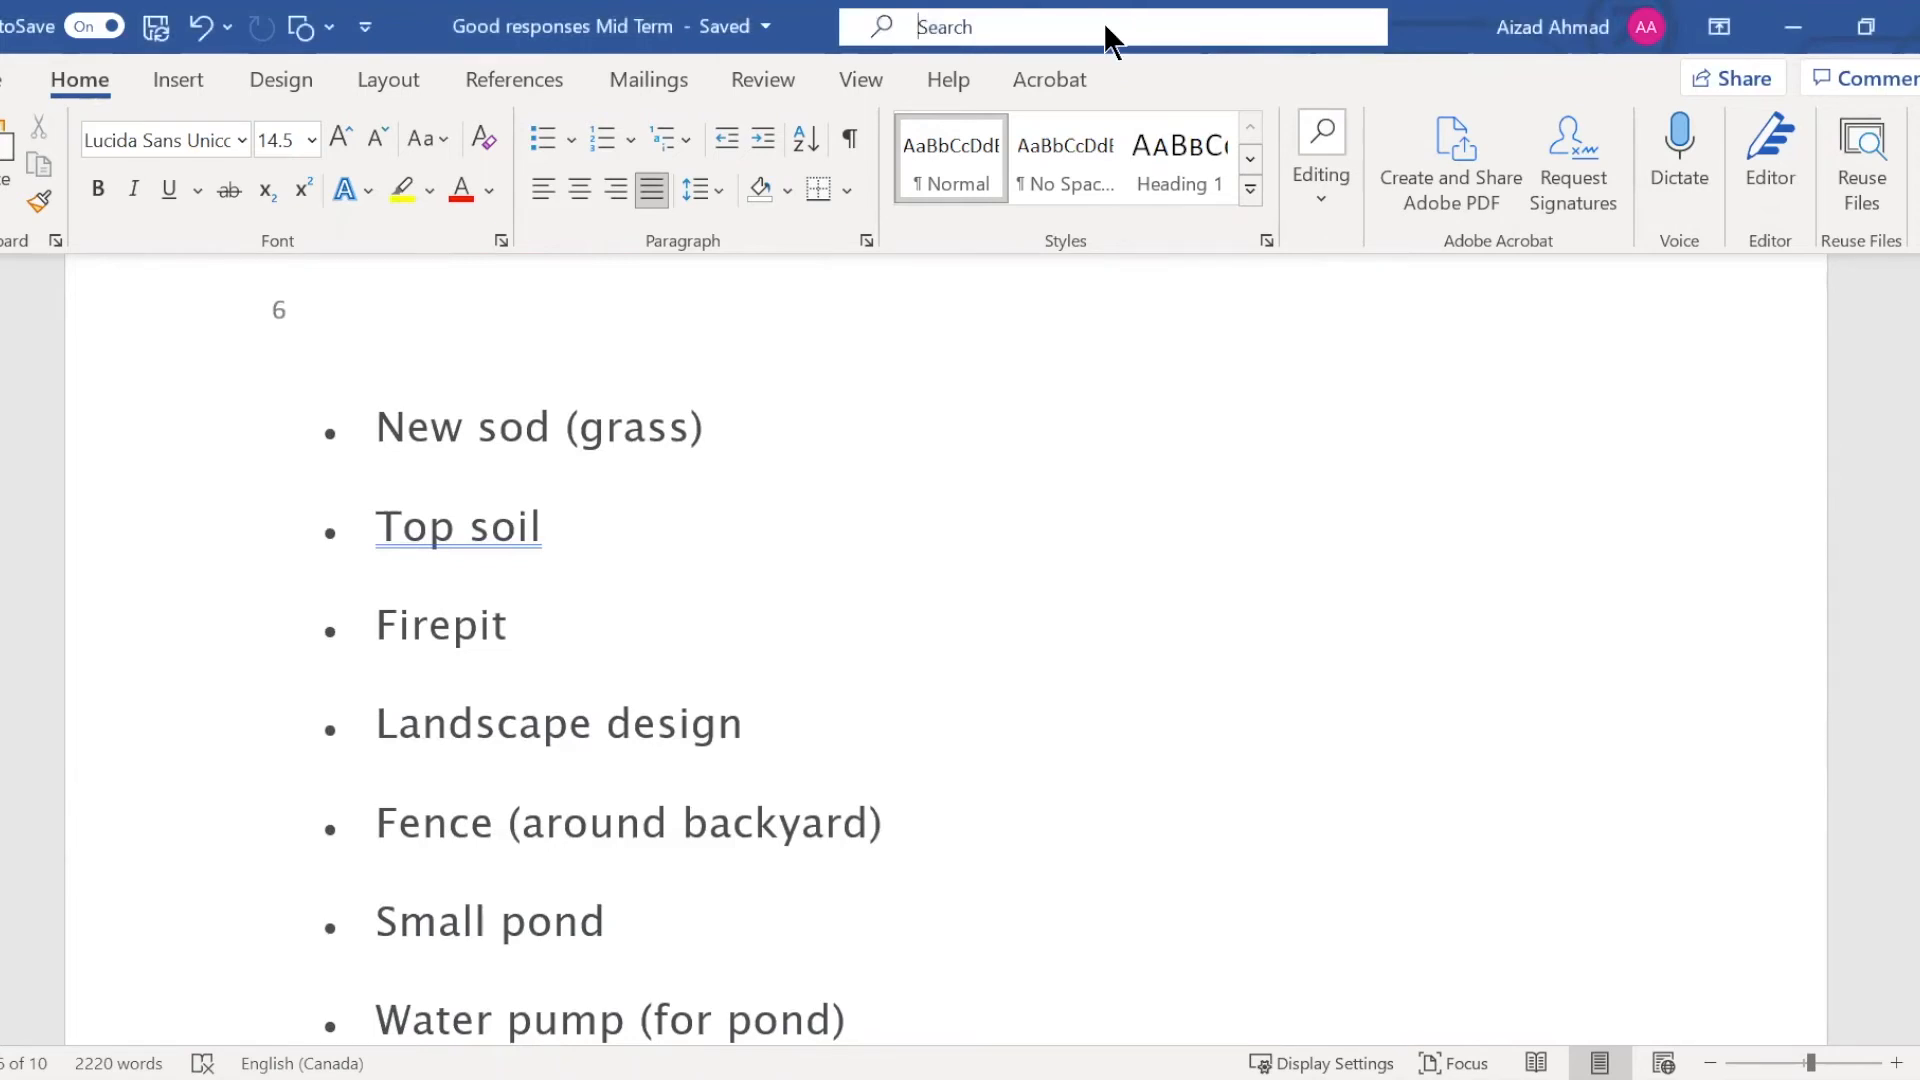
{"action": "left_click", "coordinate": [590, 312]}
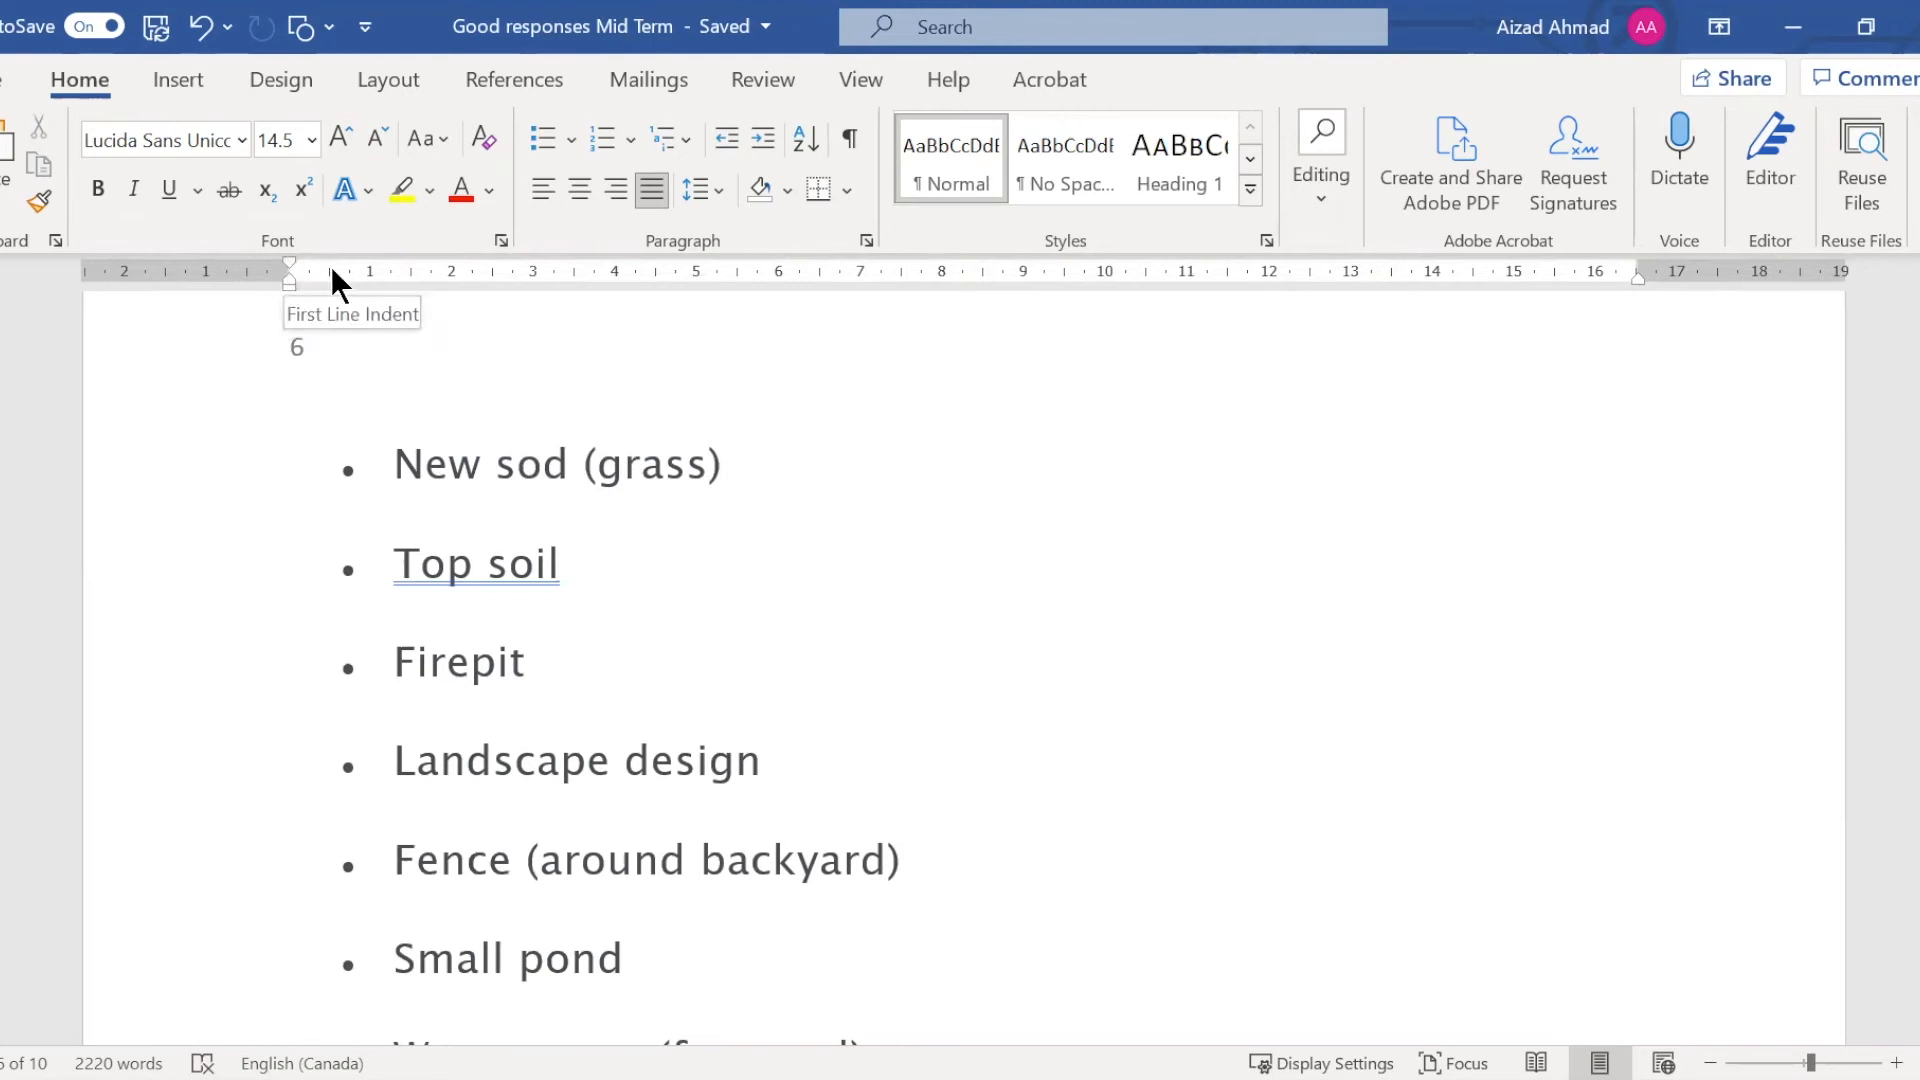
Try to adjust the first line indent on the ruler and undo the change
{"action": "left_click_drag", "start_coordinate": [280, 260], "coordinate": [278, 260]}
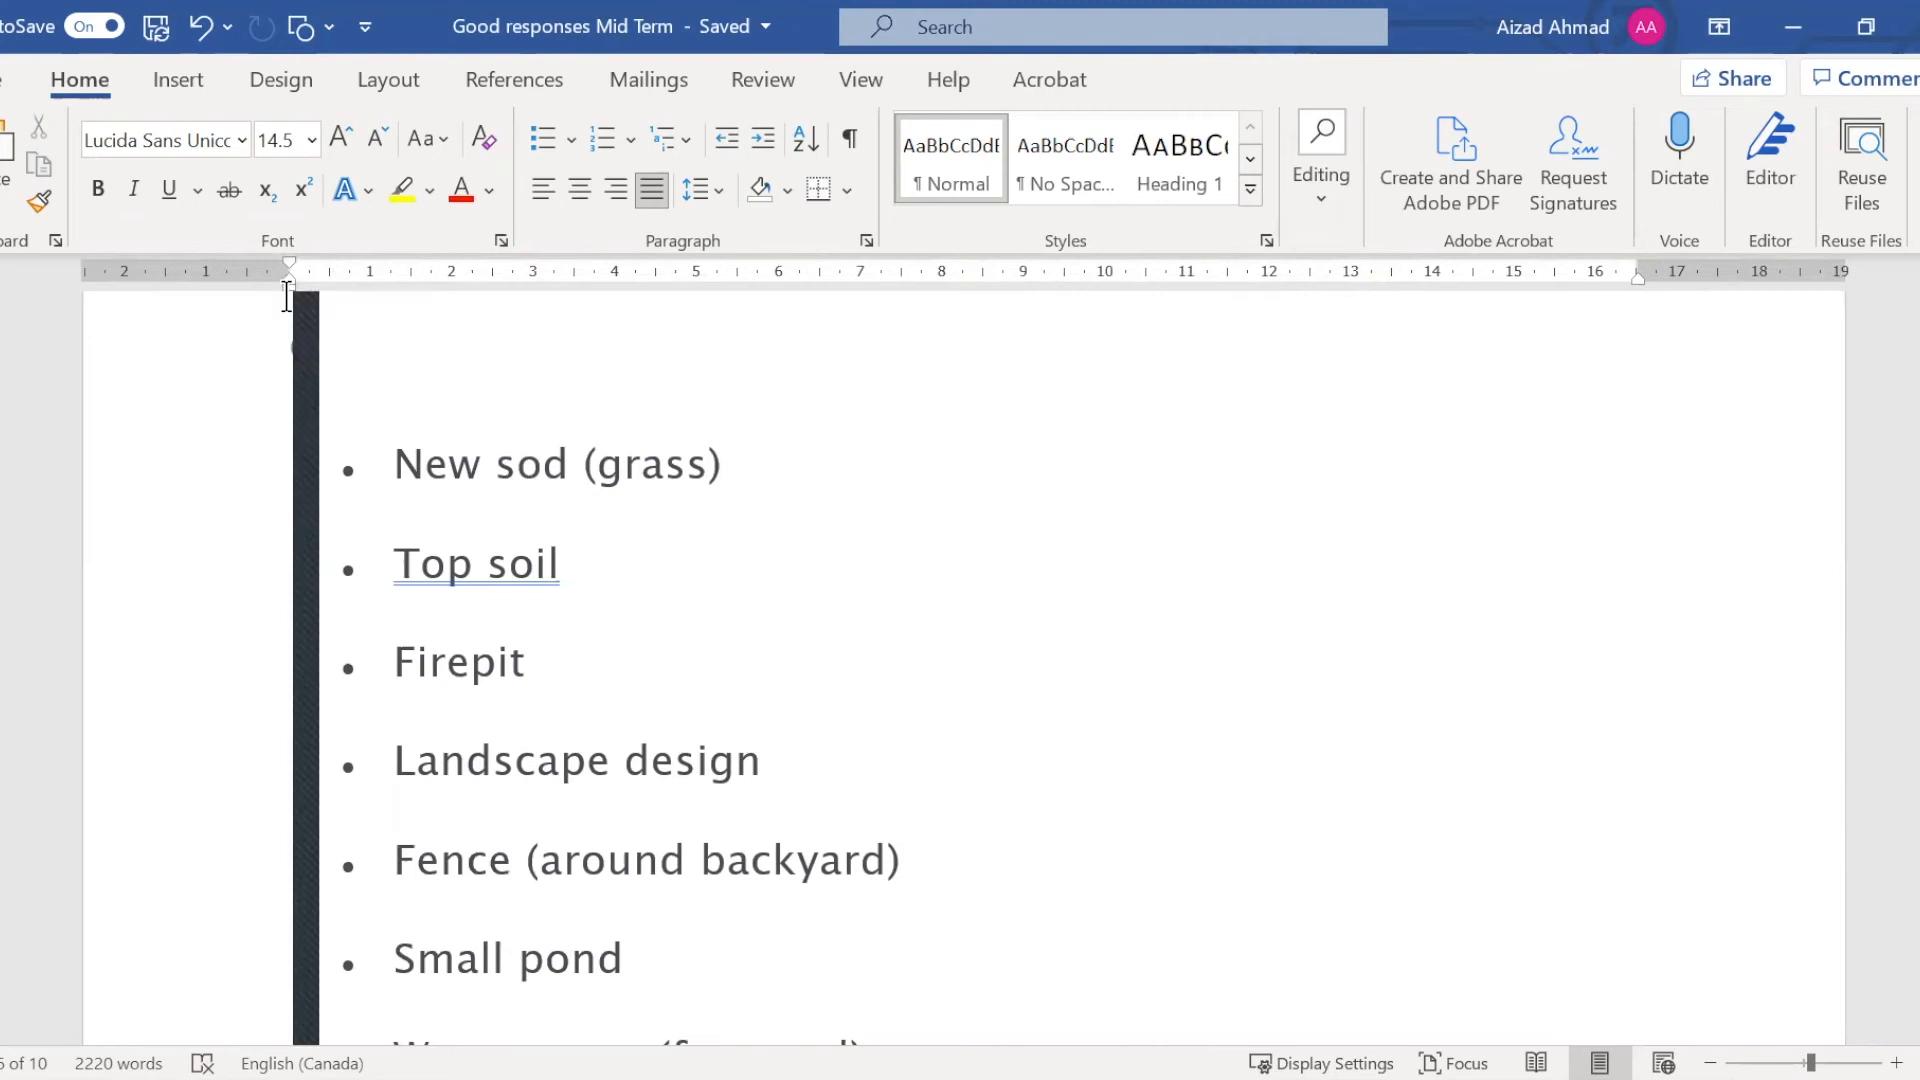
{"action": "key", "text": "ctrl+z"}
{"action": "left_click", "coordinate": [688, 467]}
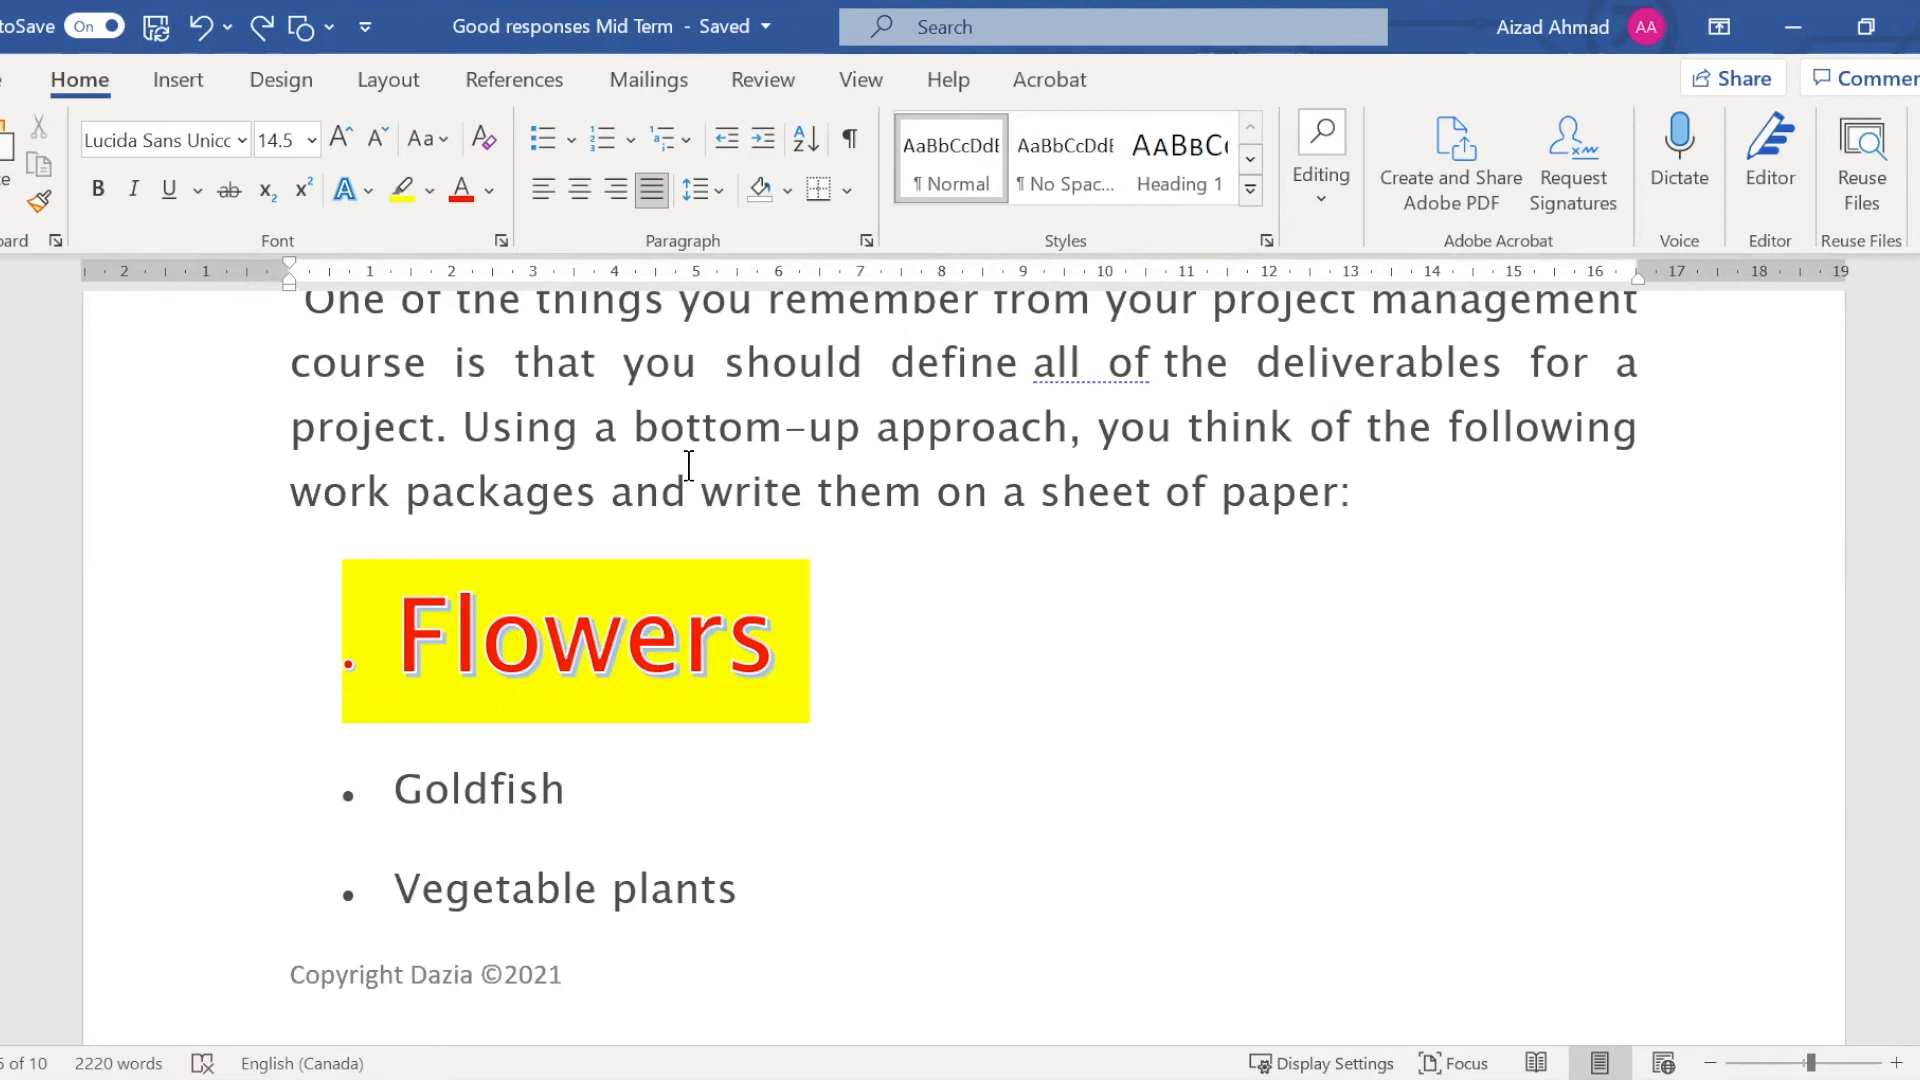
Shrink the garden picture proportionally to about 6 cm wide so it sits among the bullets
{"action": "scroll", "coordinate": [699, 410], "scroll_direction": "down", "scroll_amount": 5}
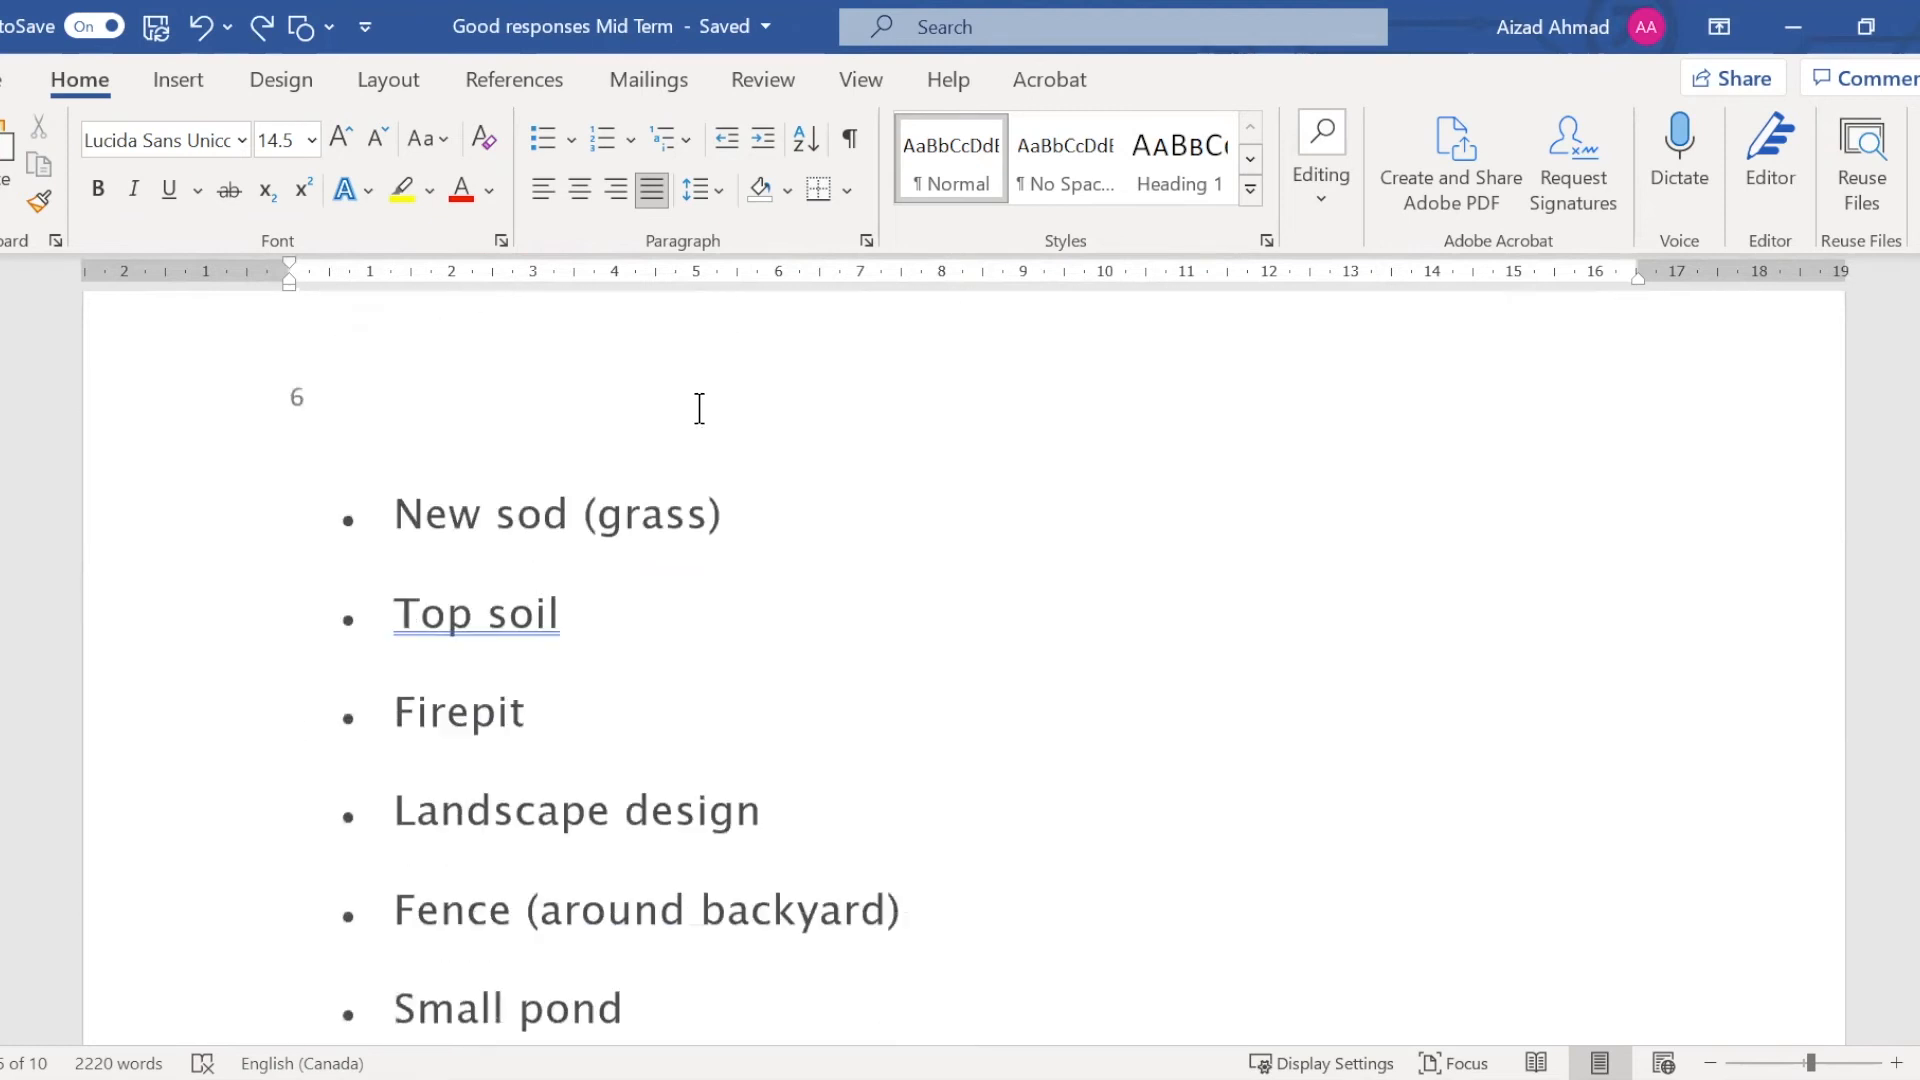
{"action": "scroll", "coordinate": [699, 410], "scroll_direction": "up", "scroll_amount": 6}
{"action": "scroll", "coordinate": [699, 410], "scroll_direction": "up", "scroll_amount": 4}
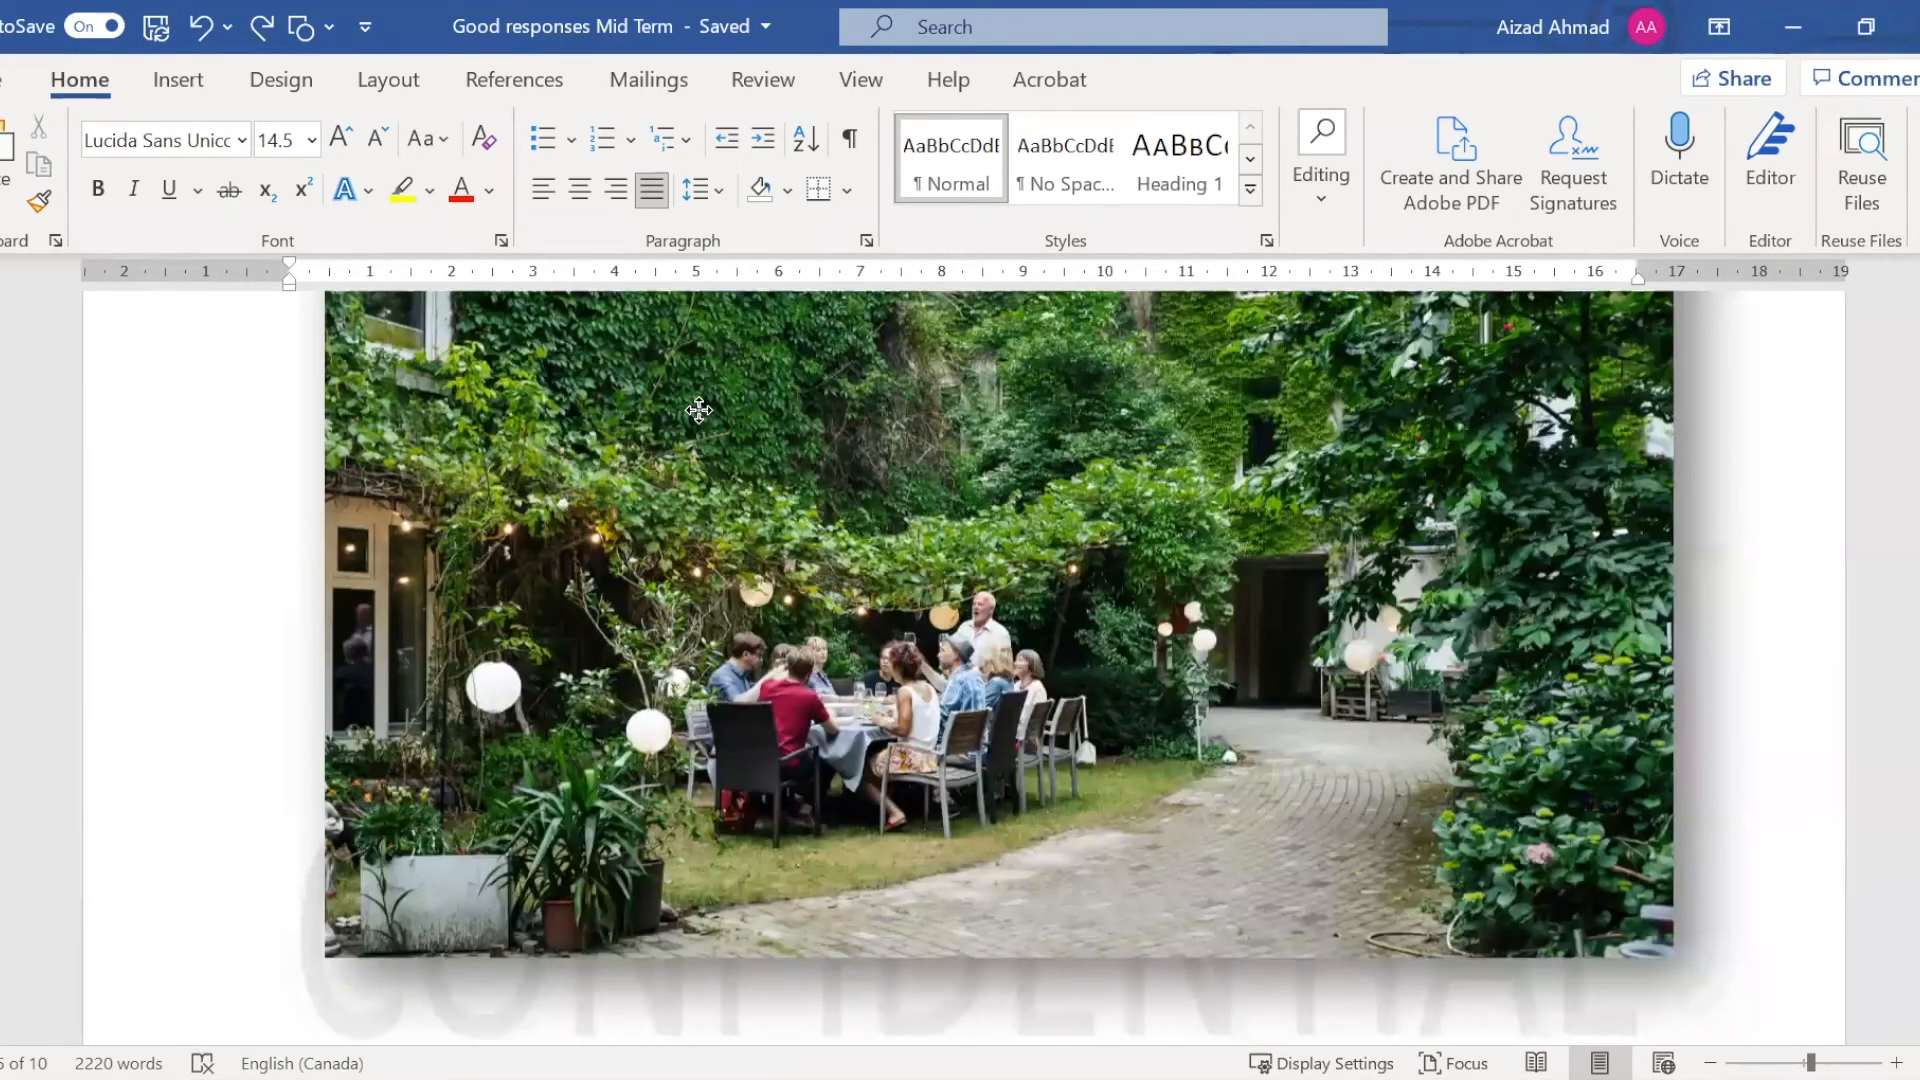
{"action": "scroll", "coordinate": [699, 410], "scroll_direction": "up", "scroll_amount": 3}
{"action": "left_click", "coordinate": [1742, 490]}
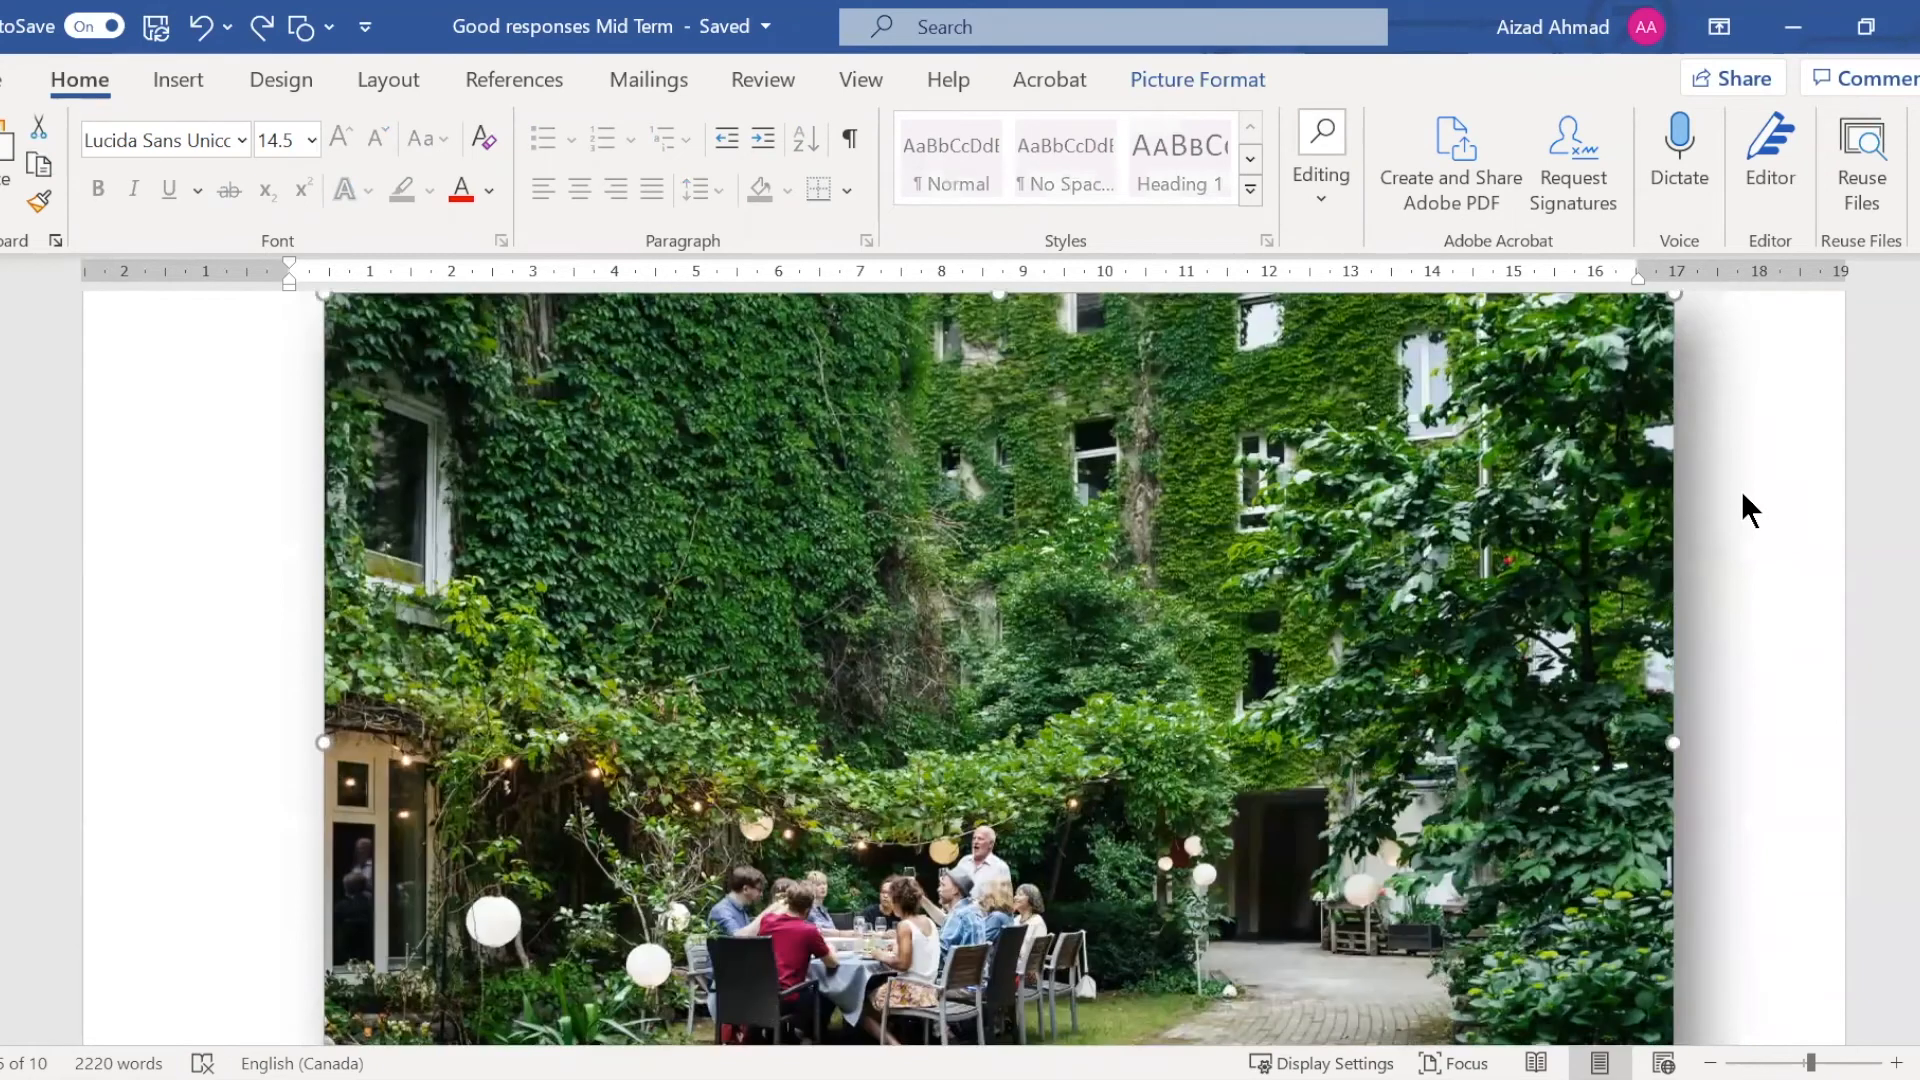
{"action": "scroll", "coordinate": [1742, 490], "scroll_direction": "up", "scroll_amount": 2}
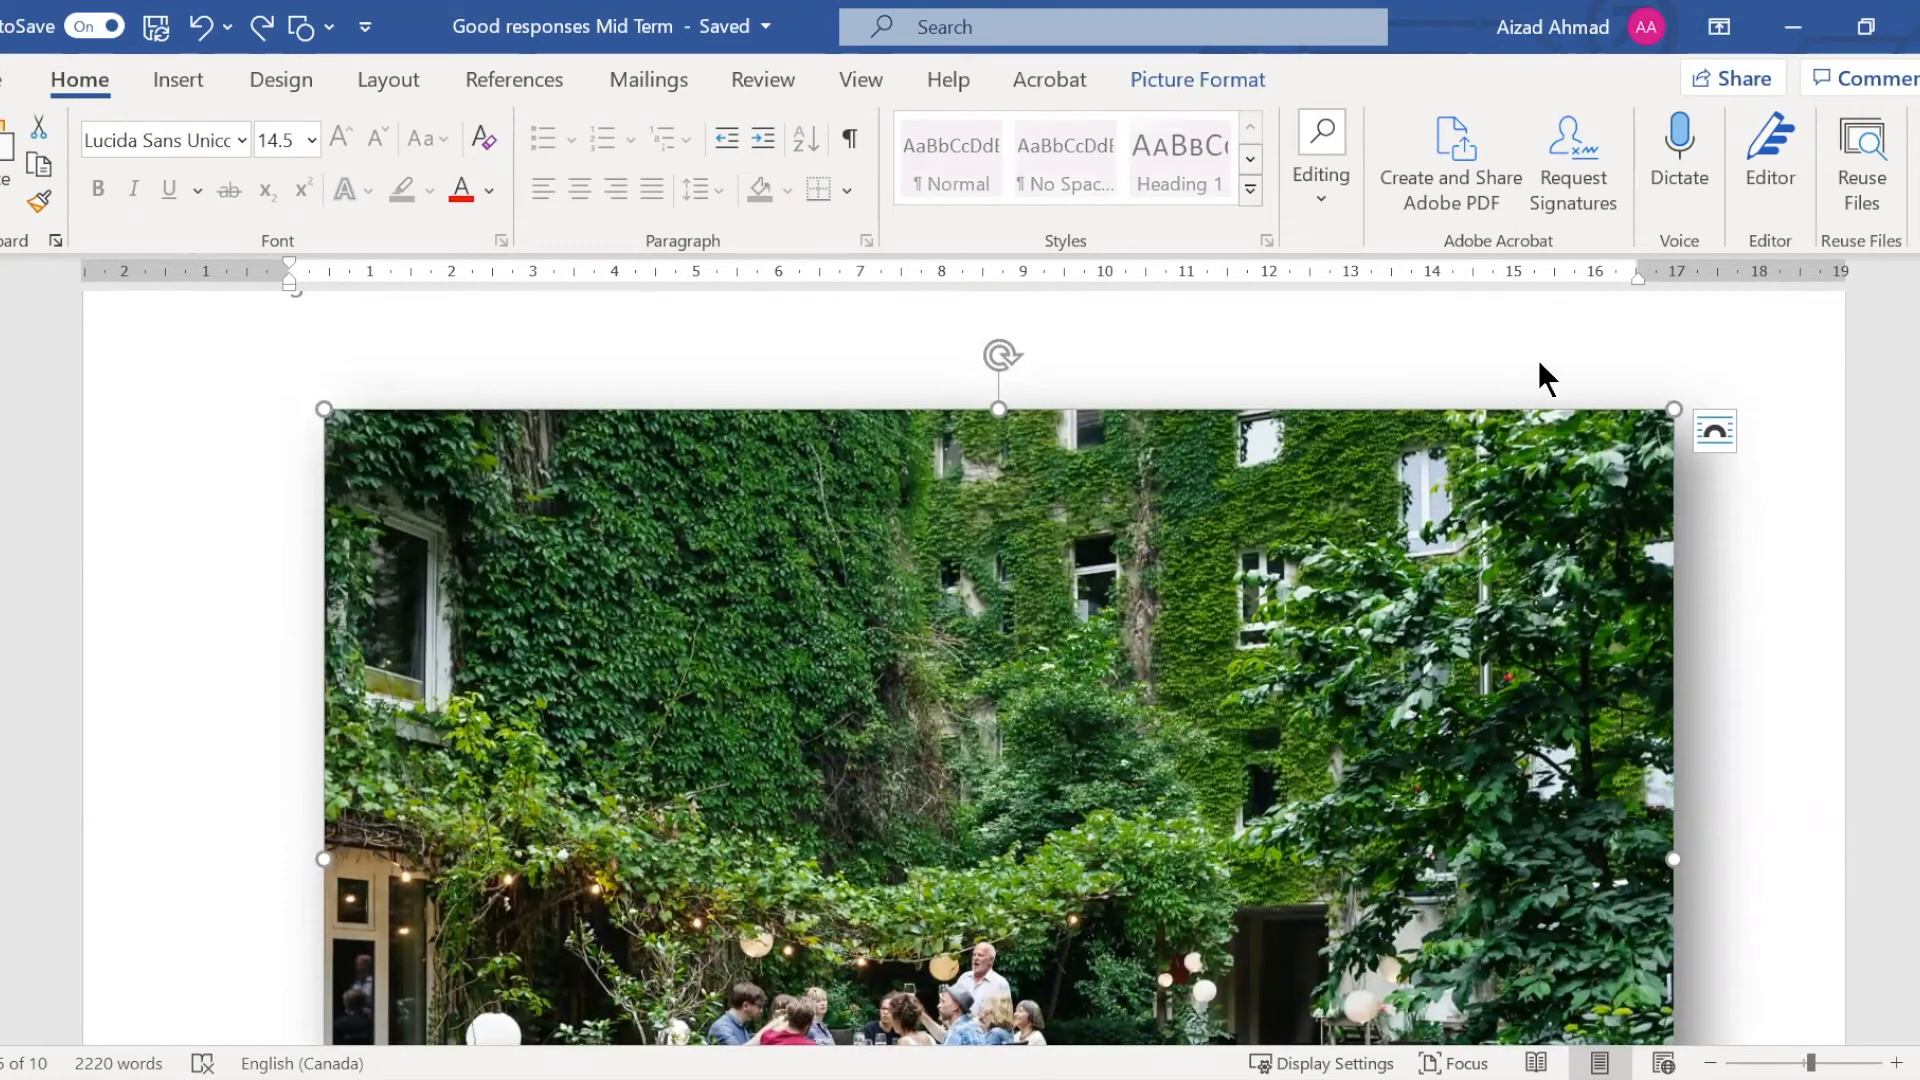
{"action": "left_click_drag", "start_coordinate": [1669, 402], "coordinate": [1591, 462]}
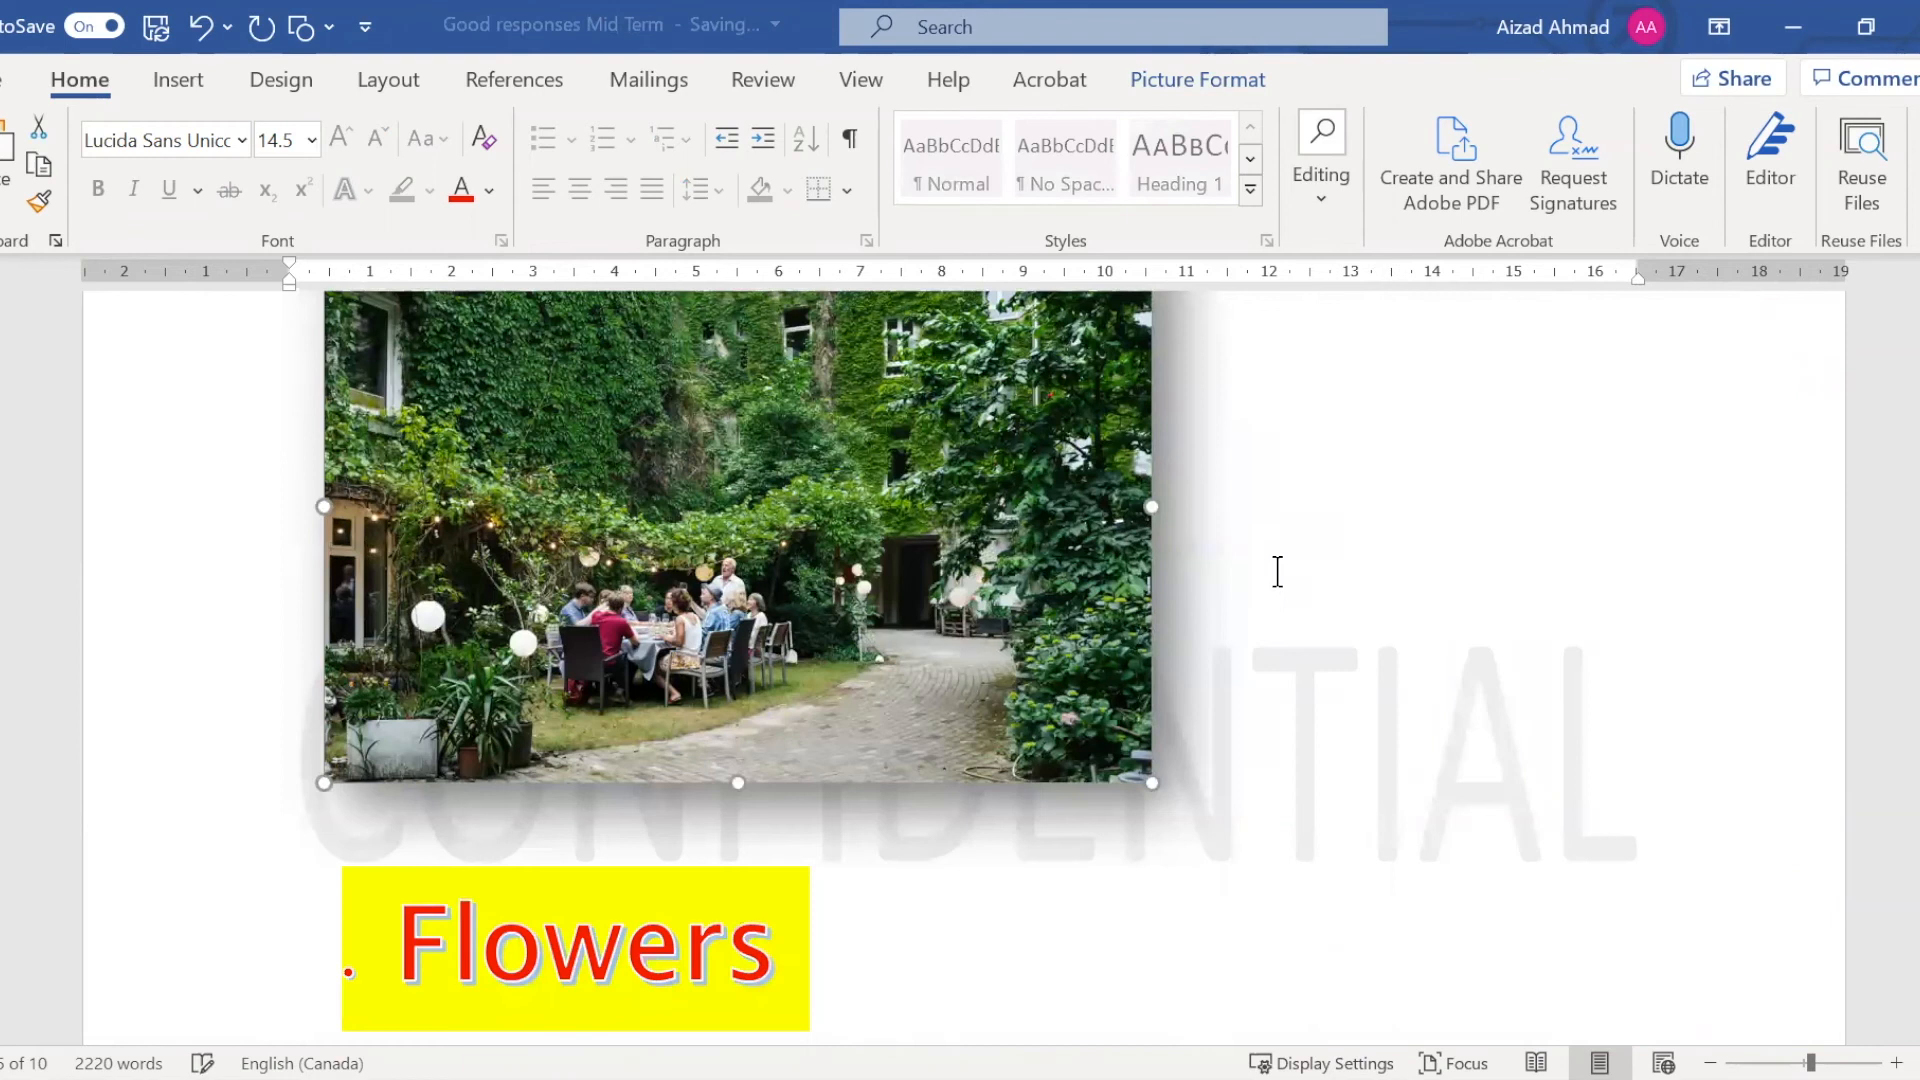
{"action": "scroll", "coordinate": [1100, 600], "scroll_direction": "up", "scroll_amount": 5}
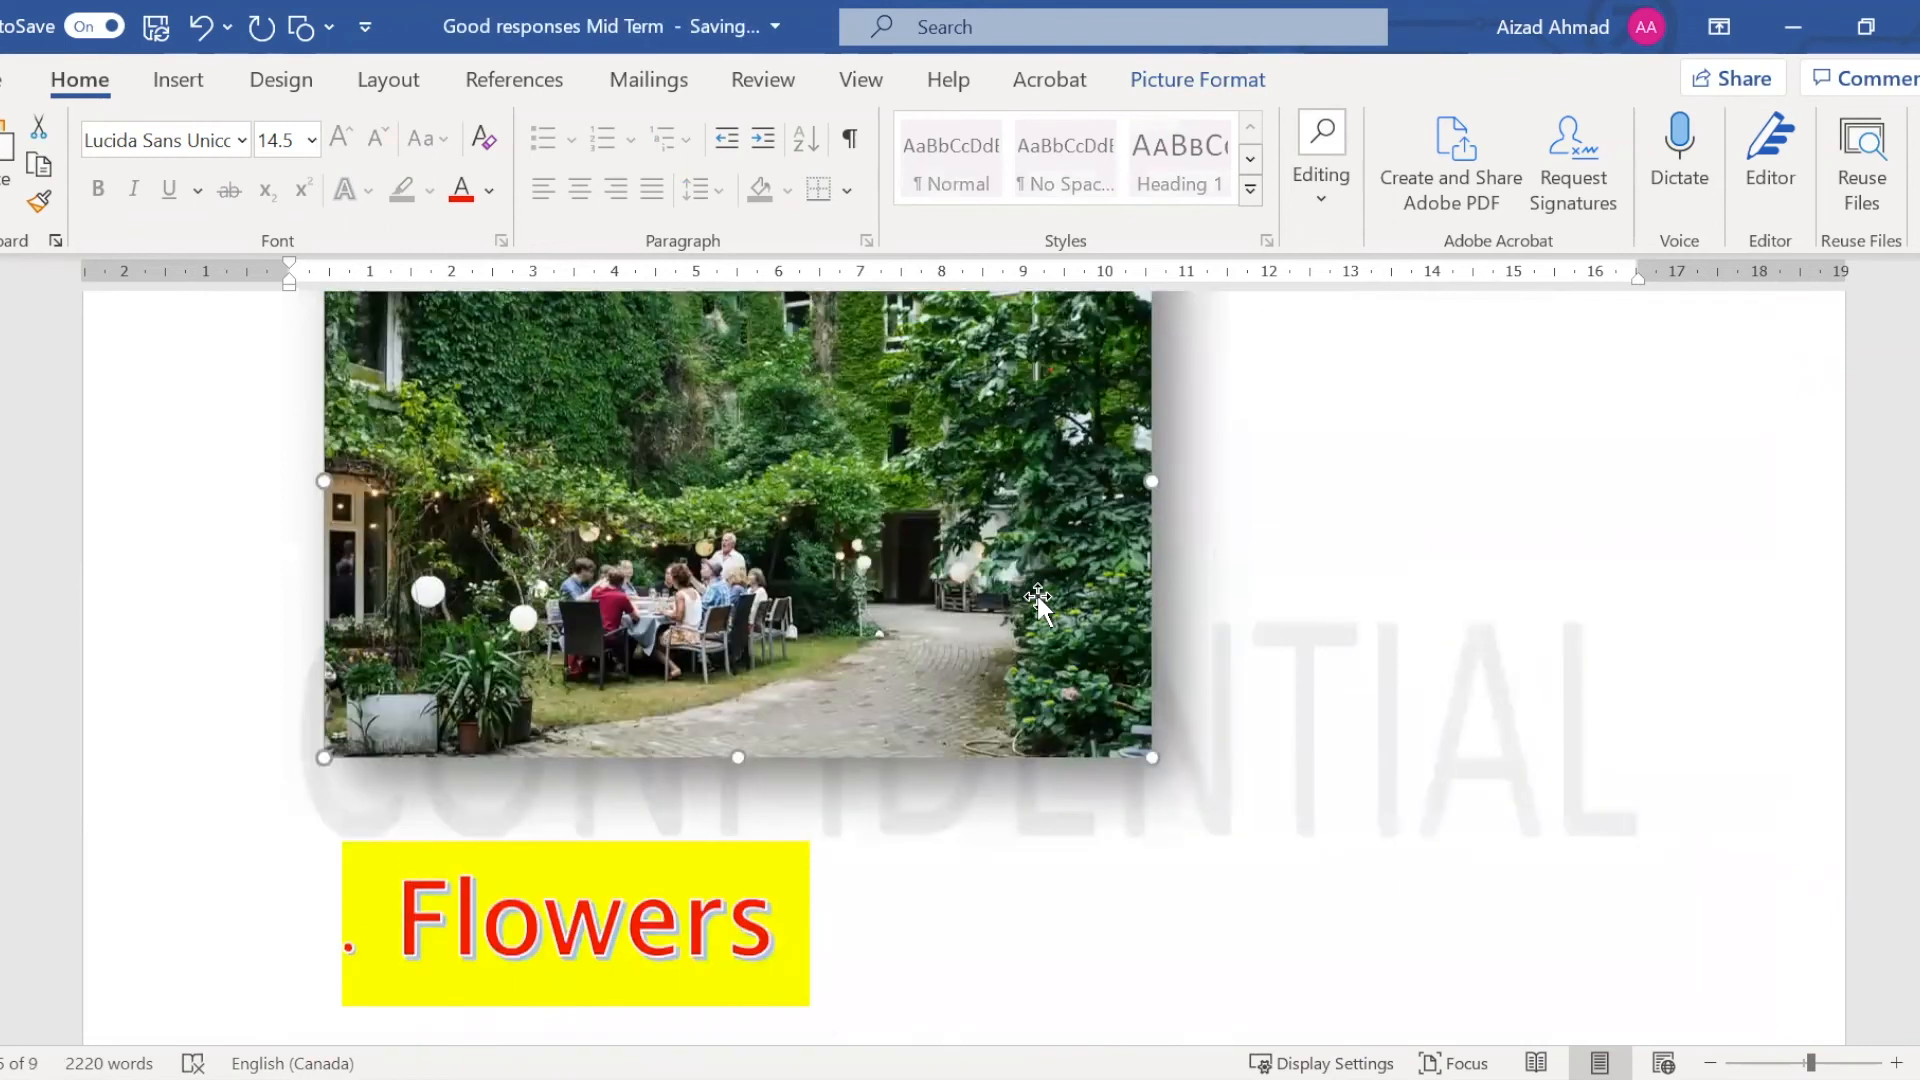
{"action": "left_click_drag", "start_coordinate": [1150, 440], "coordinate": [1144, 438]}
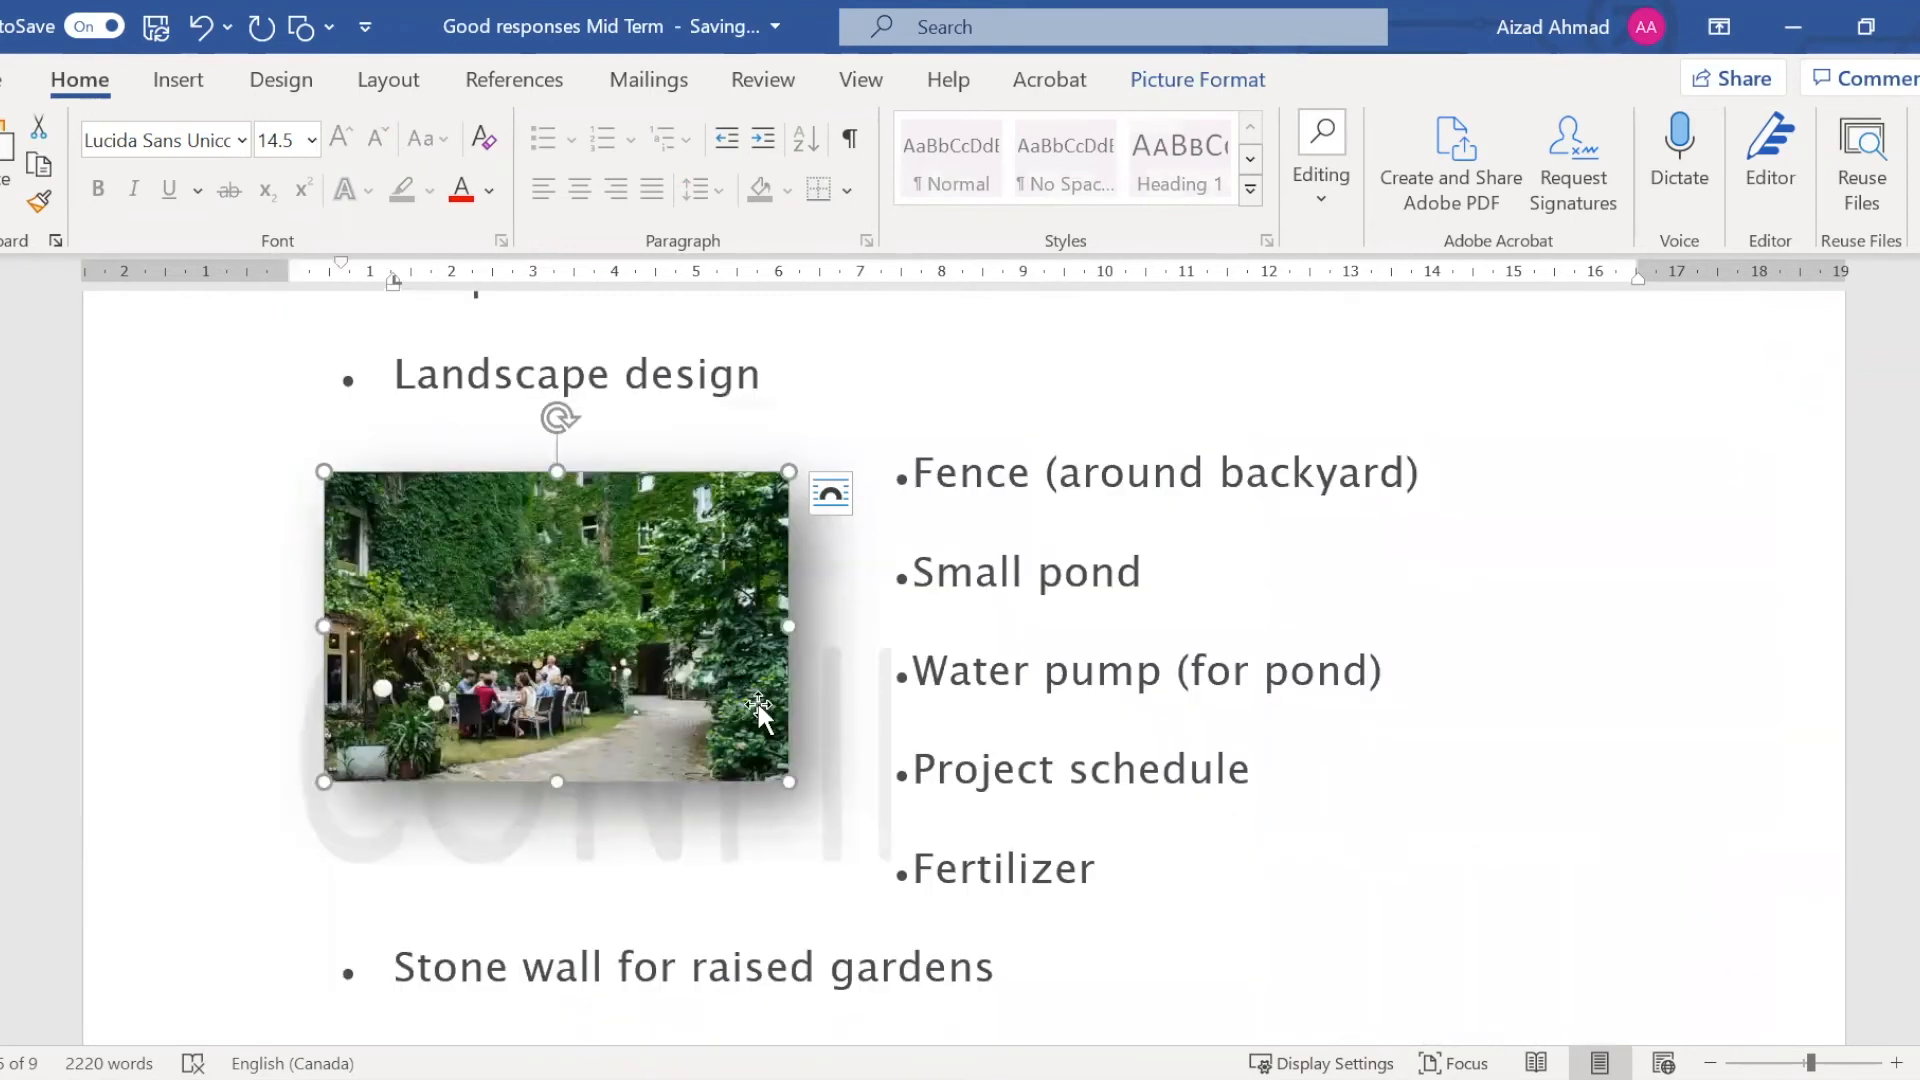
{"action": "left_click_drag", "start_coordinate": [783, 772], "coordinate": [827, 805]}
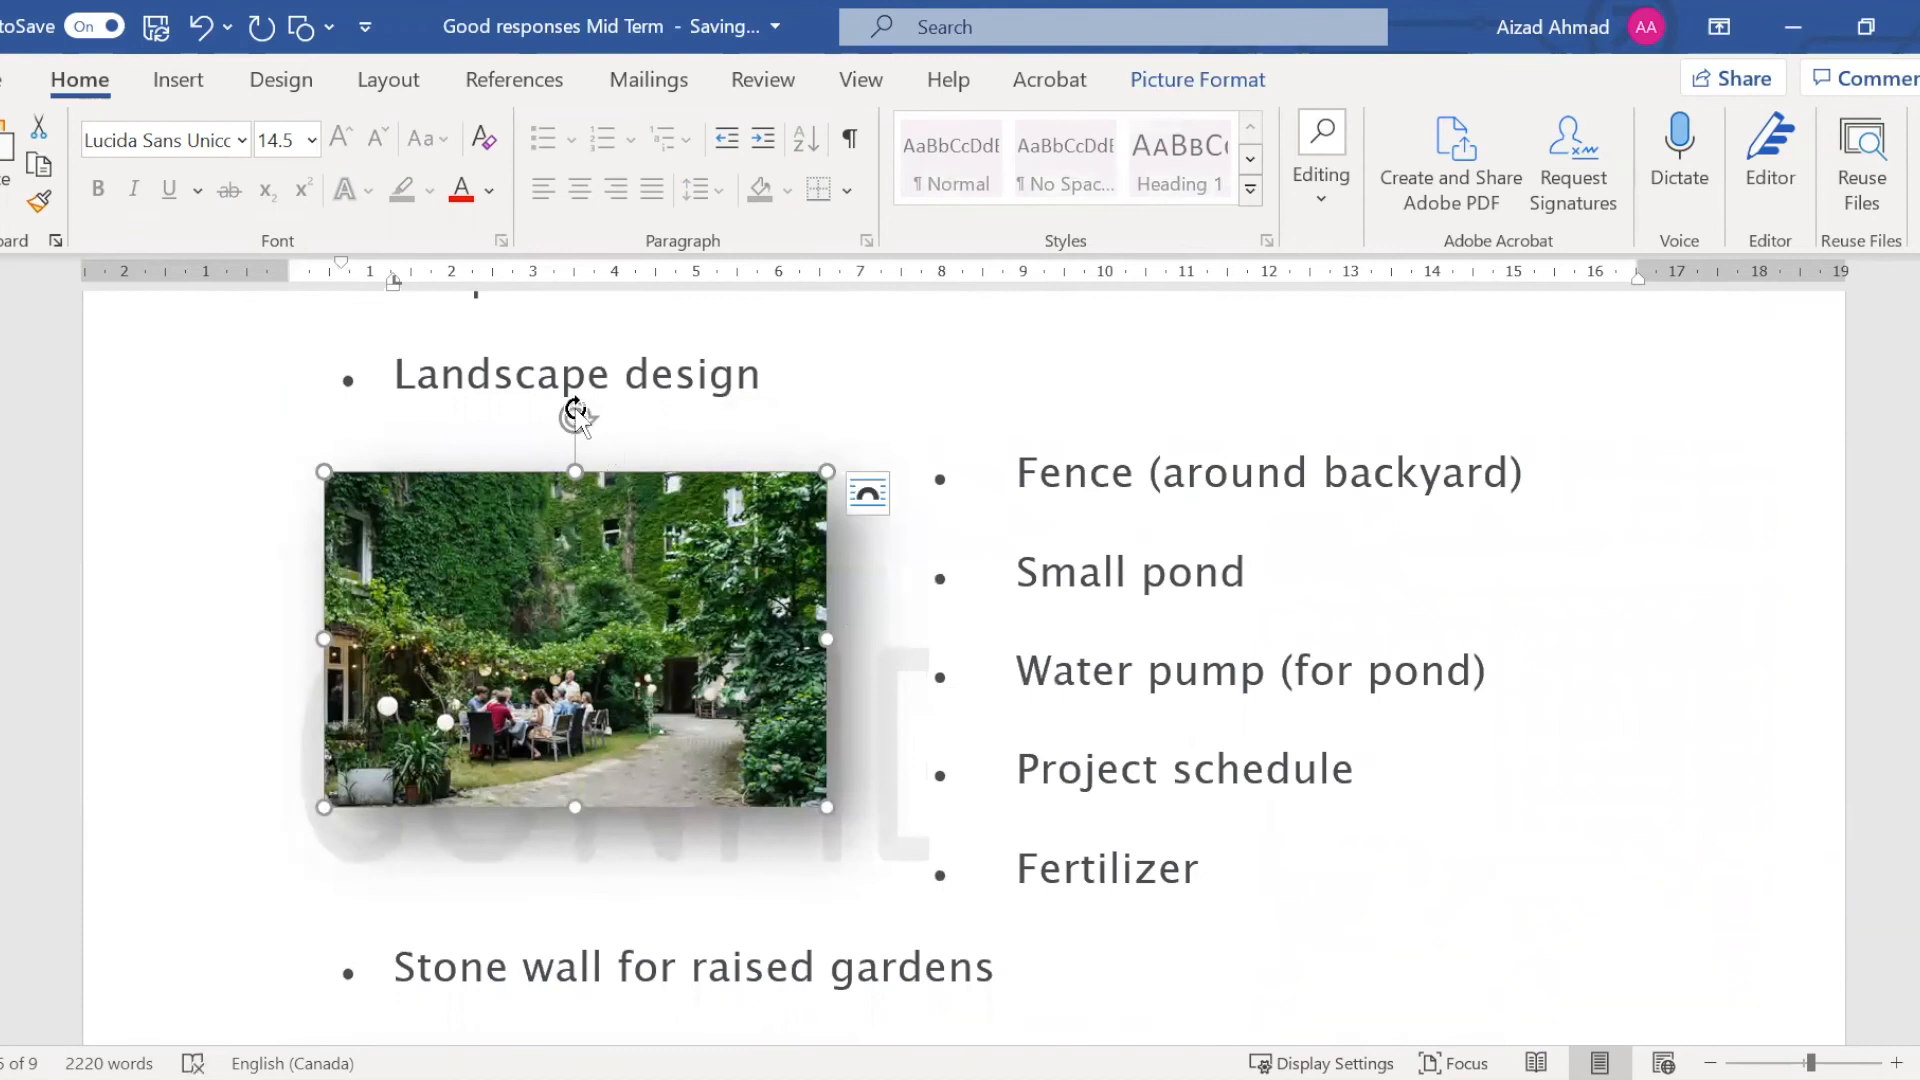
Rotate the garden picture clockwise and back past upright to a counter-clockwise tilt, and deselect it
{"action": "left_click_drag", "start_coordinate": [577, 415], "coordinate": [719, 489]}
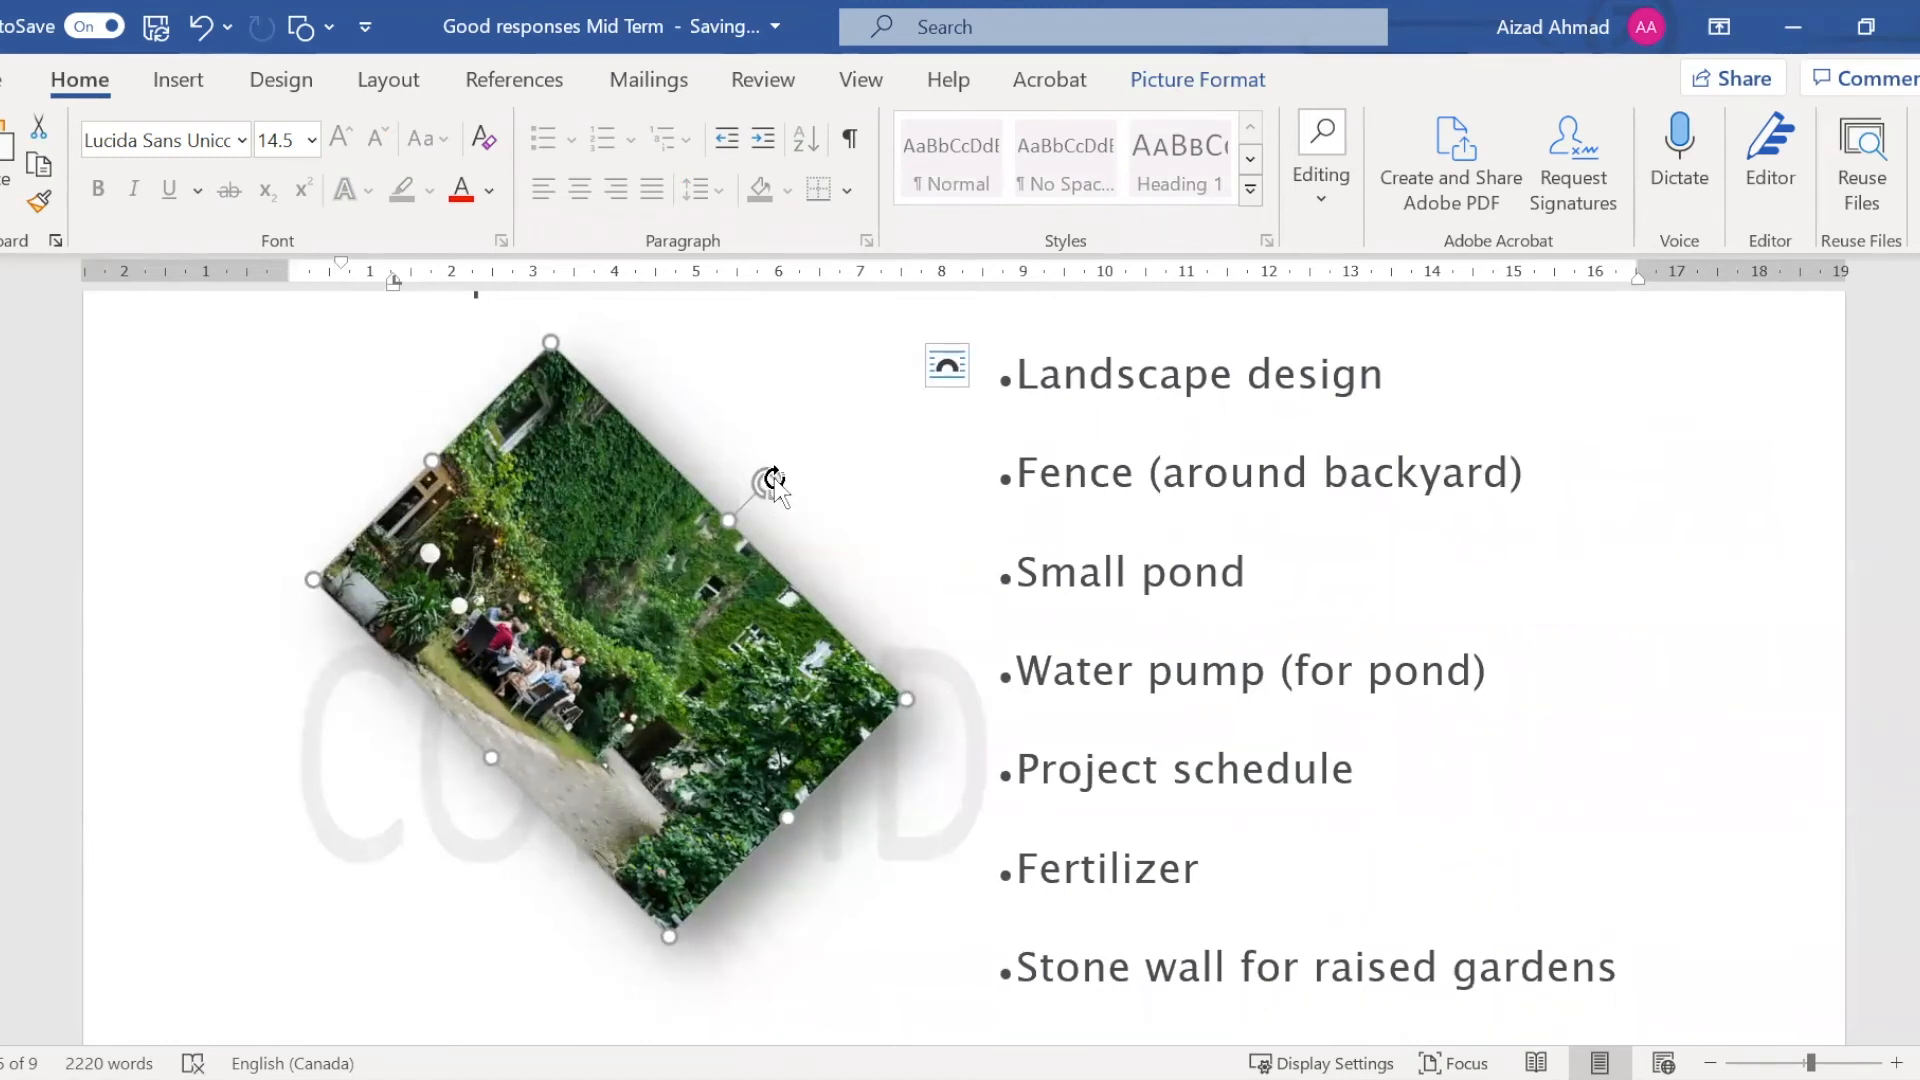
{"action": "left_click_drag", "start_coordinate": [769, 482], "coordinate": [562, 527]}
{"action": "left_click", "coordinate": [1108, 790]}
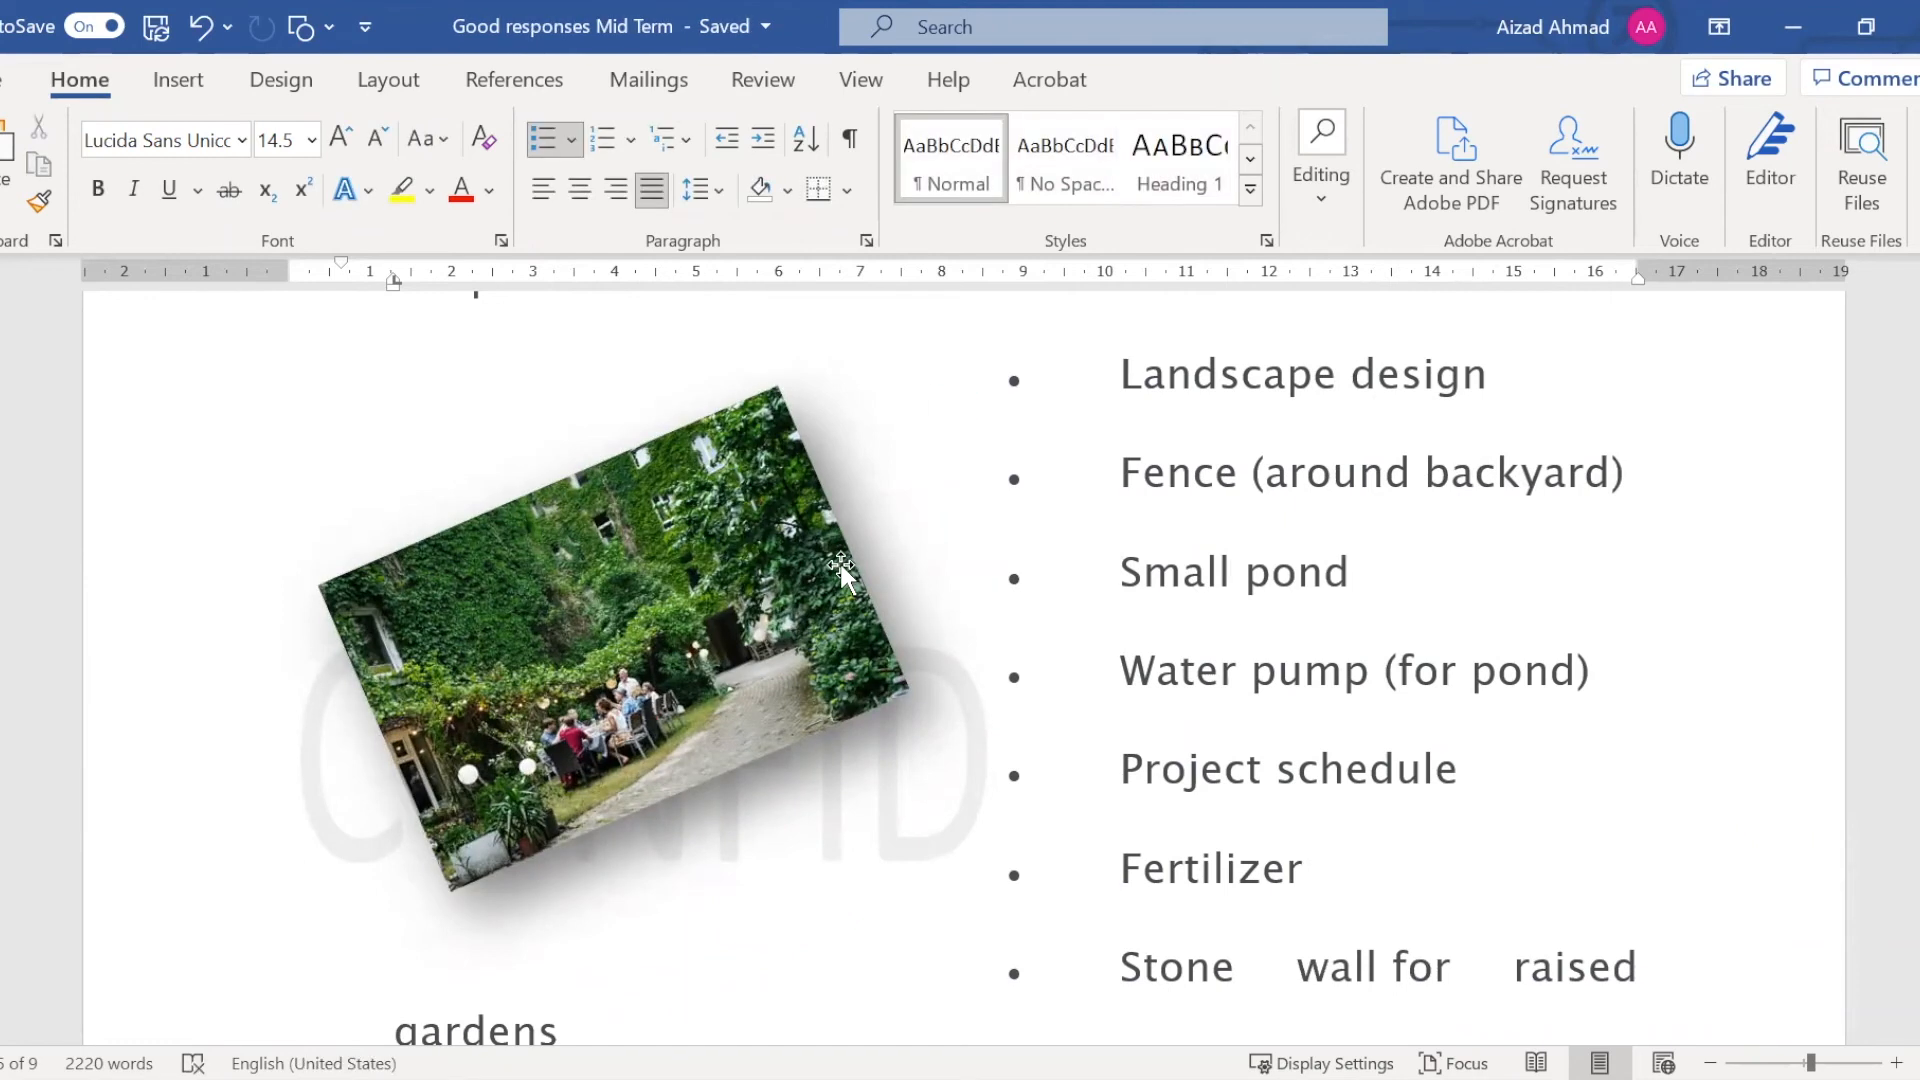
Try the Tight, Through, Top and Bottom, Behind Text and In Front of Text wrapping options on the garden picture
{"action": "left_click", "coordinate": [748, 588]}
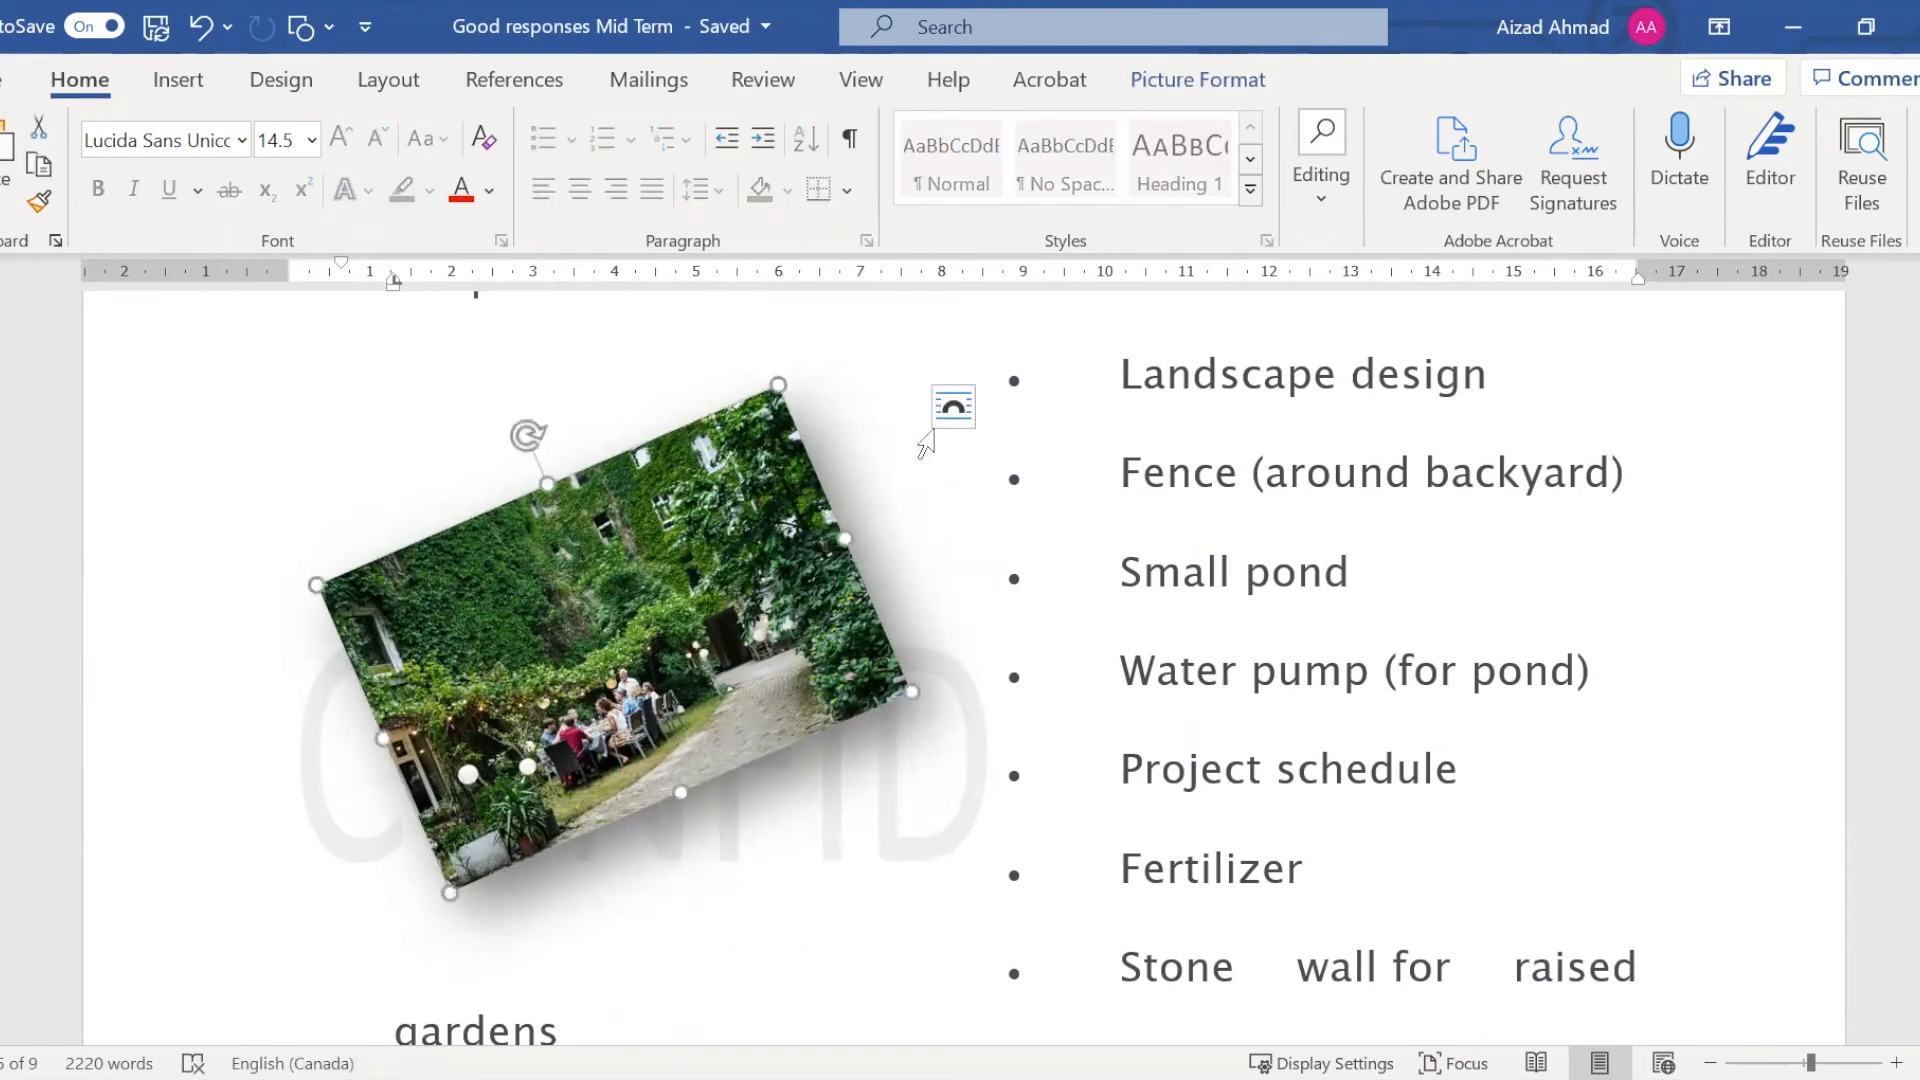
{"action": "left_click", "coordinate": [962, 398]}
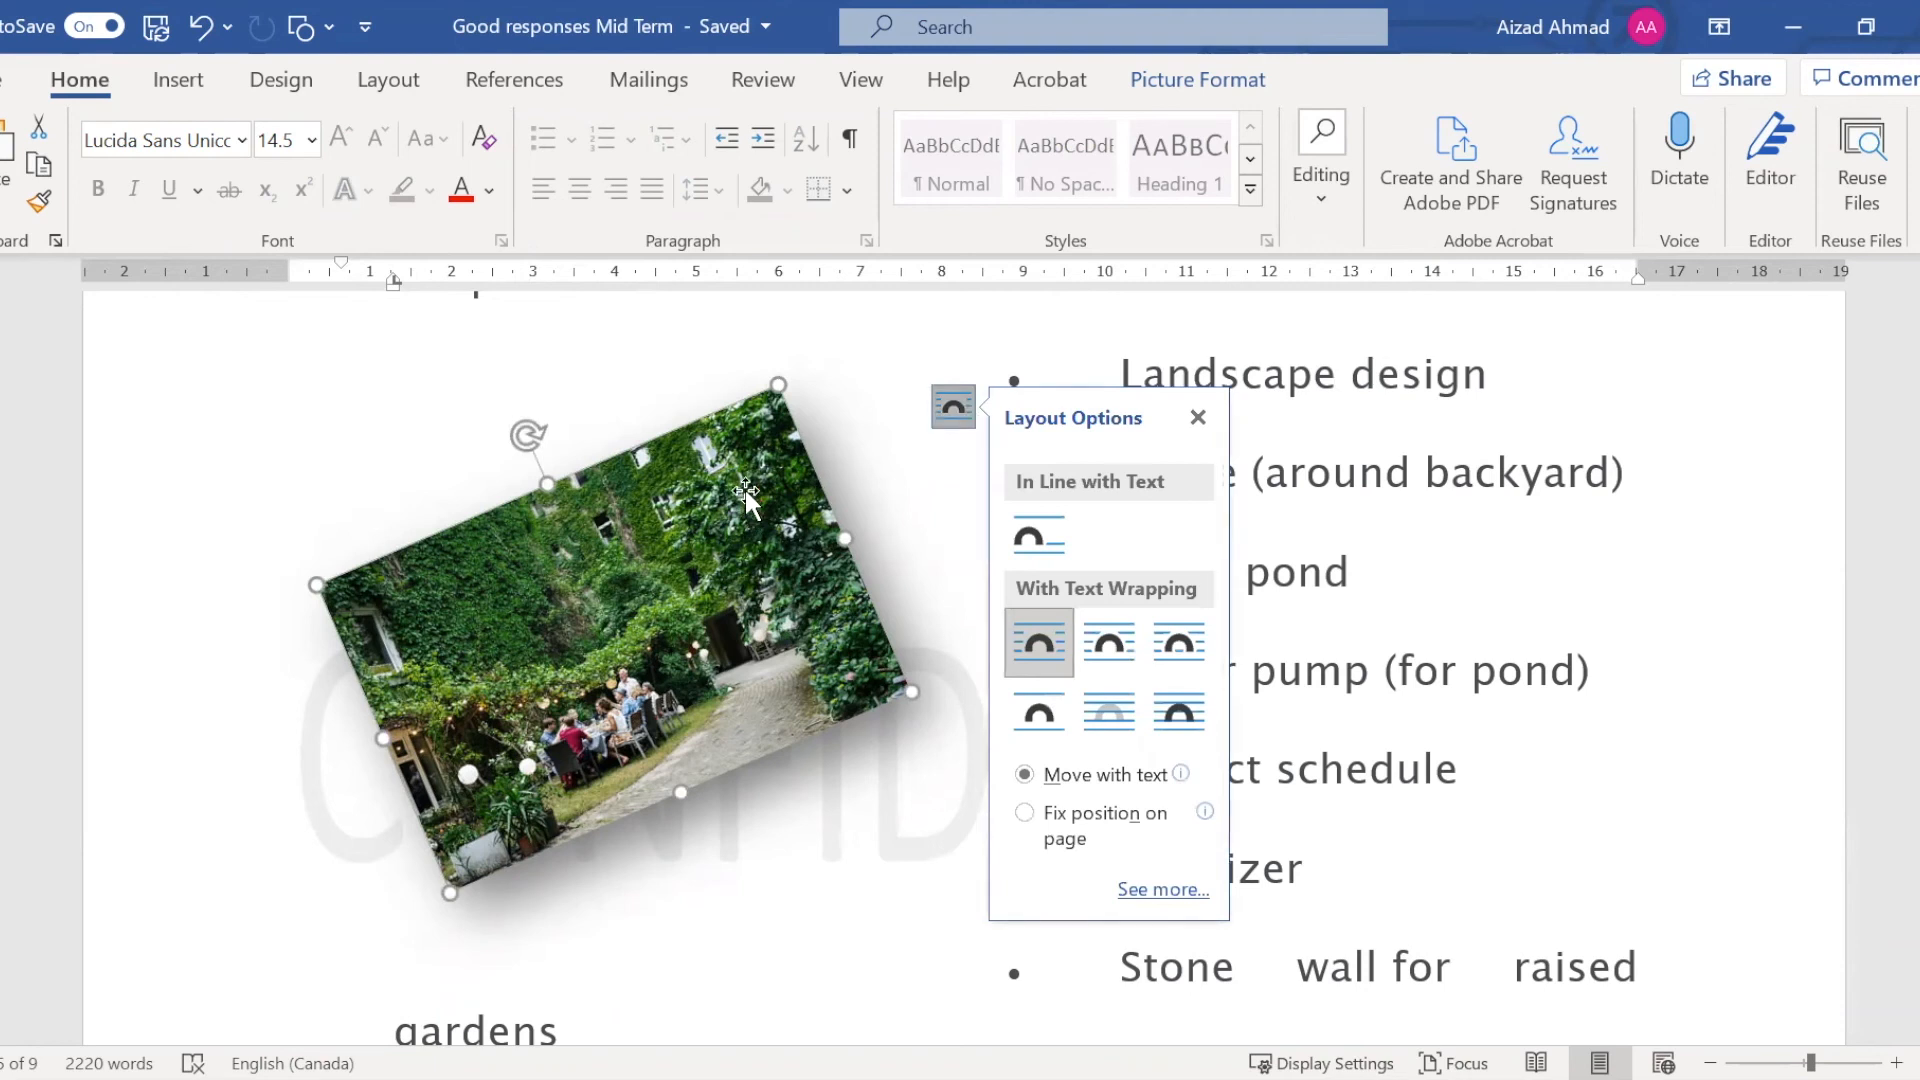
{"action": "left_click", "coordinate": [1118, 636]}
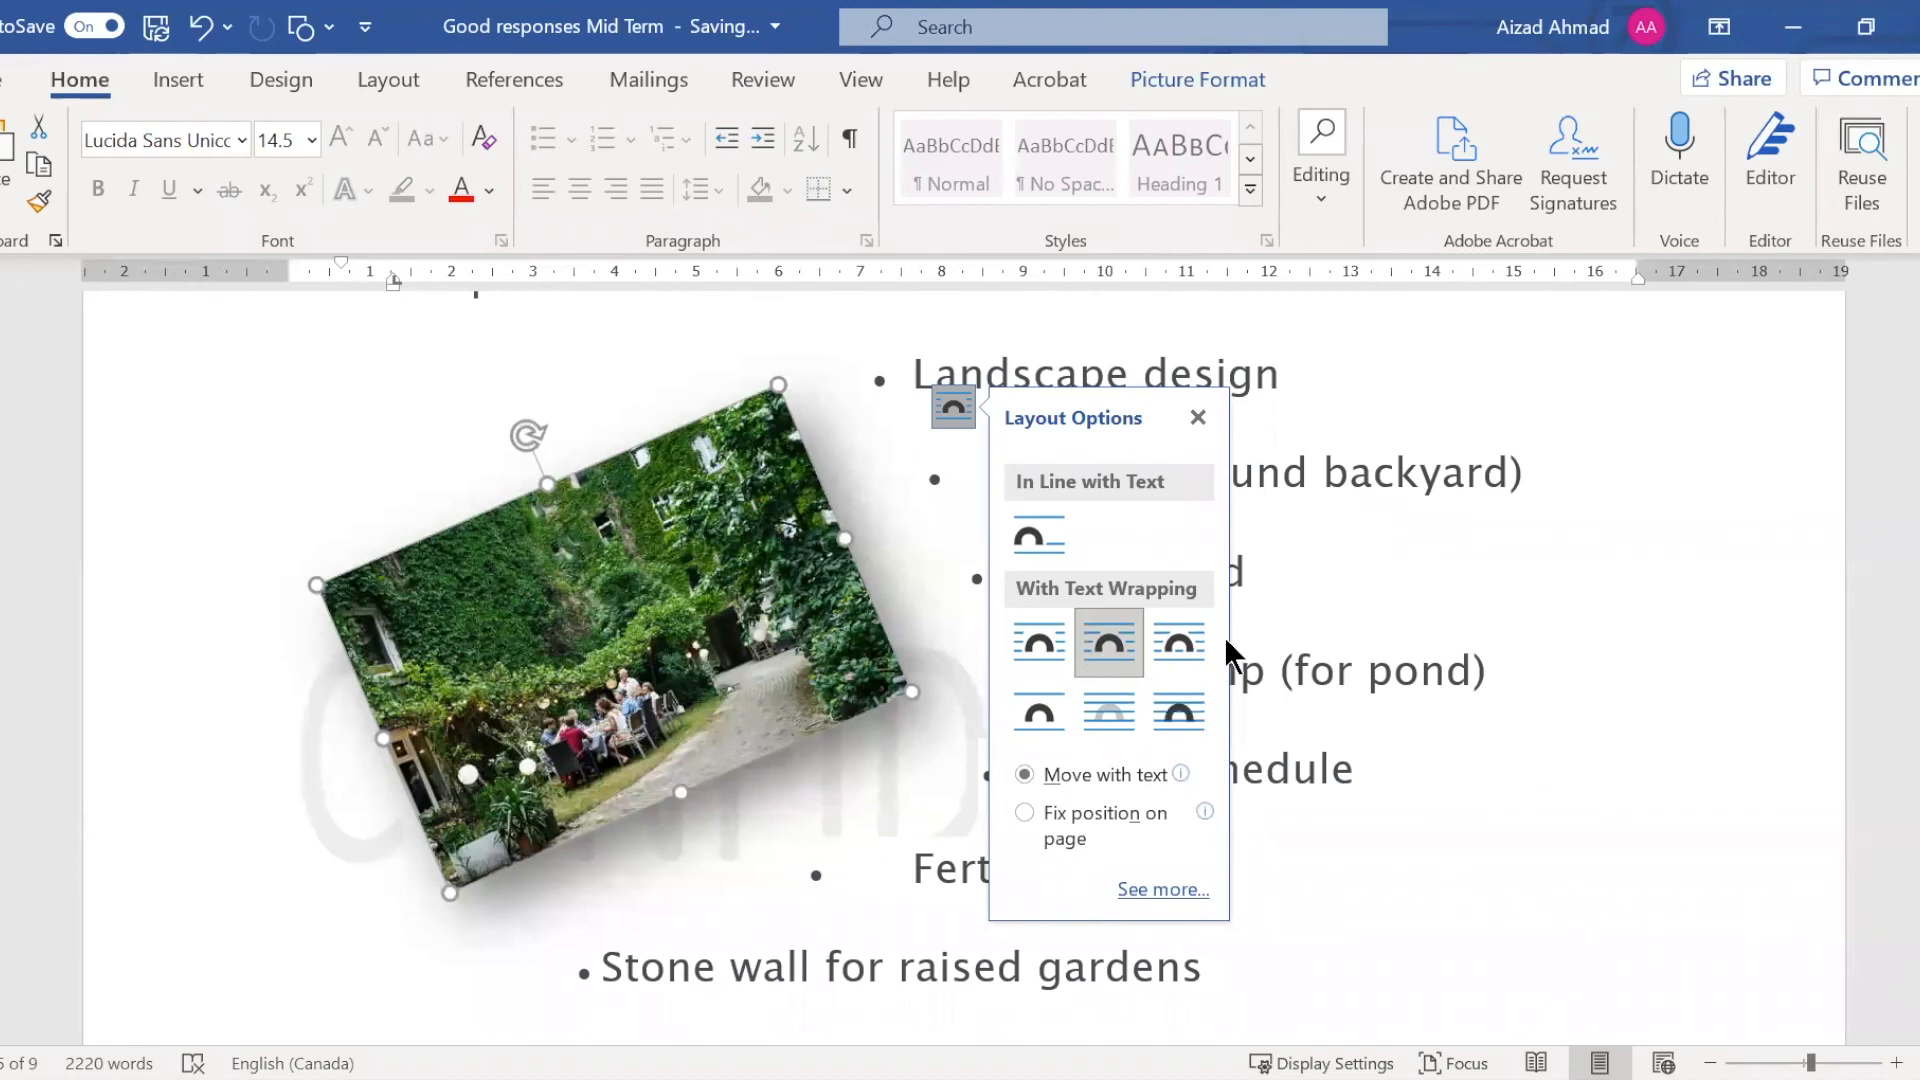
{"action": "left_click", "coordinate": [1181, 648]}
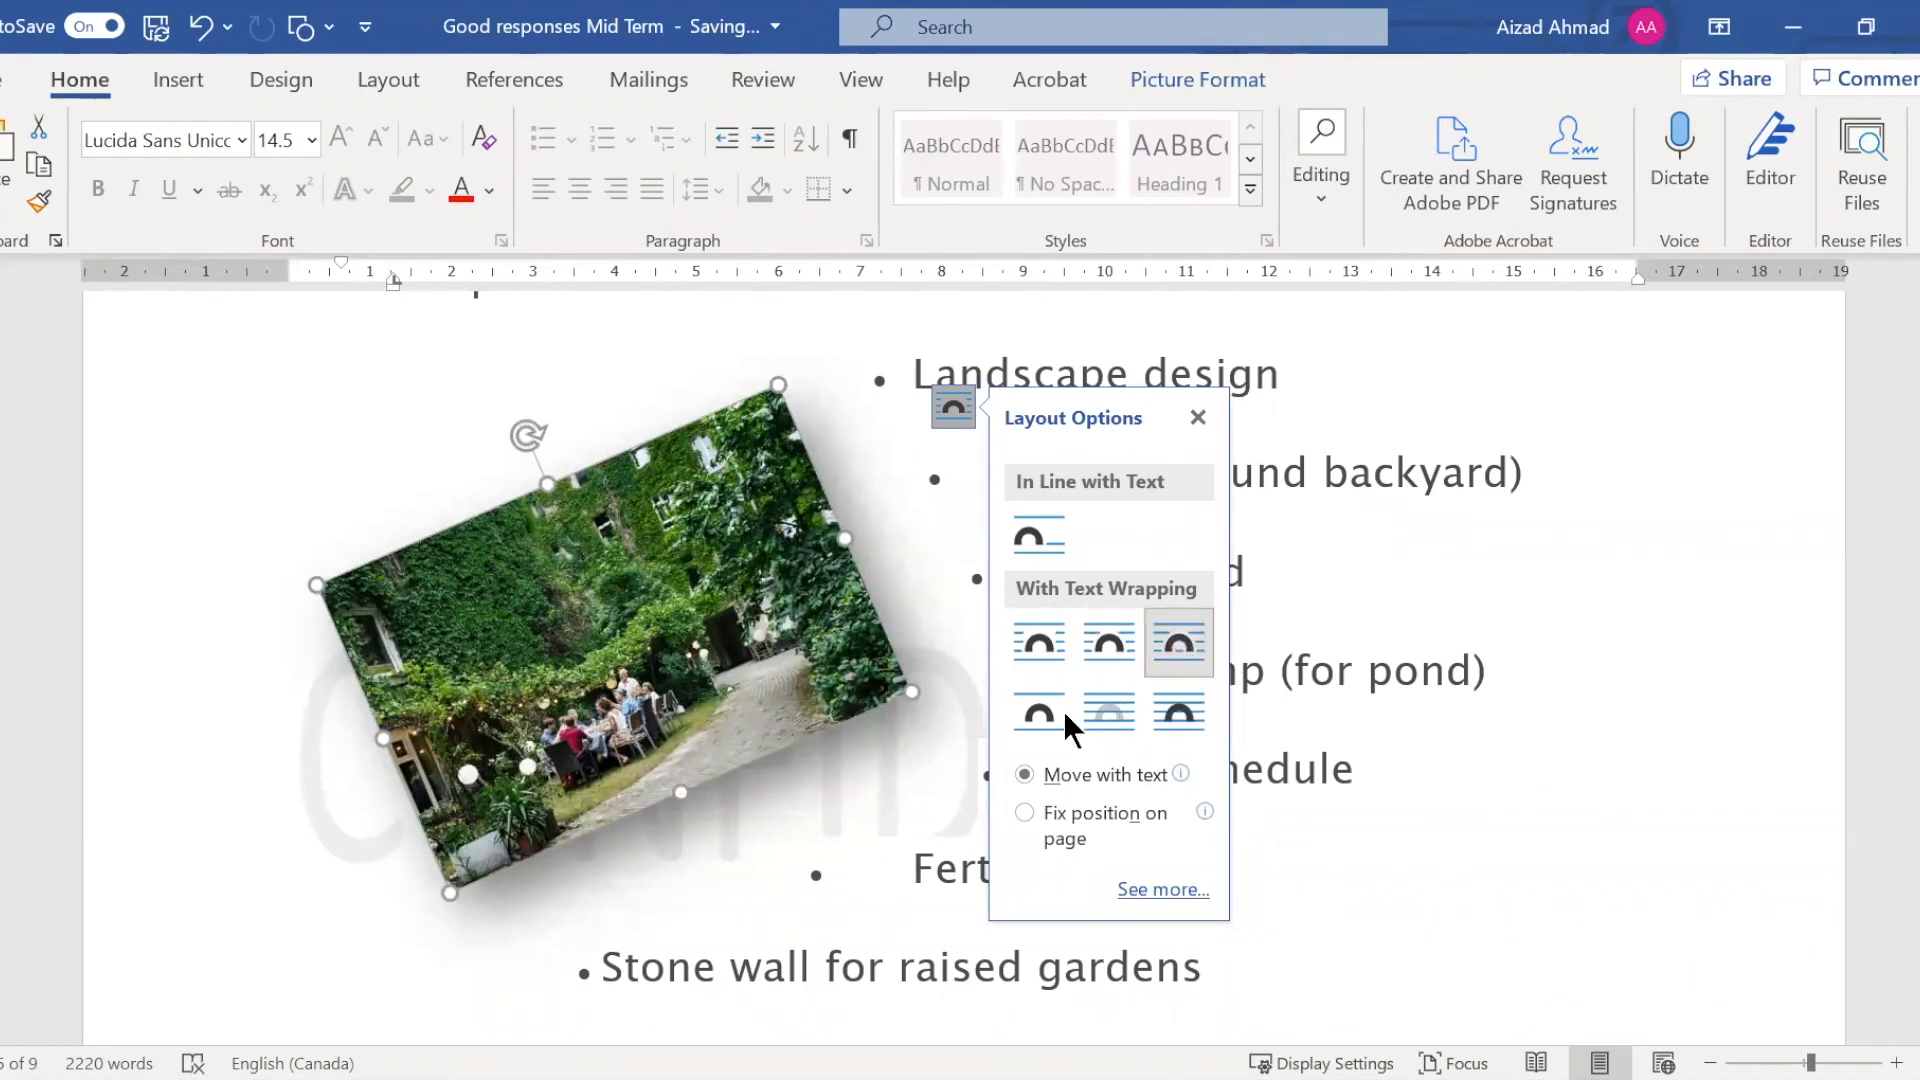
{"action": "left_click", "coordinate": [1038, 718]}
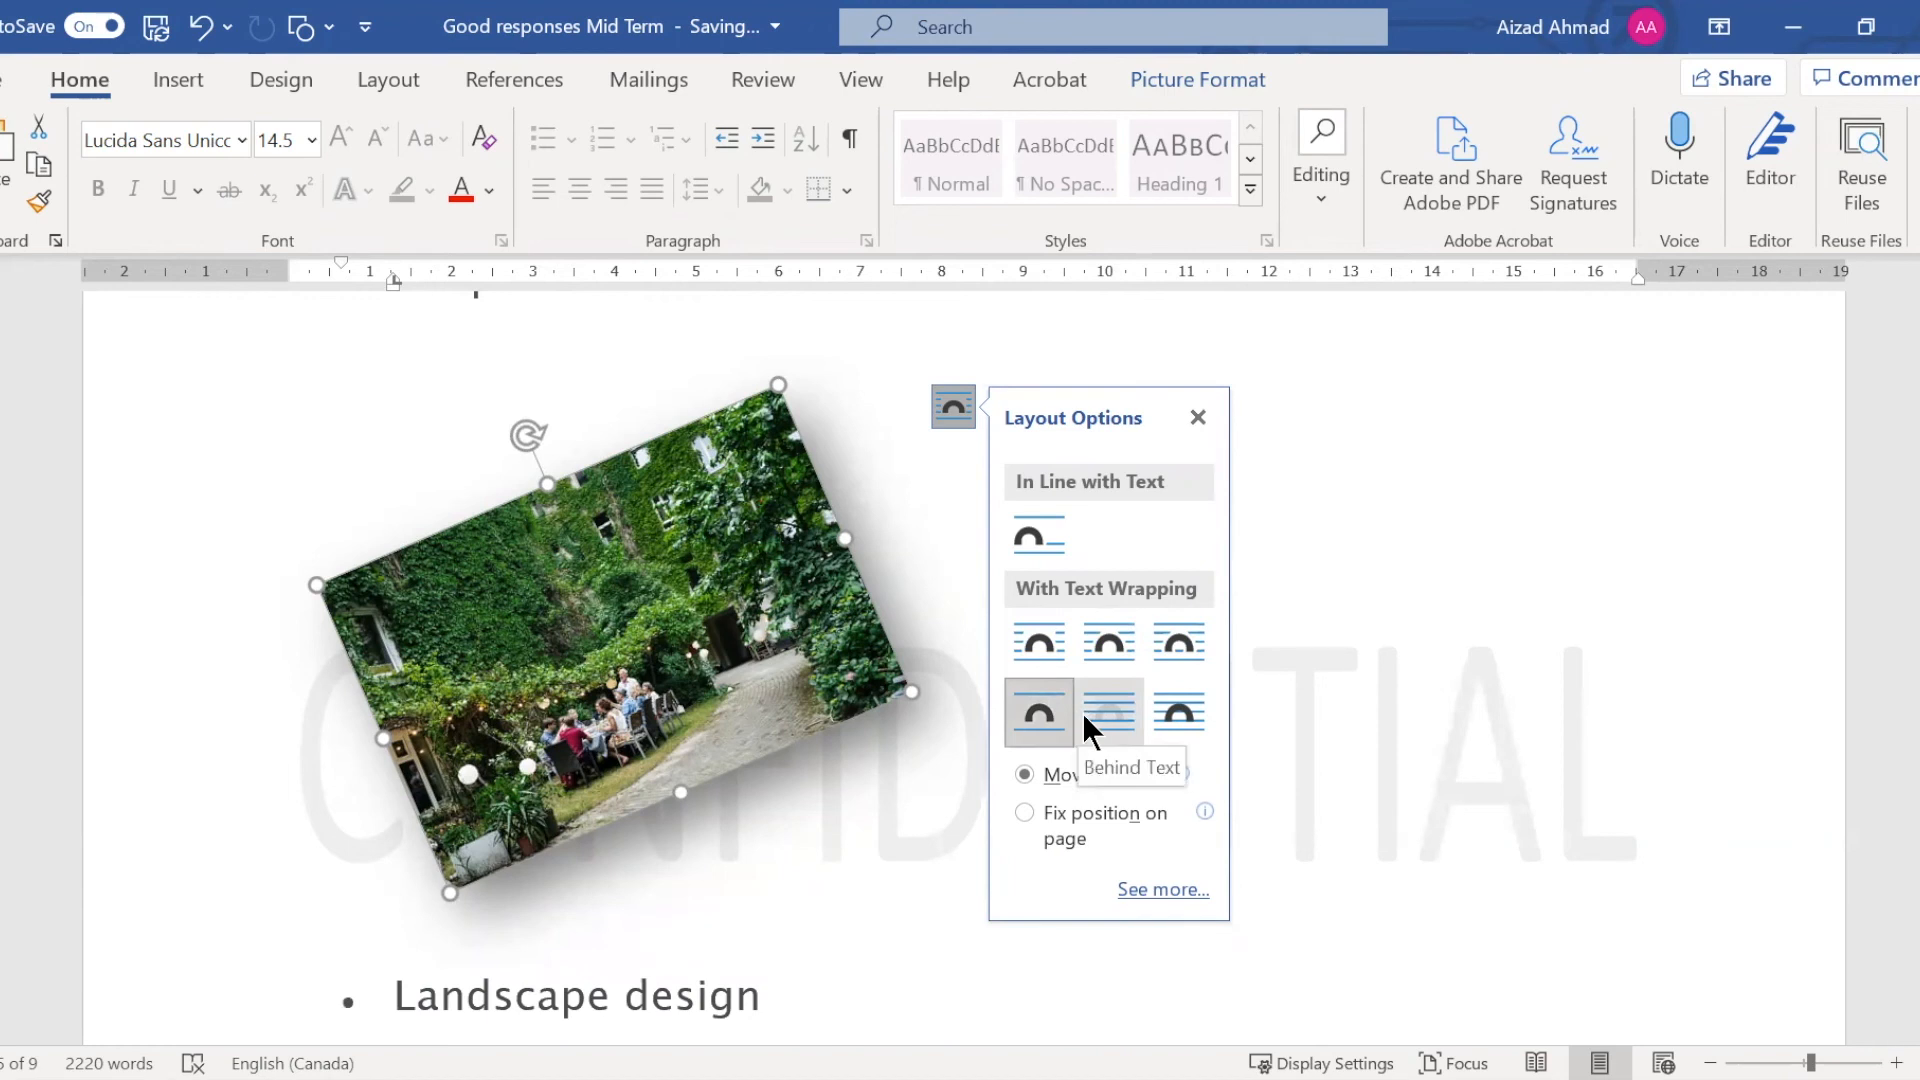
{"action": "left_click", "coordinate": [1090, 725]}
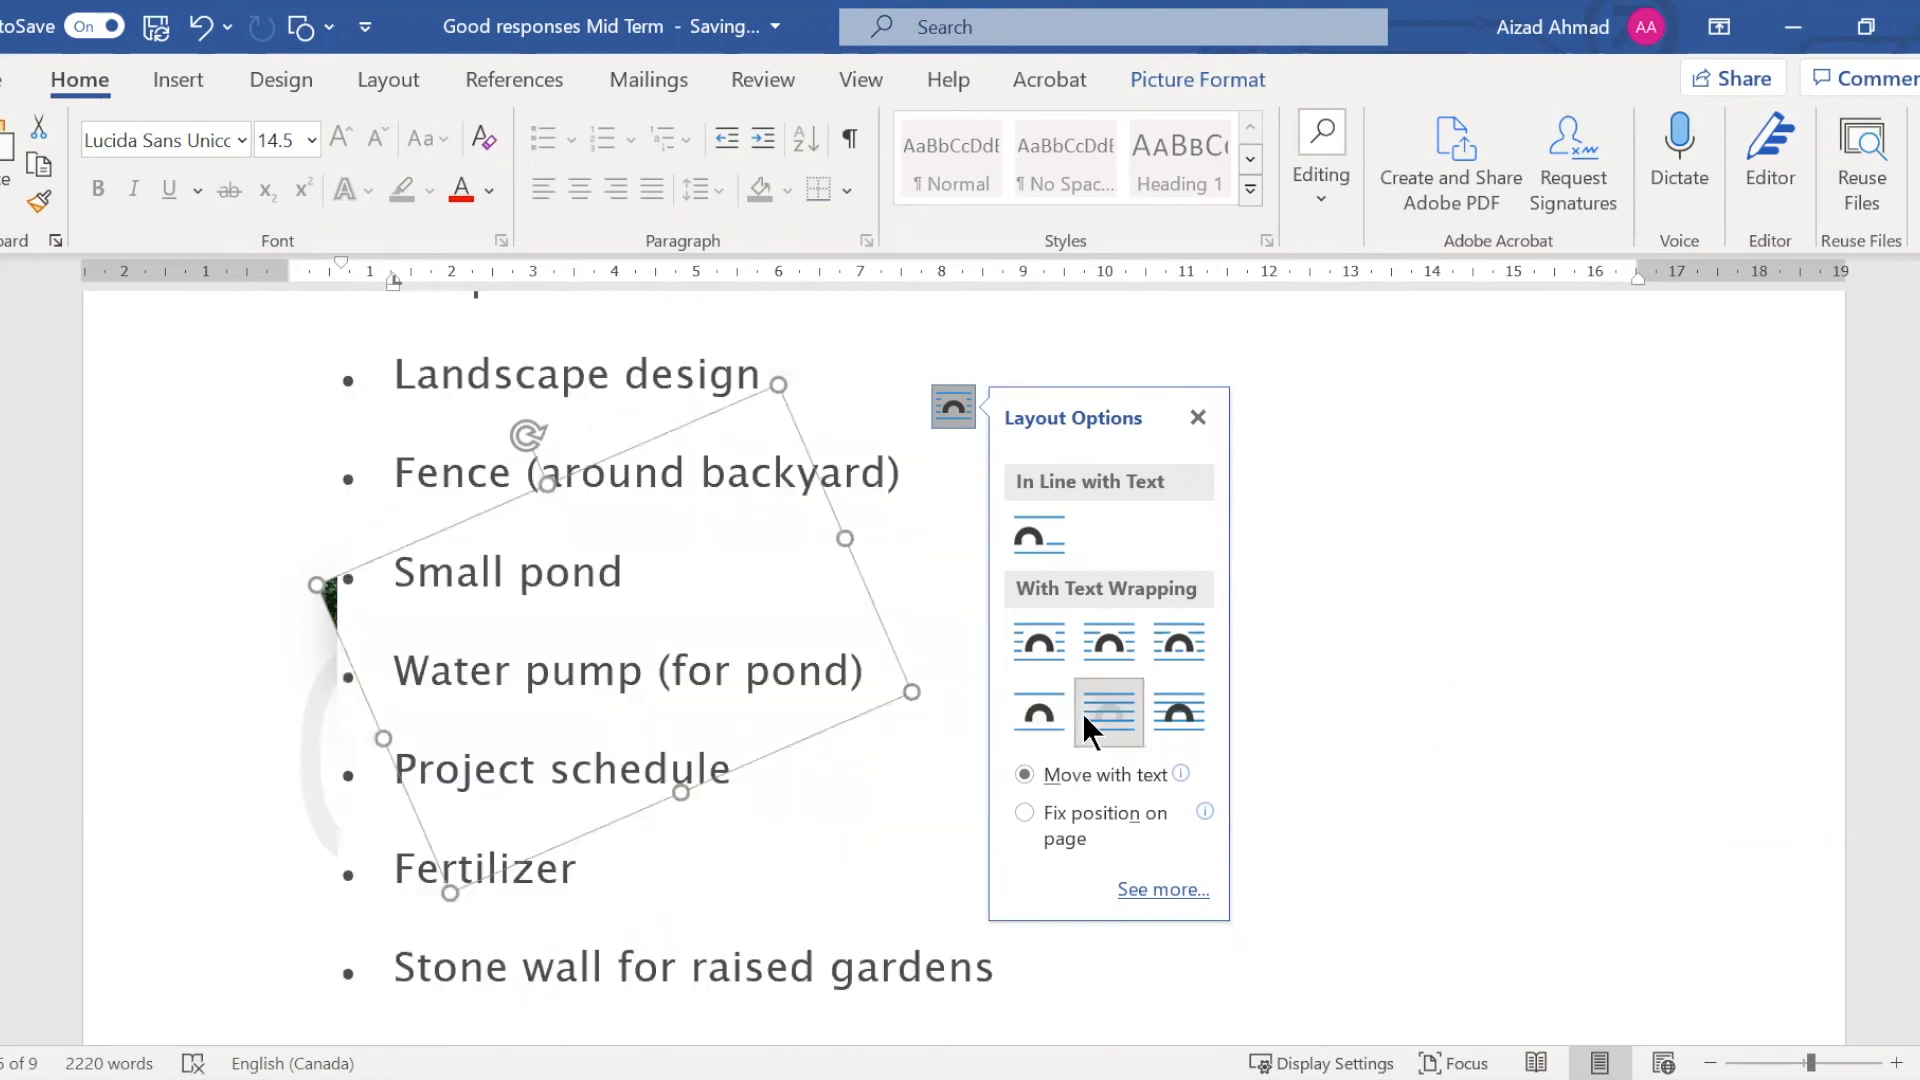
{"action": "left_click", "coordinate": [1170, 708]}
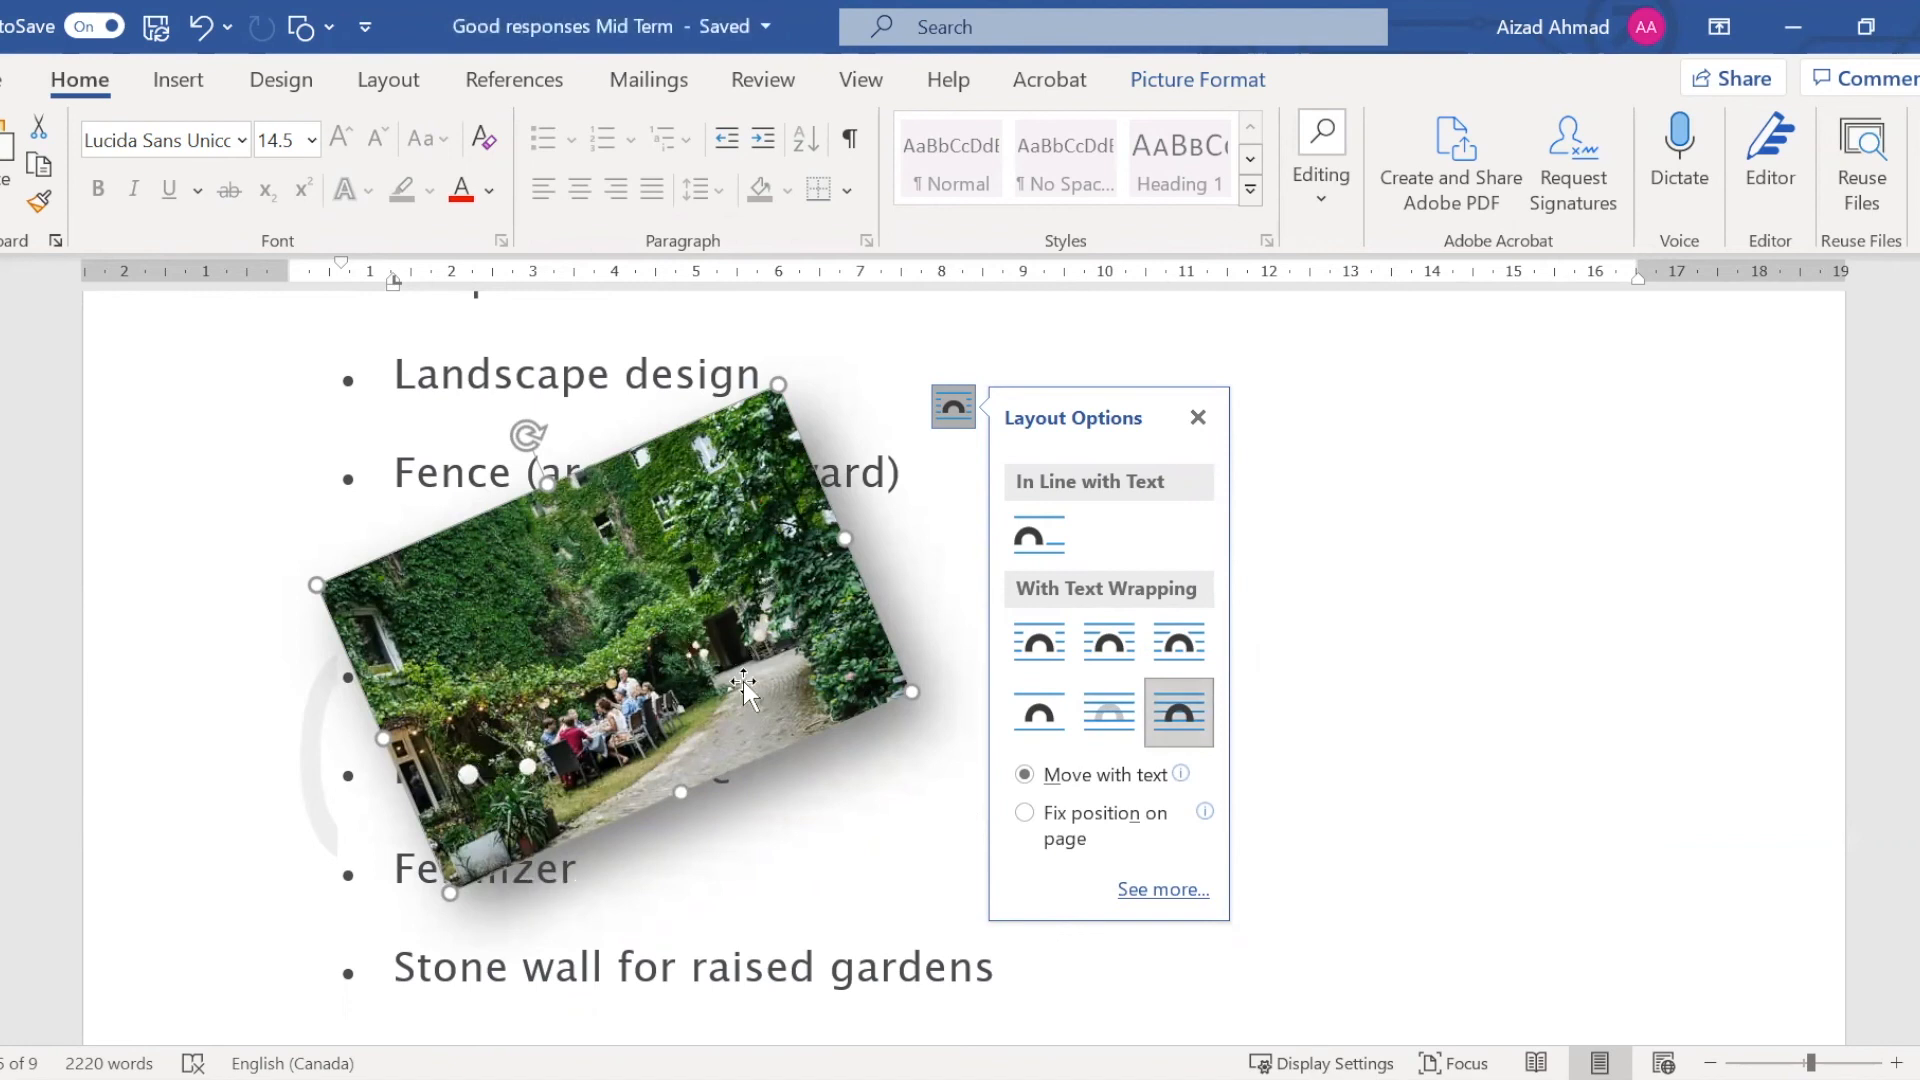
Compare Square wrapping on the garden picture, set it to Tight, and rotate the picture to a slight clockwise tilt
{"action": "left_click", "coordinate": [1059, 646]}
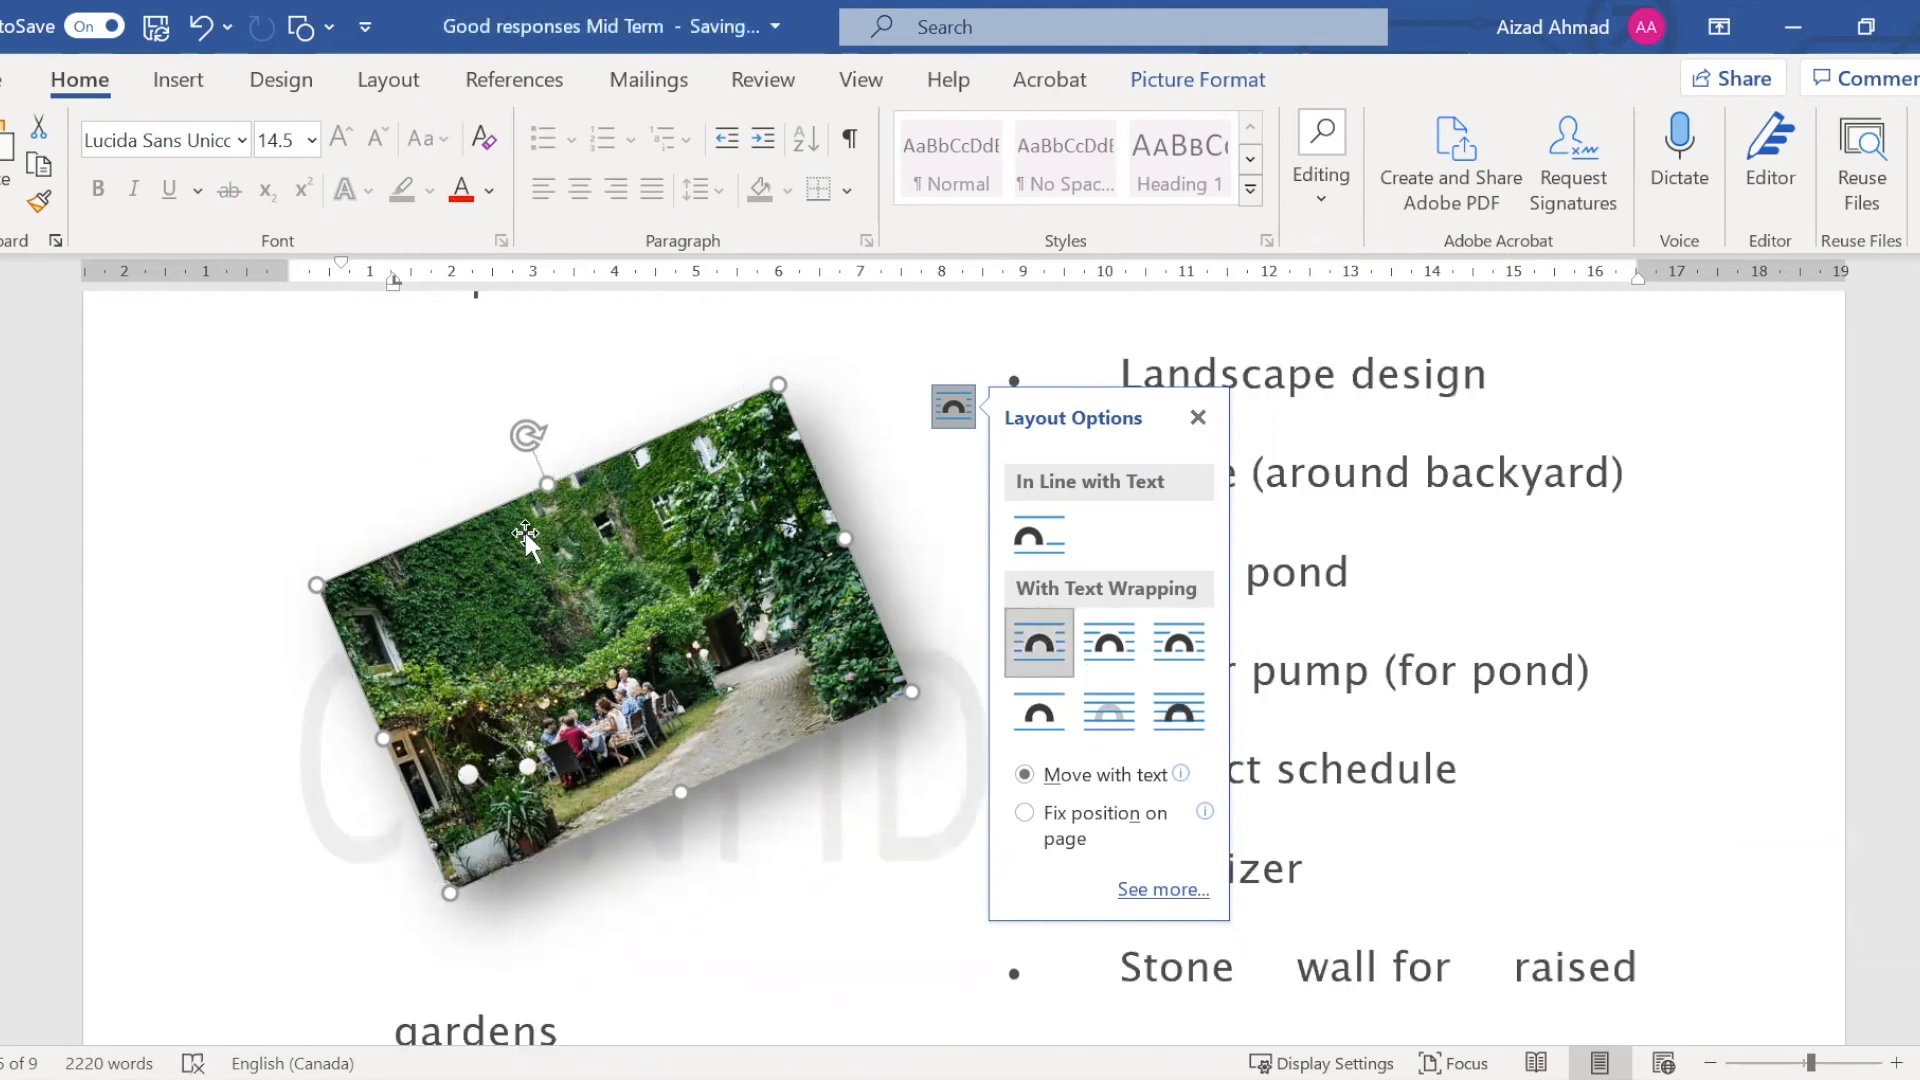
{"action": "left_click", "coordinate": [1110, 644]}
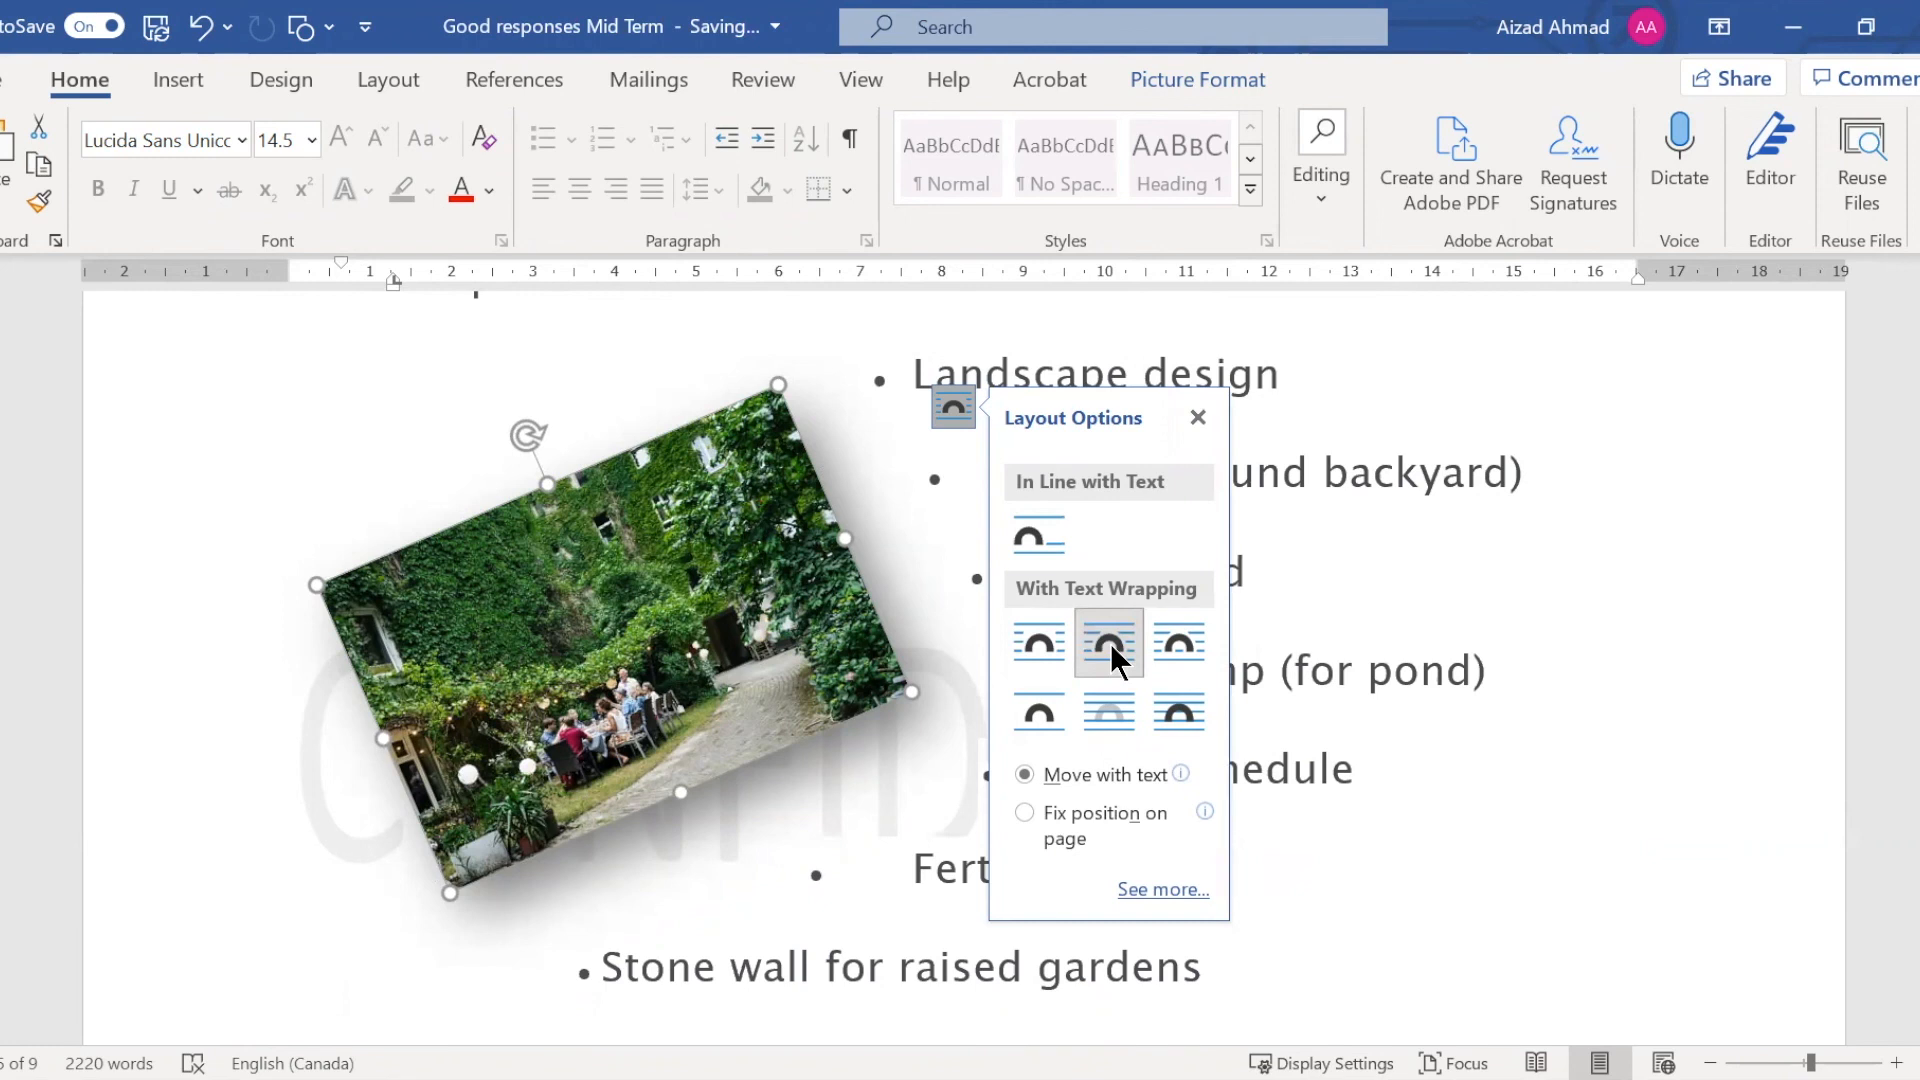
{"action": "left_click", "coordinate": [1200, 419]}
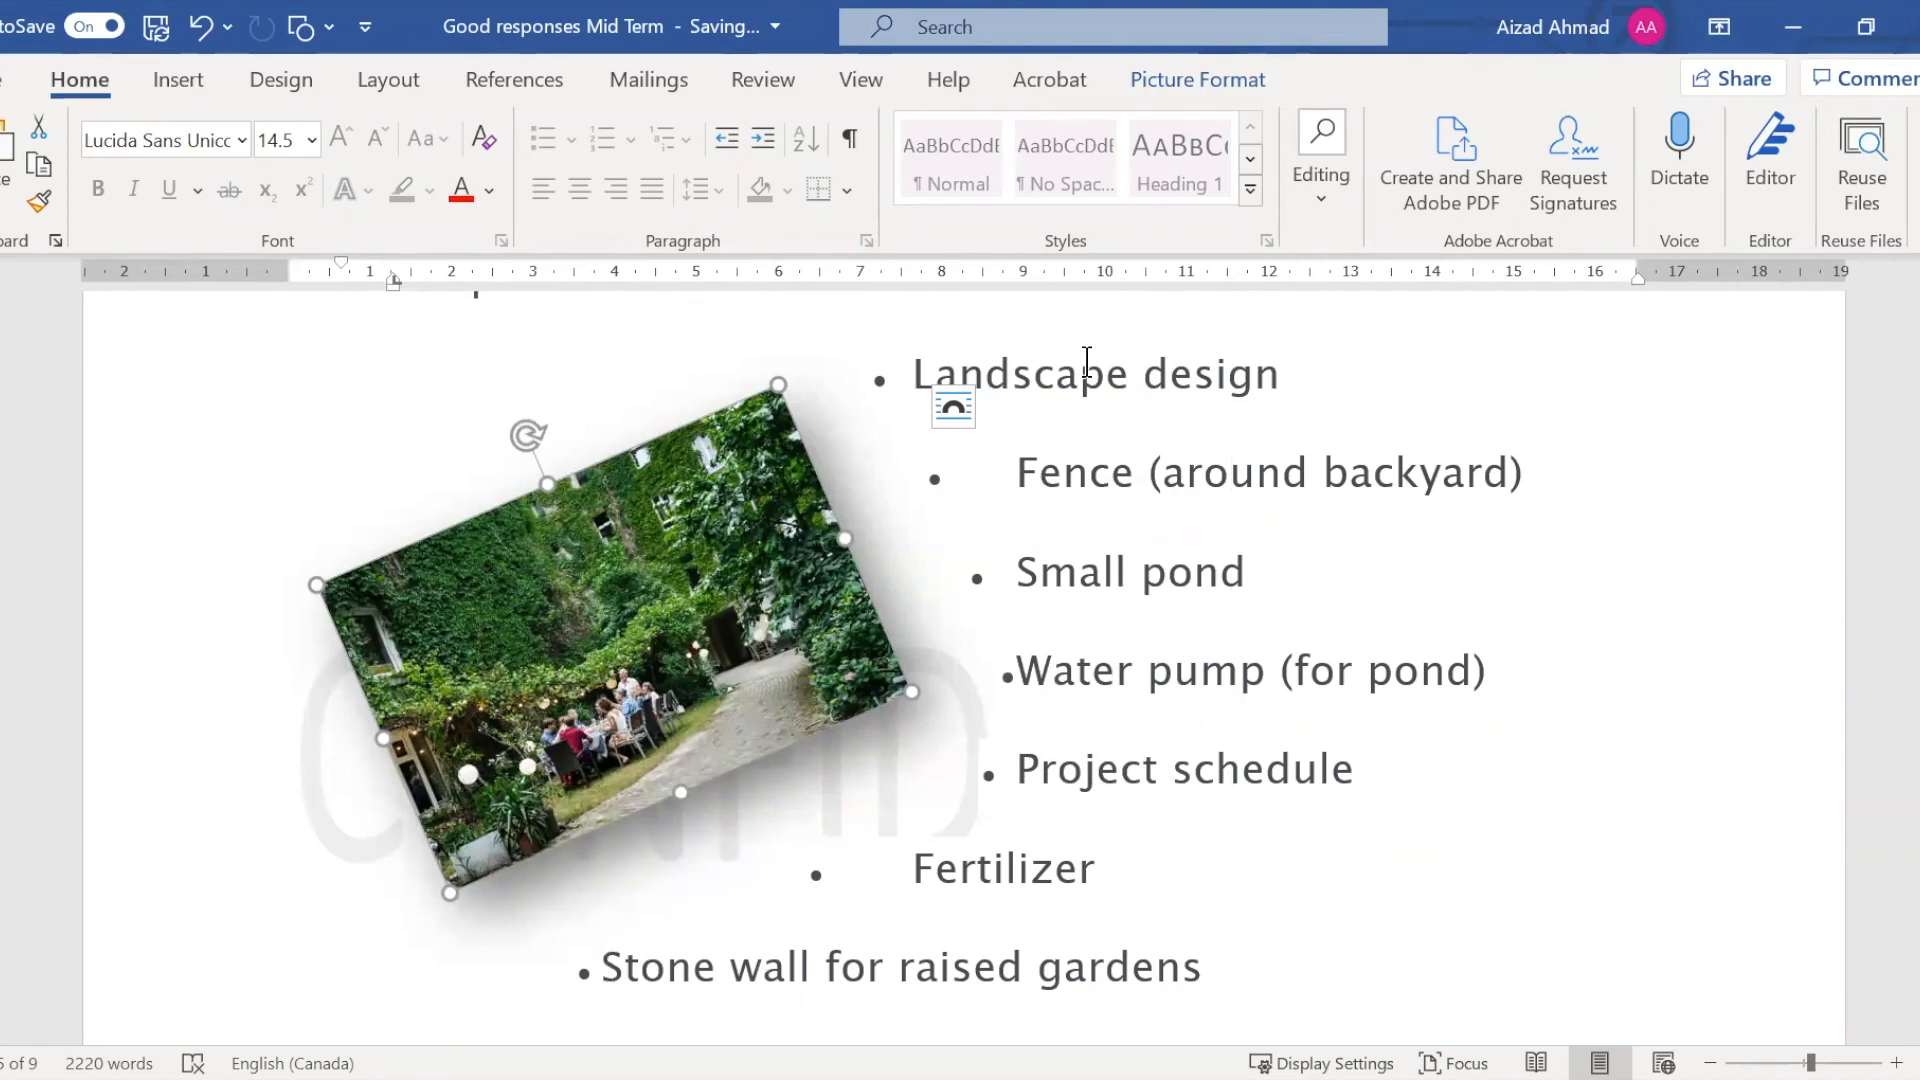
{"action": "left_click_drag", "start_coordinate": [528, 435], "coordinate": [646, 353]}
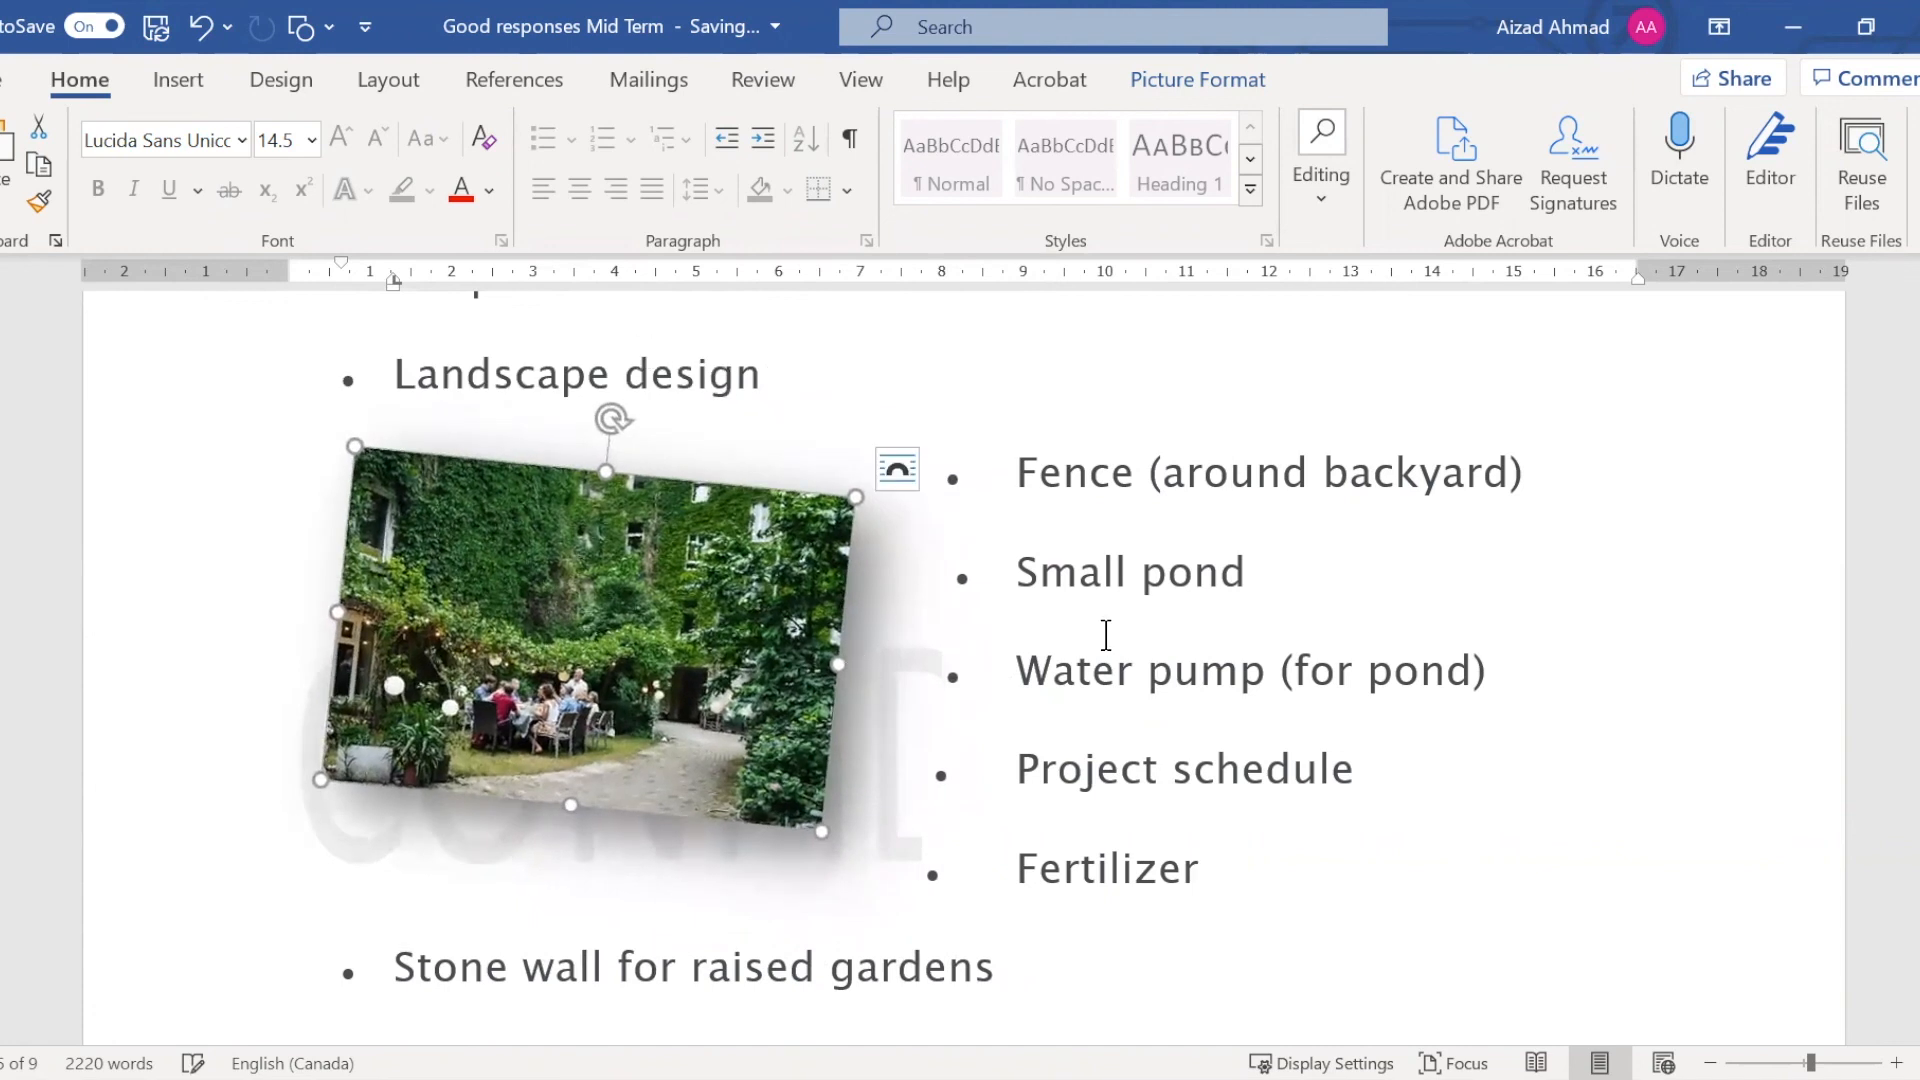